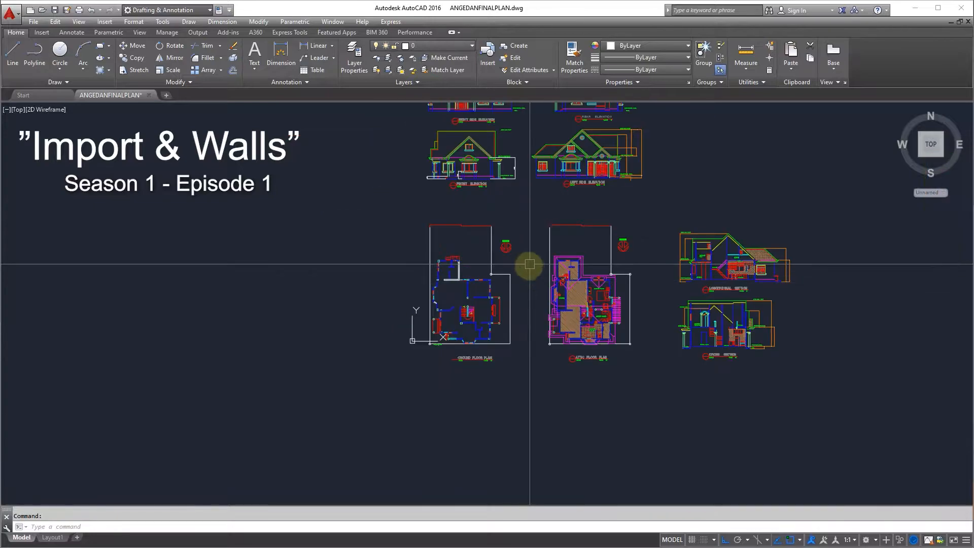
Look over the elevations, floor plans and sections of the house drawing.
scroll(476, 299, "up", 2)
middle_click_drag(475, 300, 465, 310)
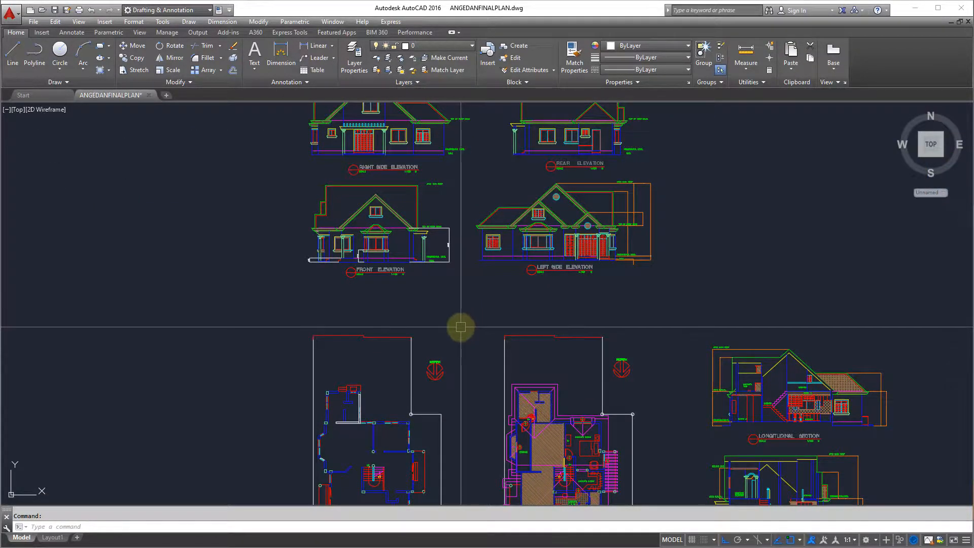
middle_click_drag(461, 327, 441, 374)
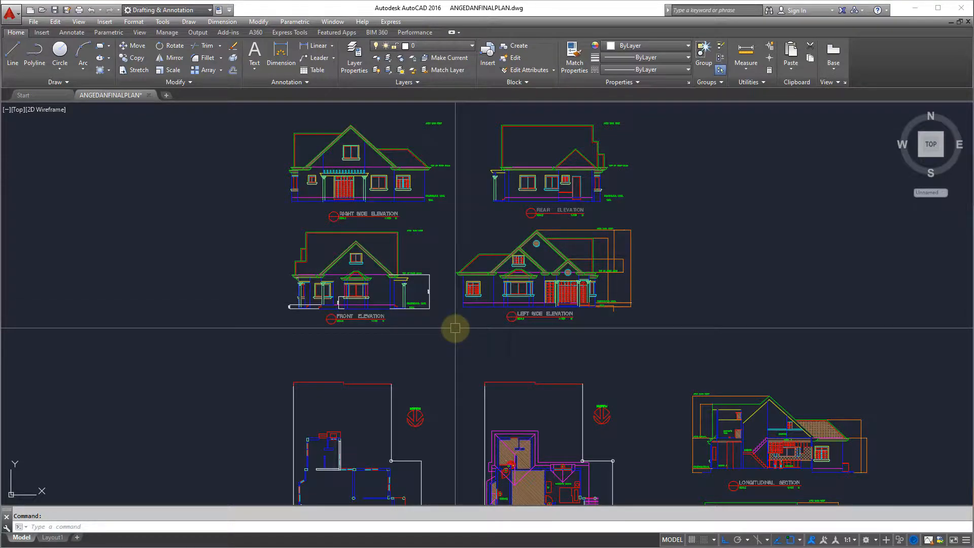
middle_click_drag(455, 328, 461, 369)
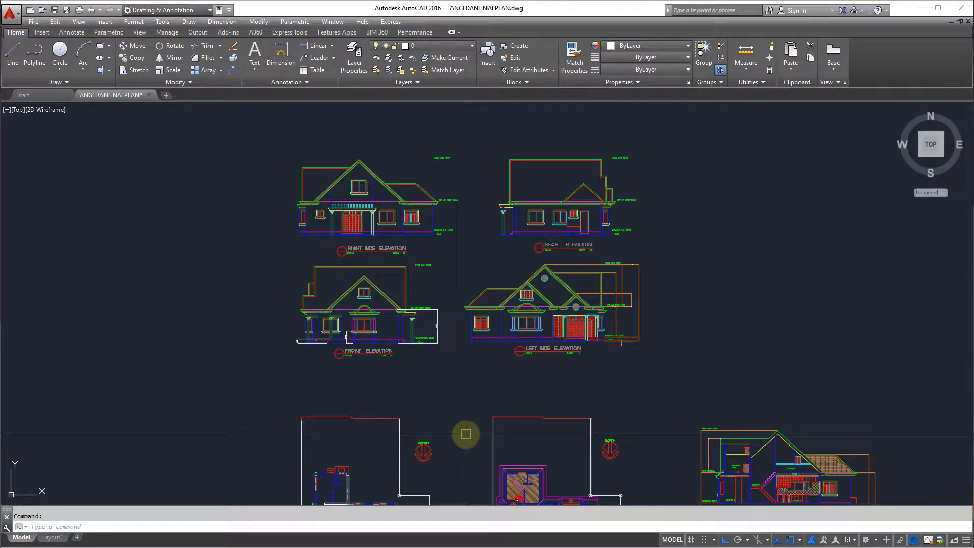
middle_click_drag(463, 437, 474, 258)
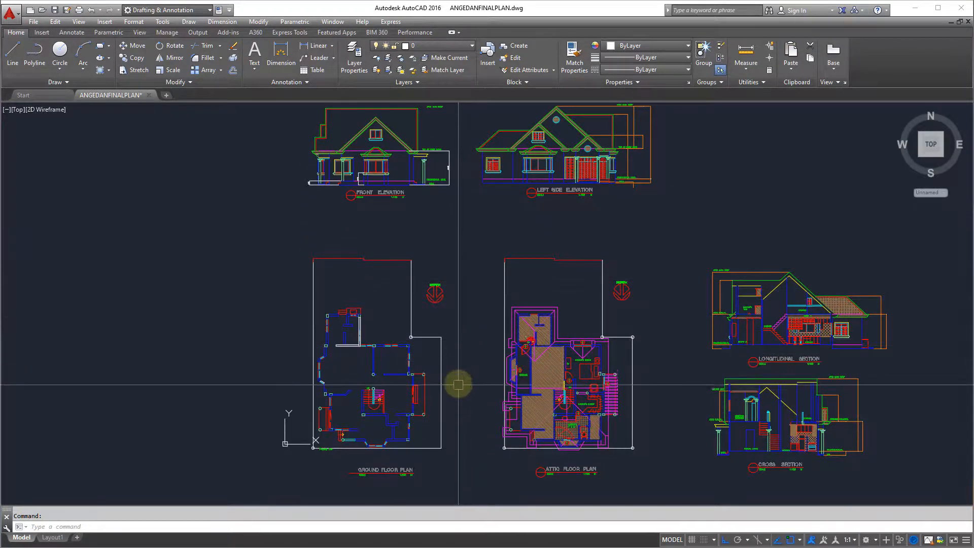
scroll(458, 374, "down", 3)
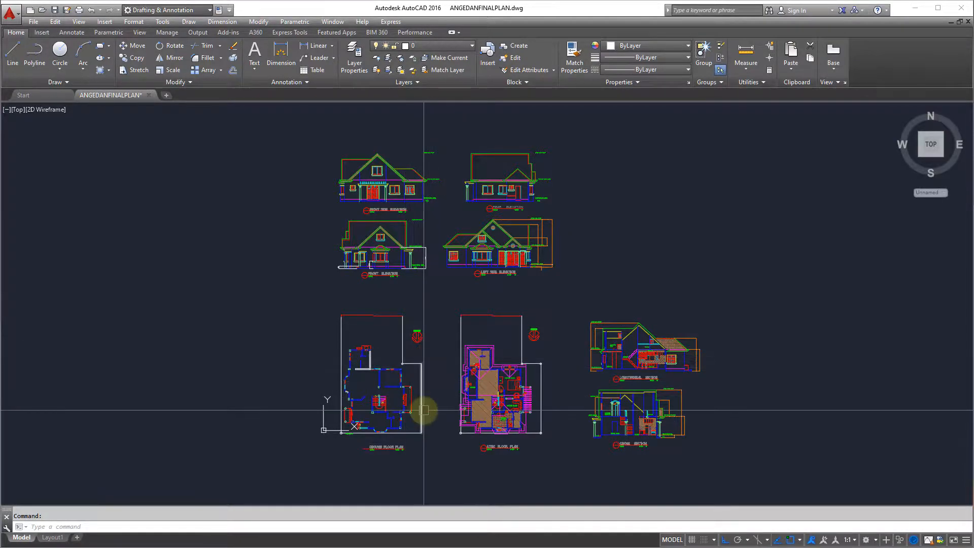
scroll(375, 400, "up", 3)
scroll(371, 401, "up", 2)
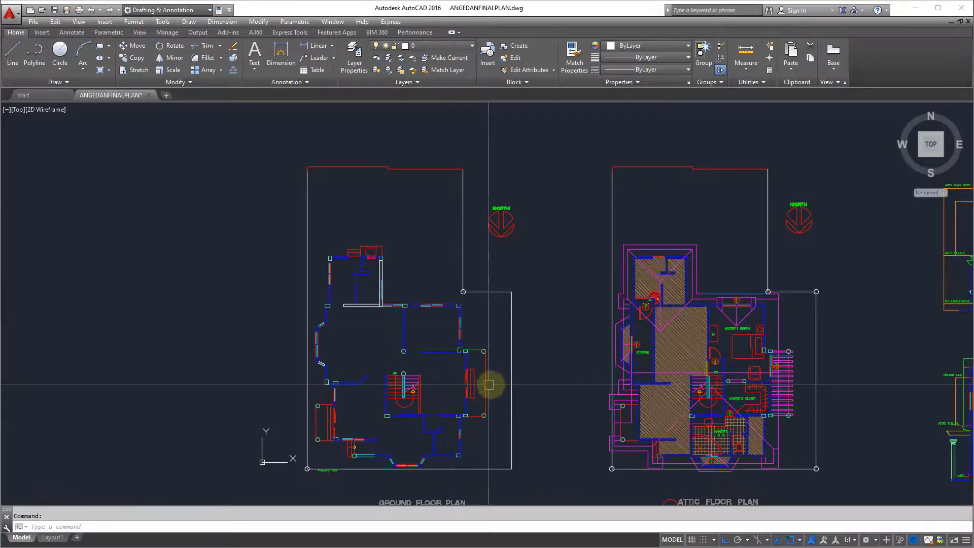
middle_click_drag(497, 380, 445, 372)
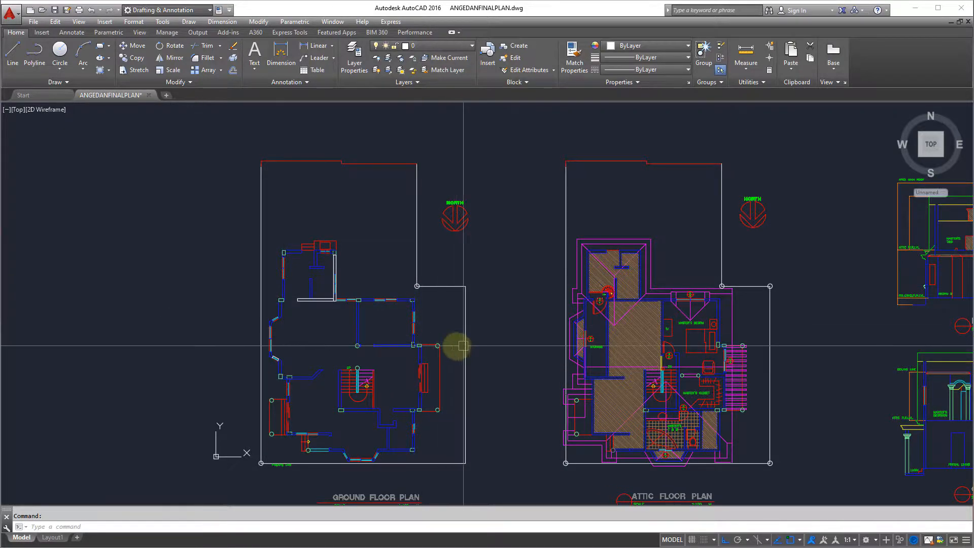
Examine the front elevation, including its height dimensions and level labels, alongside the neighbouring elevations.
scroll(475, 330, "down", 4)
middle_click_drag(477, 248, 468, 382)
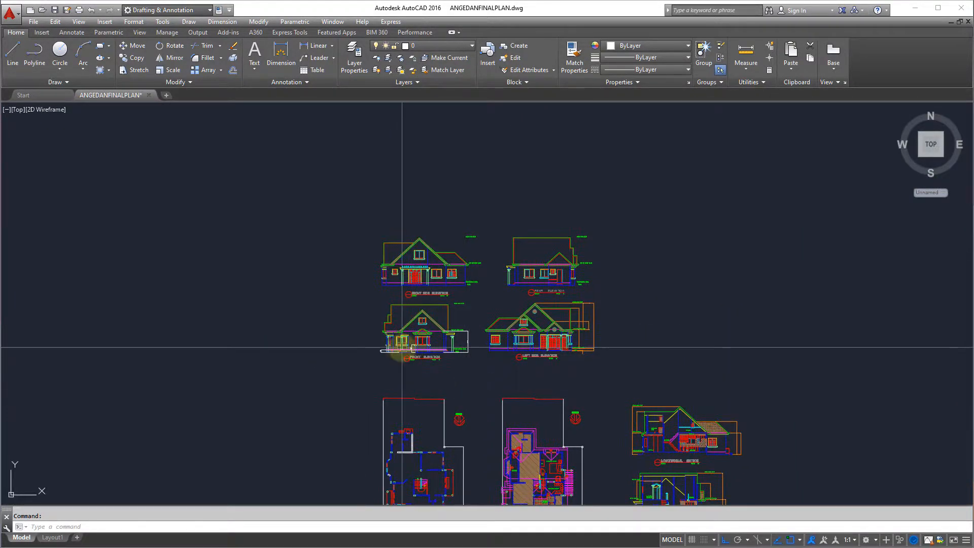
scroll(450, 374, "up", 4)
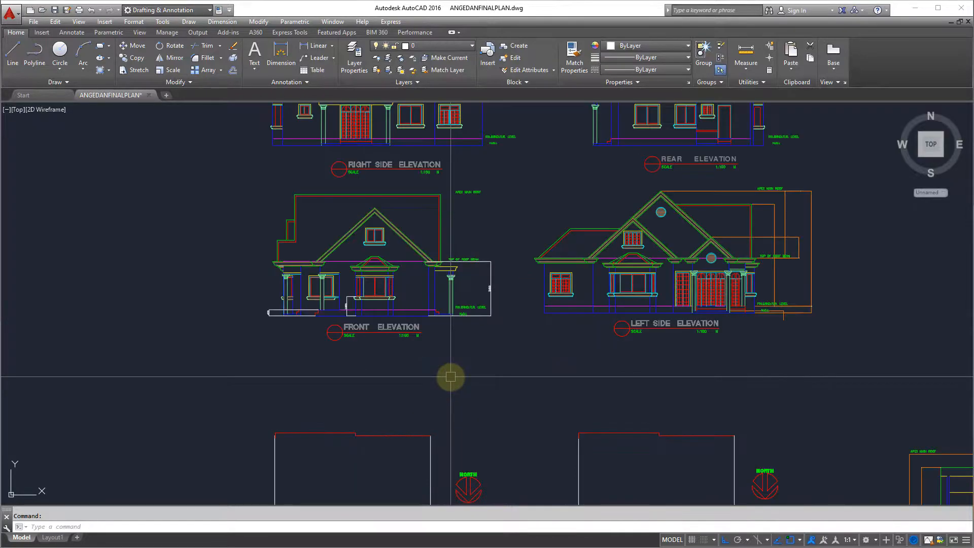
scroll(363, 336, "up", 3)
mouse_move(363, 337)
middle_mouse_down()
mouse_move(419, 405)
mouse_move(449, 415)
middle_mouse_up()
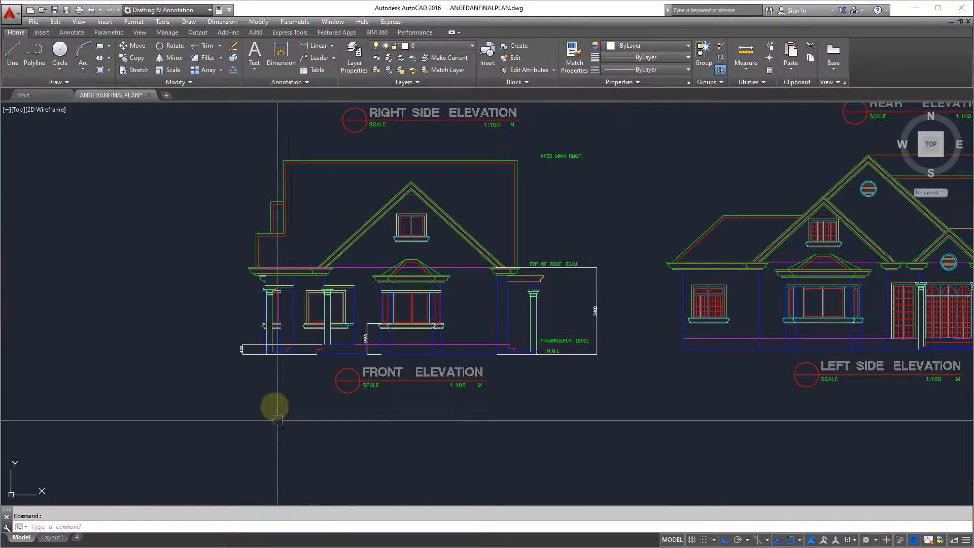
scroll(493, 329, "down", 6)
middle_click_drag(469, 450, 427, 358)
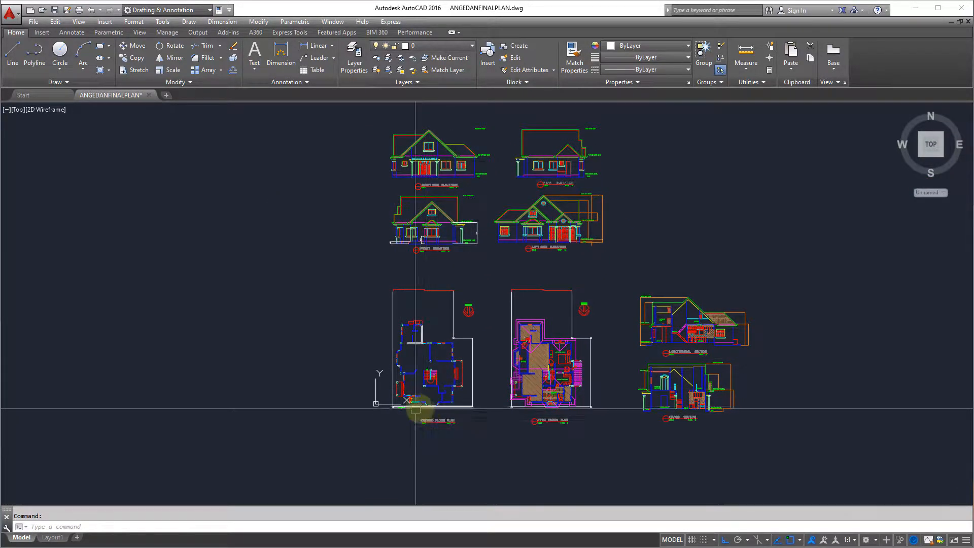
Examine the ground floor plan and the scale note beneath its title.
scroll(425, 406, "up", 3)
scroll(399, 369, "up", 1)
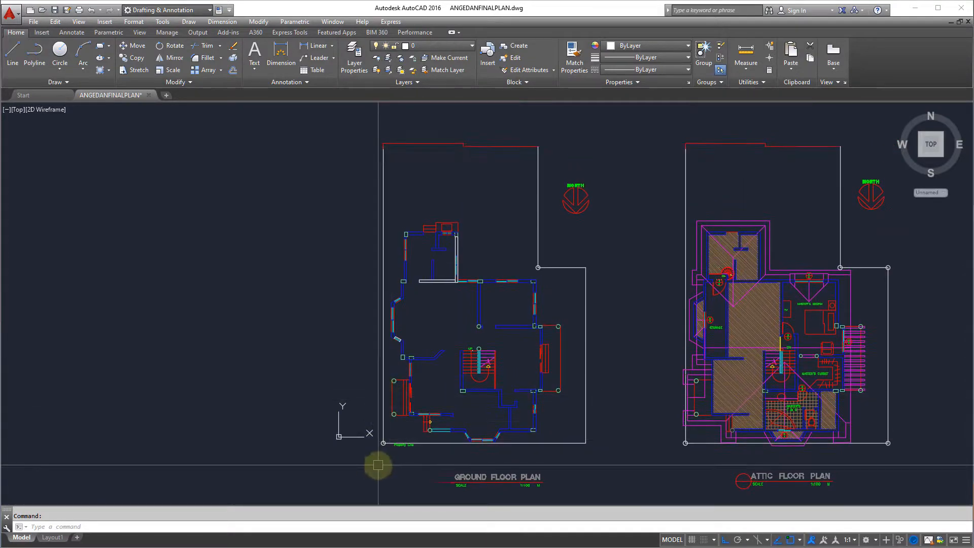
middle_click_drag(389, 448, 343, 419)
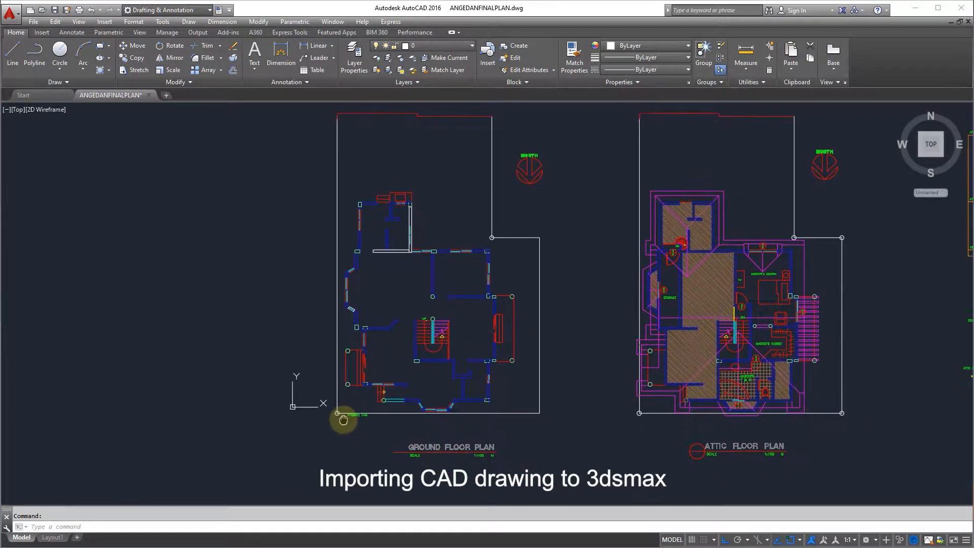
middle_click_drag(435, 383, 424, 413)
scroll(455, 447, "up", 8)
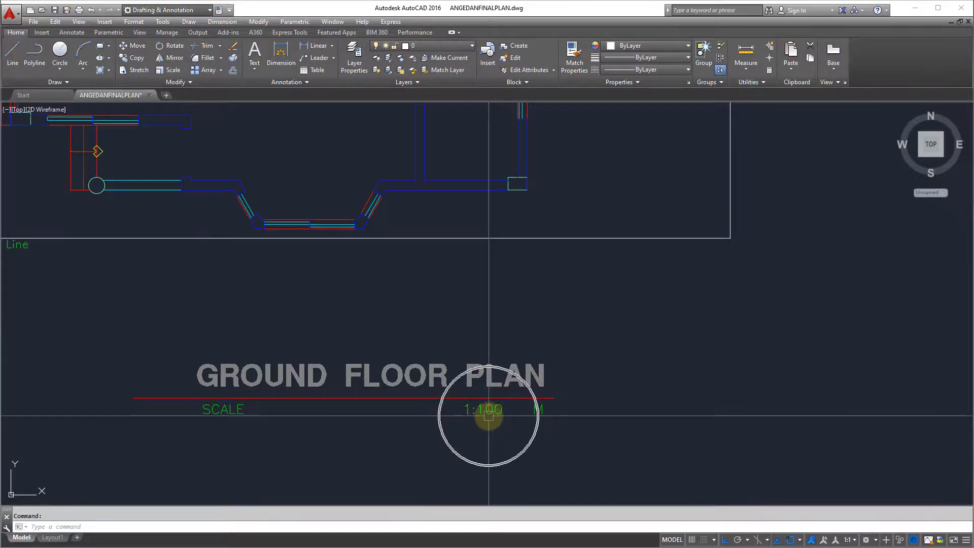
scroll(488, 415, "down", 7)
middle_click_drag(430, 353, 438, 434)
scroll(439, 410, "up", 2)
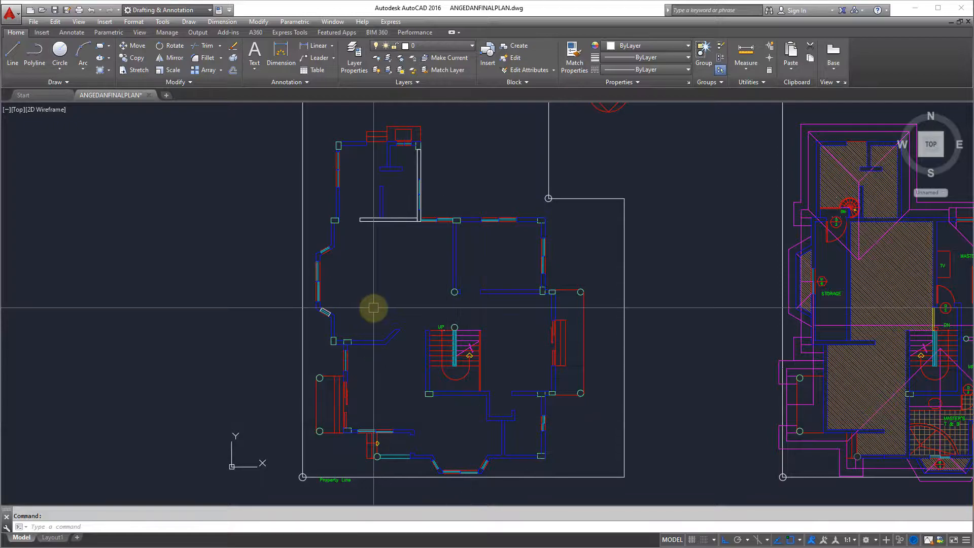
Inspect the ground floor plan's wall layout within the overall set of drawings.
scroll(354, 331, "down", 6)
middle_click_drag(354, 330, 342, 401)
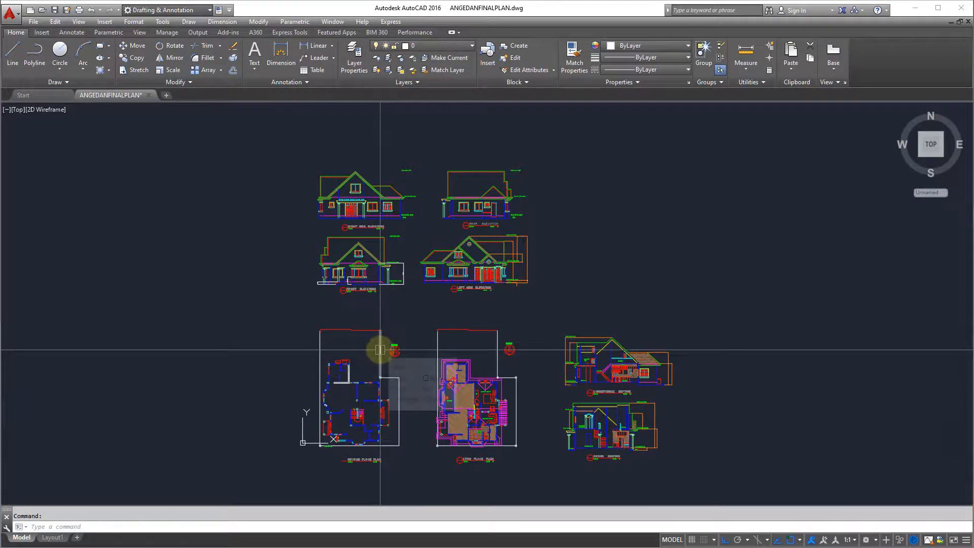
scroll(369, 424, "up", 4)
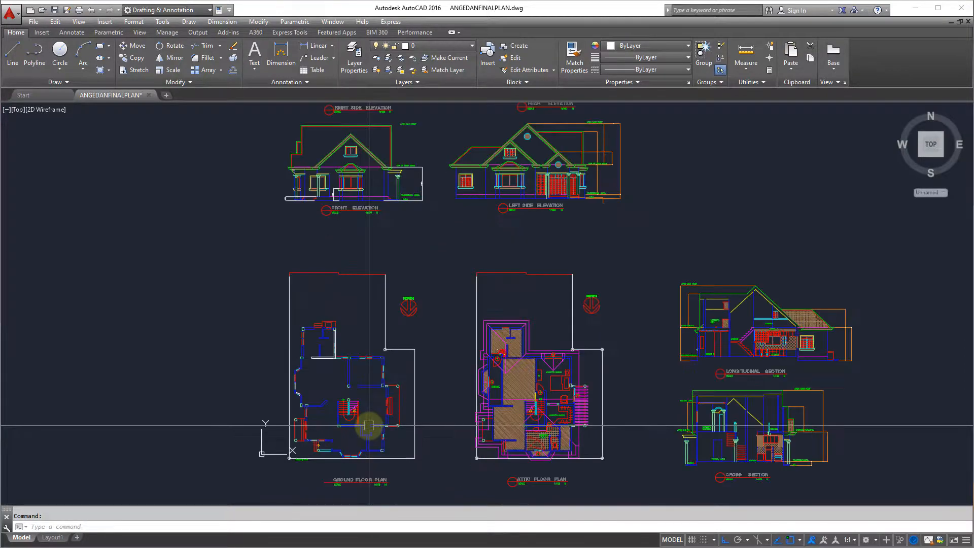
middle_click_drag(367, 425, 321, 359)
scroll(322, 359, "up", 2)
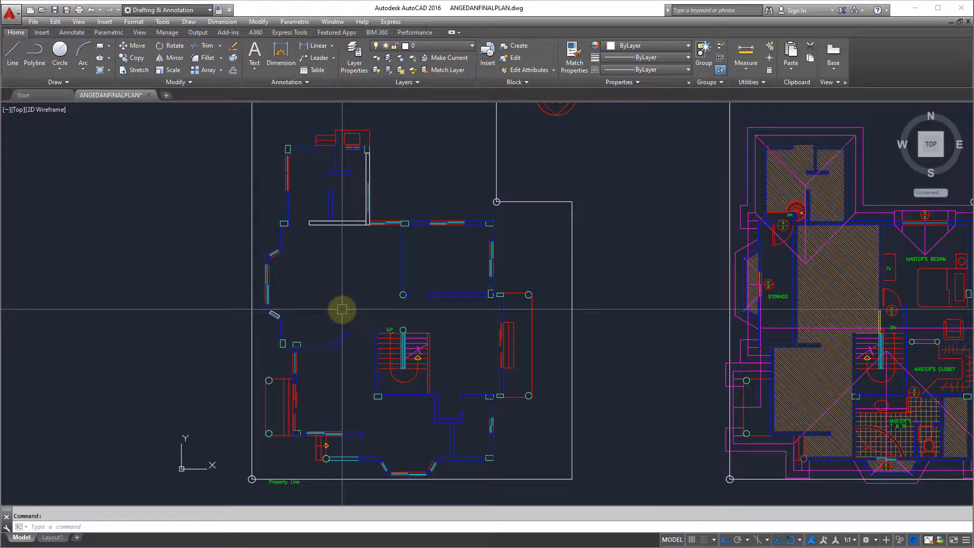
middle_click_drag(385, 312, 383, 321)
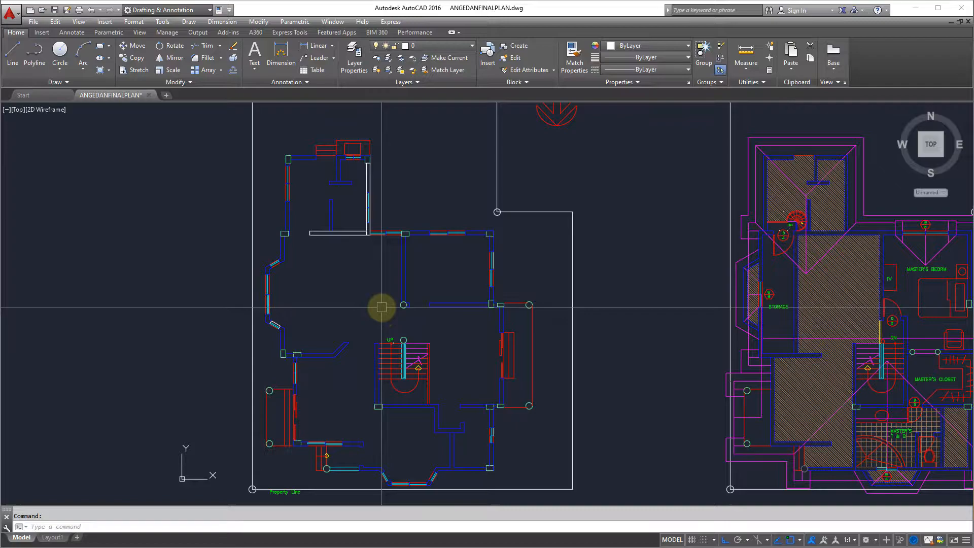
scroll(382, 307, "down", 3)
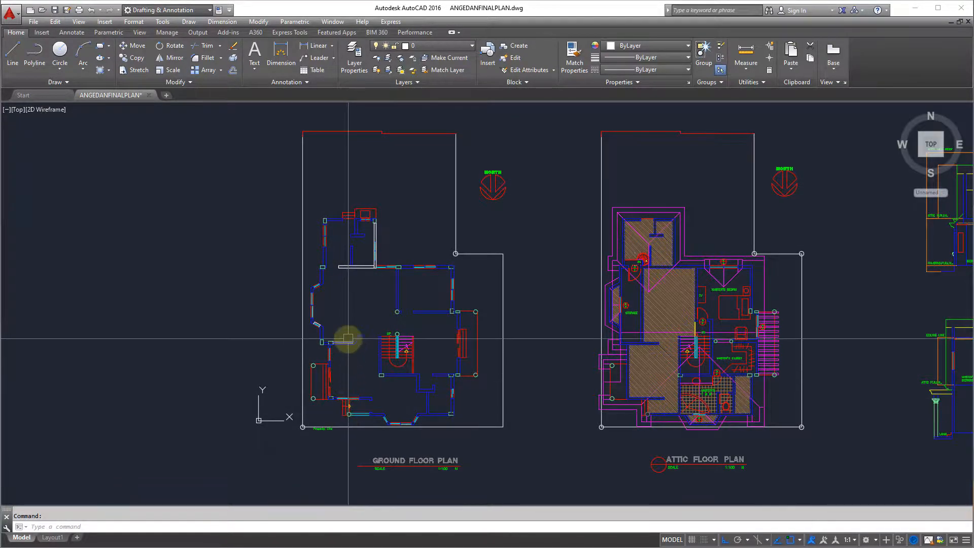
scroll(348, 338, "up", 2)
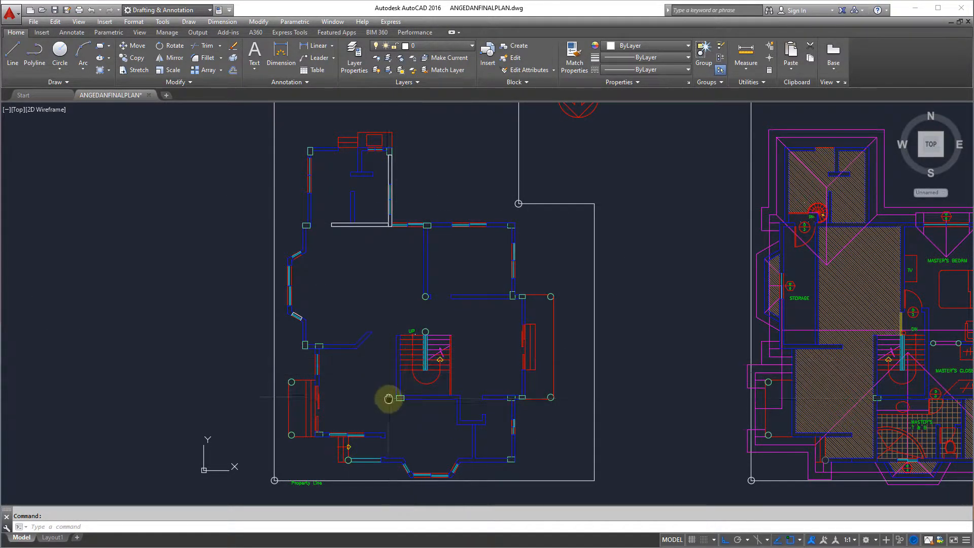
scroll(393, 394, "down", 2)
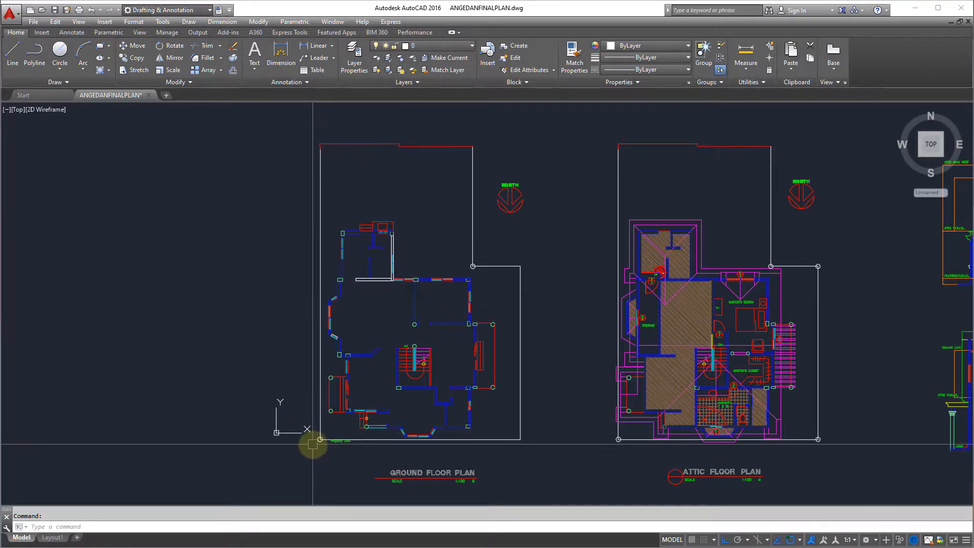
Check where the coordinate origin lies relative to the ground floor plan's property line corner.
scroll(312, 443, "up", 2)
middle_click_drag(312, 443, 304, 393)
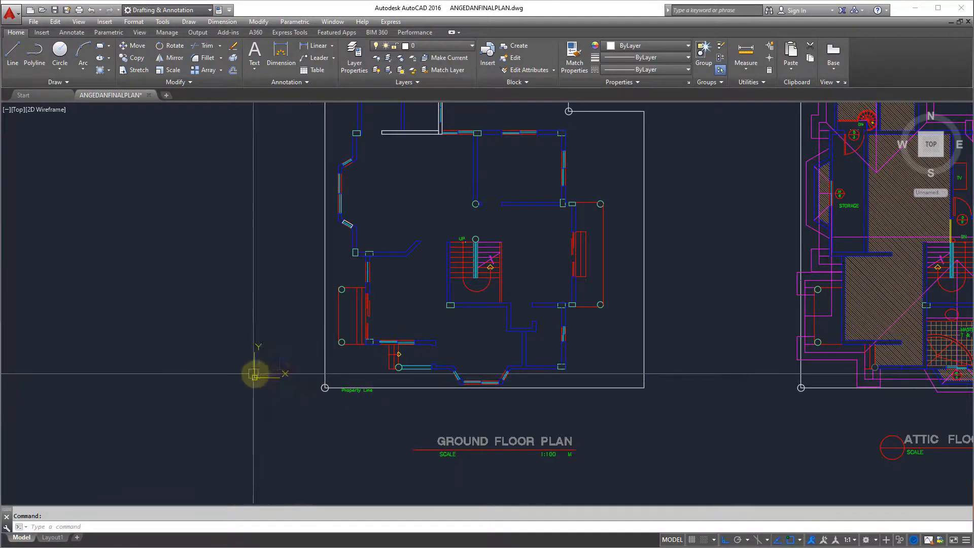
scroll(258, 367, "down", 2)
middle_click_drag(291, 352, 283, 398)
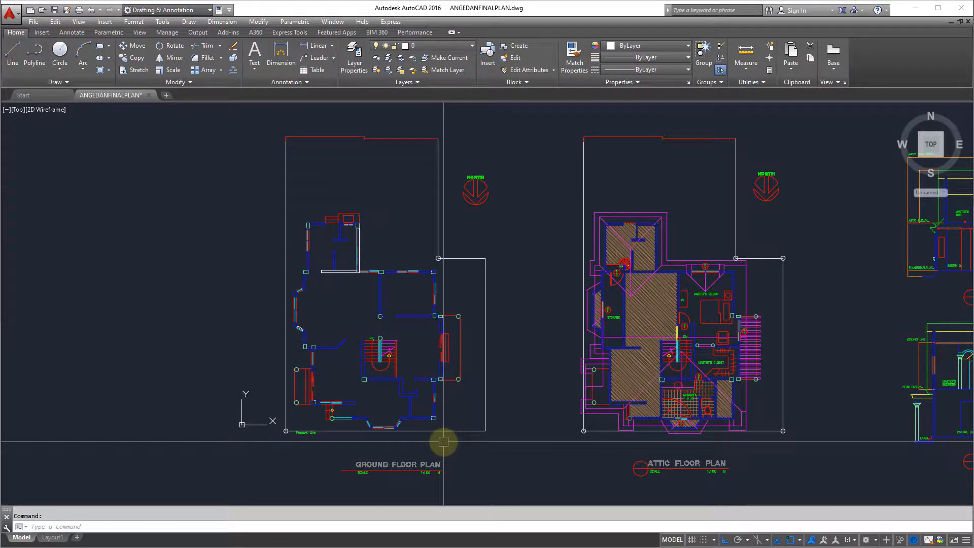
middle_click_drag(388, 442, 396, 450)
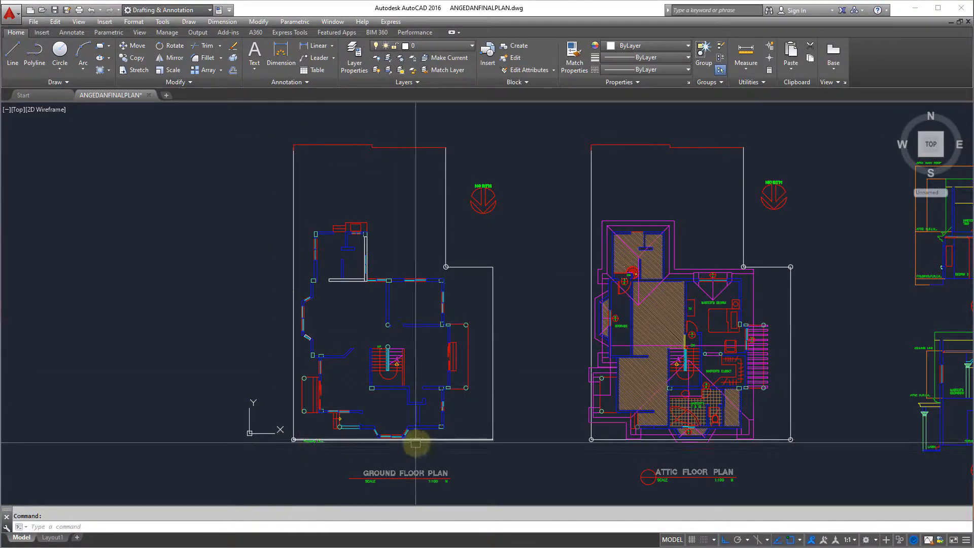
scroll(302, 444, "up", 3)
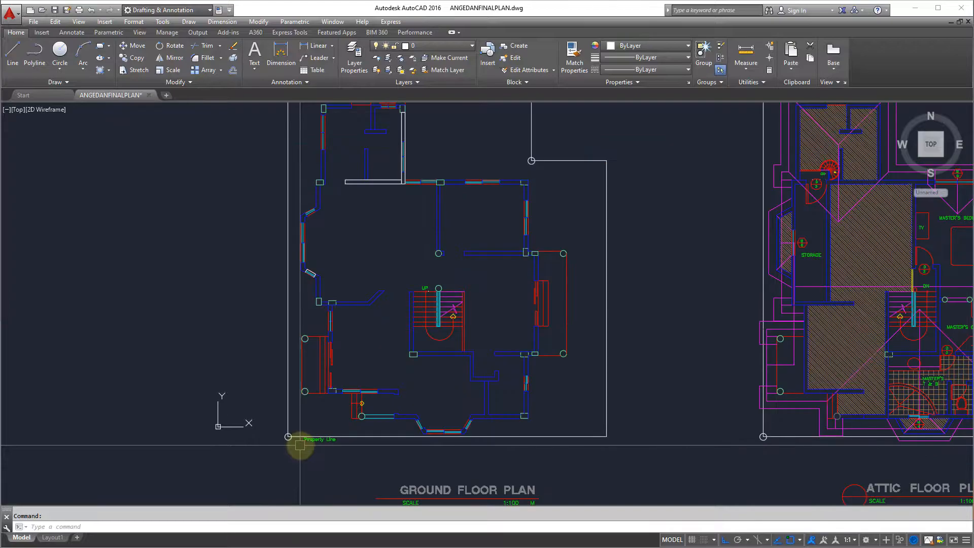
middle_click_drag(362, 423, 348, 439)
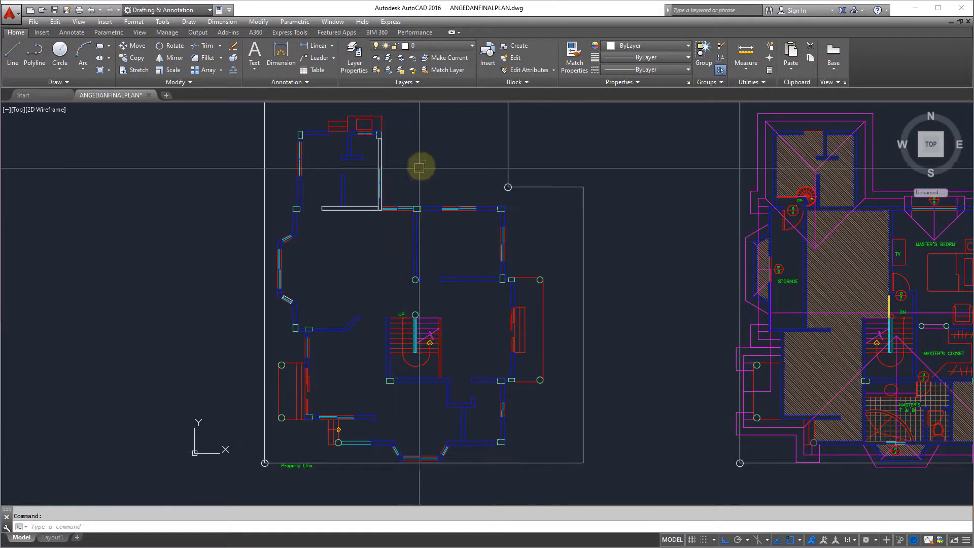
middle_click_drag(391, 315, 386, 326)
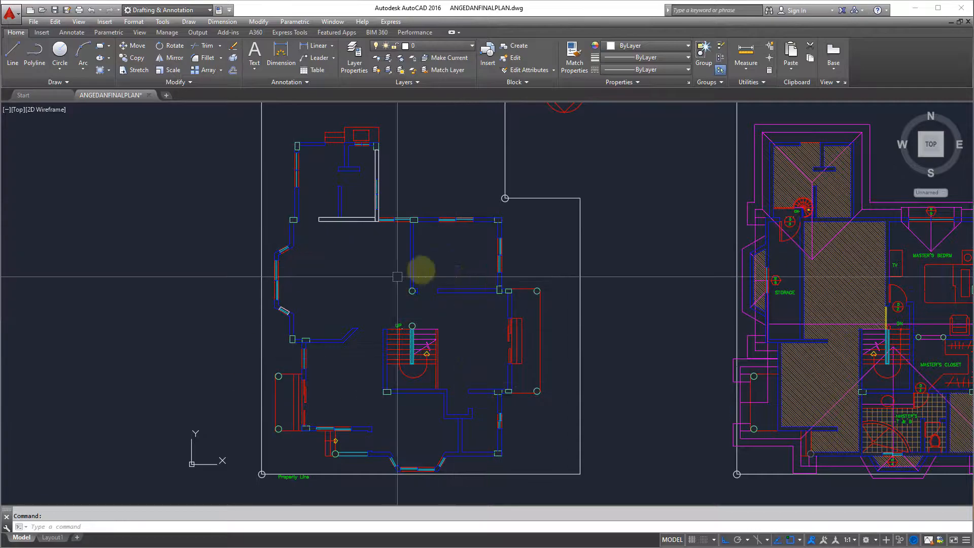
middle_click_drag(347, 349, 386, 278)
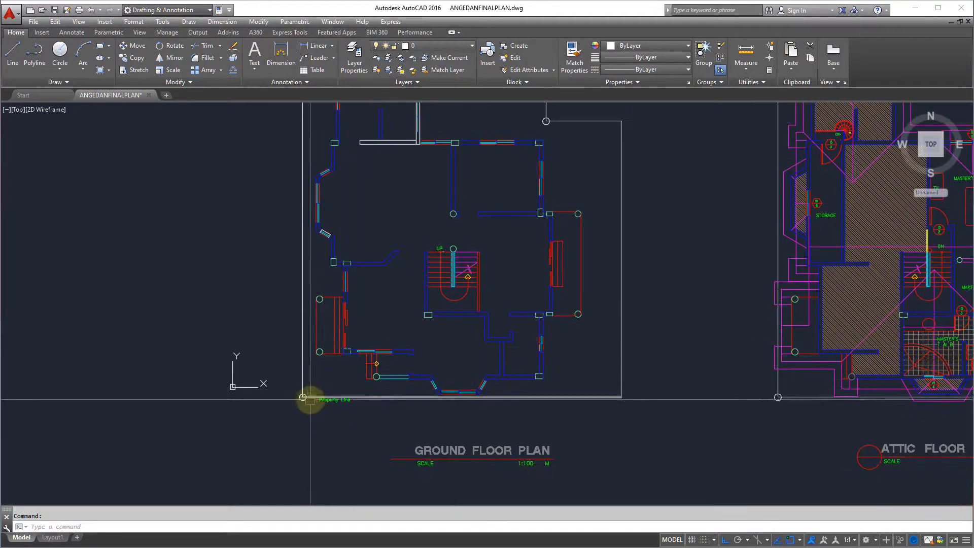
Set the user coordinate system to World using the UCS command.
scroll(278, 388, "up", 4)
middle_click_drag(274, 431, 289, 406)
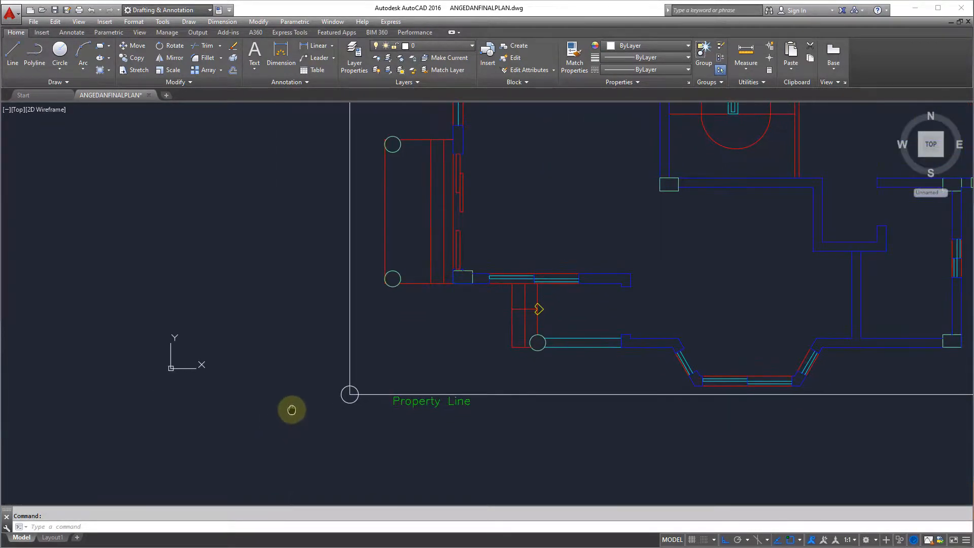
scroll(289, 406, "down", 2)
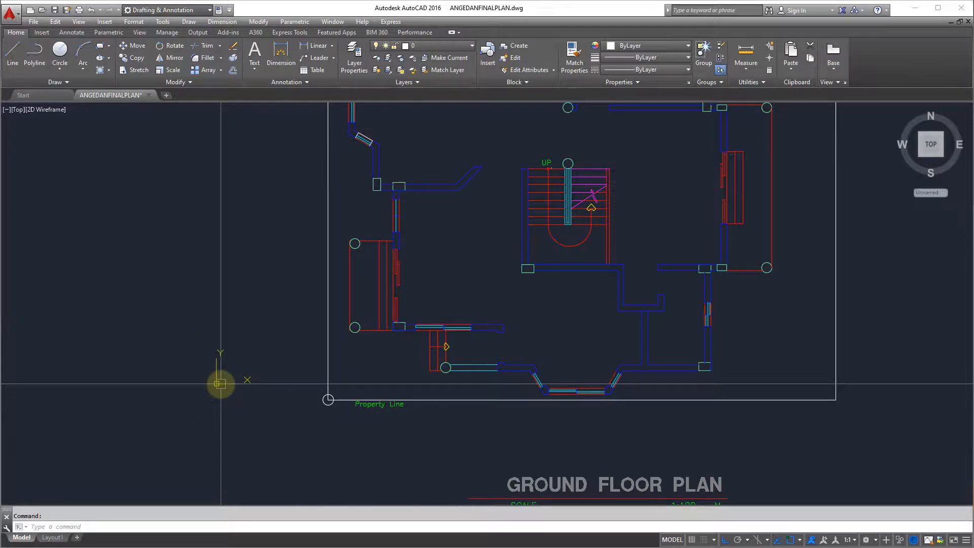
type("cs")
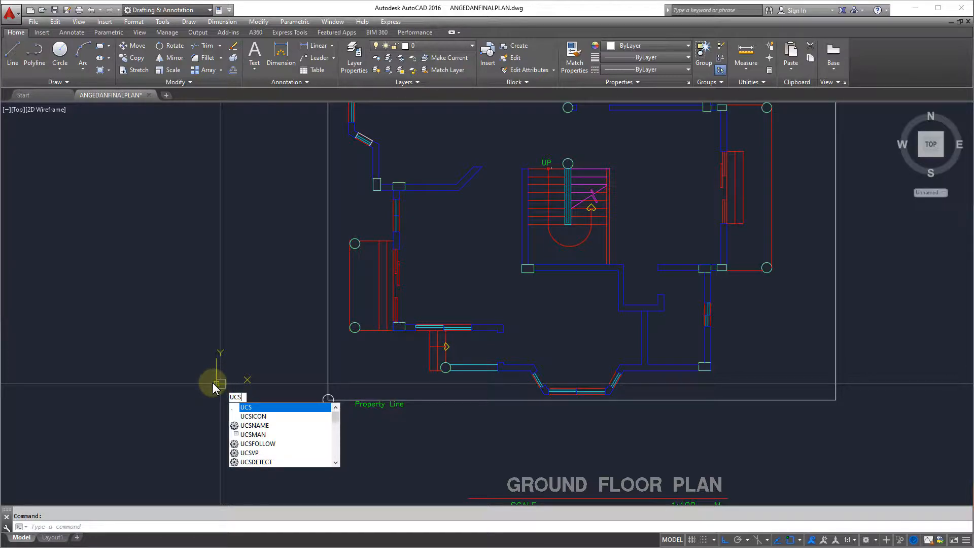
key("Return")
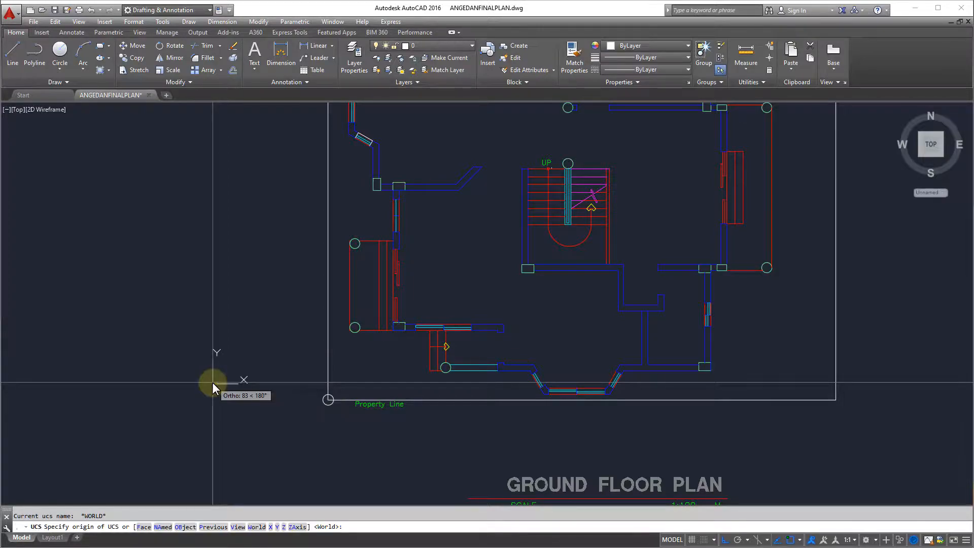
type("w")
key("Return")
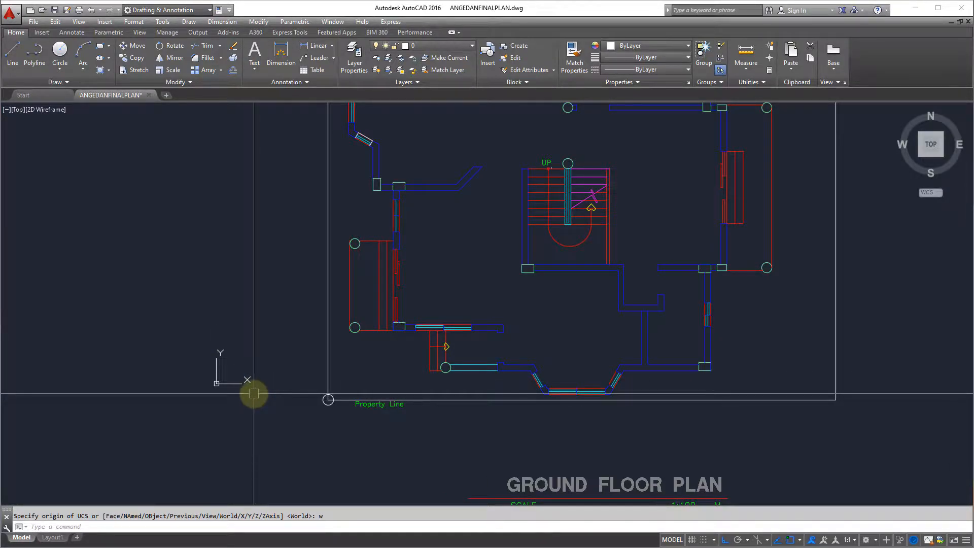
Define a new UCS origin at the lower-left corner of the ground floor plan's property line.
type("UCS")
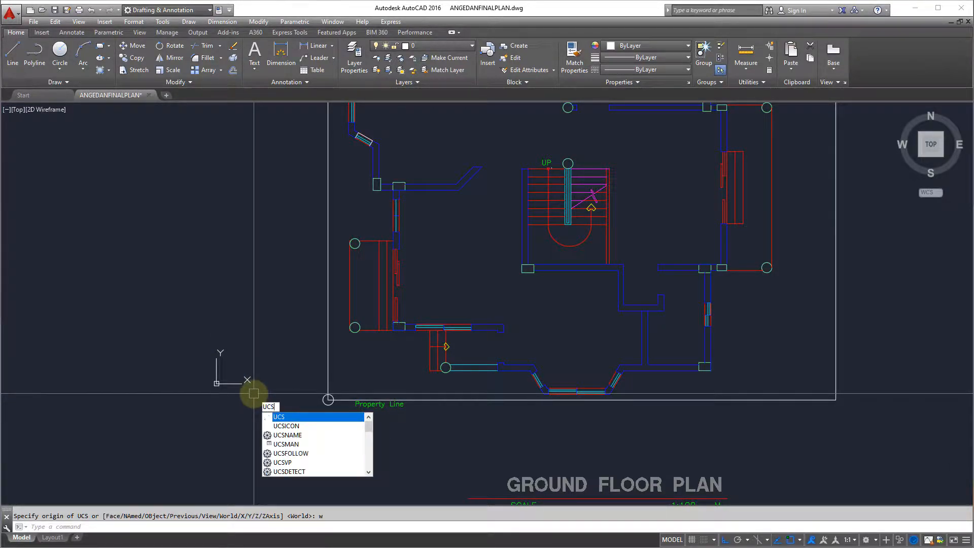
key("Return")
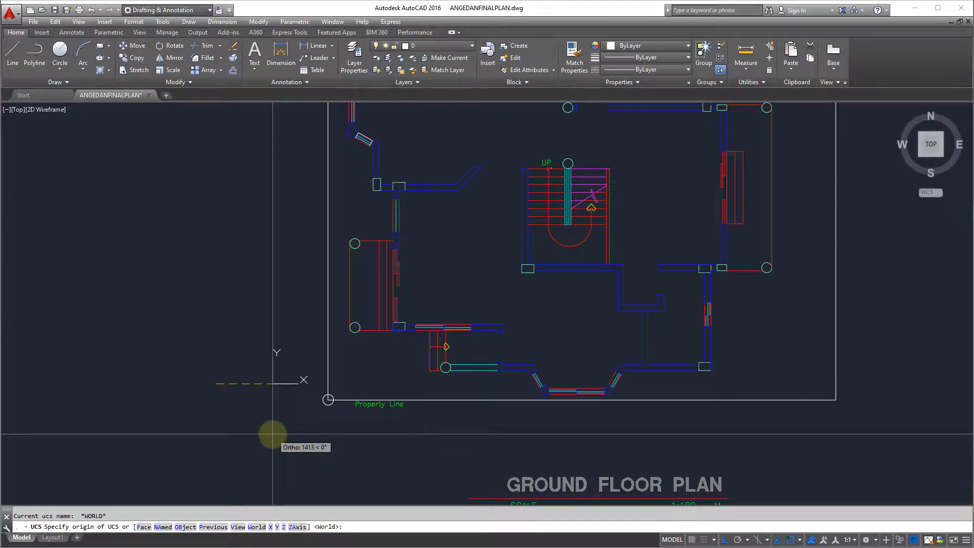
key("Return")
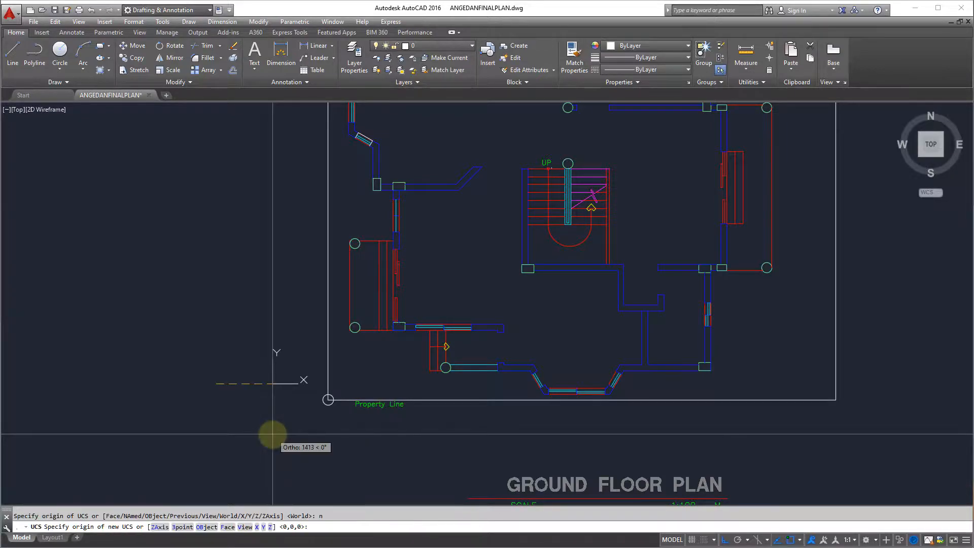
left_click(329, 400)
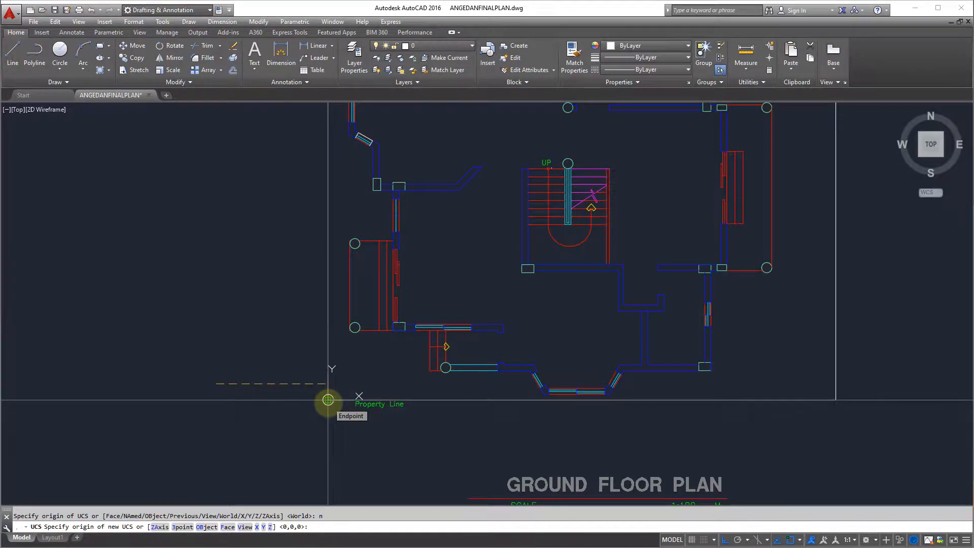
left_click(328, 400)
left_click(328, 399)
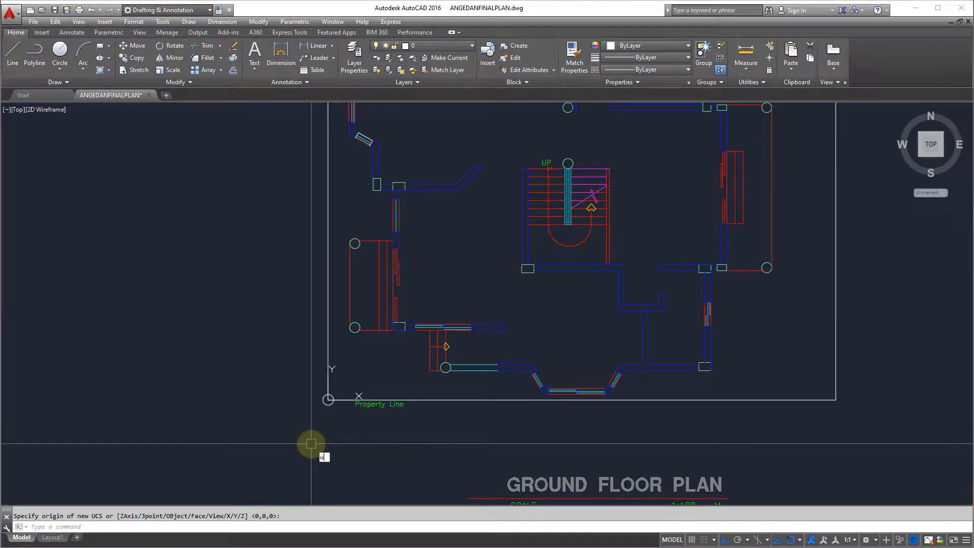
Set UCSICON to the ORigin option and check the icon at the property line corner.
type("i")
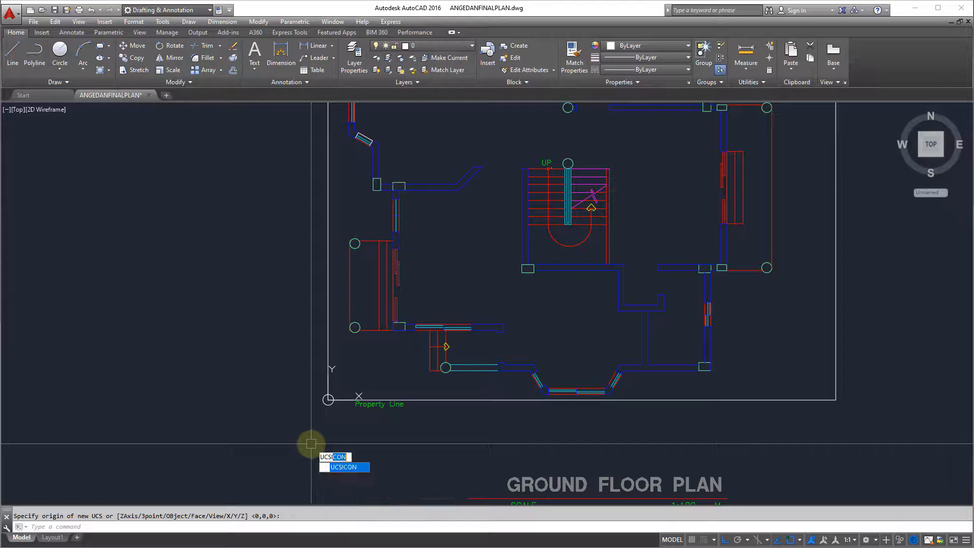
key("Return")
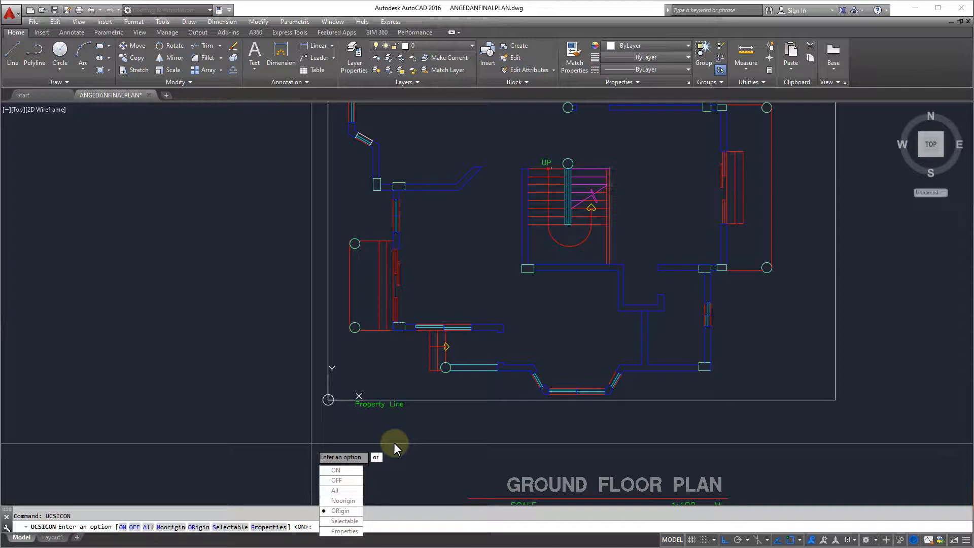
key("Return")
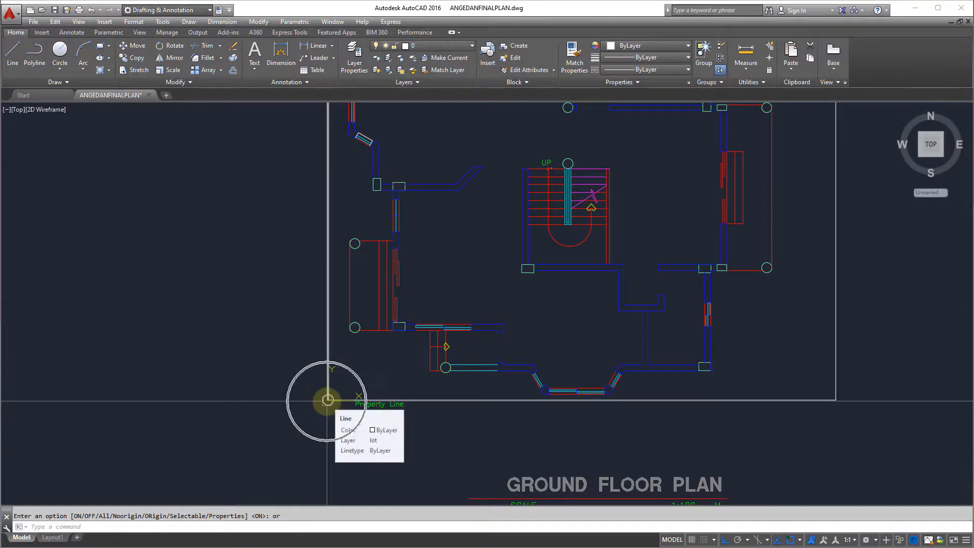
scroll(415, 421, "down", 3)
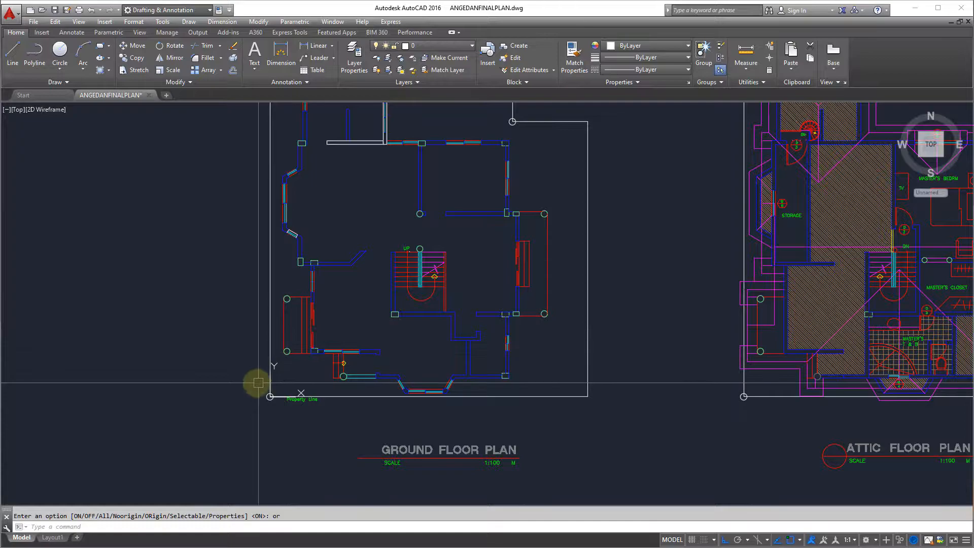
scroll(257, 388, "down", 2)
scroll(269, 404, "up", 8)
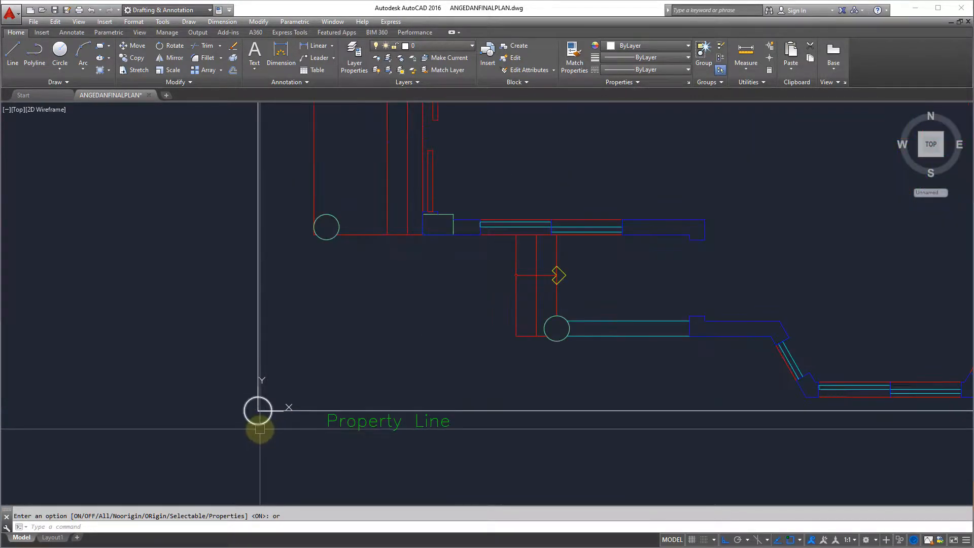
scroll(257, 409, "down", 2)
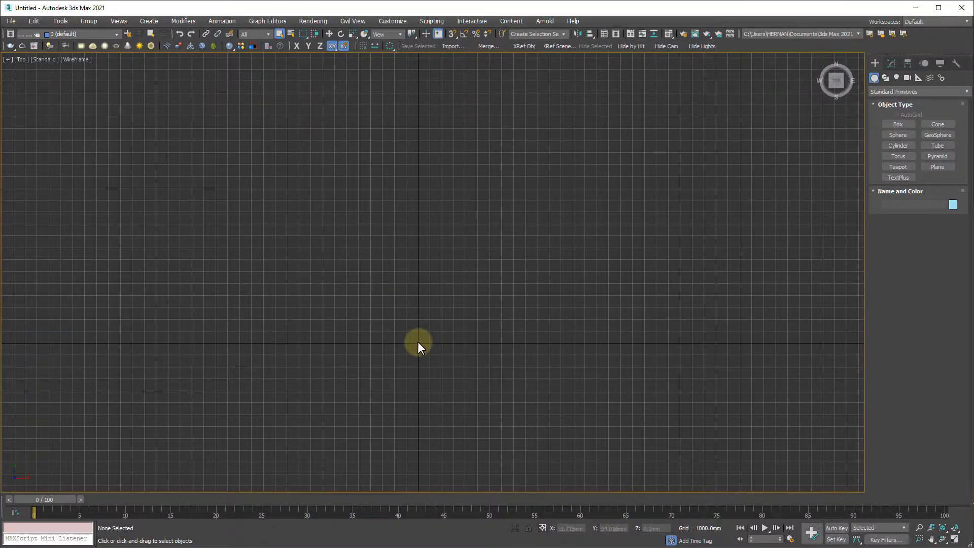
Switch to 3ds Max and examine the world origin where the main grid axes cross in the Top viewport.
middle_click_drag(418, 347, 424, 299)
left_click(426, 298)
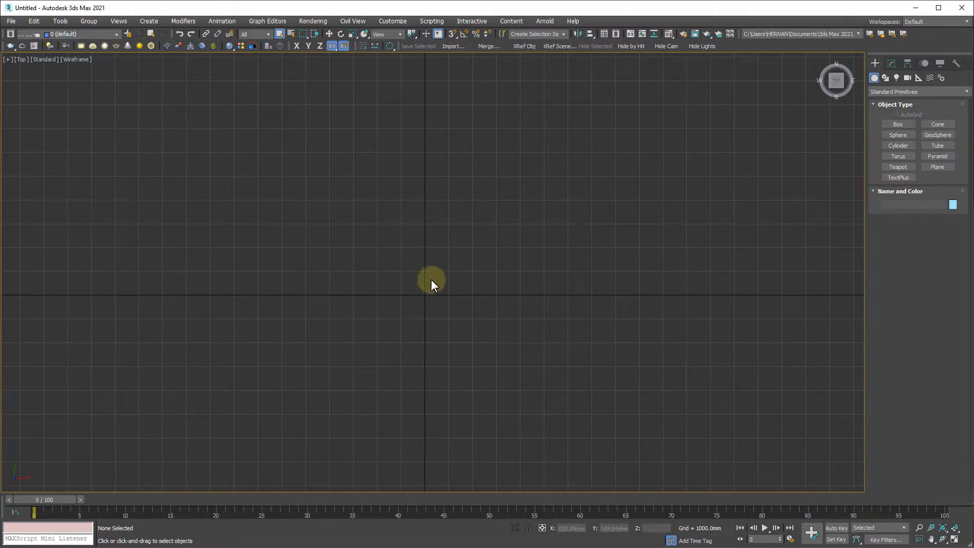
left_click(423, 295)
left_click(422, 299)
scroll(421, 297, "down", 3)
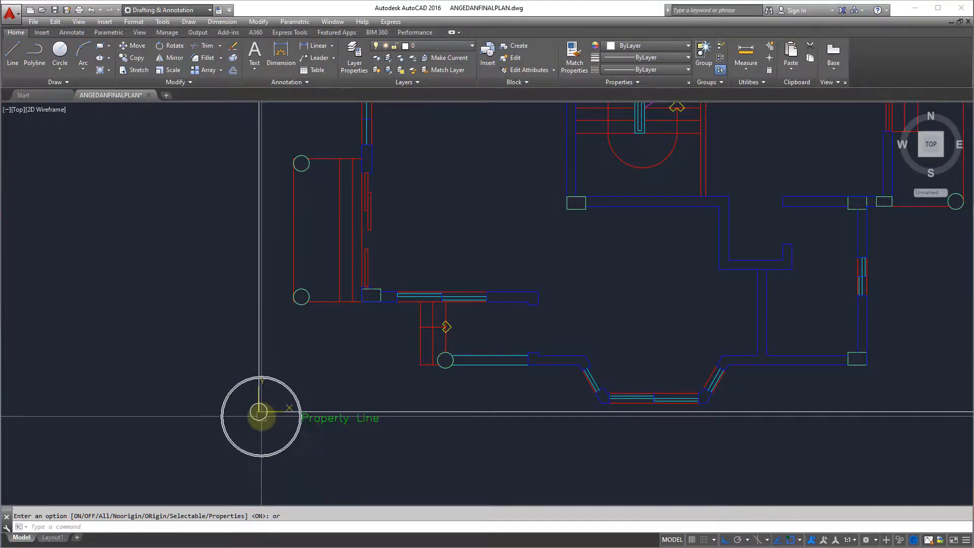
Switch back to AutoCAD and save the drawing.
scroll(302, 397, "down", 2)
middle_click_drag(315, 354, 302, 388)
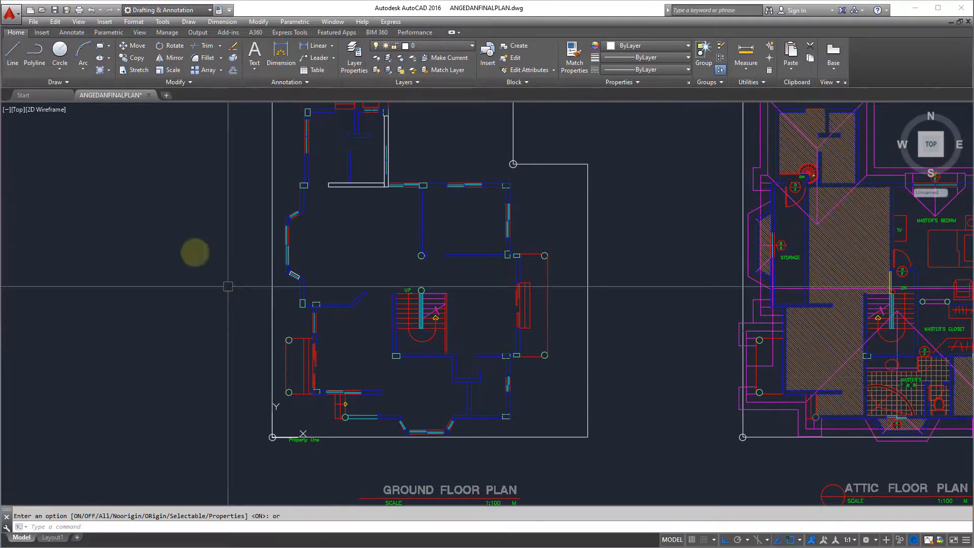
left_click(55, 10)
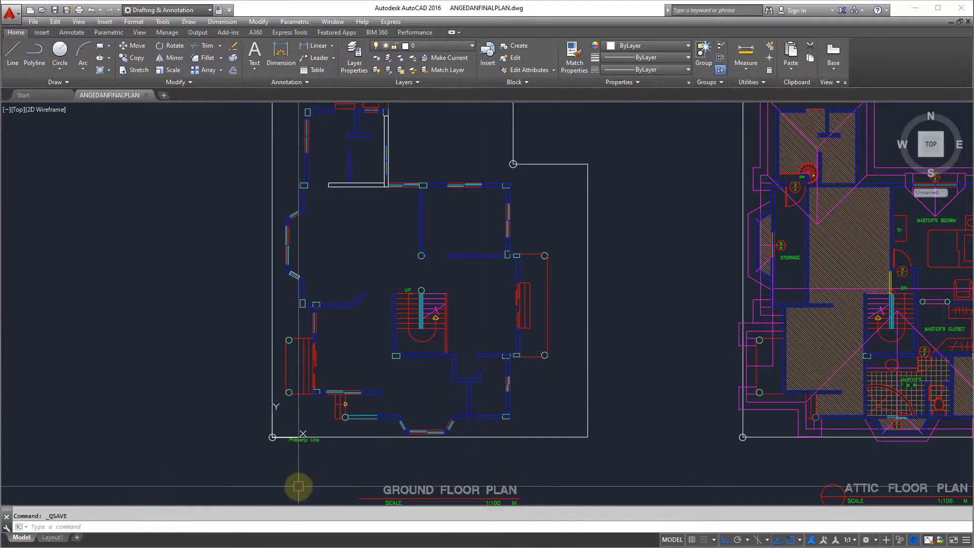
Configure the drawing units with a Millimeters insertion scale and a length precision of 0.
middle_click_drag(419, 445, 422, 473)
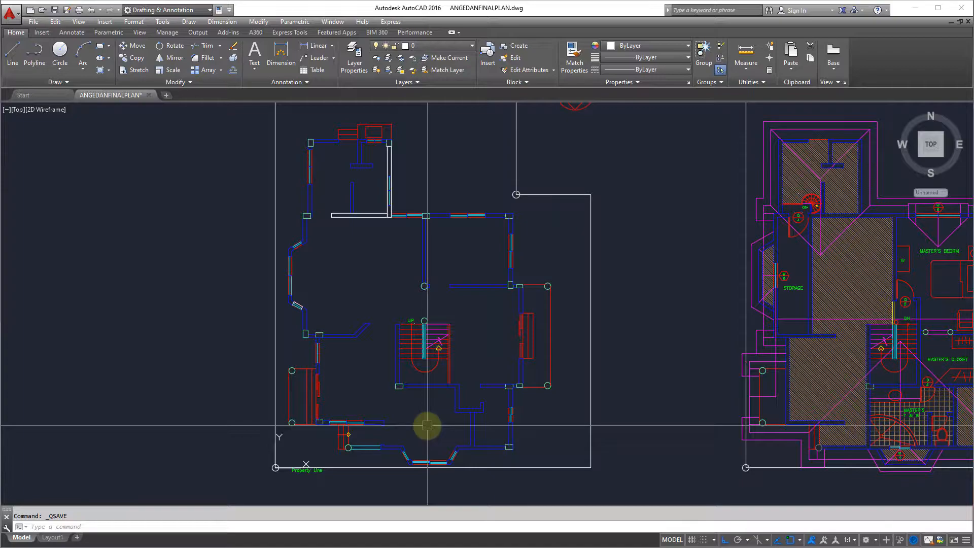
key("Return")
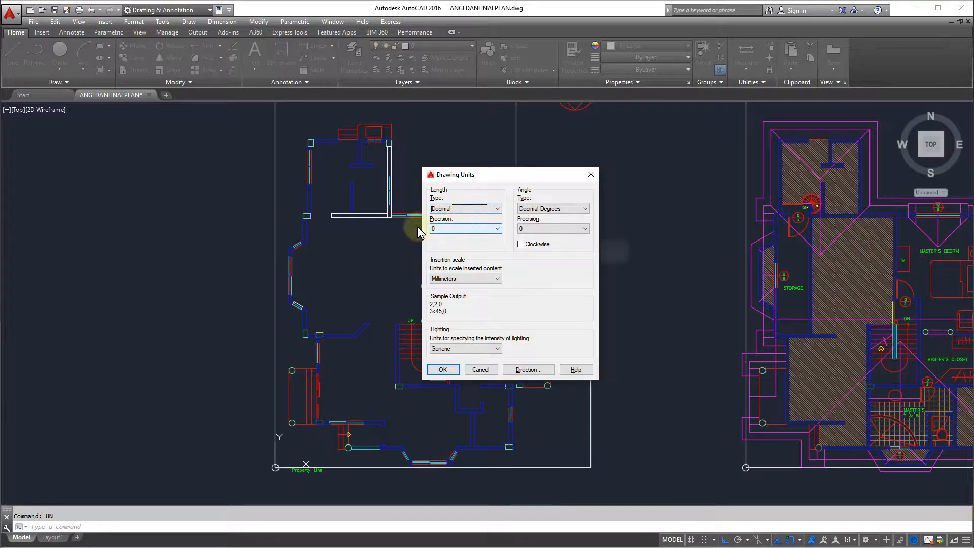
left_click(453, 281)
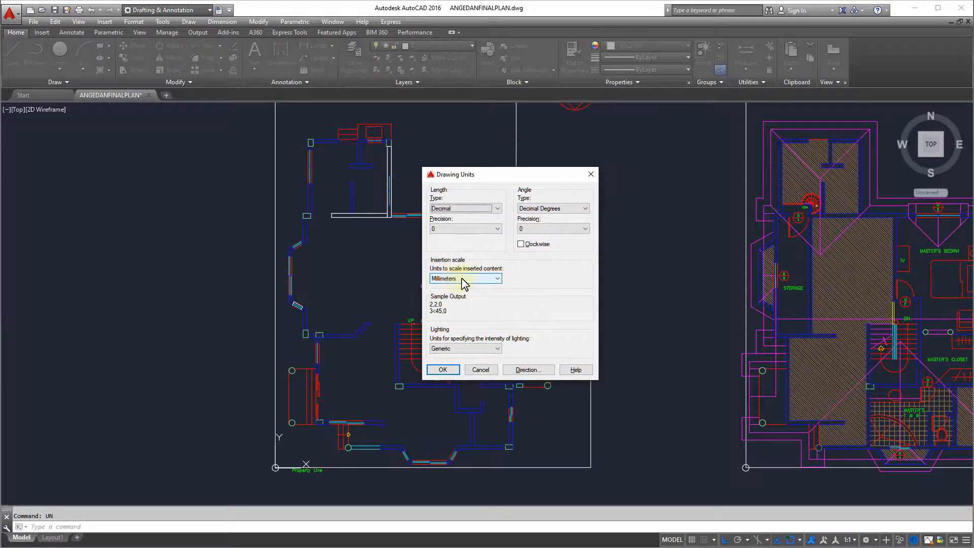
left_click(464, 280)
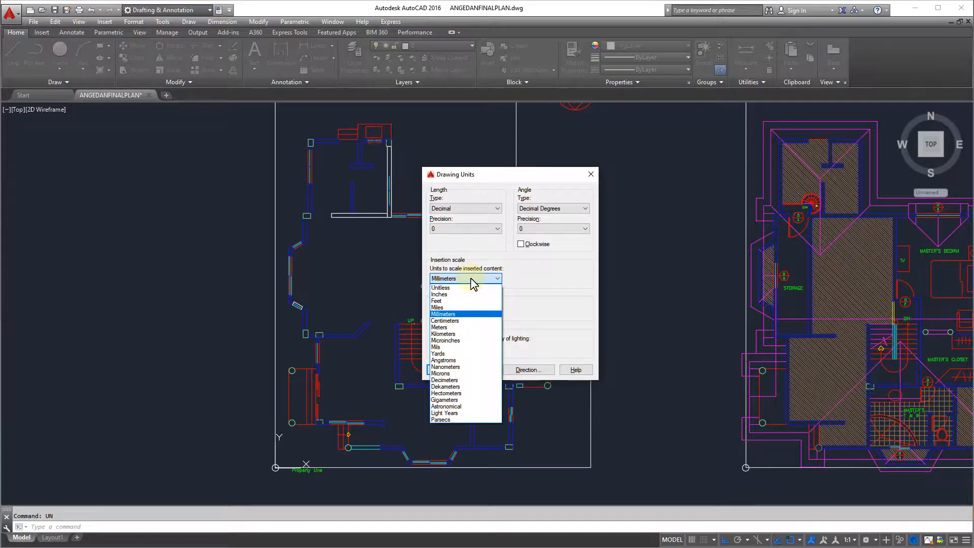
left_click(448, 315)
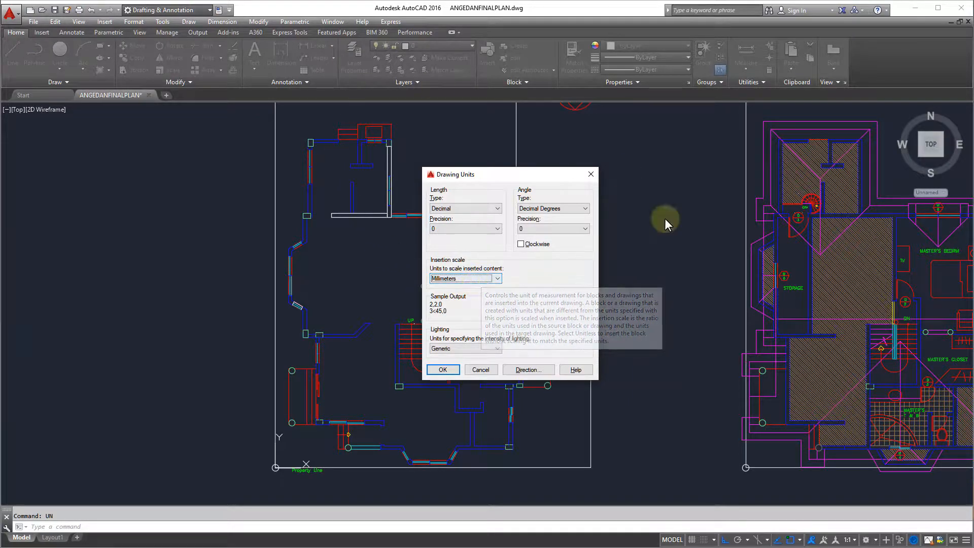
left_click(465, 279)
left_click(466, 228)
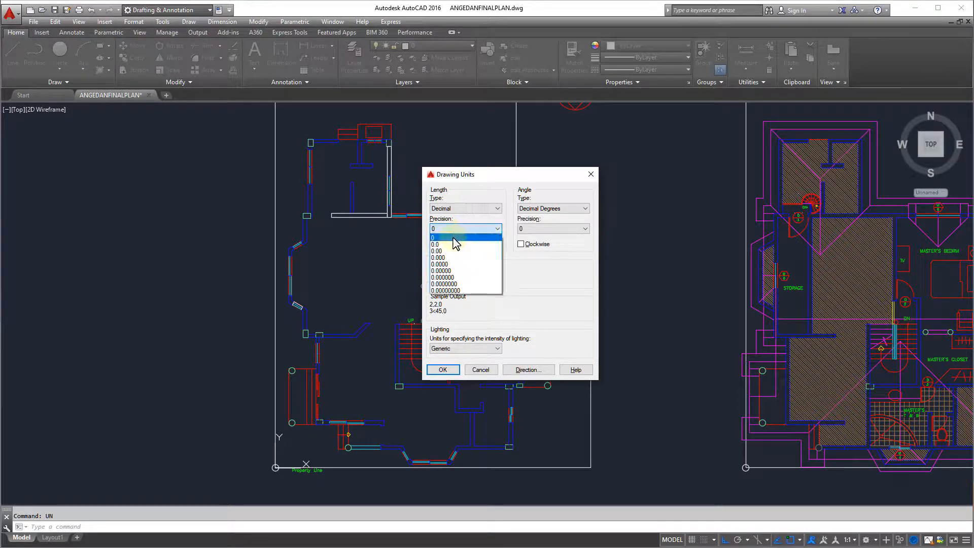
left_click(453, 238)
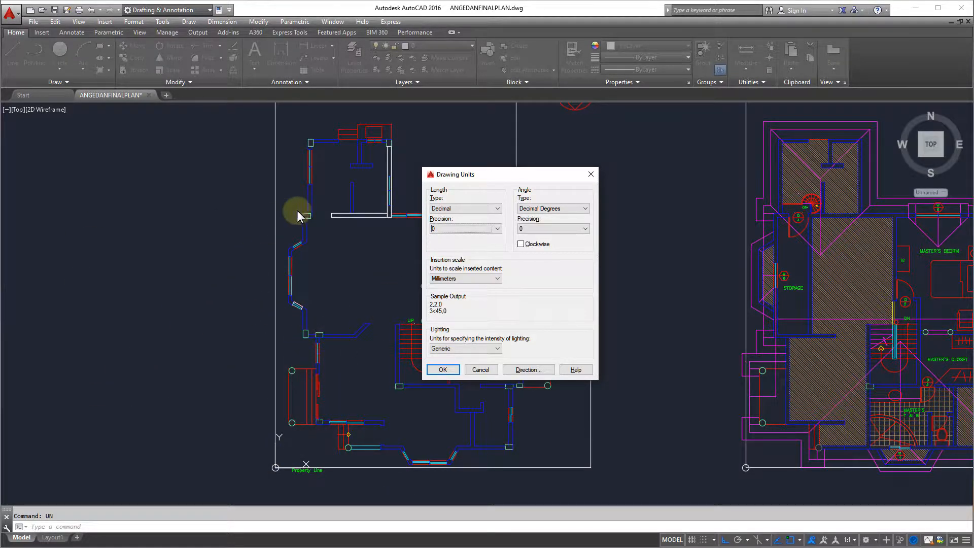
left_click(440, 373)
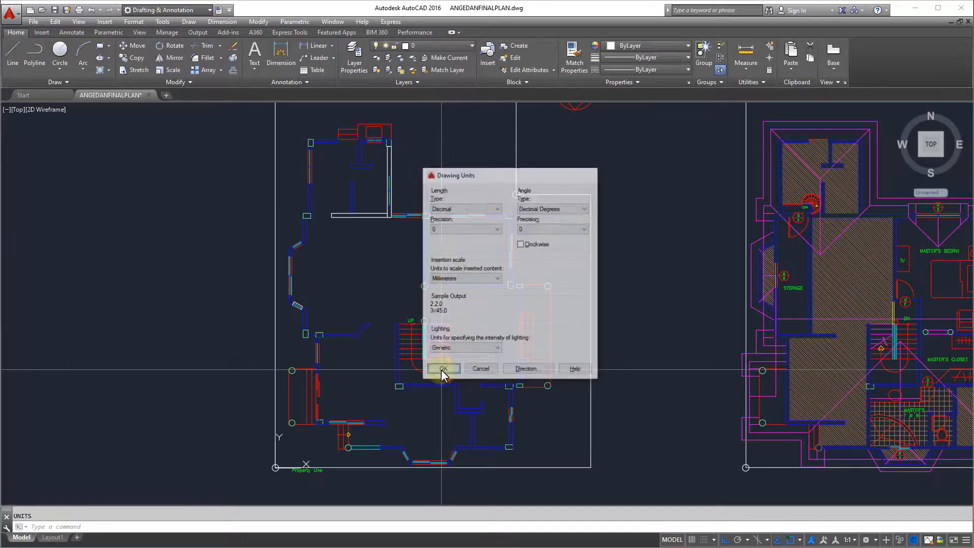
Add a linear dimension from the natural ground line to the top of the roof beam in the front elevation.
middle_click_drag(442, 299, 437, 374)
scroll(416, 358, "down", 2)
middle_click_drag(424, 341, 409, 443)
scroll(449, 267, "up", 5)
middle_click_drag(505, 281, 520, 350)
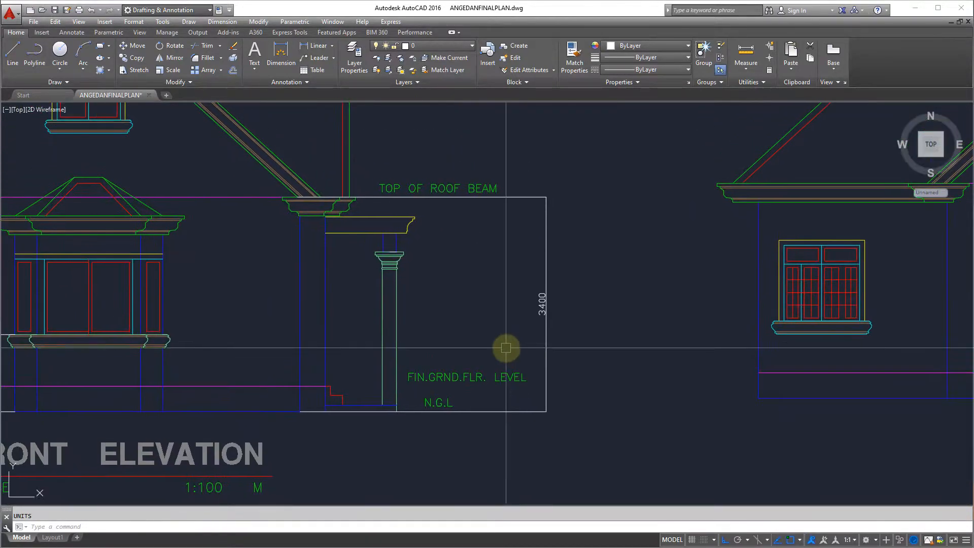
type("dli")
key("Return")
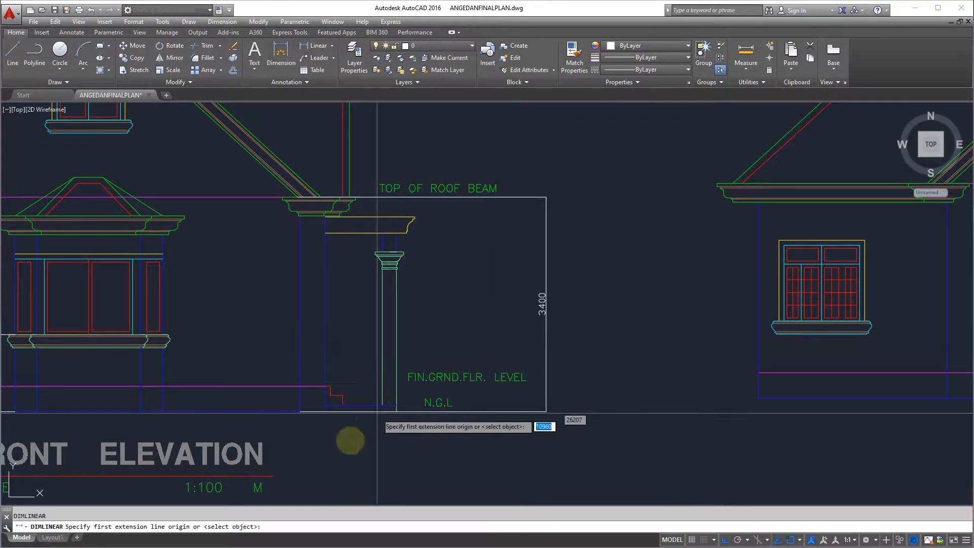
left_click(300, 410)
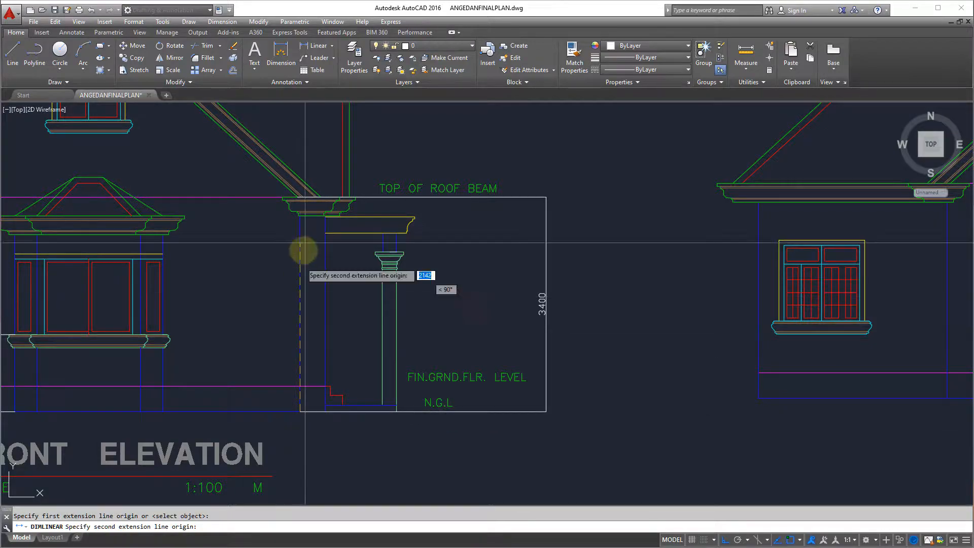
left_click(299, 198)
left_click(573, 284)
scroll(573, 284, "up", 5)
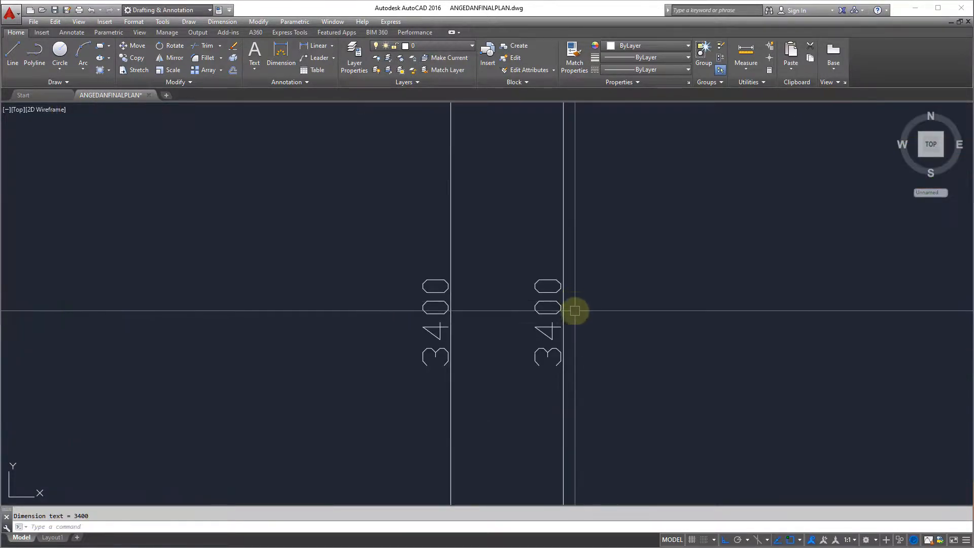
scroll(580, 304, "down", 5)
Erase the newly added outer height dimension beside the front elevation.
type("e")
key("Return")
scroll(538, 319, "up", 6)
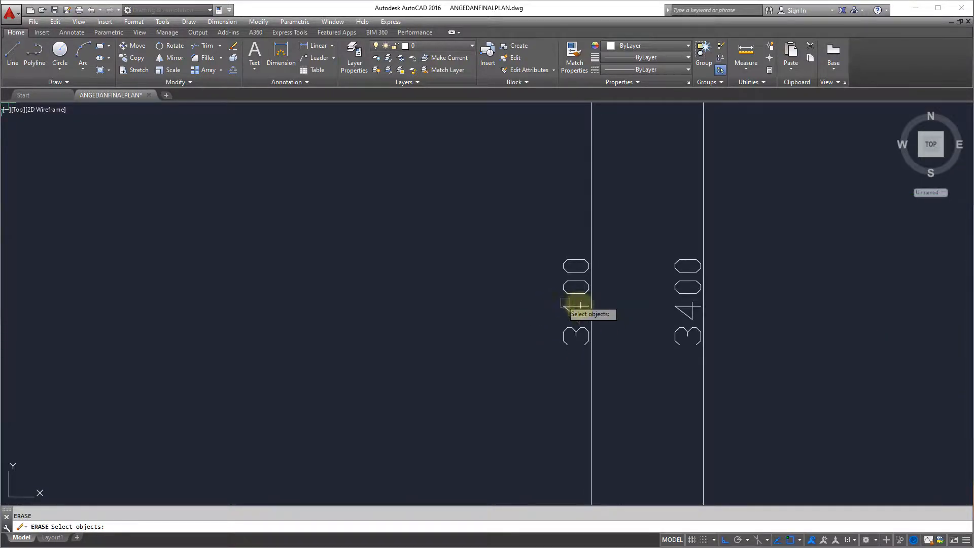
left_click(681, 312)
key("Return")
Return from the front elevation's dimensions to the floor plans and review the ground floor plan beside the attic floor plan.
scroll(676, 330, "down", 6)
scroll(595, 398, "down", 6)
mouse_move(533, 427)
middle_mouse_down()
mouse_move(547, 258)
mouse_move(542, 302)
mouse_move(537, 269)
middle_mouse_up()
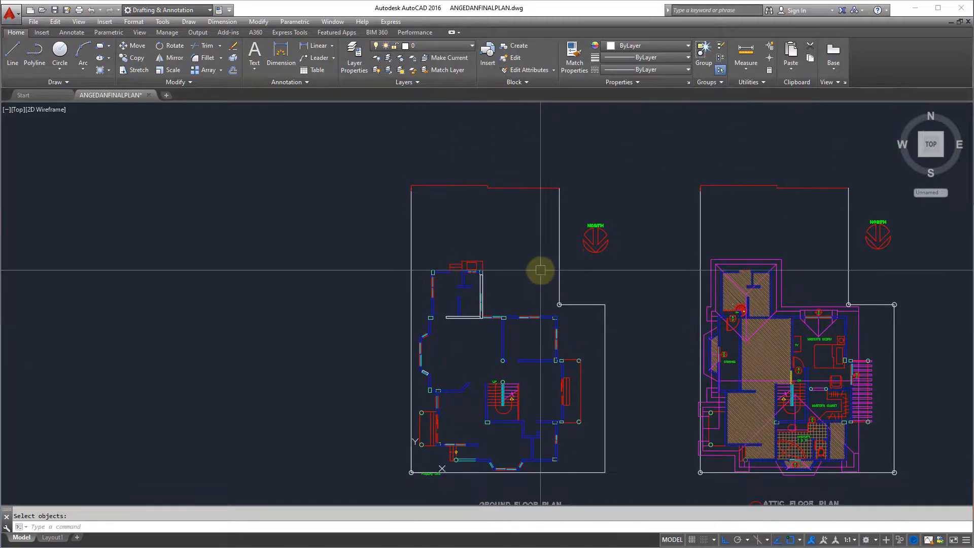
middle_click_drag(537, 328, 525, 288)
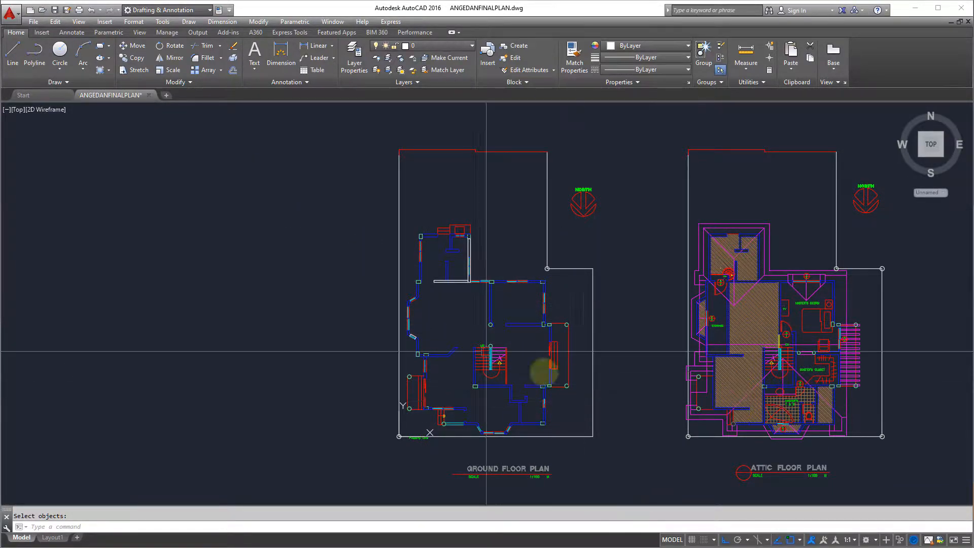
left_click(495, 332)
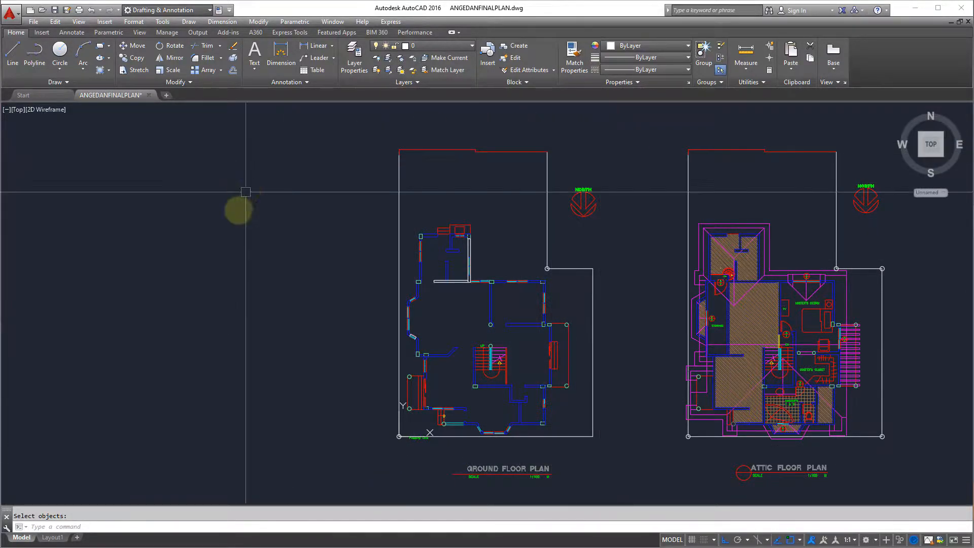
middle_click_drag(463, 400, 444, 395)
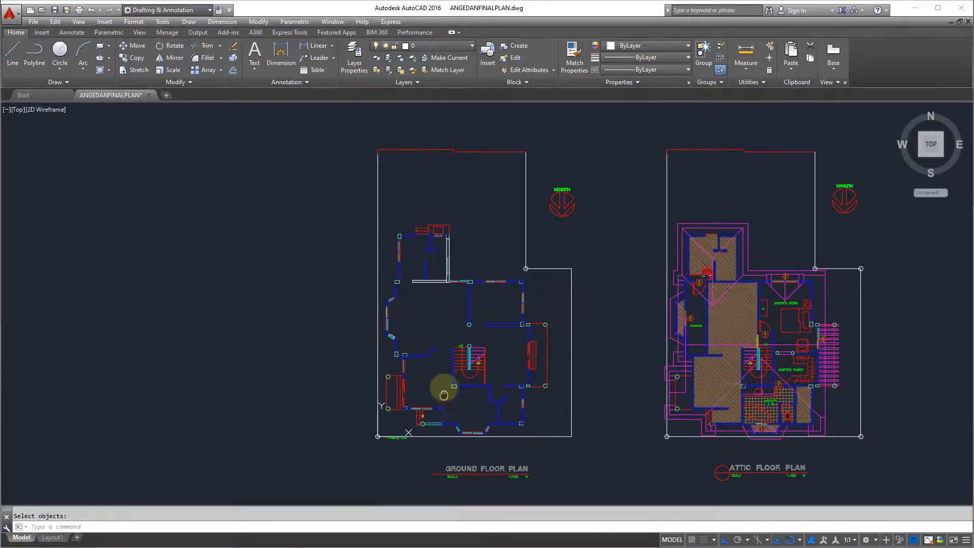
scroll(465, 361, "up", 2)
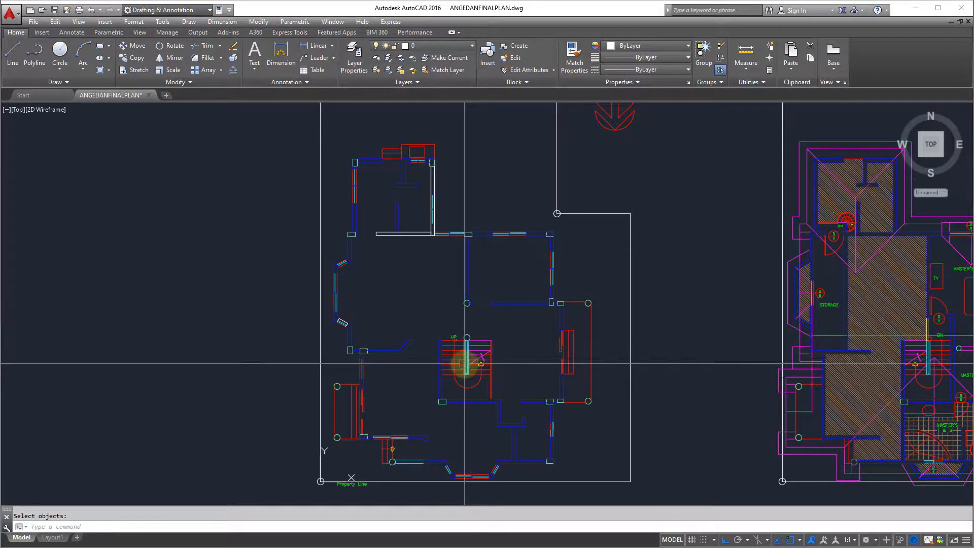
scroll(465, 363, "down", 2)
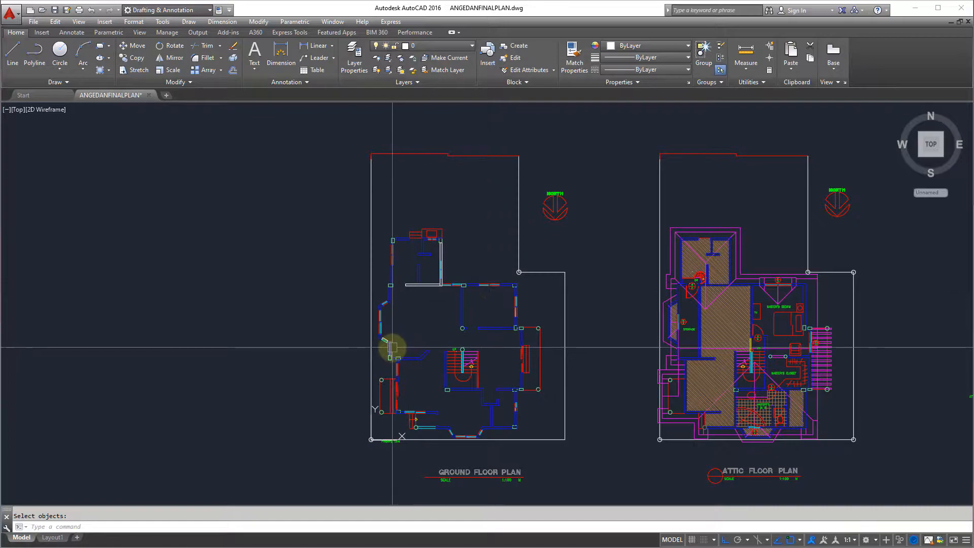
Start a Write Block and select the ground floor plan with its property boundary and north arrow, without the title, as source objects.
type("W")
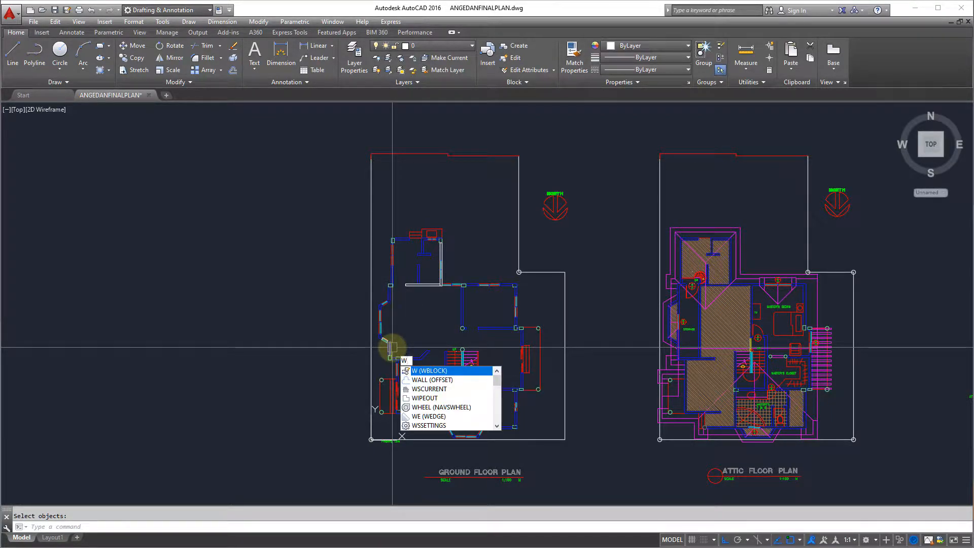
key("Return")
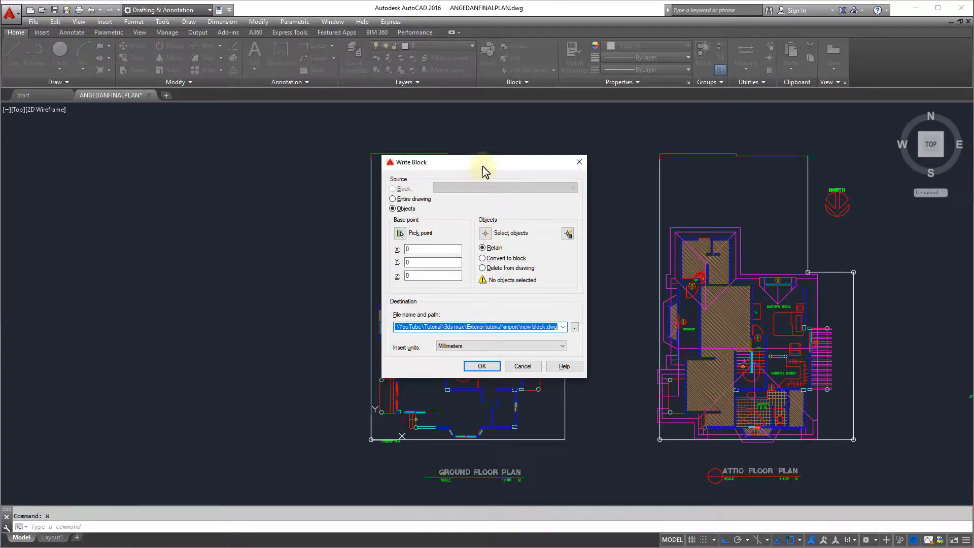
left_click_drag(487, 167, 521, 188)
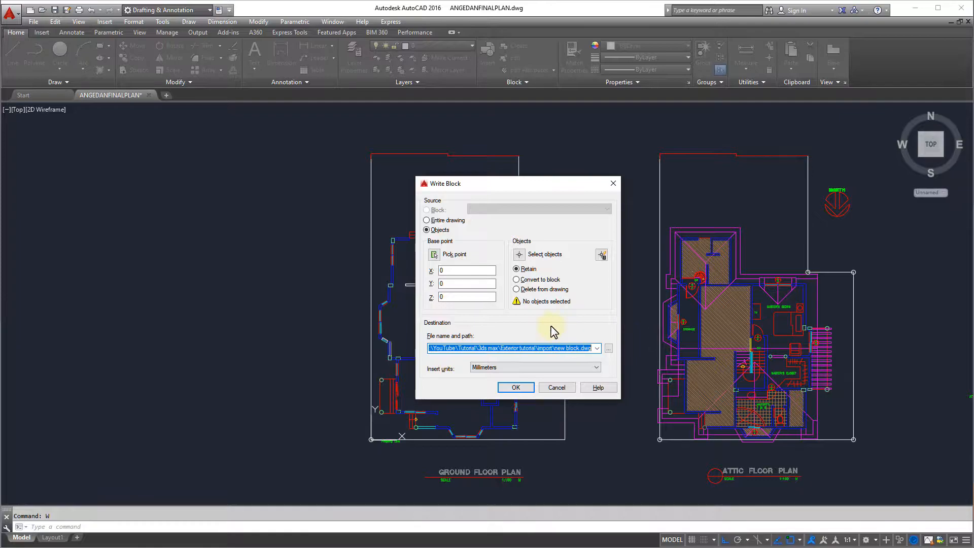
left_click(520, 254)
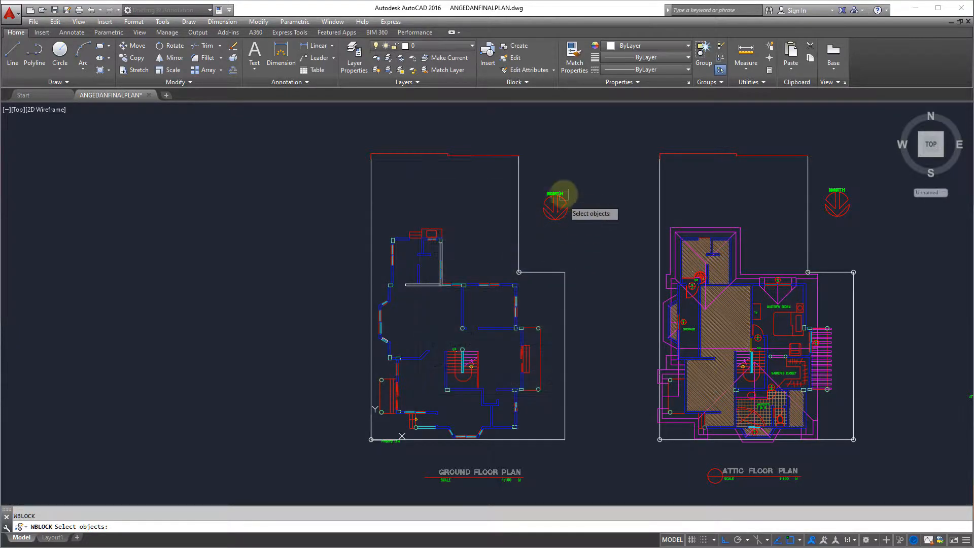
left_click(605, 127)
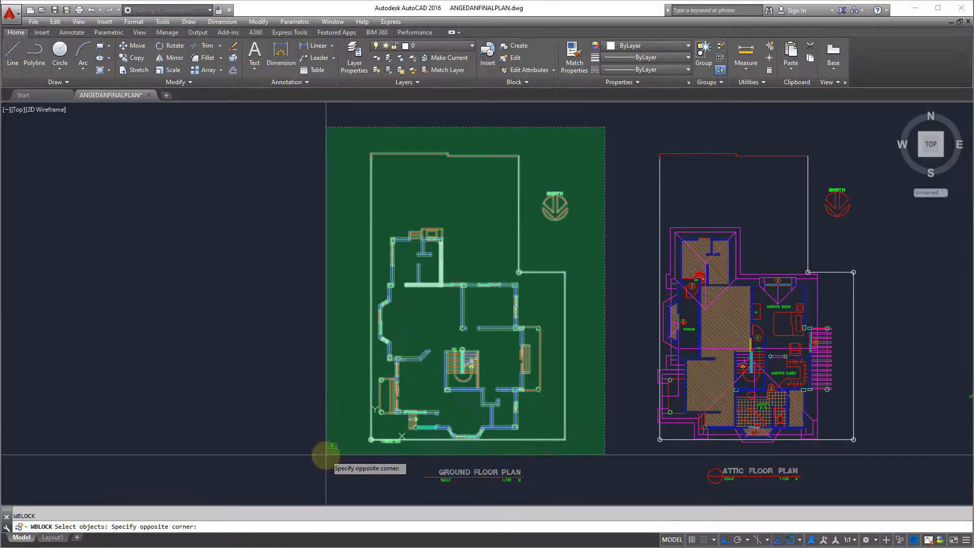
left_click(312, 472)
left_click(606, 136)
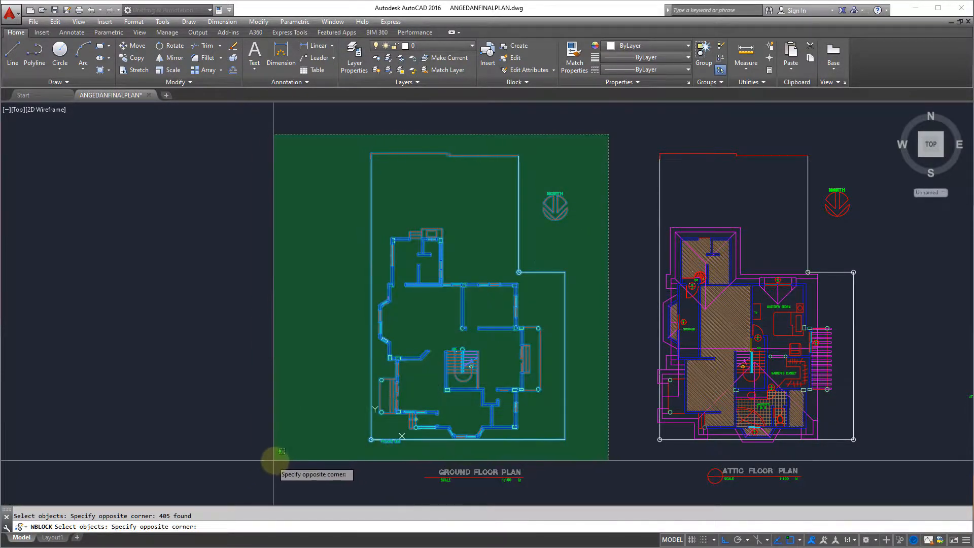
left_click(281, 460)
key("Return")
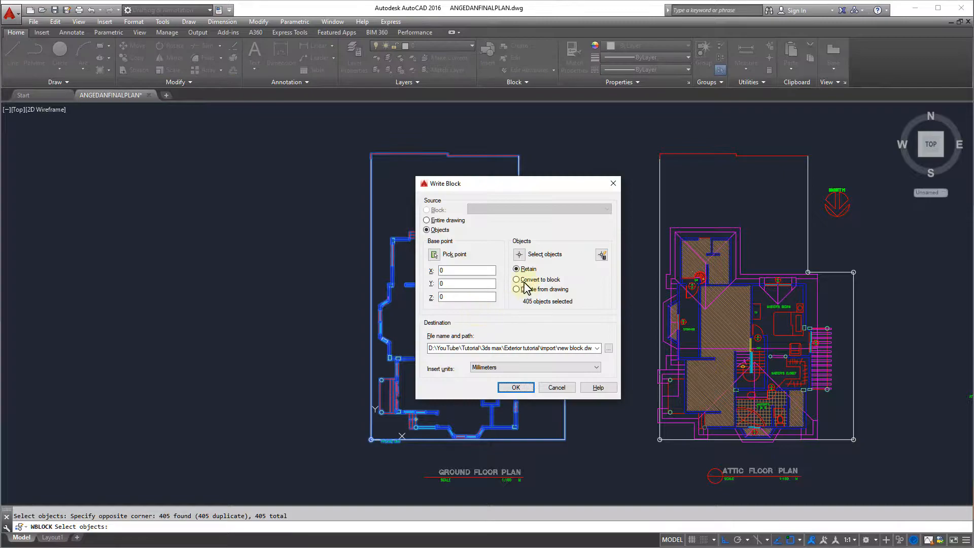
Set the block's base point at the lower-left property line corner, at the centre of the corner circle.
left_click(434, 255)
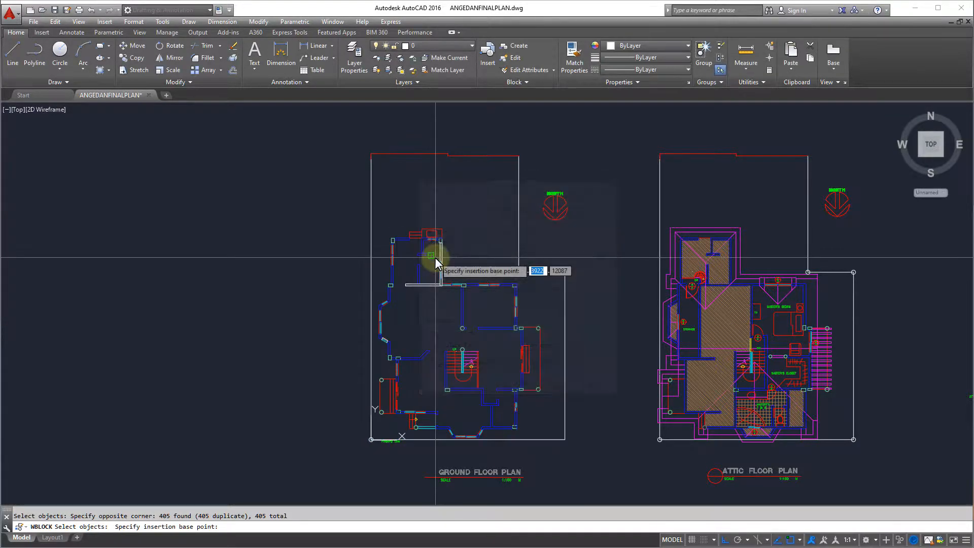
scroll(366, 458, "up", 5)
scroll(366, 458, "up", 3)
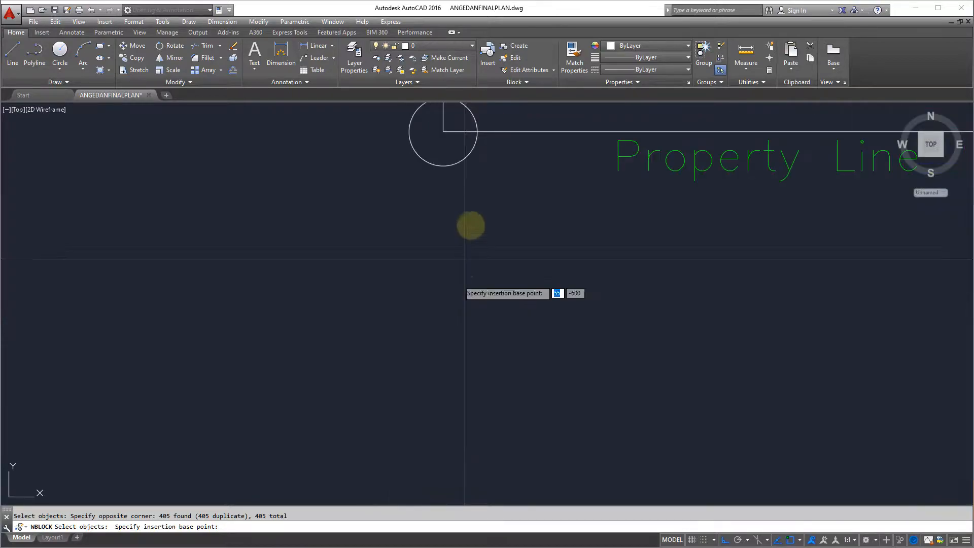
left_click(442, 132)
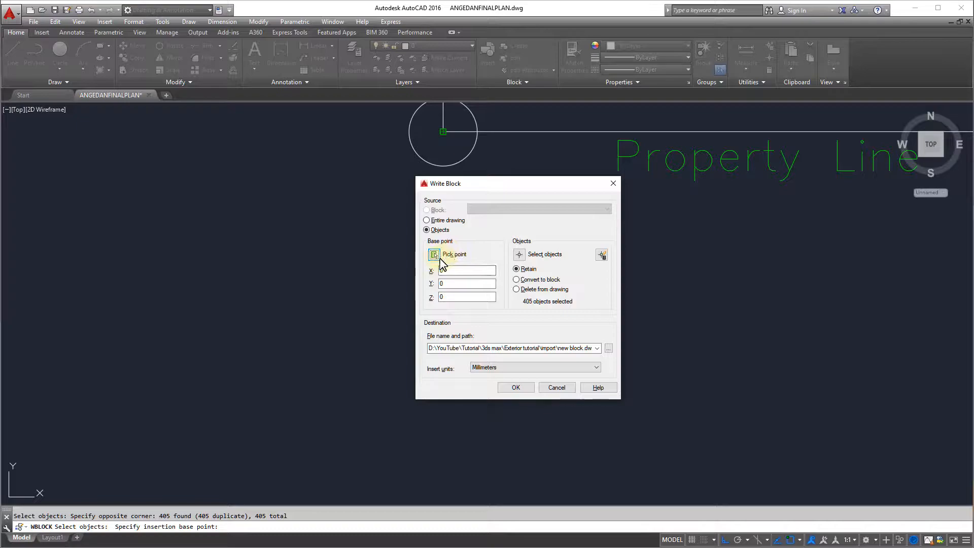
Set the block's destination to "grd floor plan" in the Exterior tutorial\import folder, as an AutoCAD 2000/LT2000 Drawing (*.dwg).
left_click(609, 348)
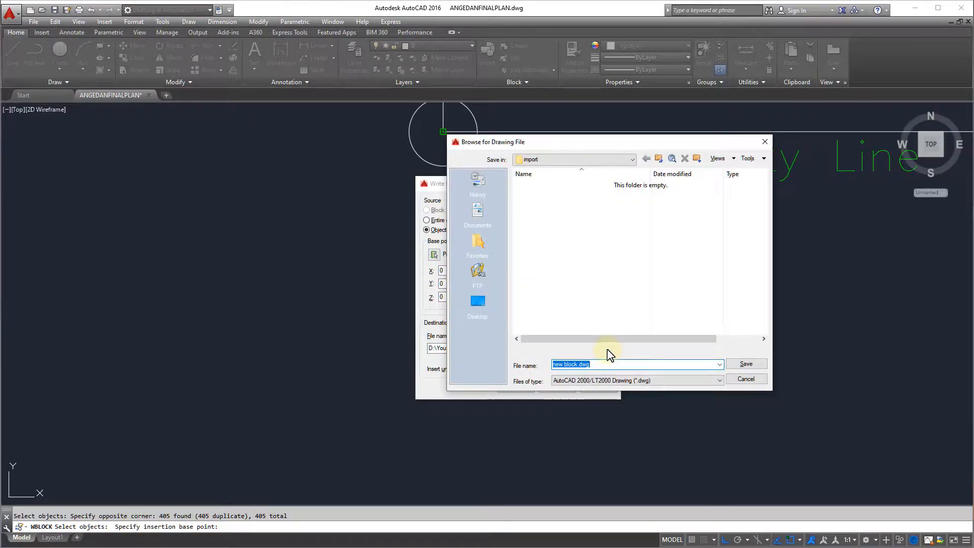
left_click(580, 160)
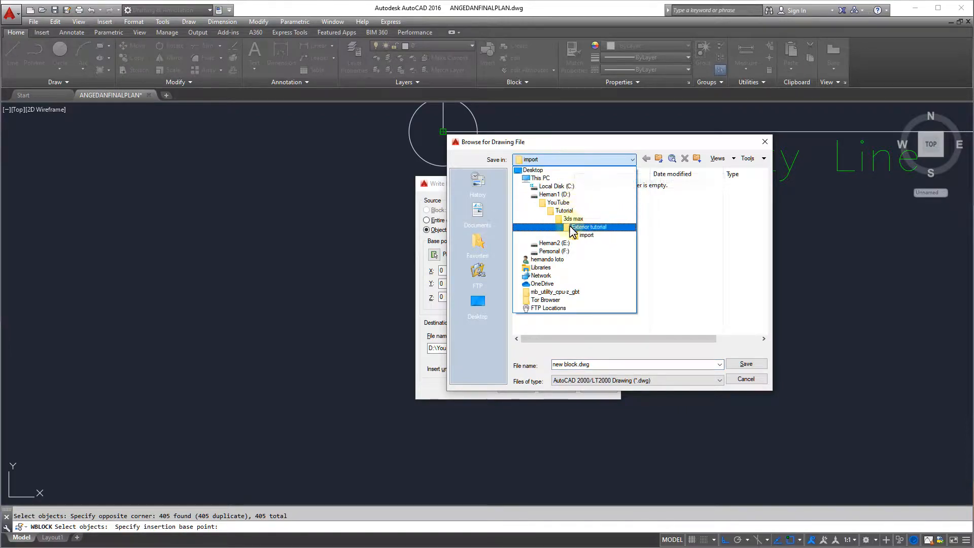
left_click(584, 228)
double_click(541, 195)
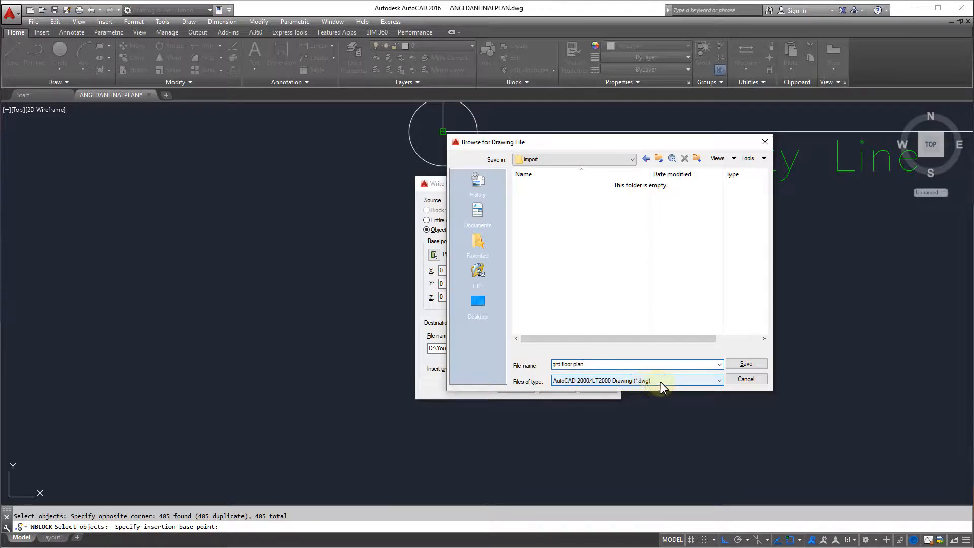
key("ctrl")
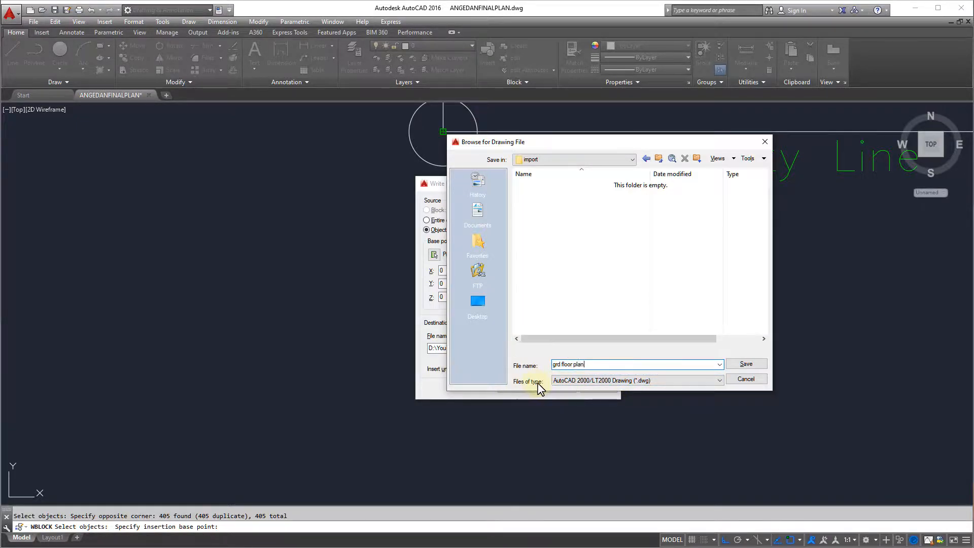
left_click(670, 381)
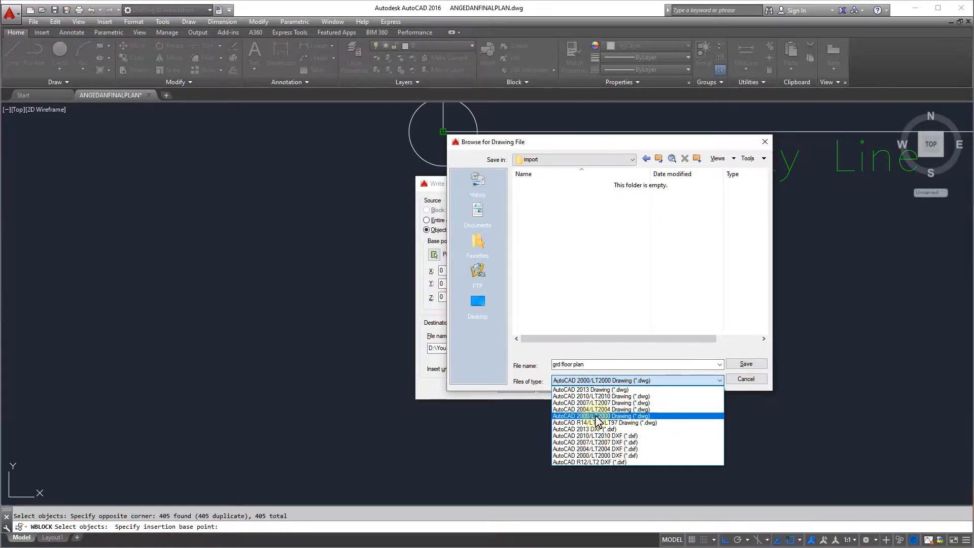
left_click(596, 415)
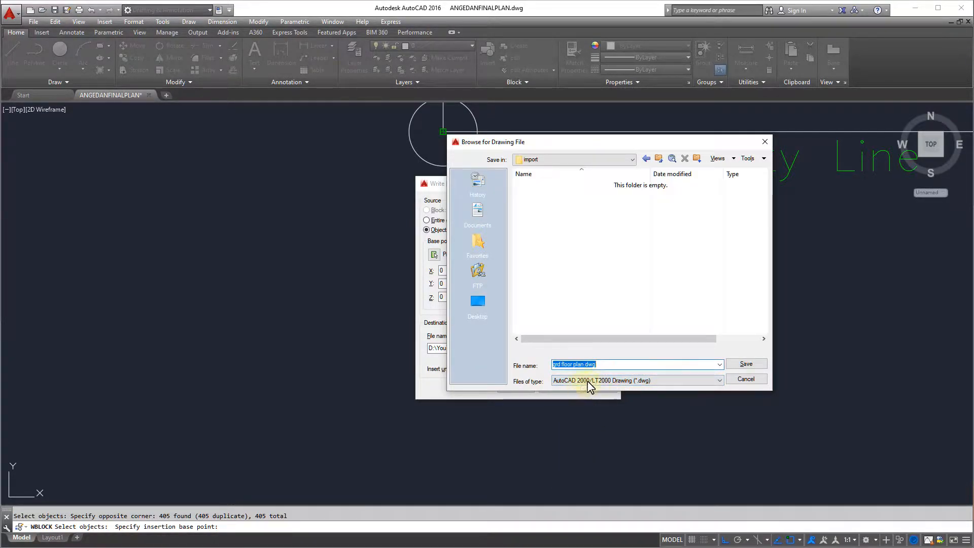
left_click(751, 364)
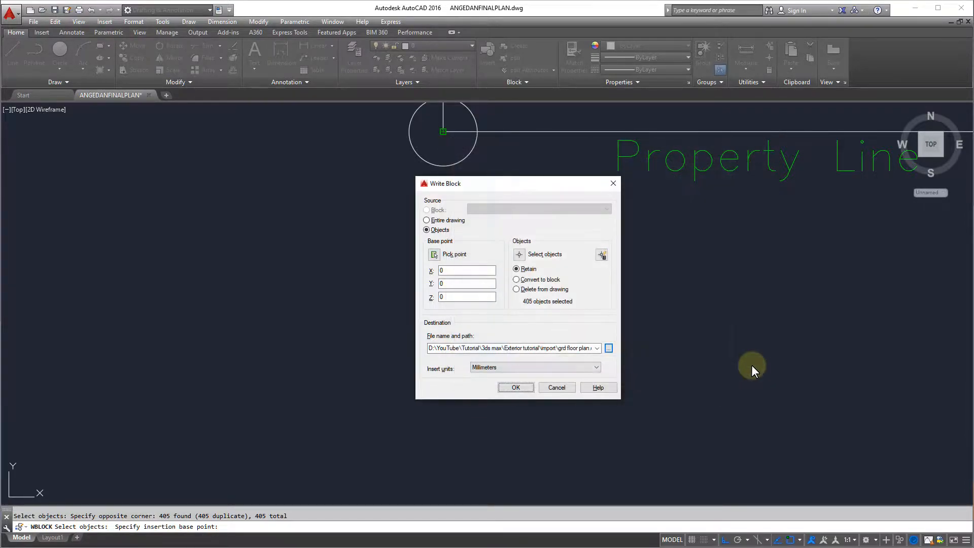
Keep the insert units at Millimeters and write the block out to its file.
left_click(497, 370)
left_click(497, 370)
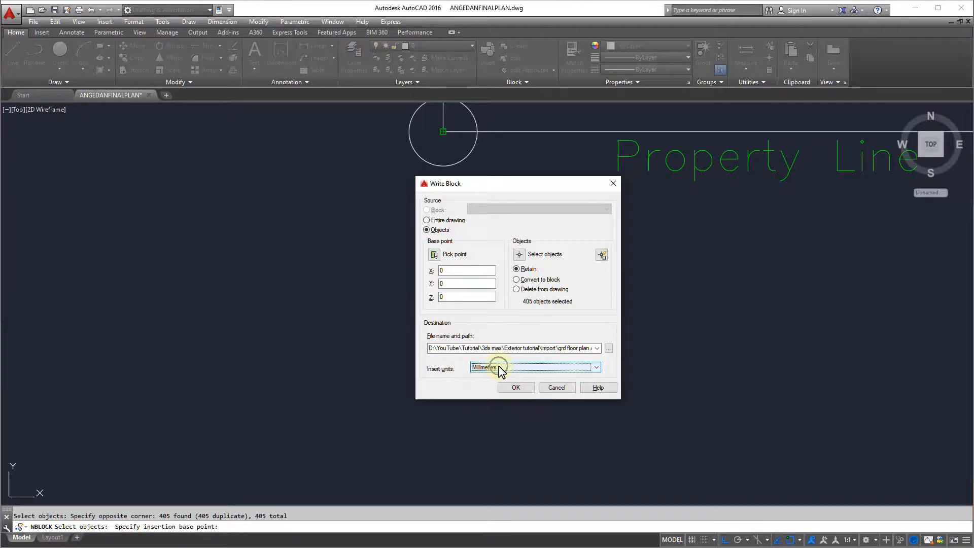
left_click(520, 388)
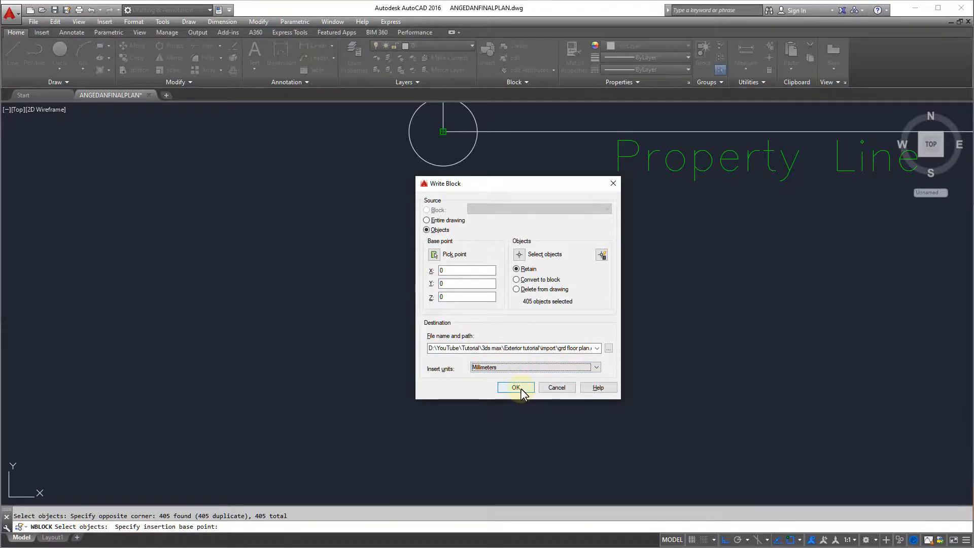
Open the exported "grd floor plan" drawing from the import folder.
middle_click_drag(383, 269, 272, 395)
scroll(274, 391, "down", 5)
scroll(333, 355, "down", 1)
middle_click_drag(335, 363, 314, 429)
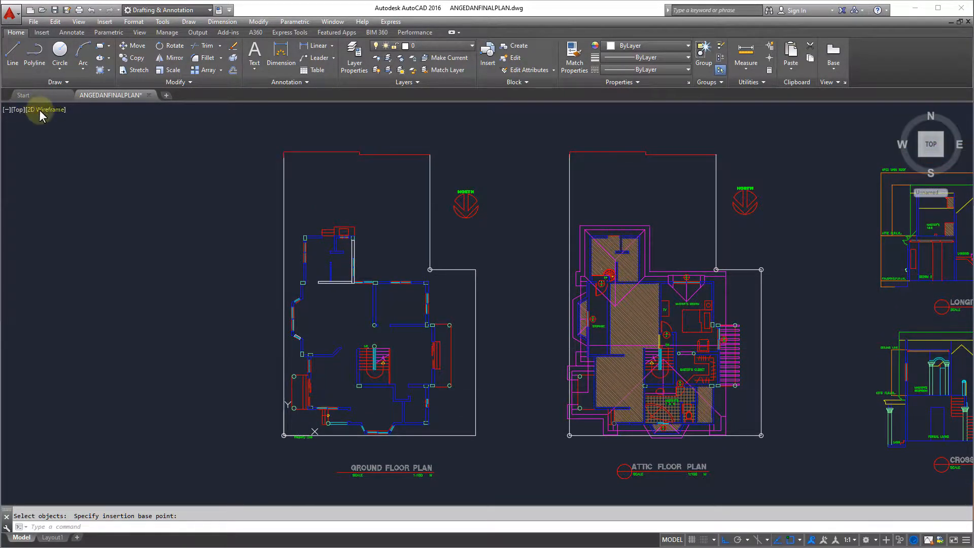
left_click(42, 11)
left_click(297, 152)
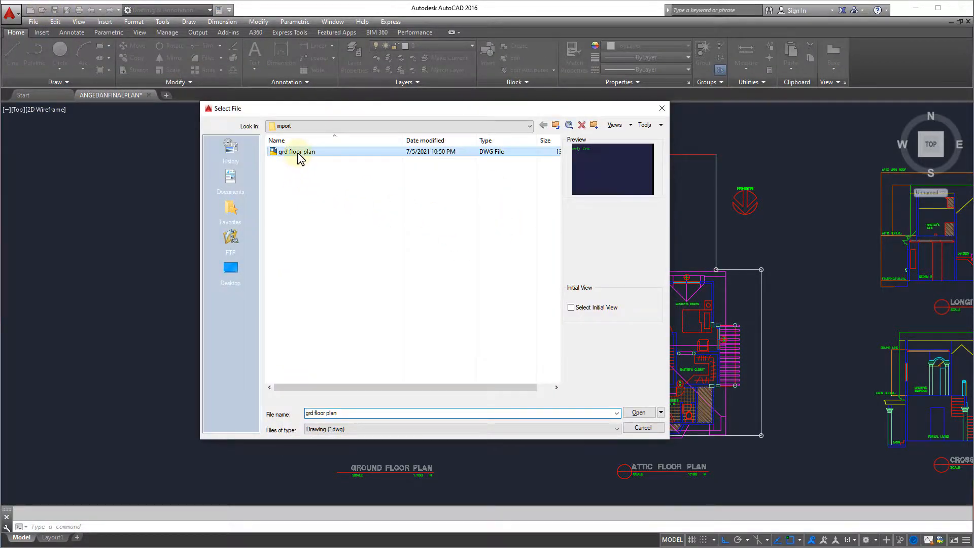
left_click(639, 413)
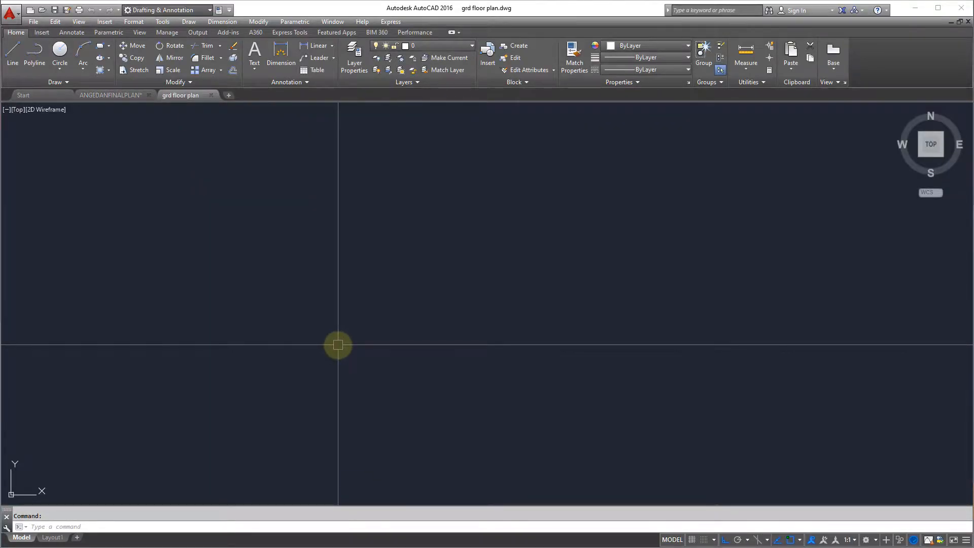
Zoom to the drawing's extents to view the whole exported ground floor plan.
type("z")
key("Return")
type("e")
key("Return")
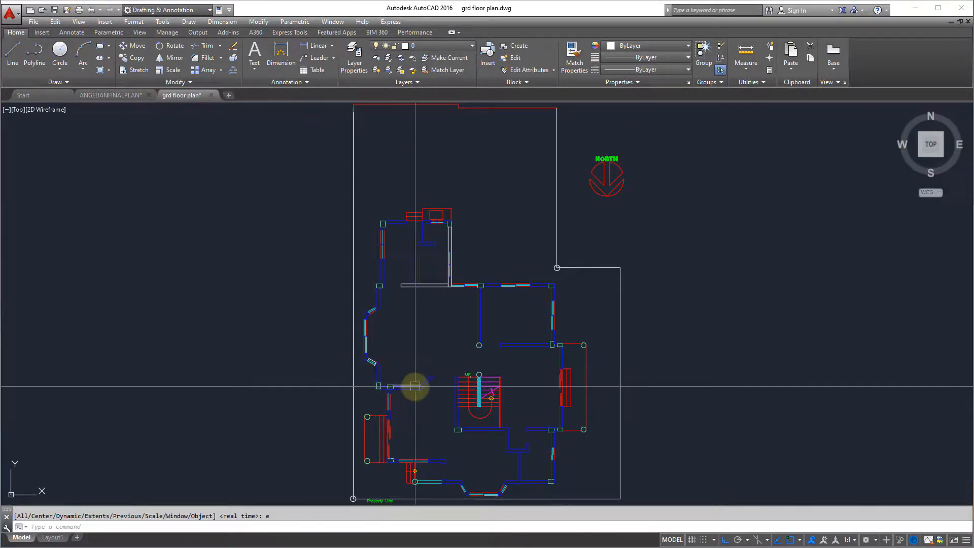
middle_click_drag(415, 387, 413, 361)
scroll(402, 359, "down", 2)
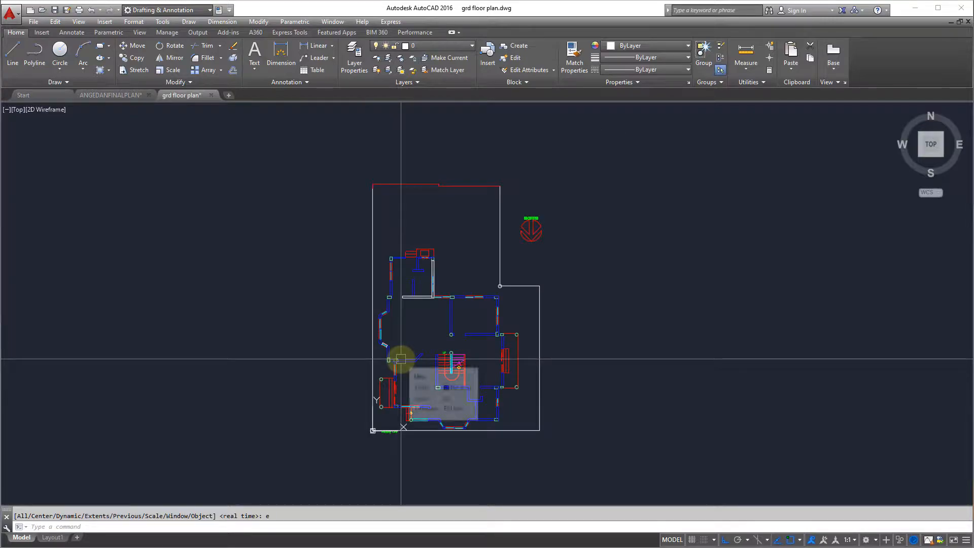
Check the UCS origin against the lower-left property line corner and look over the rest of the exported plan.
scroll(398, 358, "up", 3)
middle_click_drag(391, 433, 427, 297)
scroll(391, 368, "up", 5)
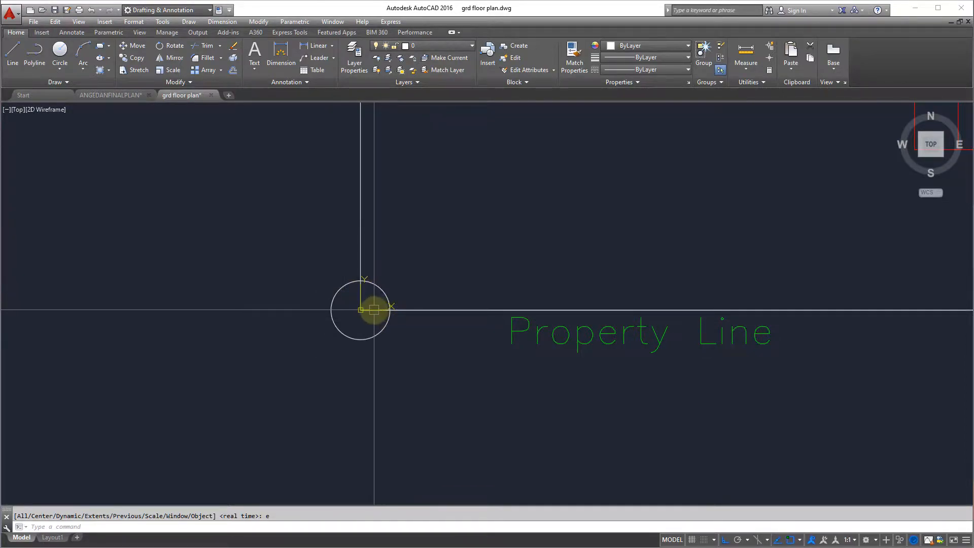
scroll(374, 311, "down", 5)
scroll(386, 335, "up", 1)
middle_click_drag(396, 354, 422, 389)
scroll(418, 352, "up", 2)
scroll(422, 384, "down", 2)
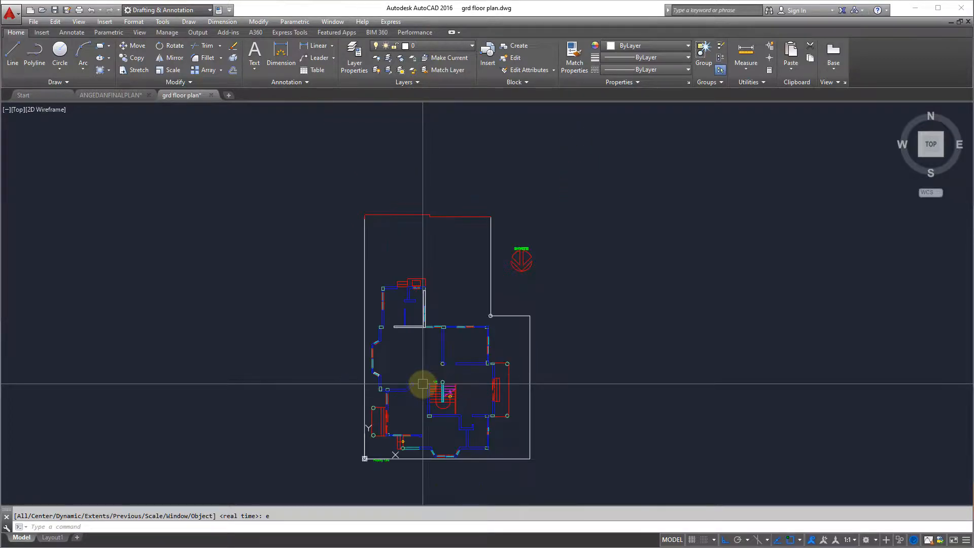
scroll(422, 383, "up", 2)
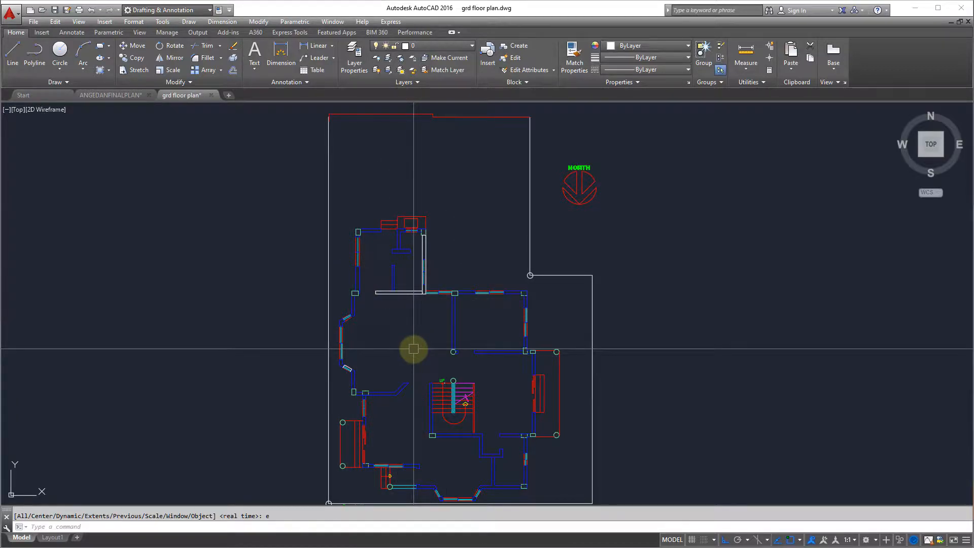
Purge all unused named items from the ground floor plan, including the unused ARCHITECTURAL1 dimension style.
left_click(448, 374)
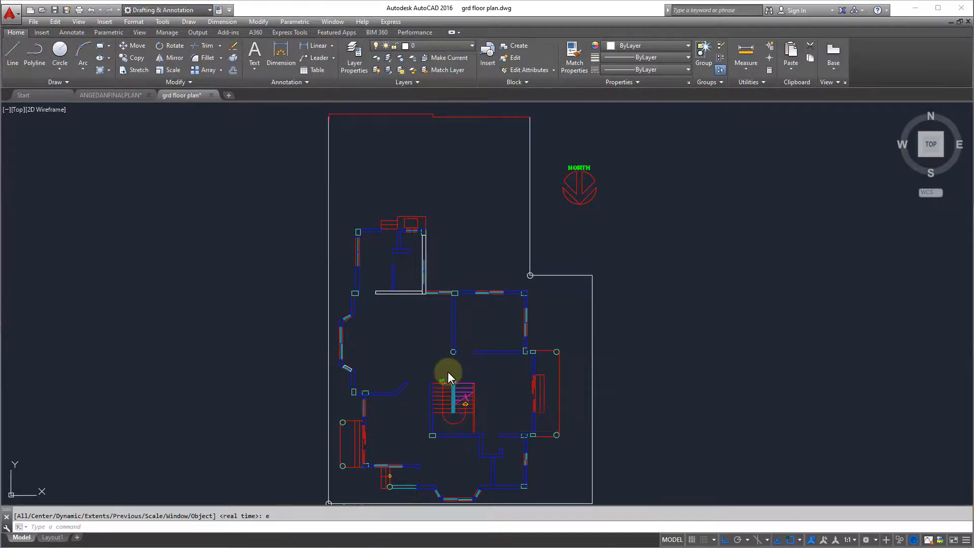
left_click_drag(651, 145, 529, 167)
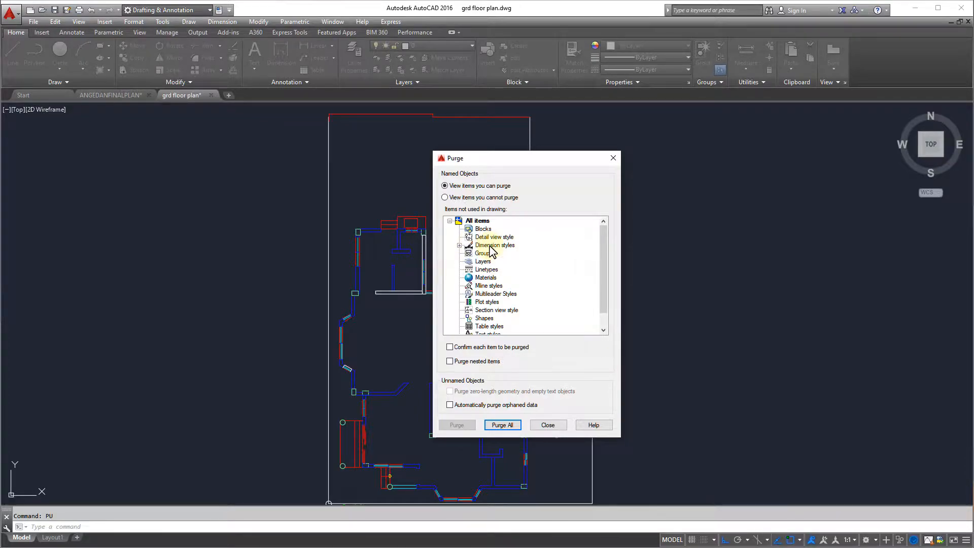
left_click(459, 245)
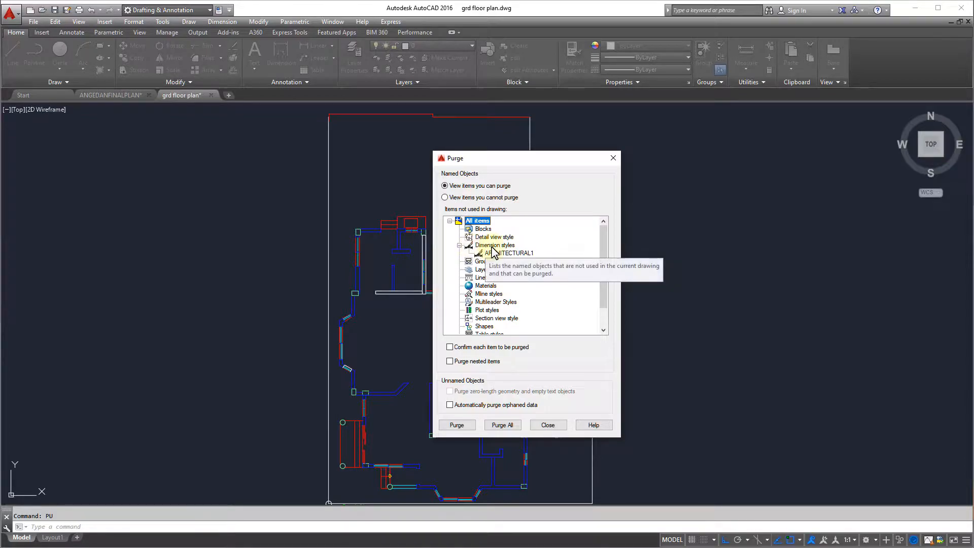
left_click(504, 426)
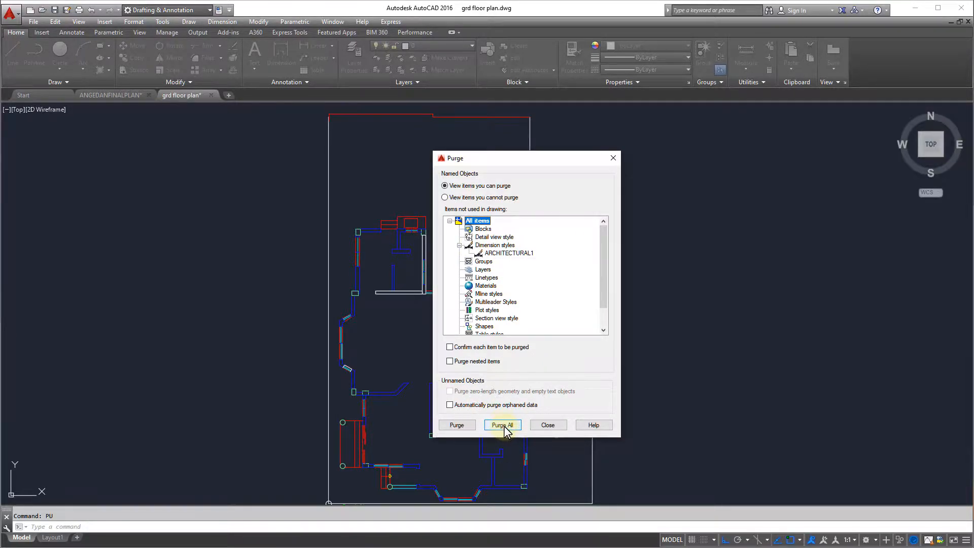
left_click(449, 348)
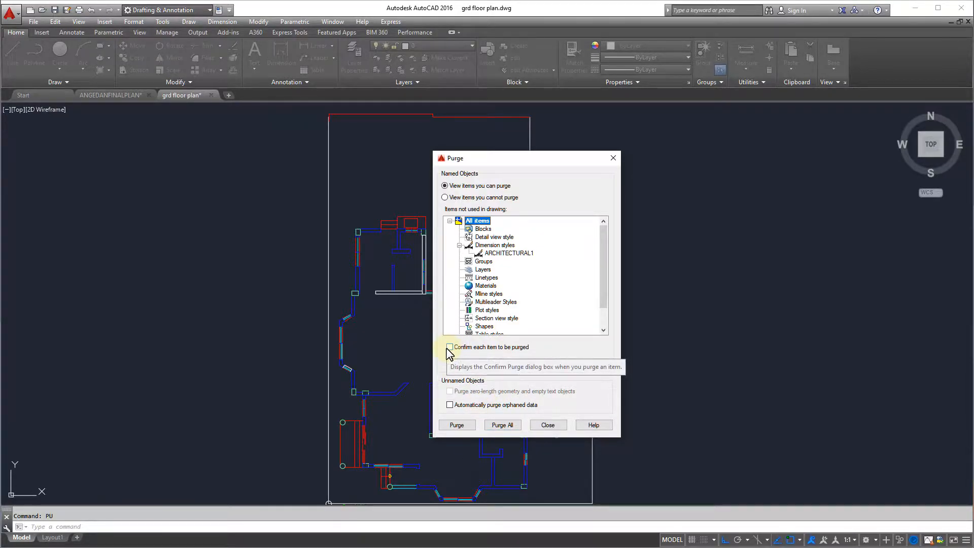
left_click(449, 348)
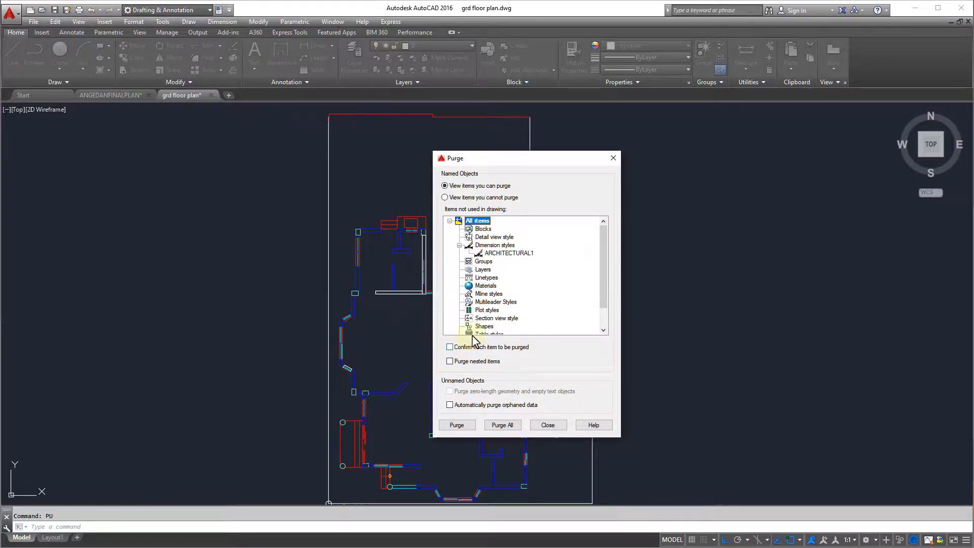
left_click(504, 425)
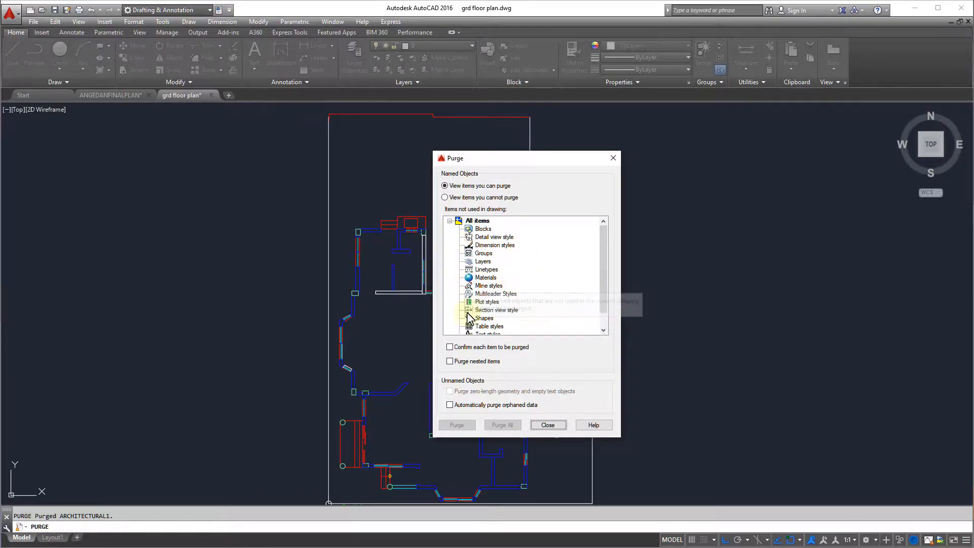
scroll(603, 310, "down", 1)
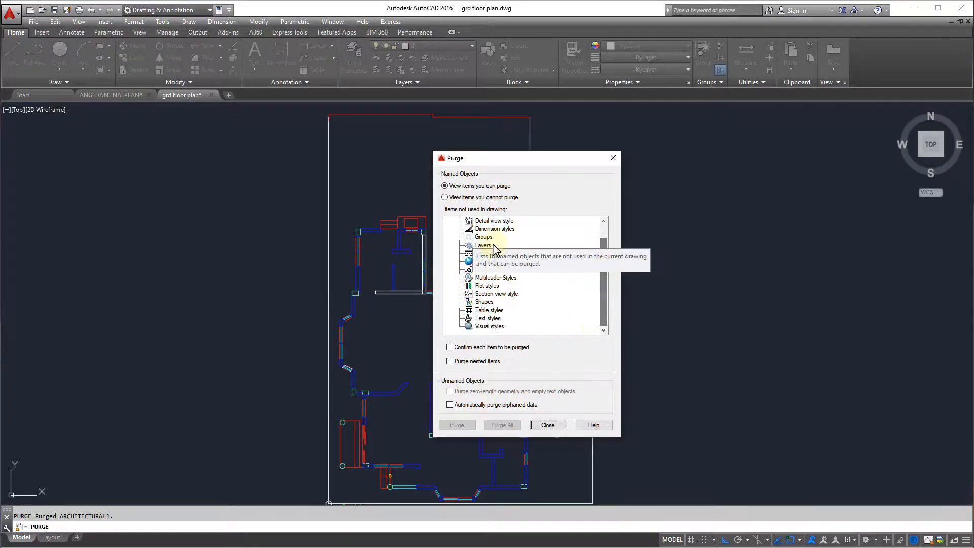
left_click(548, 426)
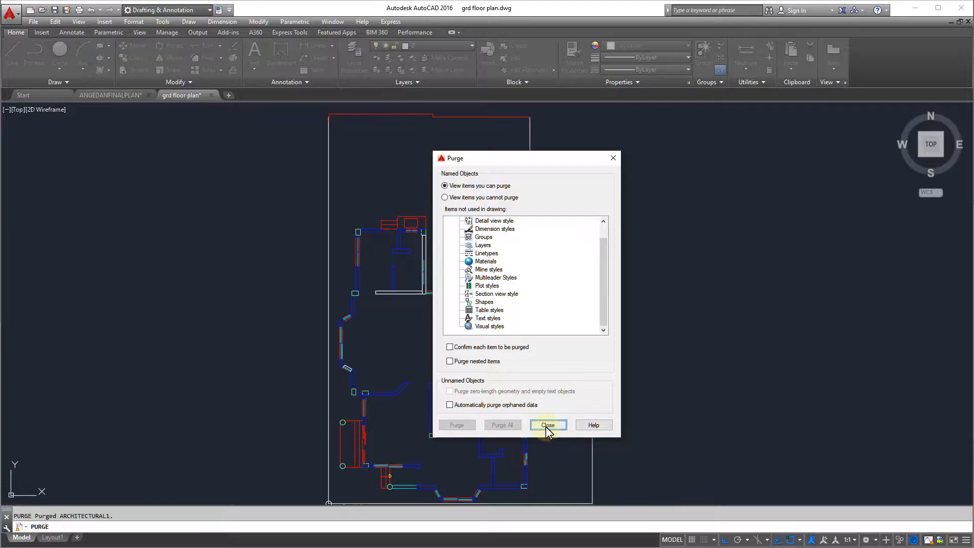
Zoom to the drawing's extents and save the purged ground floor plan.
left_click(55, 10)
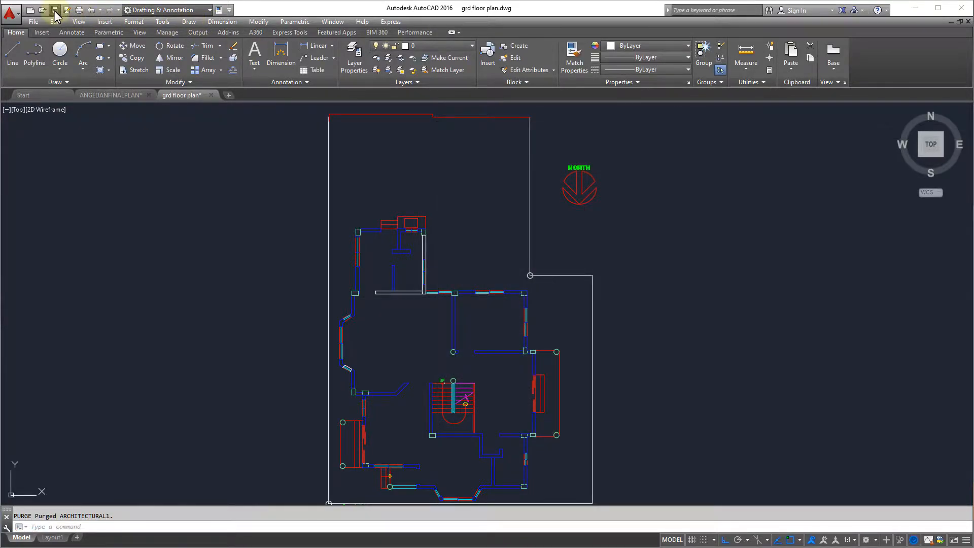
type("z")
key("Return")
type("e")
key("Return")
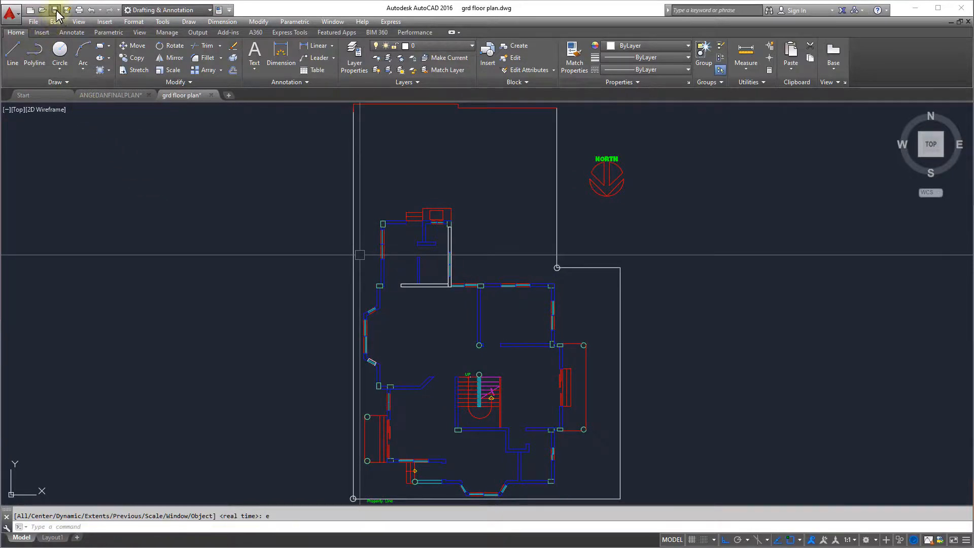
left_click(54, 9)
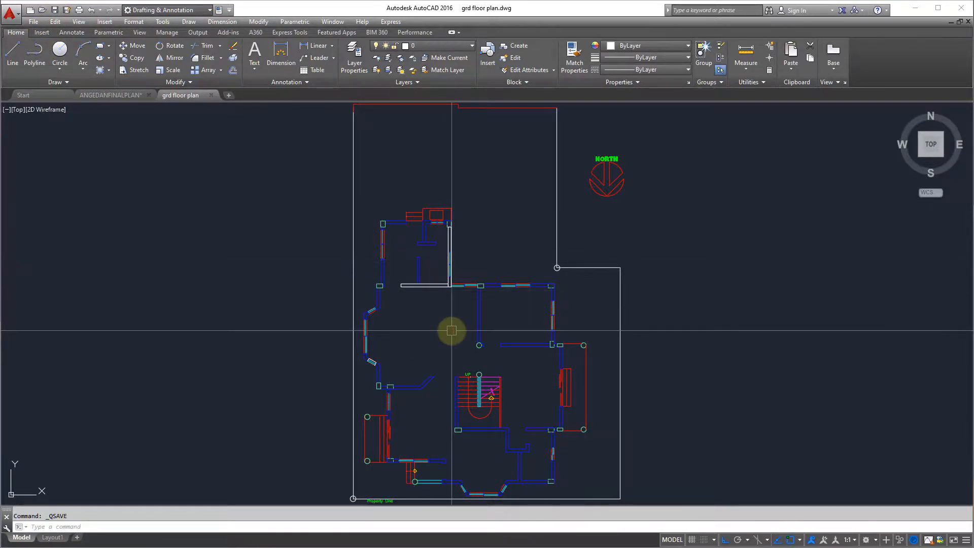
Erase the stray white outline overlapping the blue walls at the lower-right corner of the upper room.
scroll(450, 330, "up", 4)
type("e")
key("Return")
left_click(410, 223)
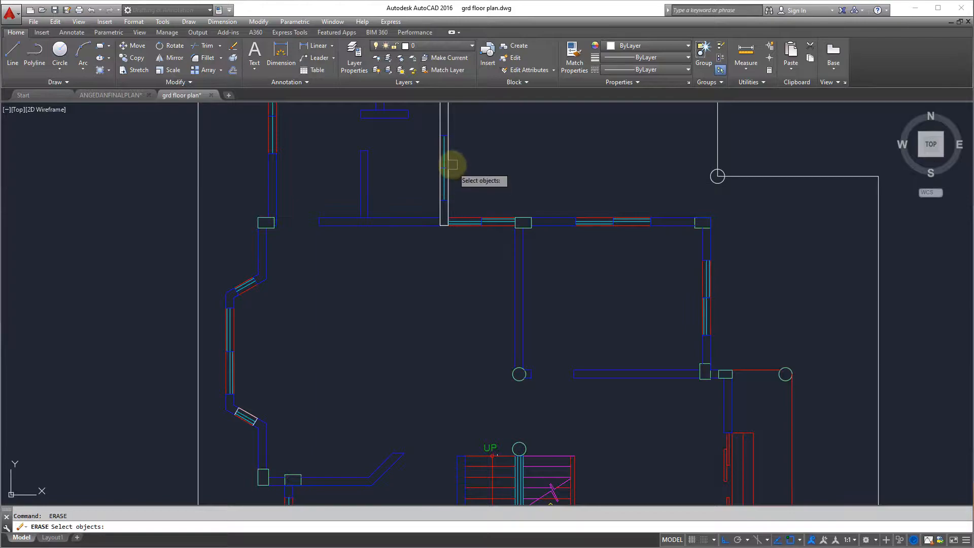
key("Escape")
scroll(559, 317, "down", 5)
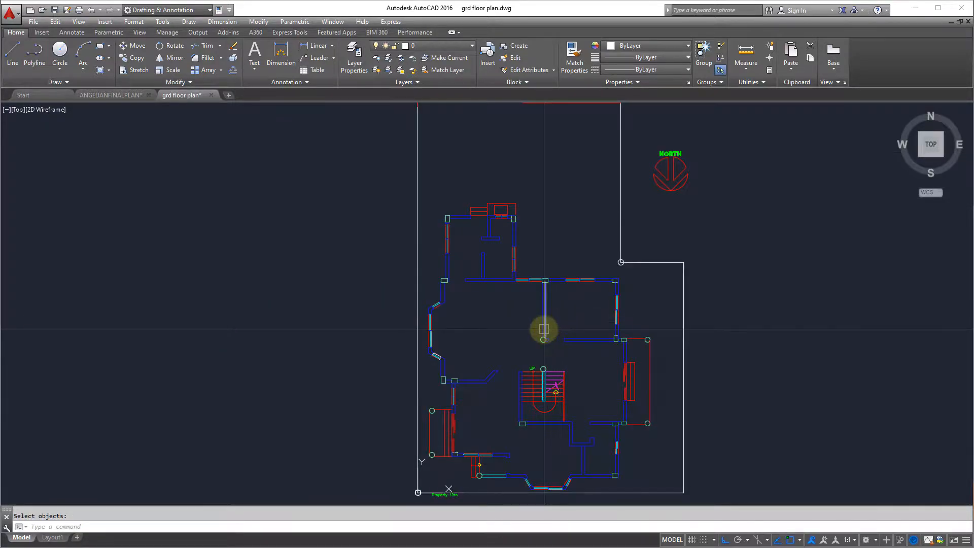
Zoom to extents, check the drawing again for purgeable items, and save it without the stray wall outline.
type("z")
key("Return")
type("e")
key("Return")
type("pu")
key("Return")
scroll(522, 271, "up", 3)
left_click(547, 424)
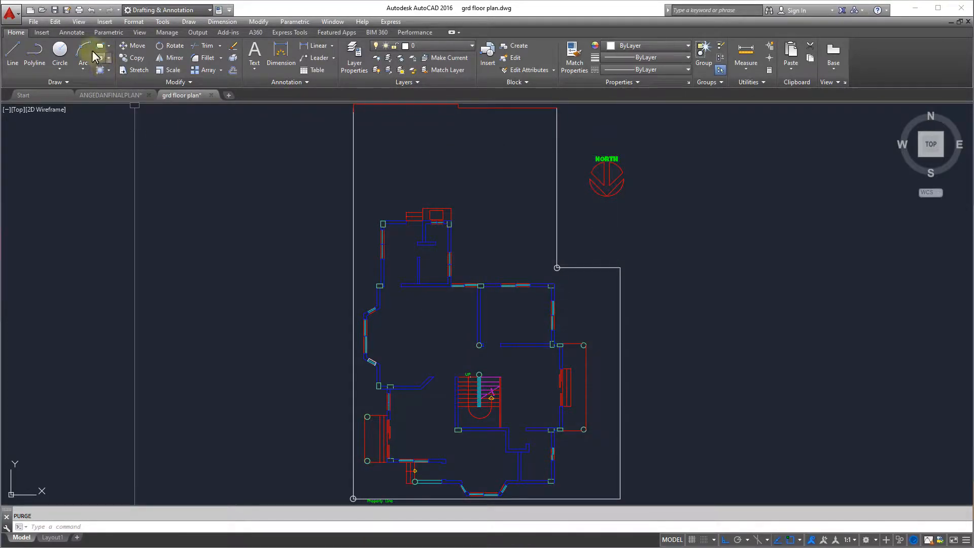
left_click(55, 10)
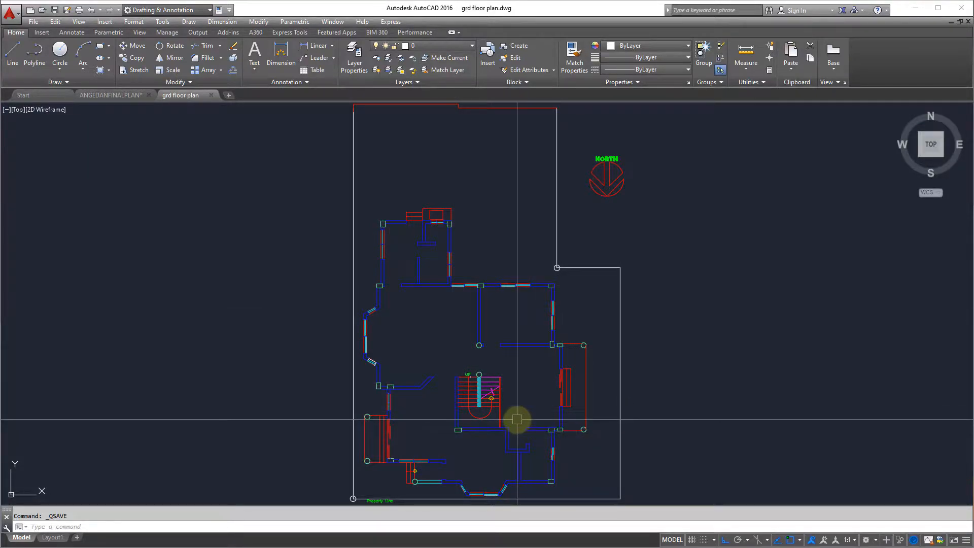
Erase the stray white lines around the lower slanted window of the bay on the plan's west side.
scroll(380, 325, "up", 6)
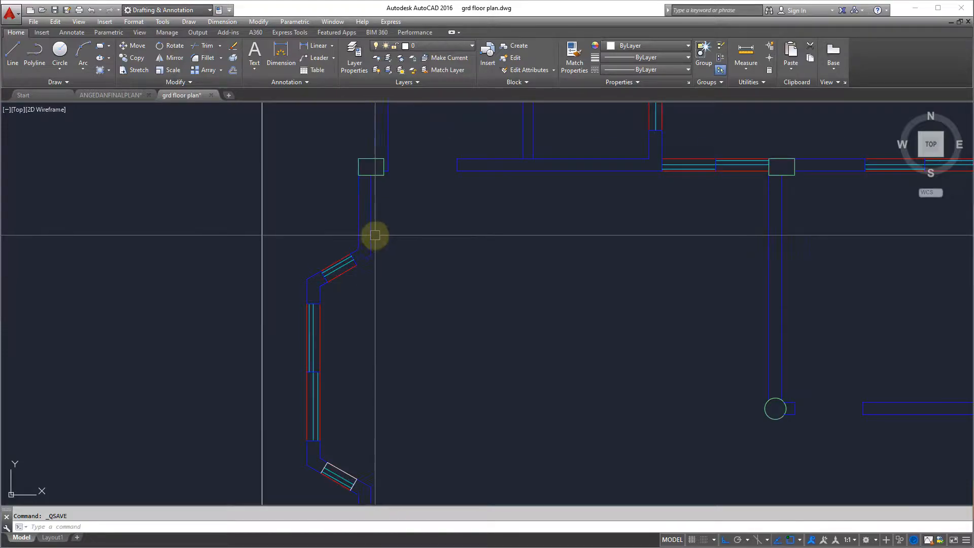
middle_click_drag(375, 435, 400, 323)
scroll(346, 381, "up", 10)
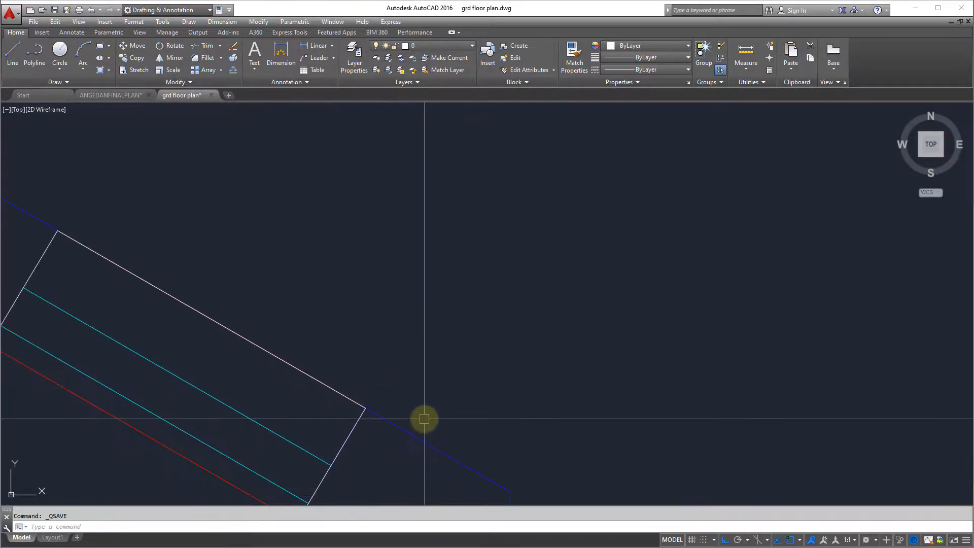
middle_click_drag(452, 435, 615, 404)
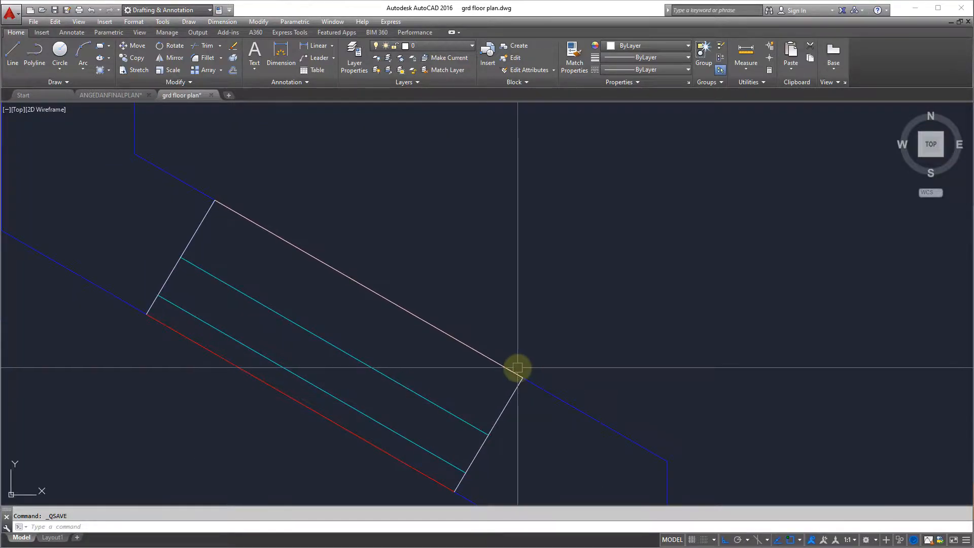
scroll(509, 399, "down", 2)
scroll(506, 411, "up", 5)
type("e")
key("Return")
left_click(504, 381)
key("Return")
scroll(589, 376, "down", 2)
key("Return")
left_click(239, 202)
key("Return")
scroll(472, 373, "down", 4)
scroll(545, 365, "down", 5)
middle_click_drag(544, 370, 402, 370)
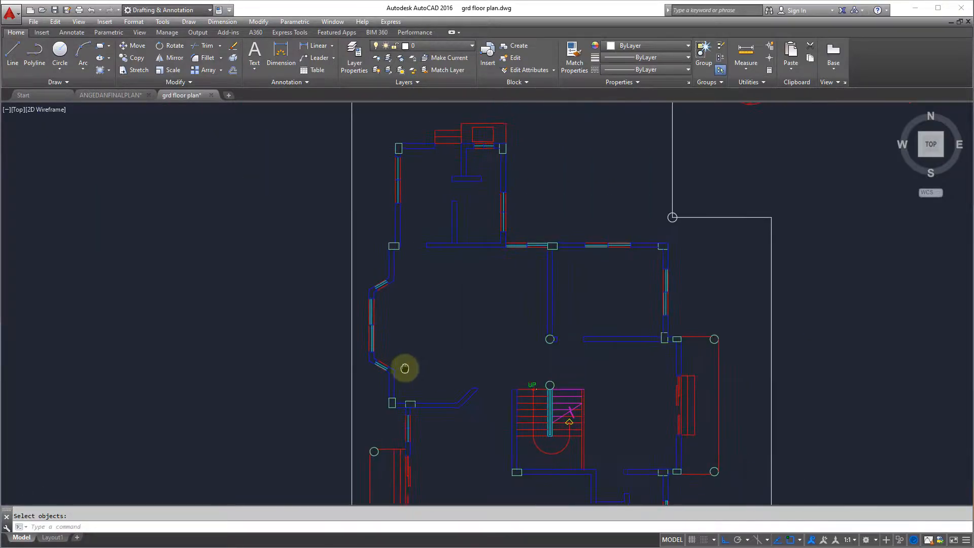
Zoom to extents, recheck for unused items with Purge, and save the drawing after the bay window cleanup.
type("z")
key("Return")
type("e")
key("Return")
type("pu")
key("Return")
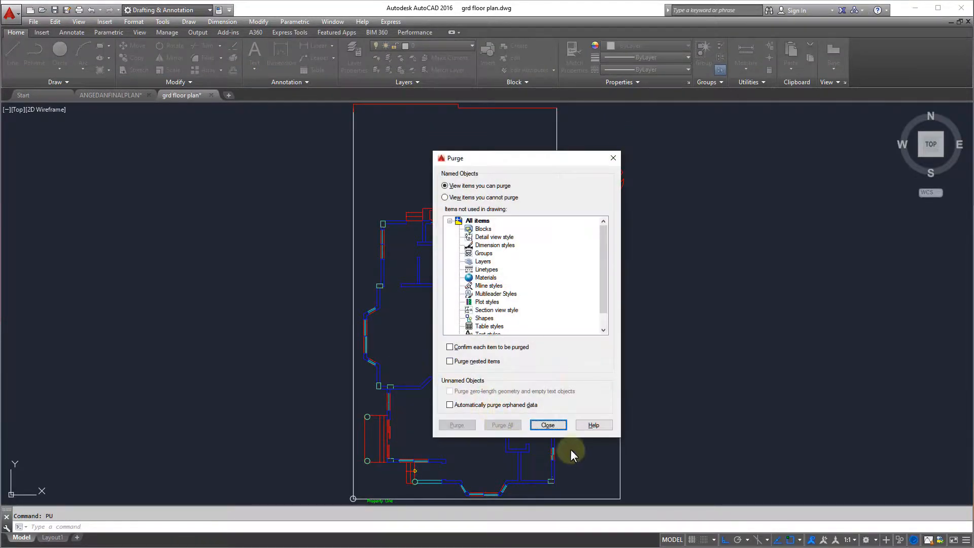
left_click(548, 425)
left_click(55, 10)
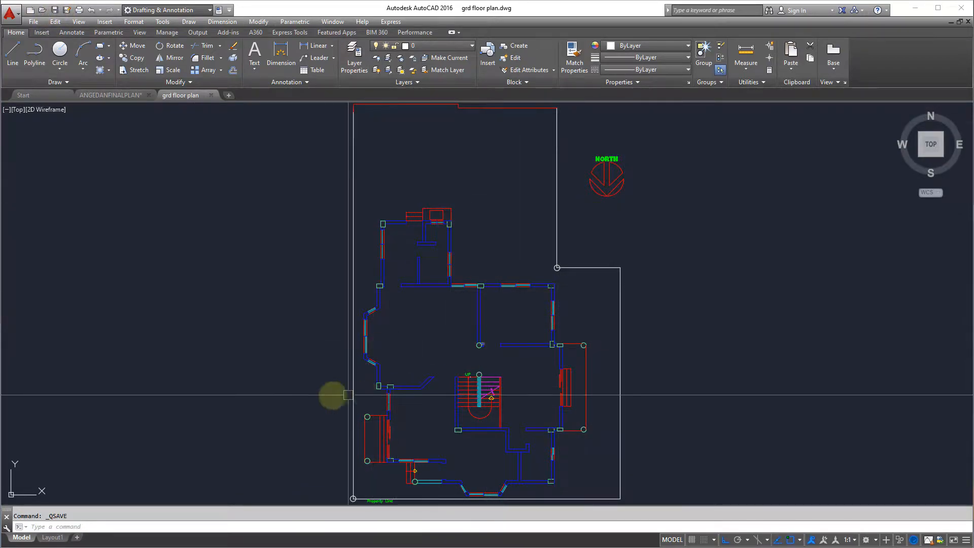
scroll(383, 464, "up", 3)
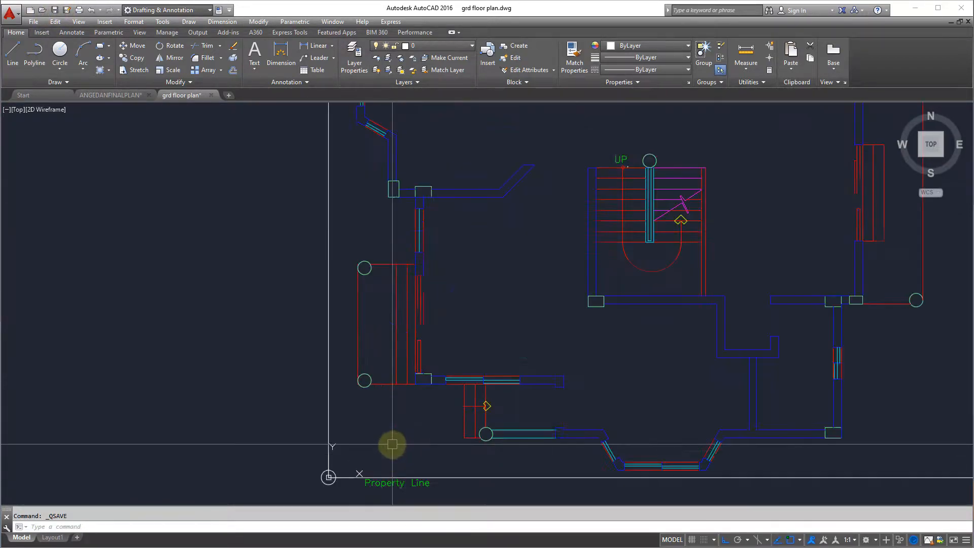
scroll(413, 456, "down", 5)
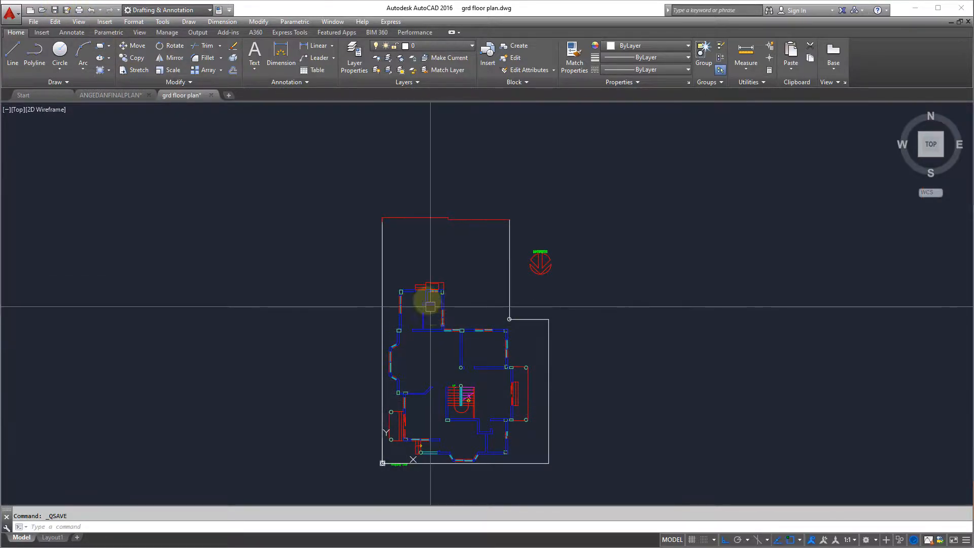
scroll(451, 355, "up", 2)
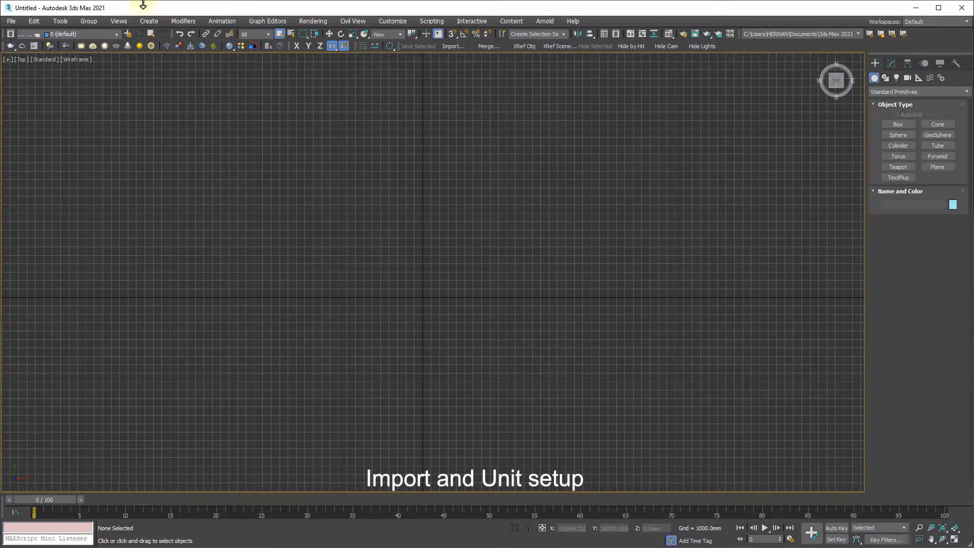
Switch to 3ds Max and change the single Top view to a maximized Perspective viewport.
left_click(955, 540)
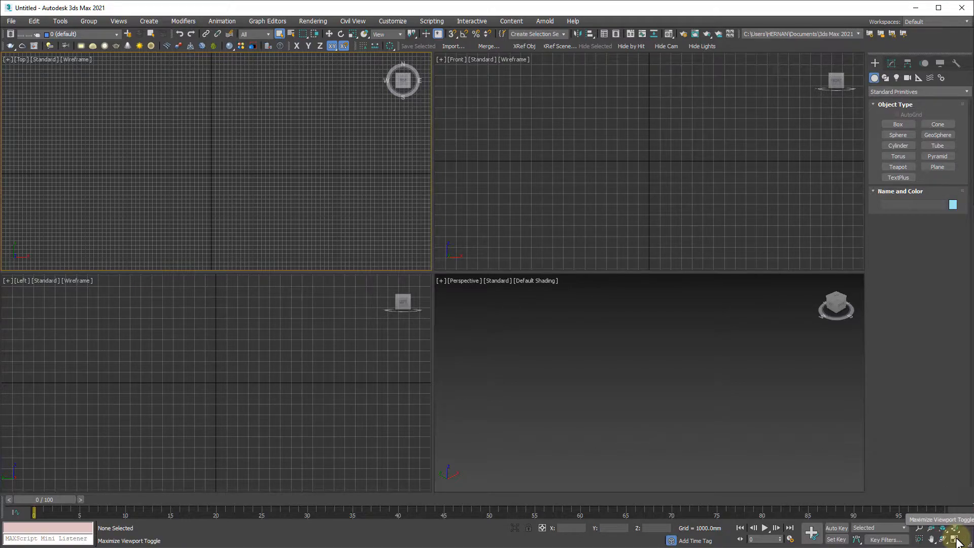
left_click(536, 348)
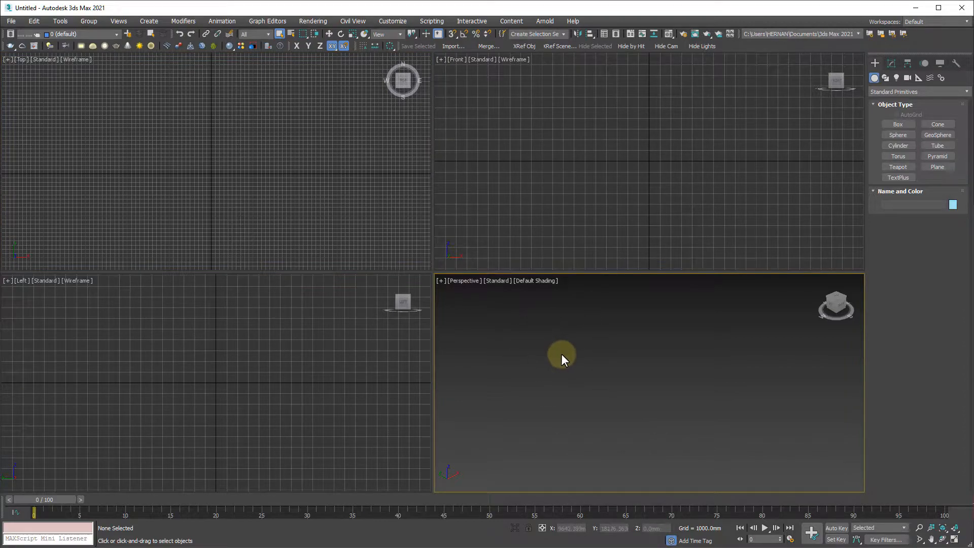
left_click(954, 538)
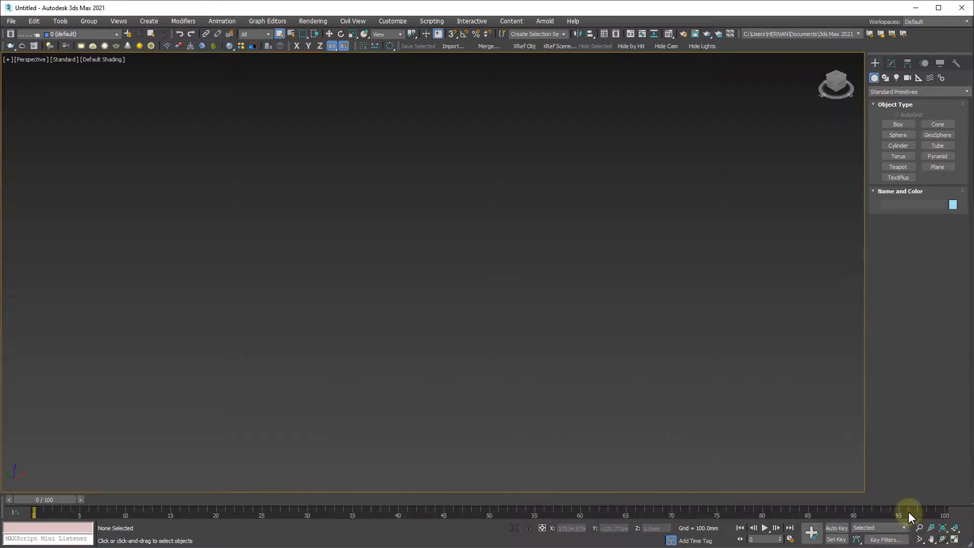
Zoom the Perspective viewport to extents and frame the home grid around the origin.
middle_click_drag(445, 302, 440, 278)
scroll(440, 278, "down", 4)
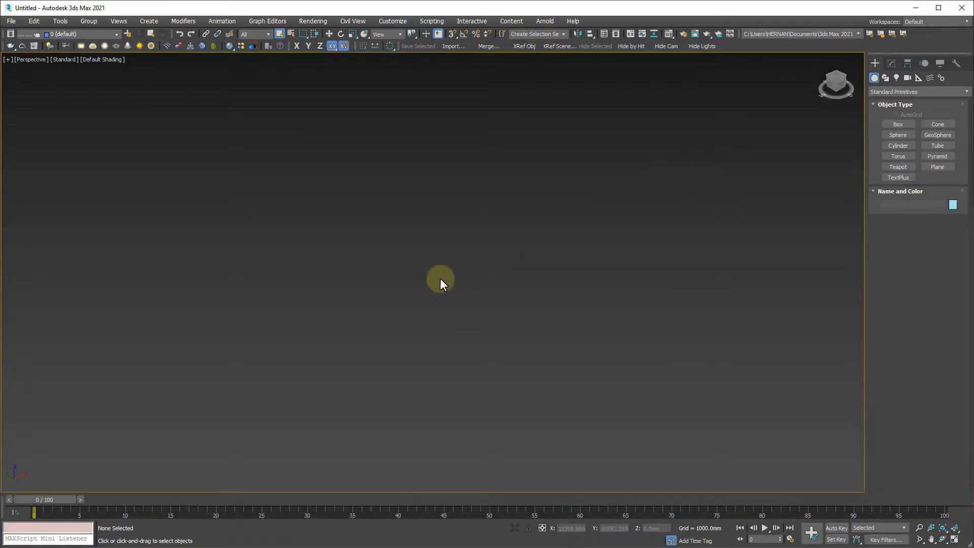
key("z")
scroll(432, 317, "up", 3)
key("ctrl")
key("ctrl")
key("ctrl")
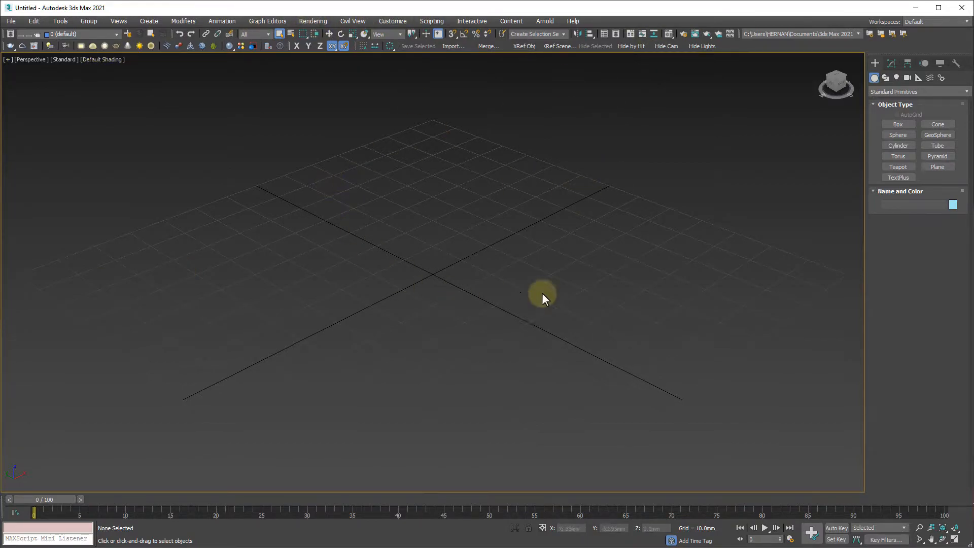
Set the system unit scale to 1 Unit = 1.0 Millimeters with Respect System Units in Files enabled.
left_click(395, 21)
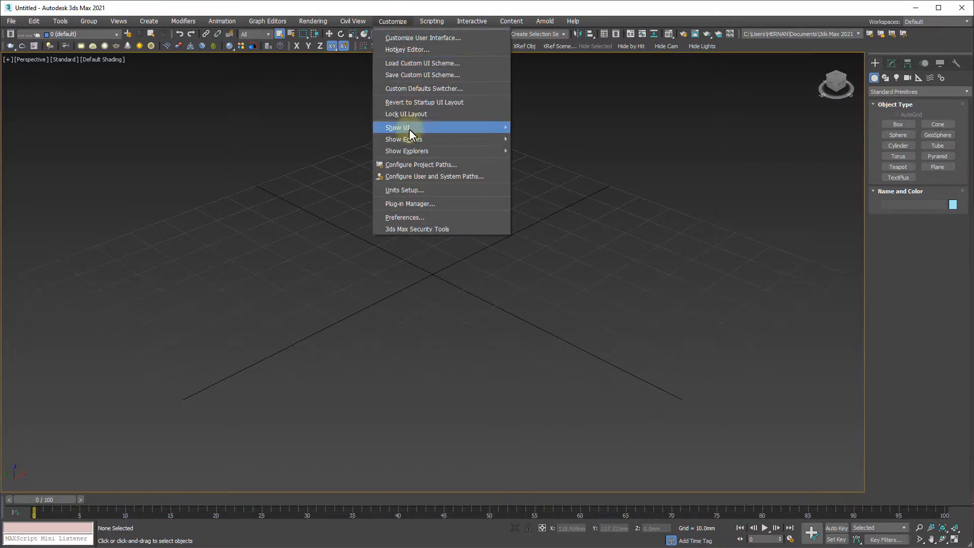
left_click(408, 190)
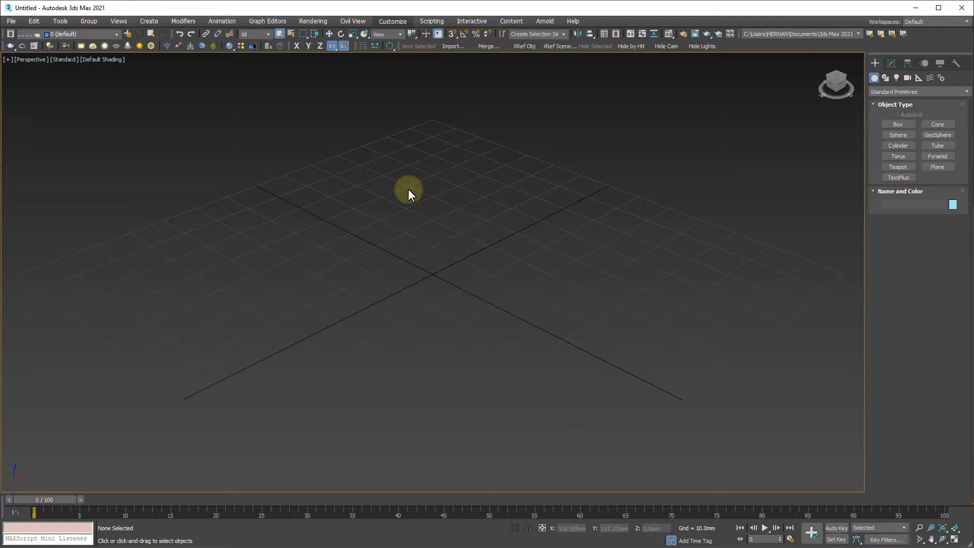
left_click_drag(485, 178, 437, 138)
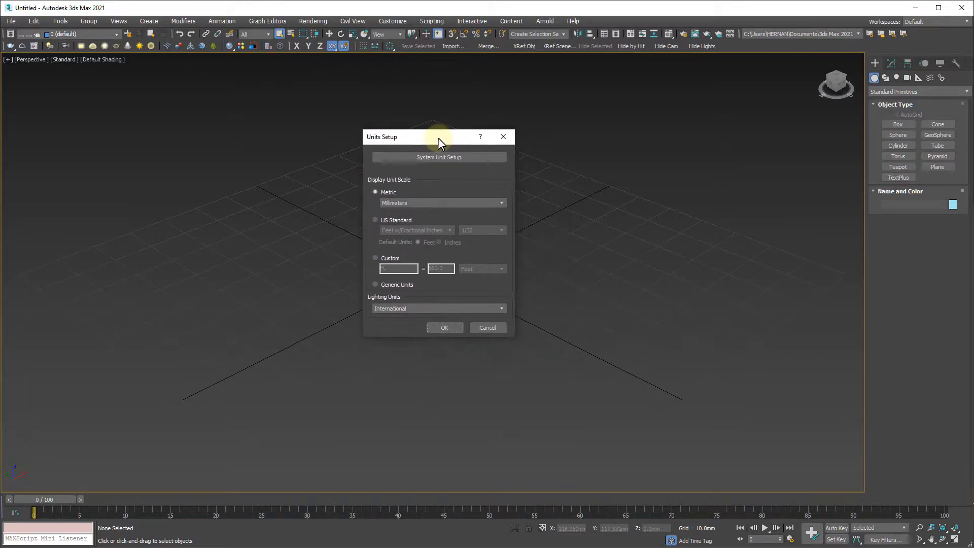
left_click(433, 158)
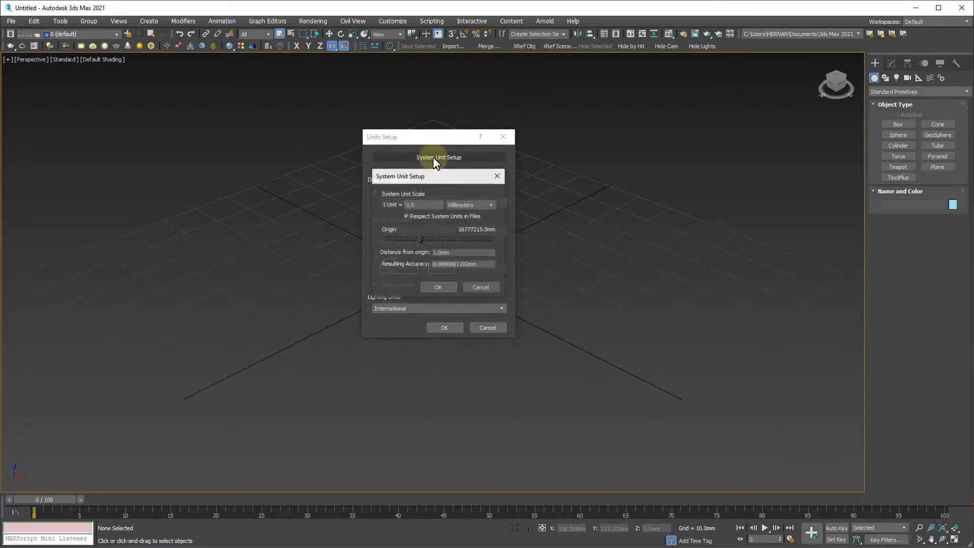
left_click_drag(433, 175, 431, 145)
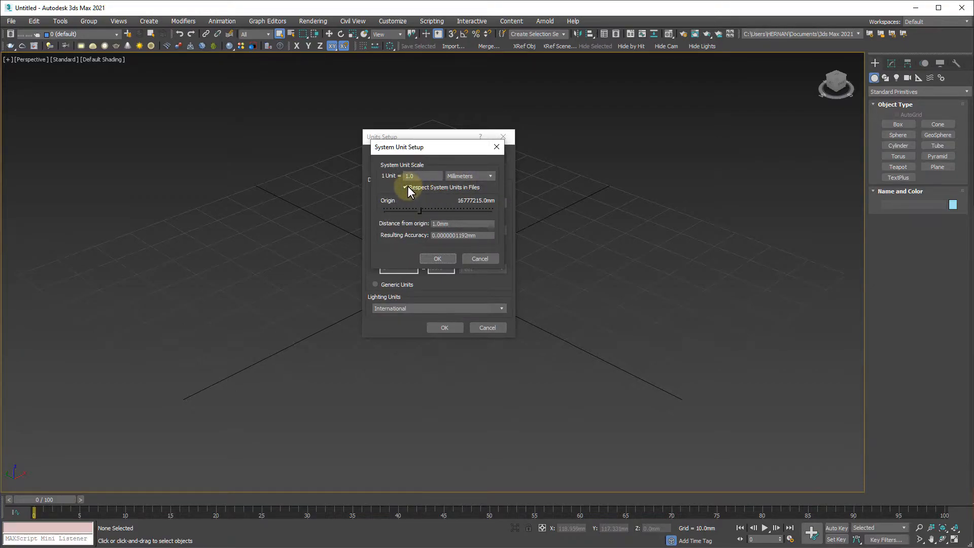
left_click(437, 260)
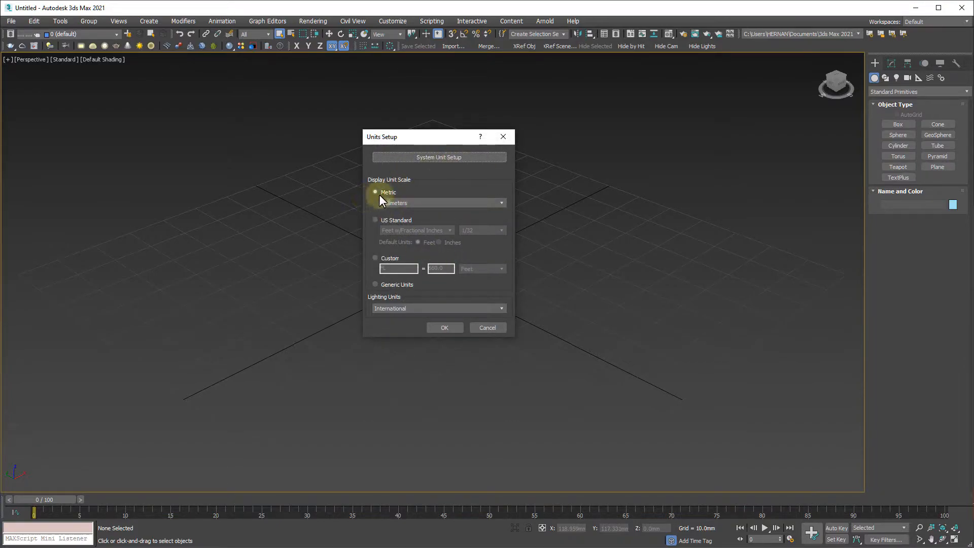
Keep Metric as the display unit scale and recheck the system unit scale settings.
left_click(388, 195)
left_click(388, 195)
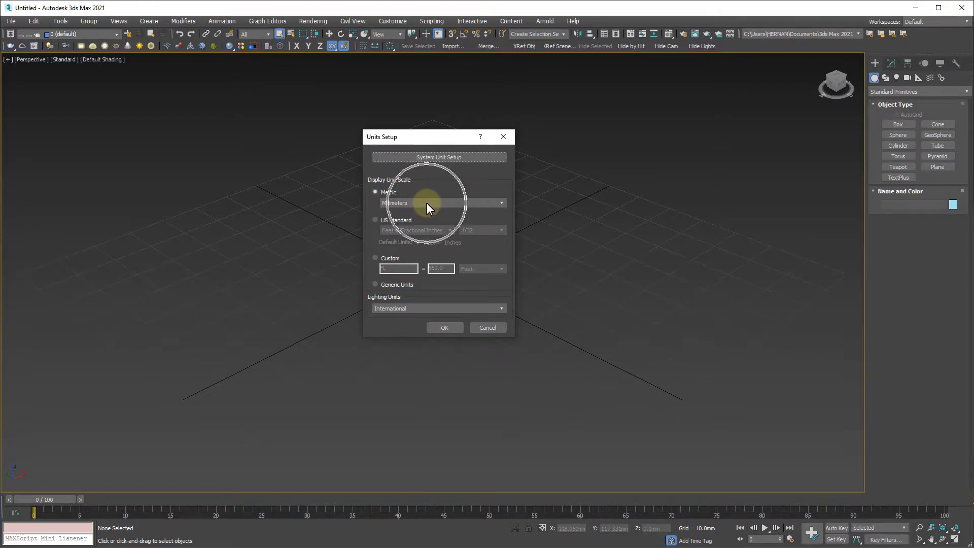
left_click(451, 157)
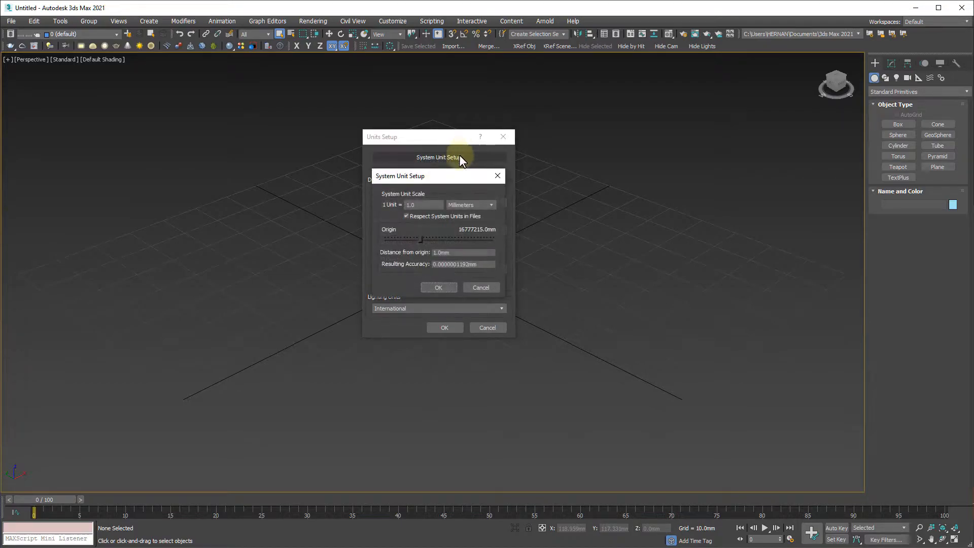
left_click(439, 288)
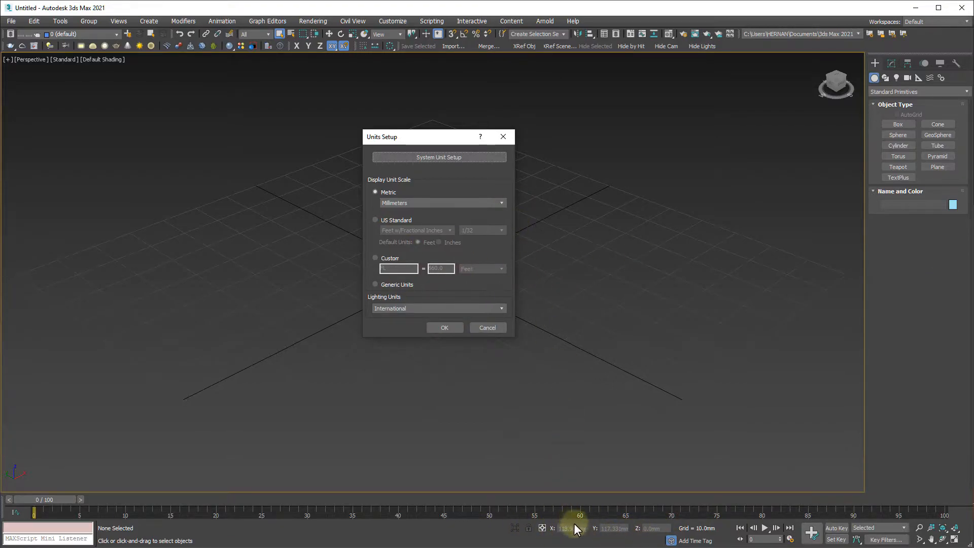
Try Centimeters as the metric display unit, return it to Millimeters, and apply the units setup.
left_click(498, 202)
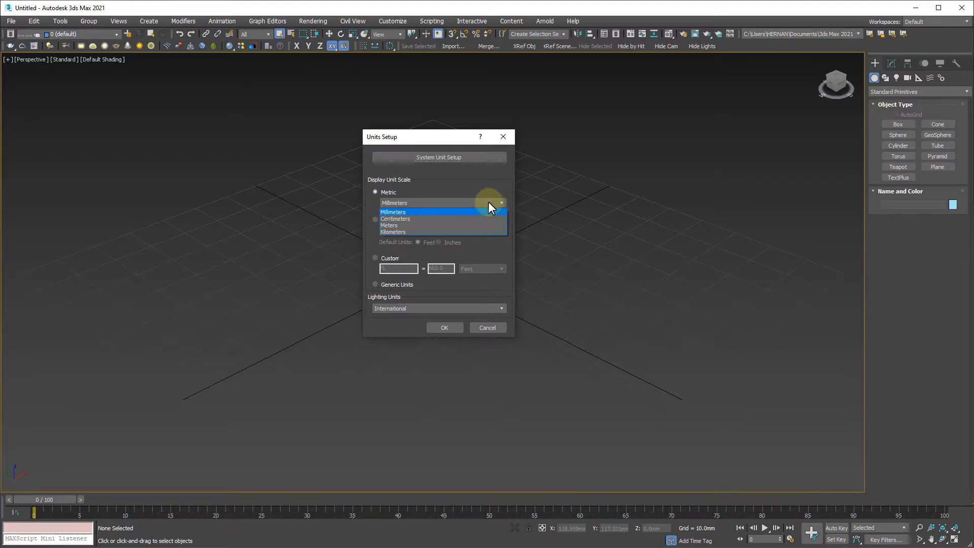
left_click(395, 219)
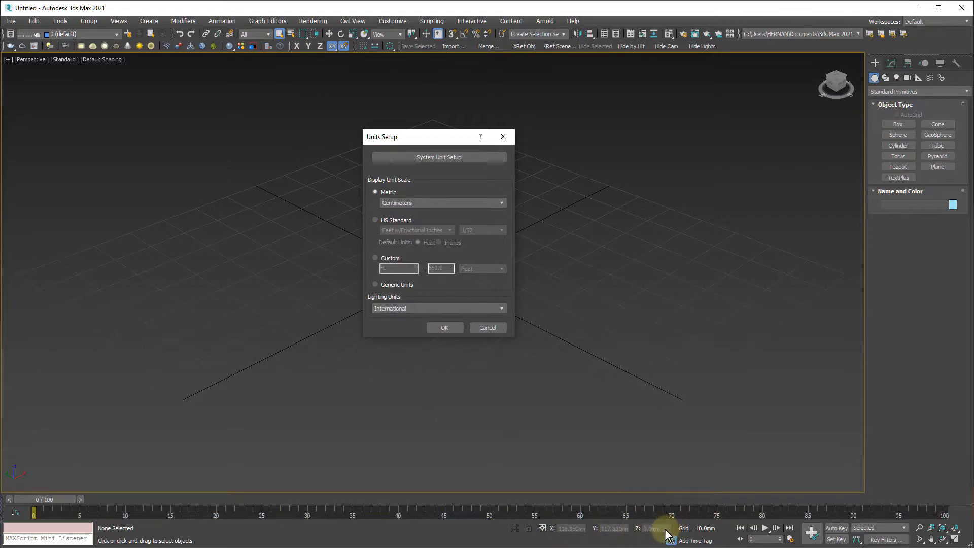
left_click(442, 203)
left_click(397, 212)
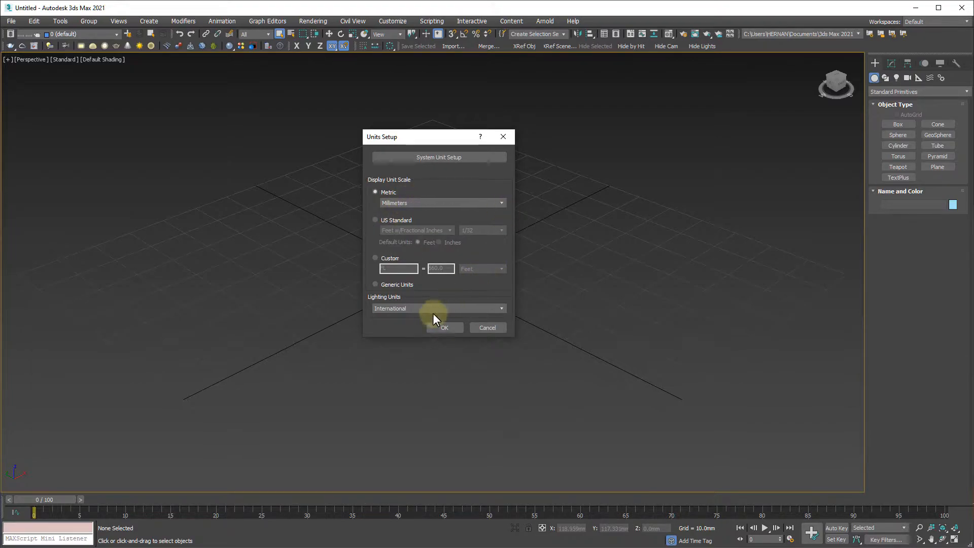
left_click(440, 325)
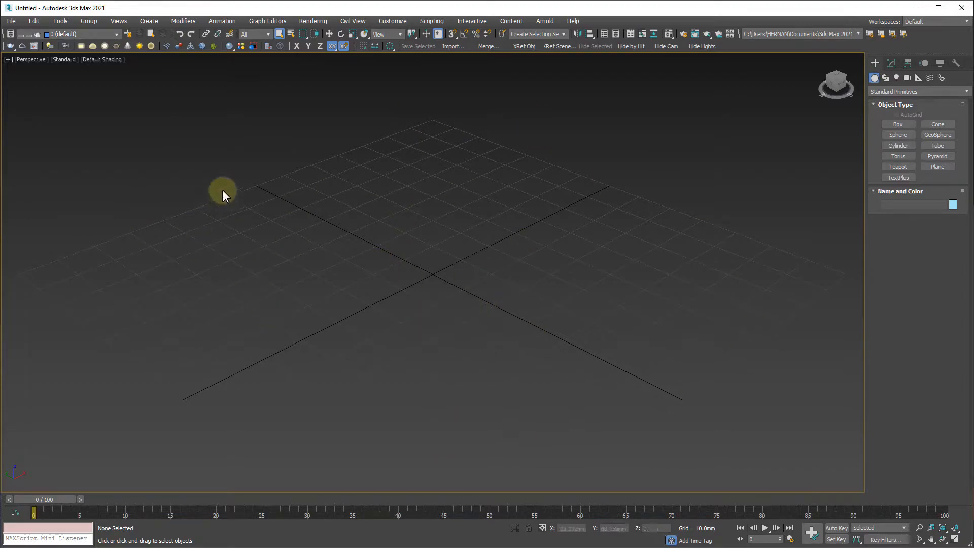
Choose the grd floor plan DWG file in the import folder as the file to import.
left_click(11, 21)
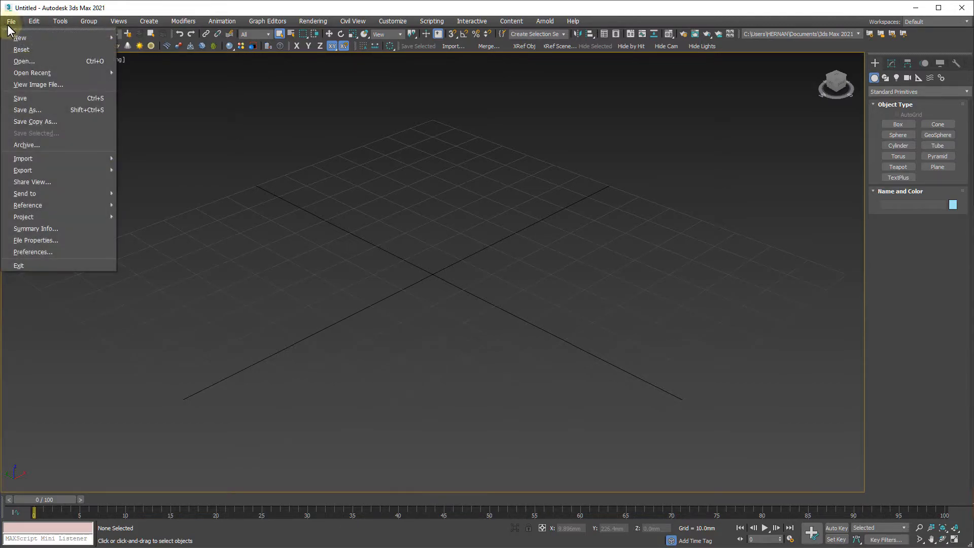
mouse_move(35, 158)
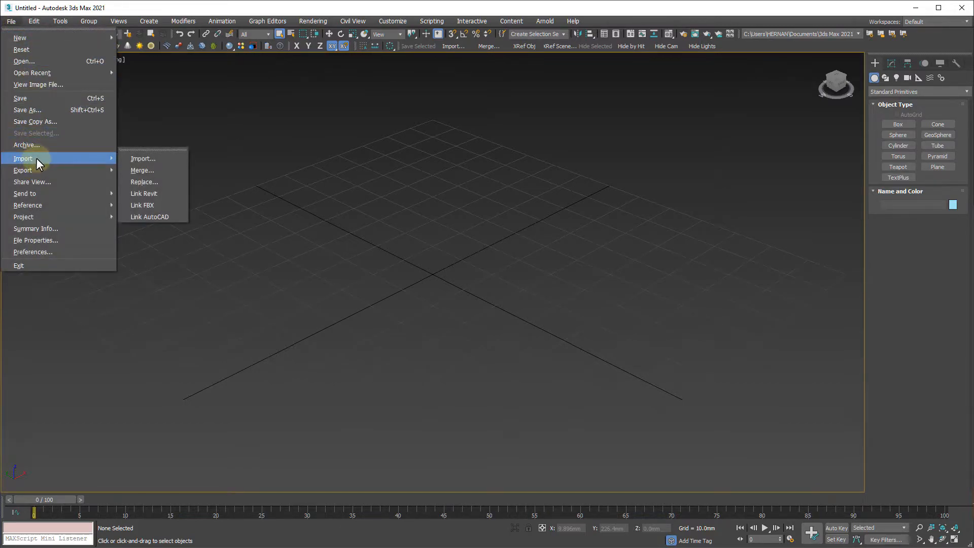
left_click(145, 159)
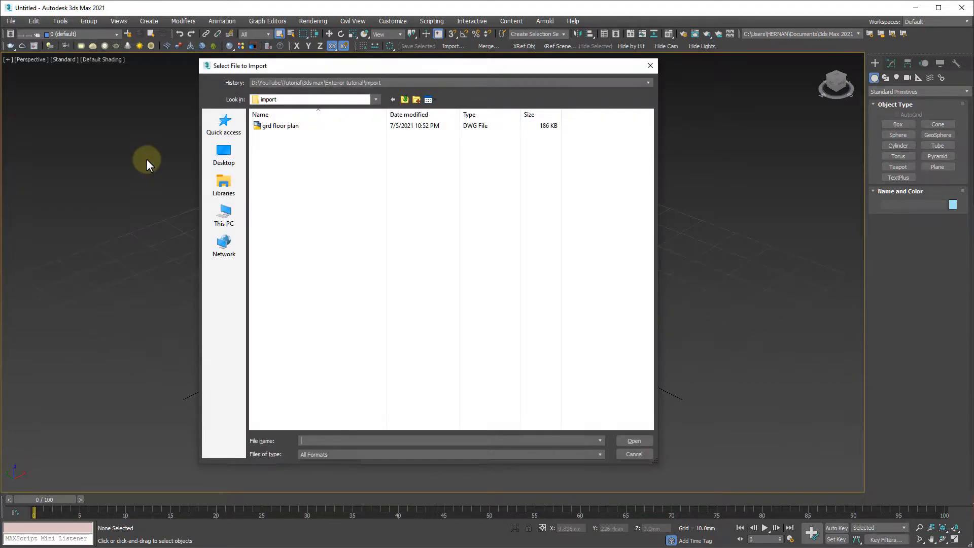
left_click(375, 100)
left_click(305, 273)
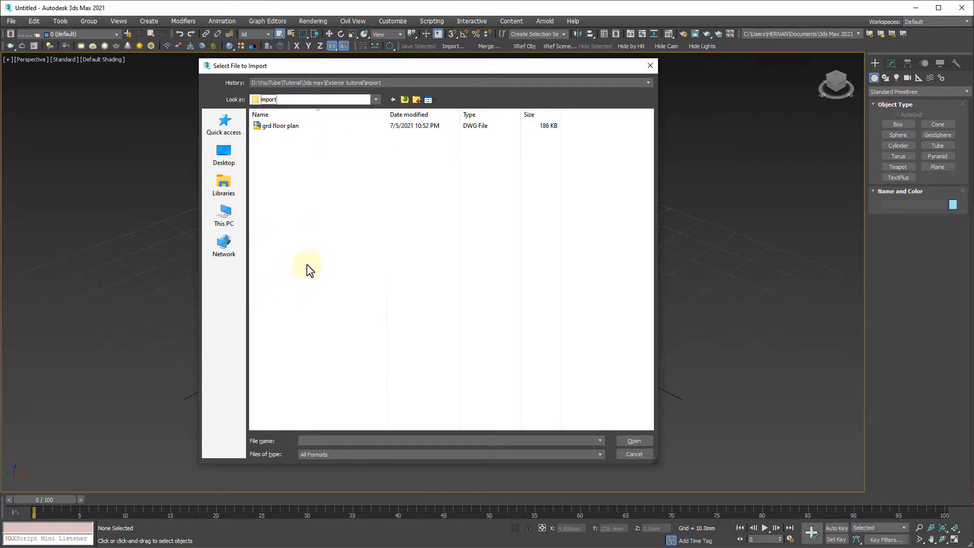
left_click(276, 127)
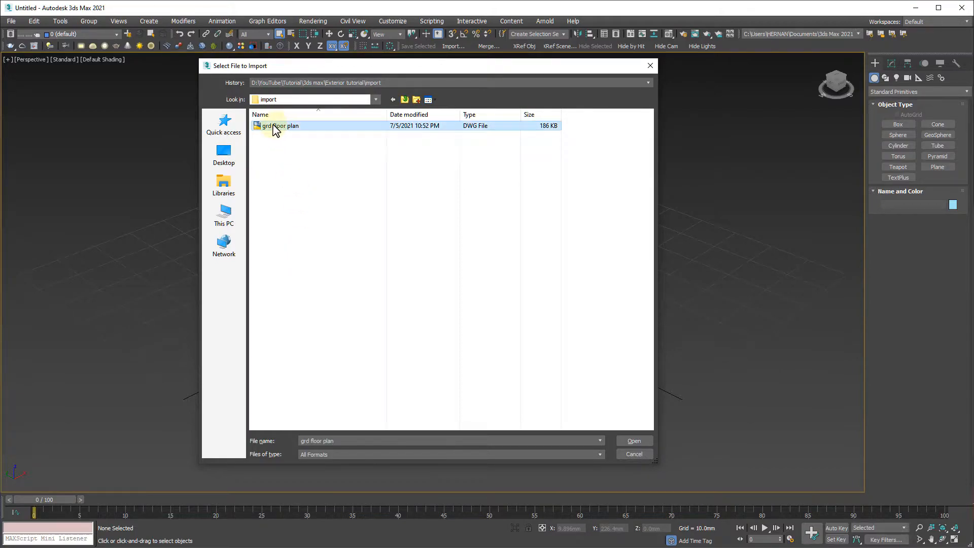
left_click(628, 440)
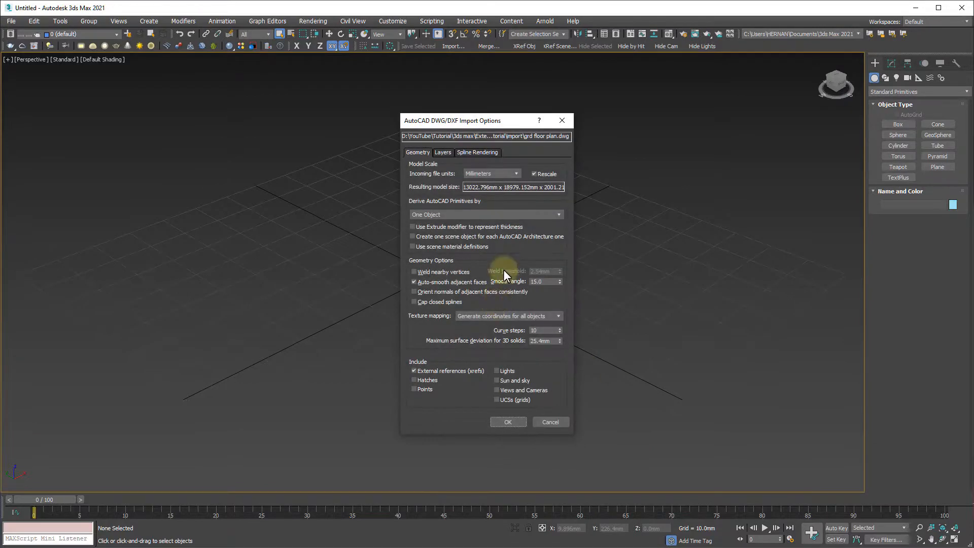
Turn off Rescale for the incoming model in the DWG import options.
left_click_drag(481, 118, 409, 85)
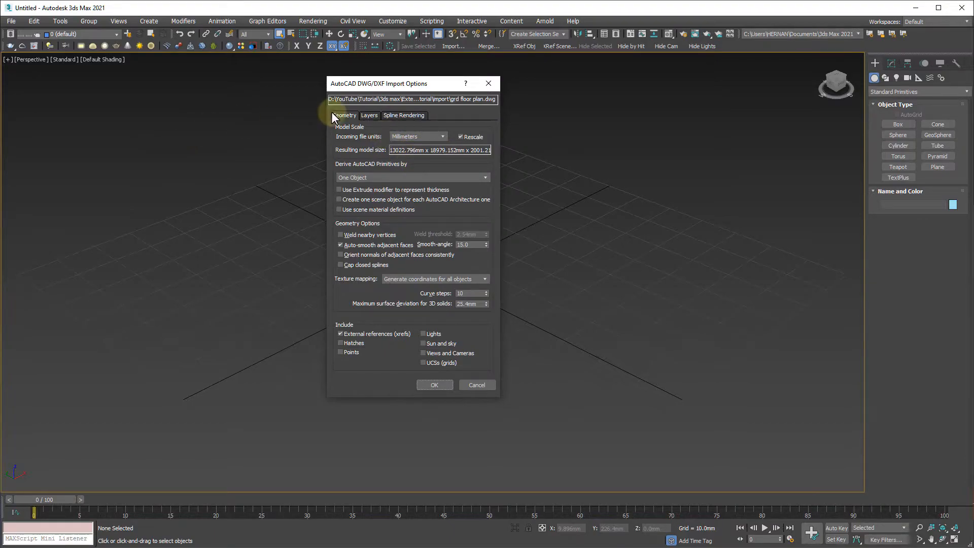
left_click(460, 136)
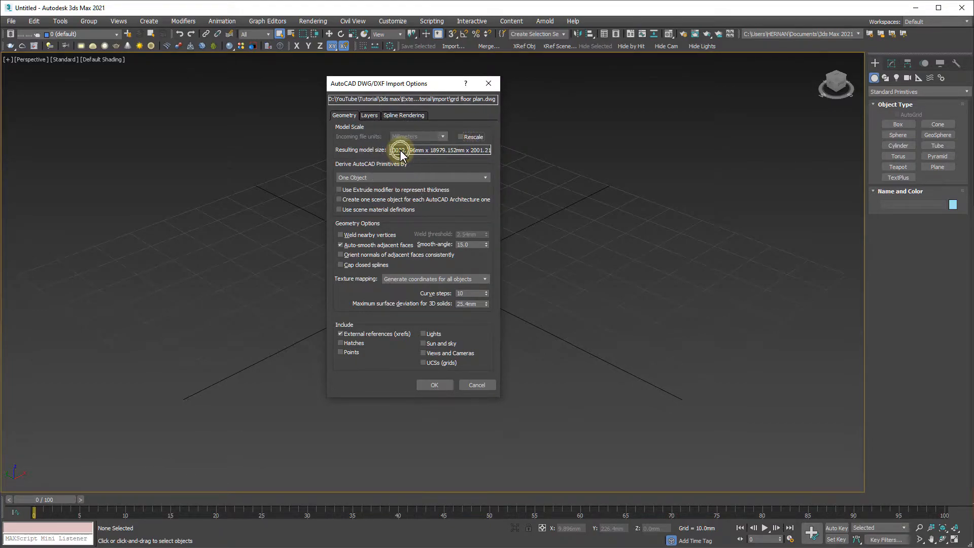
left_click(460, 137)
left_click(461, 137)
Derive the AutoCAD primitives by One Object and import the floor plan into the scene.
left_click(359, 178)
left_click(376, 177)
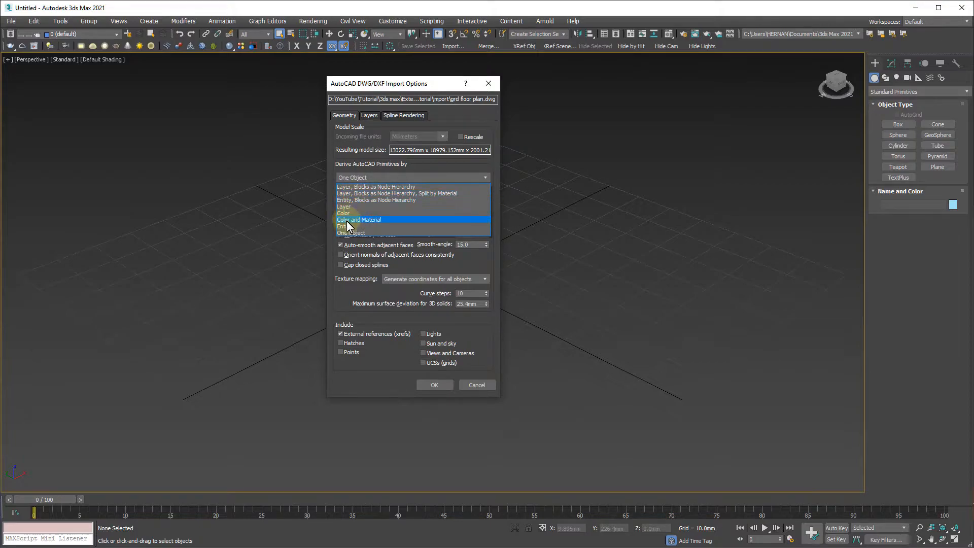
left_click(117, 34)
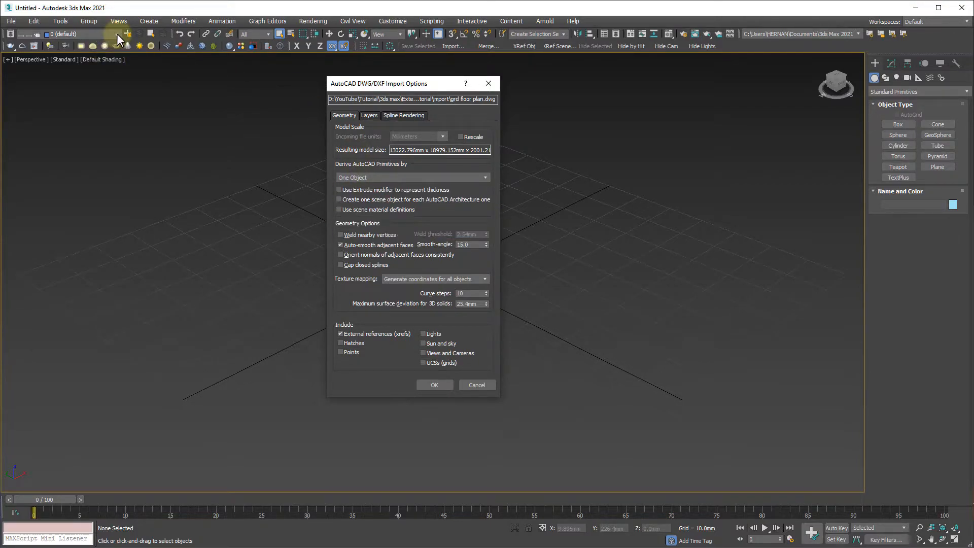
left_click(386, 177)
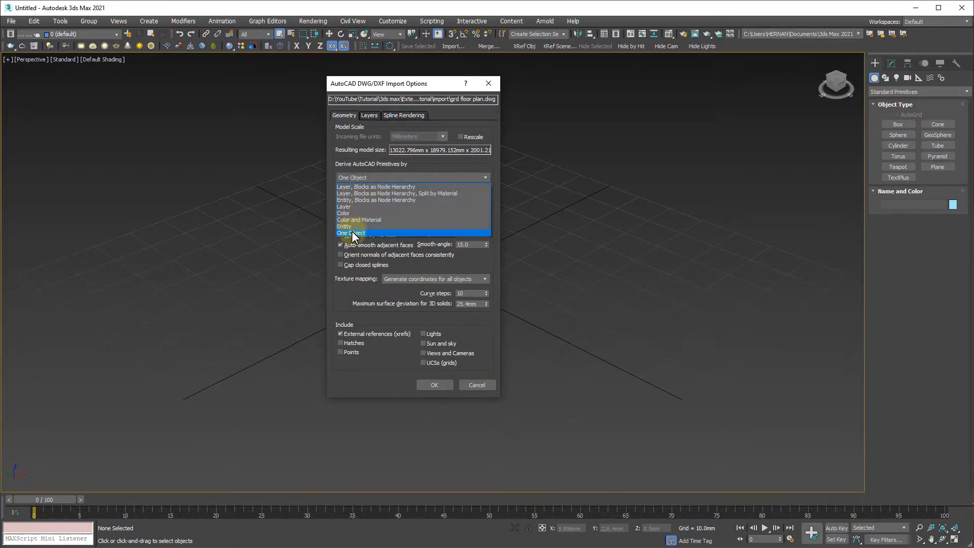
left_click(353, 232)
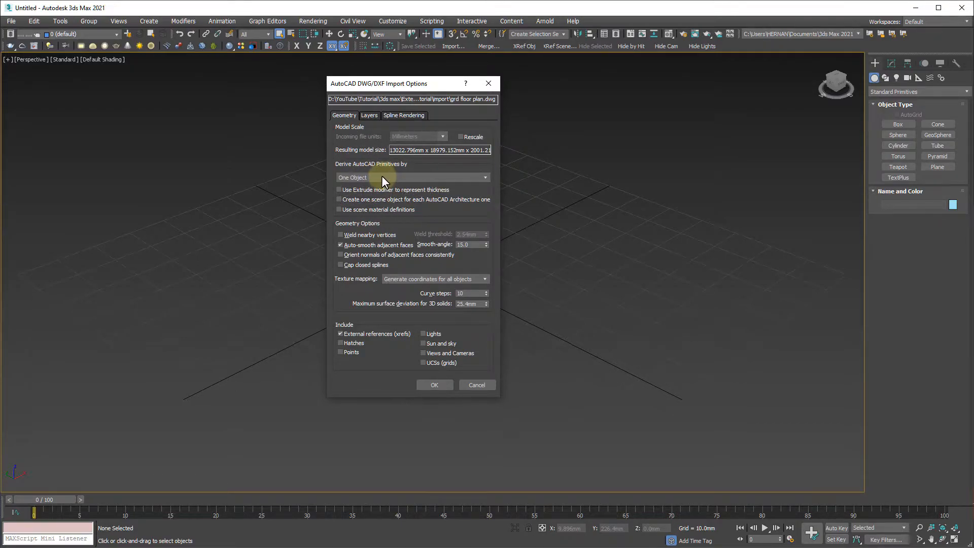
left_click(438, 385)
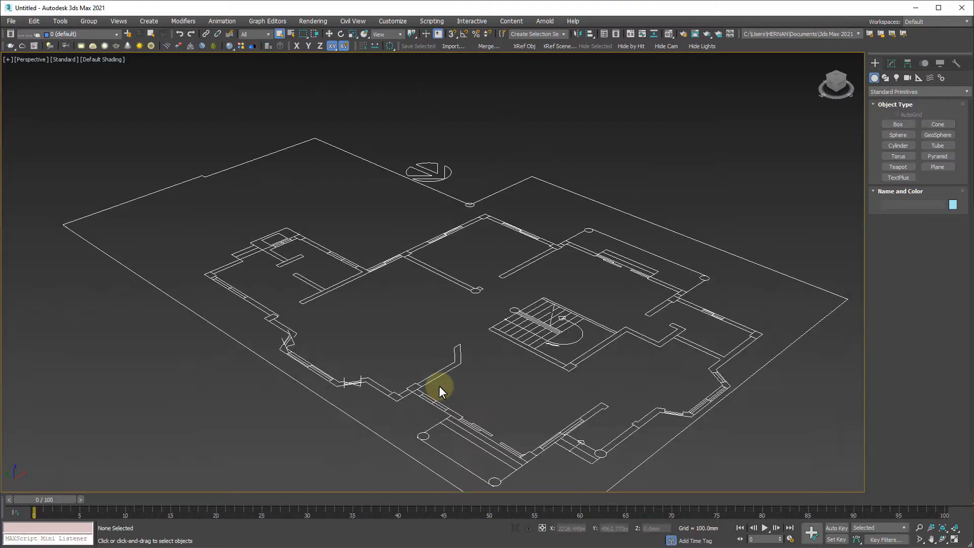
Switch the viewport to Top view and check the circled property line corner against the grid origin.
middle_click_drag(504, 393, 473, 346)
scroll(472, 339, "down", 2)
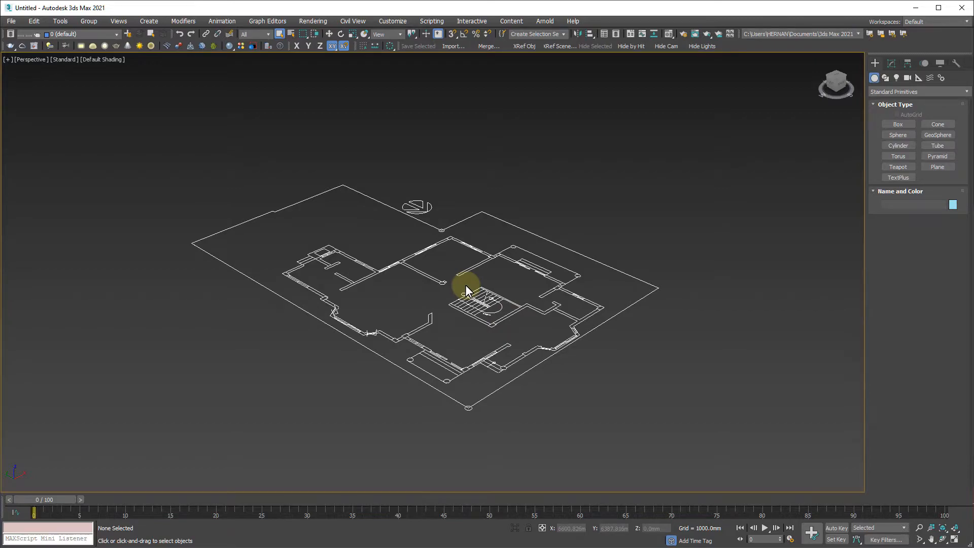
key("t")
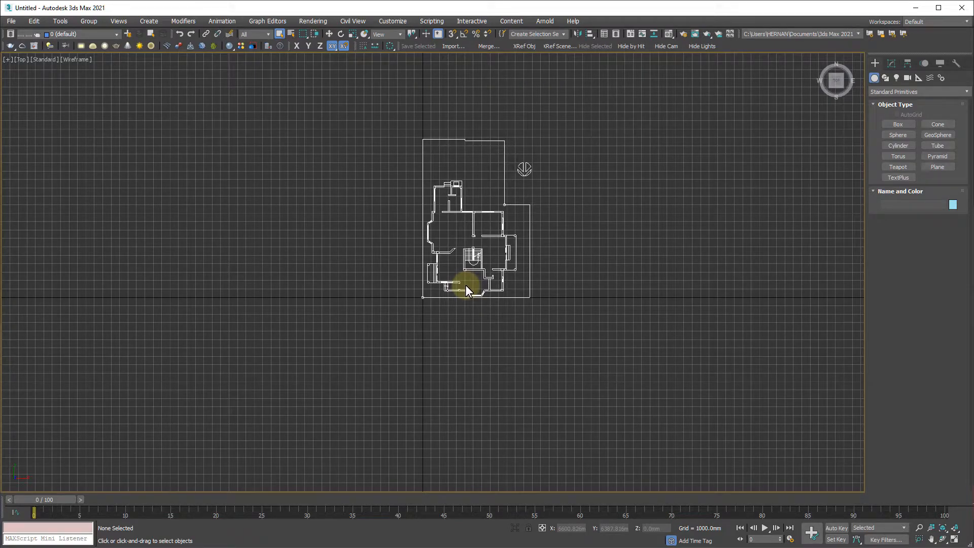
scroll(404, 303, "up", 8)
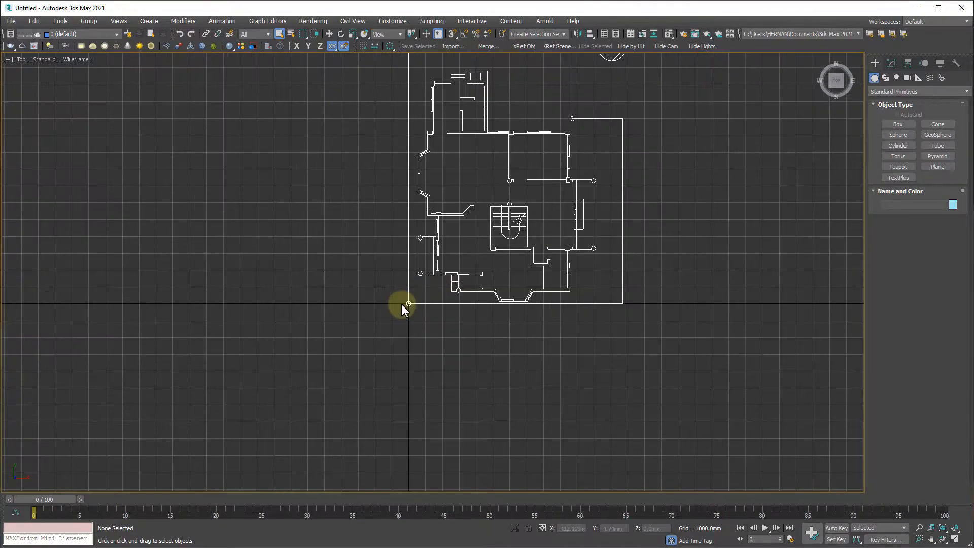
scroll(413, 304, "up", 2)
left_click(400, 298)
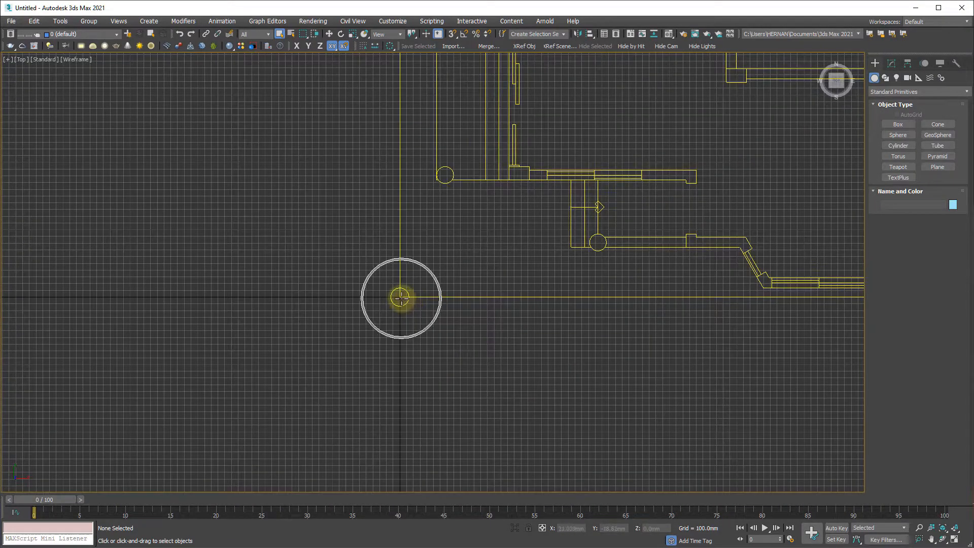
left_click(400, 297)
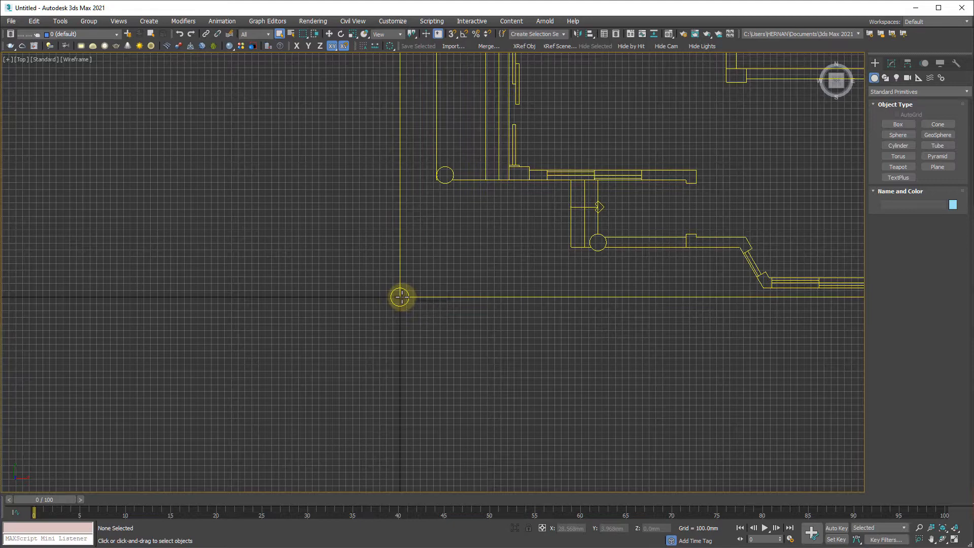
Compare the circled property corner in AutoCAD's grd floor plan drawing, and return to 3ds Max with the whole imported plan framed.
left_click(1, 359)
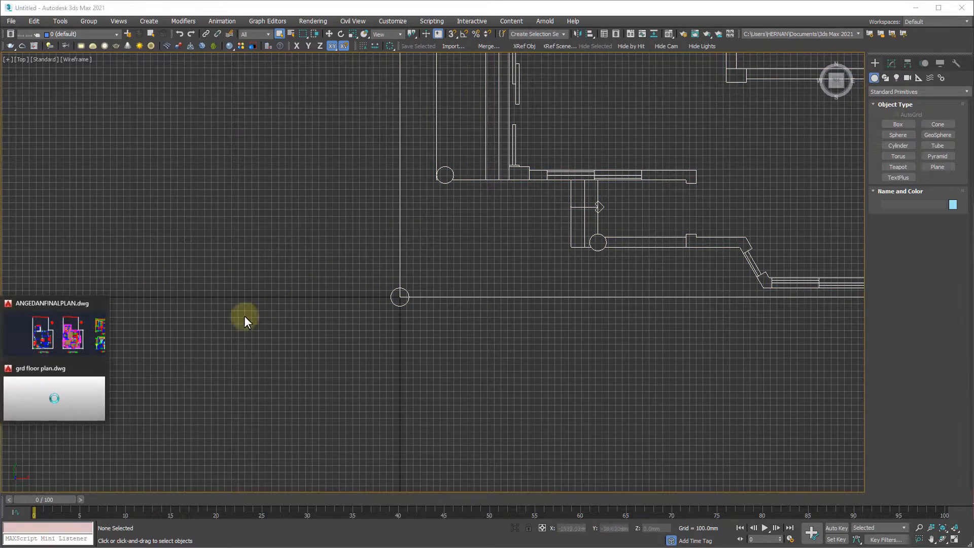
left_click(50, 394)
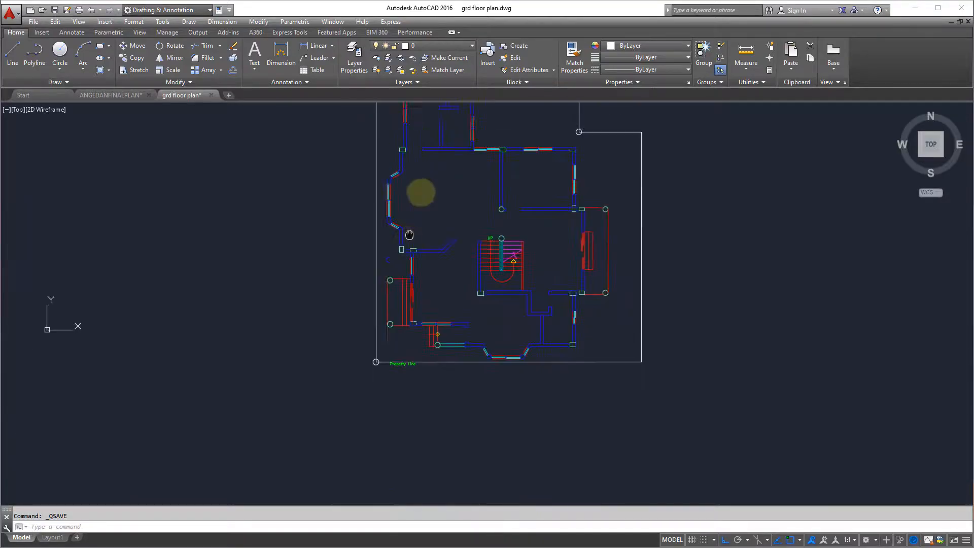
scroll(382, 267, "up", 5)
left_click(408, 255)
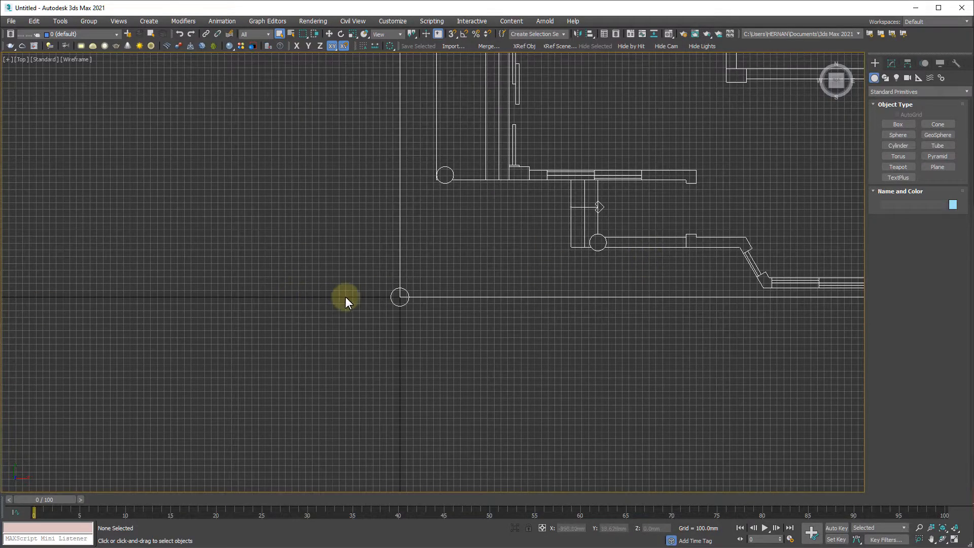
middle_click_drag(435, 299, 348, 409)
scroll(340, 347, "down", 8)
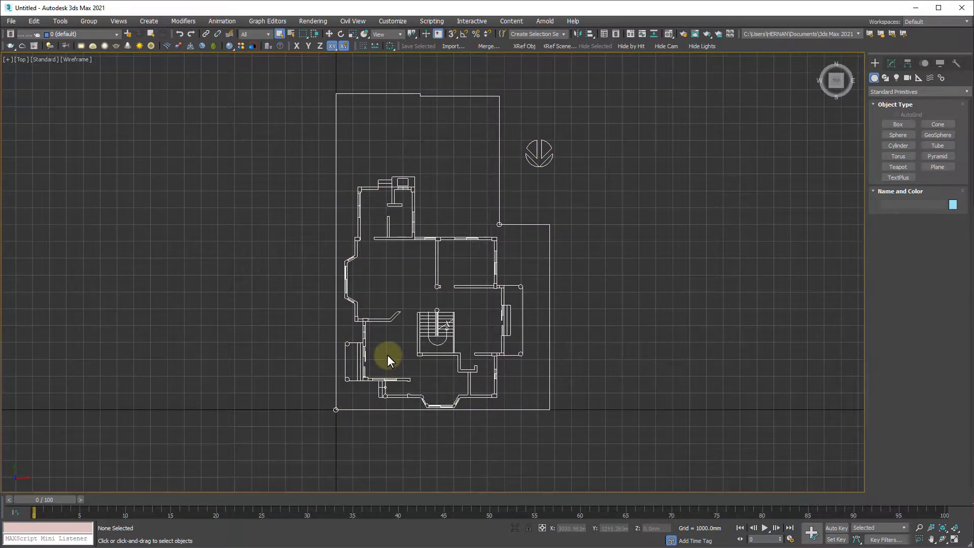
Select the imported grd floor plan and expand its VIZBlock entry in the modifier stack.
middle_click_drag(388, 355, 365, 396)
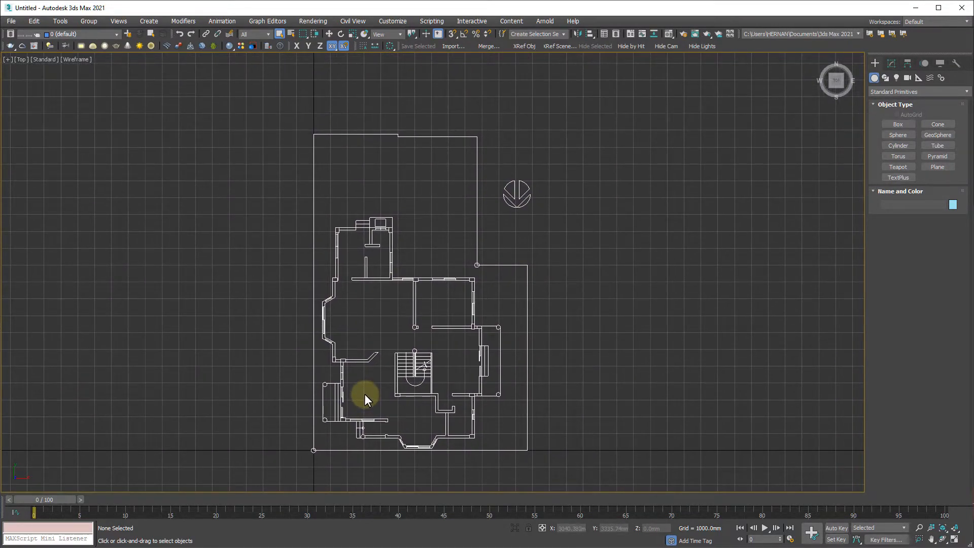
scroll(385, 391, "up", 3)
middle_click_drag(403, 305, 398, 318)
scroll(397, 318, "down", 2)
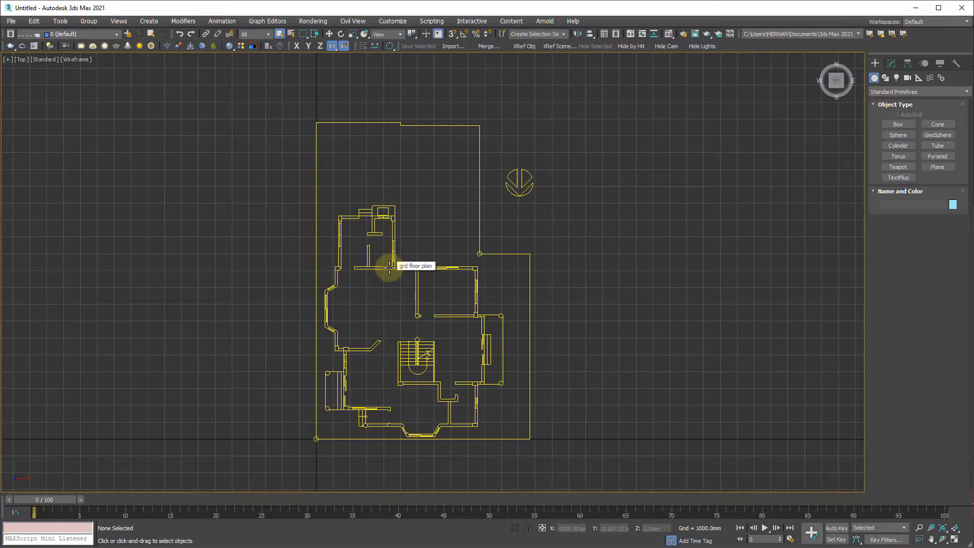
left_click(394, 248)
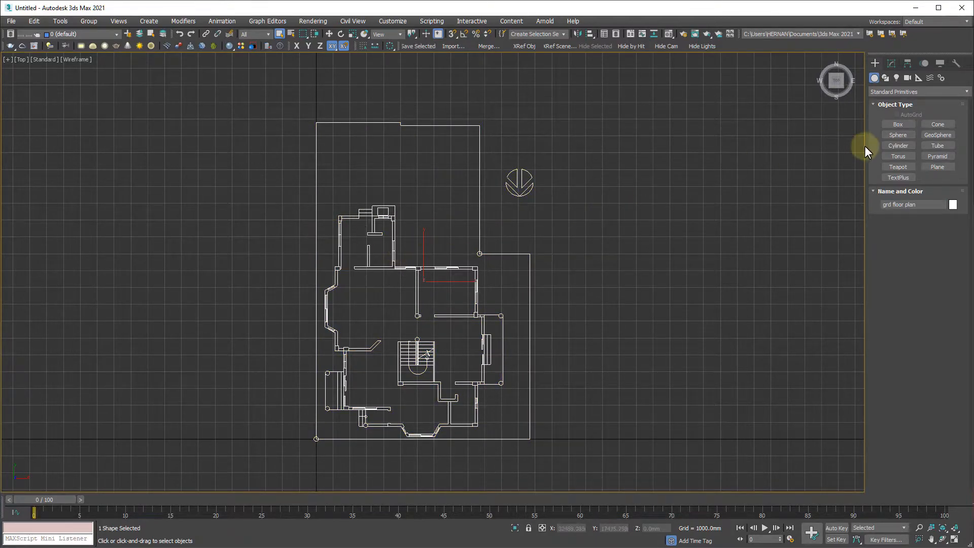
left_click(891, 64)
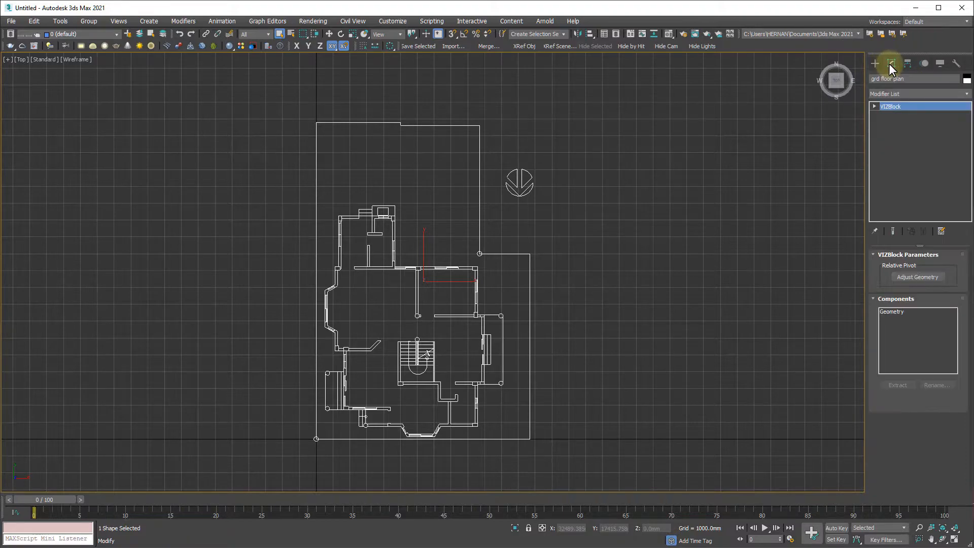
left_click(873, 106)
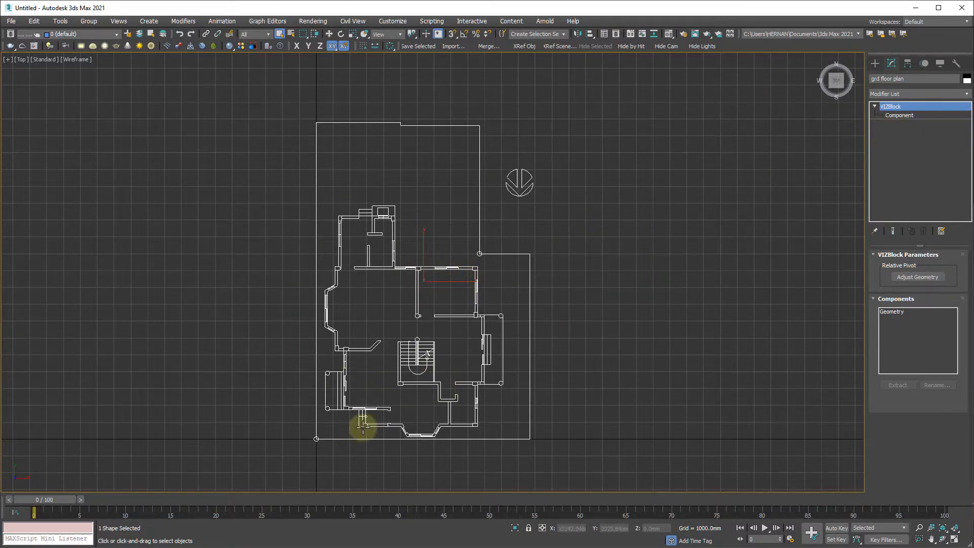
left_click(579, 237)
left_click(427, 267)
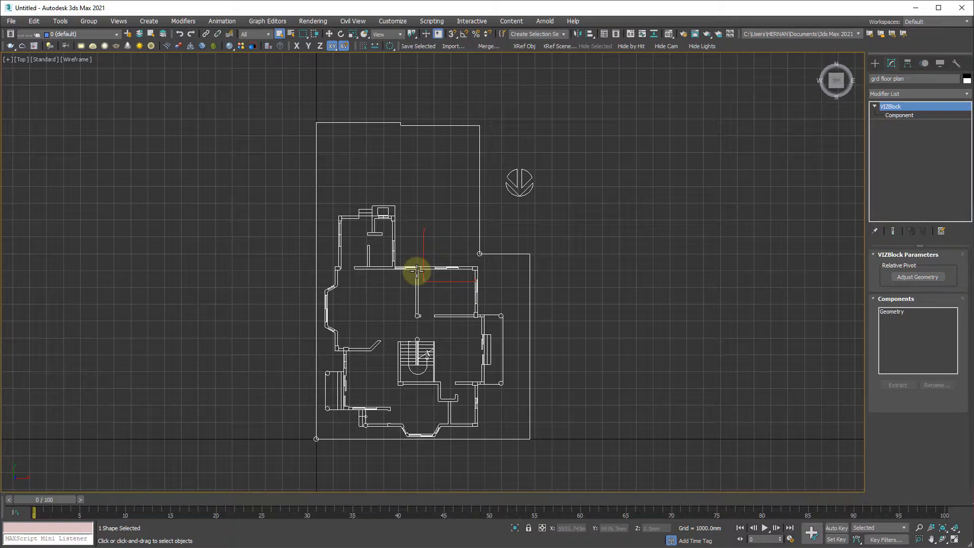
right_click(416, 271)
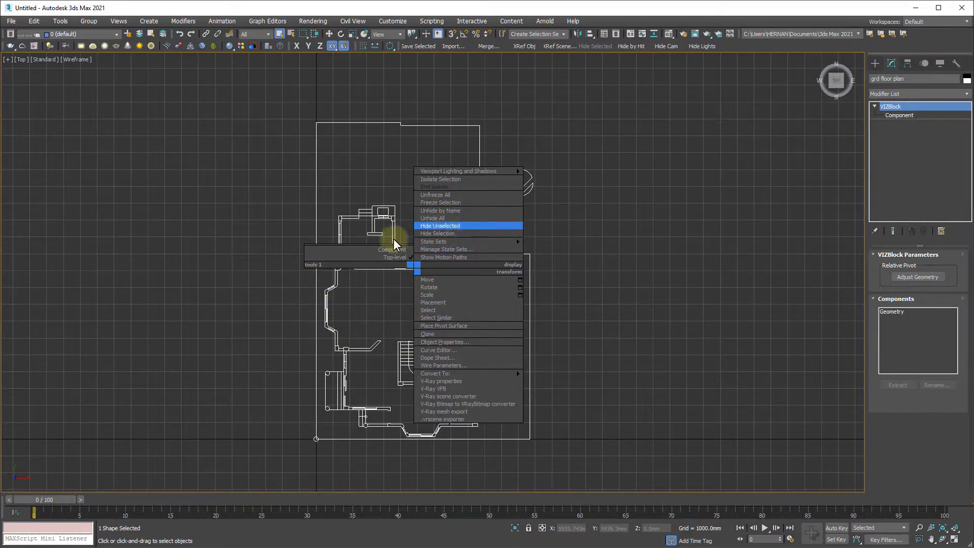
left_click(507, 279)
right_click(549, 229)
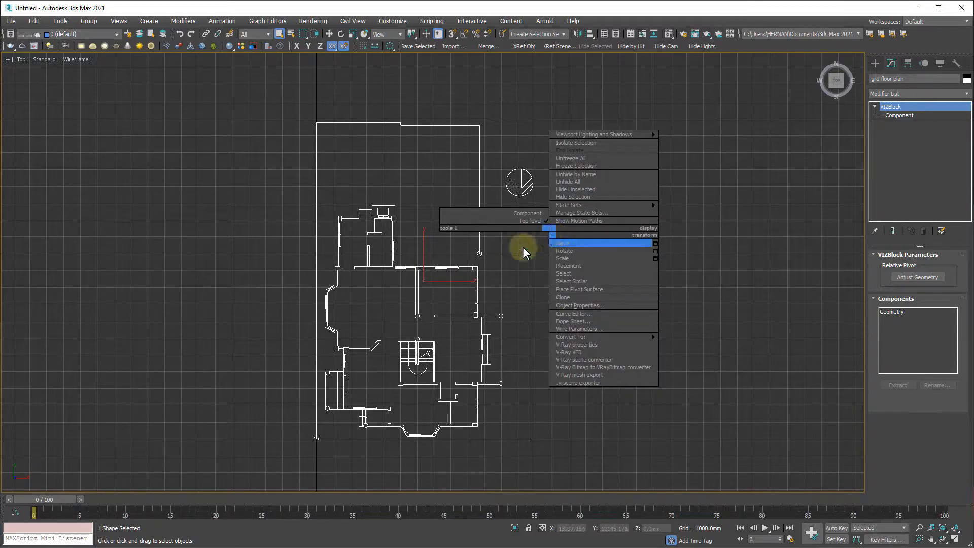
left_click(400, 211)
right_click(424, 210)
left_click(407, 248)
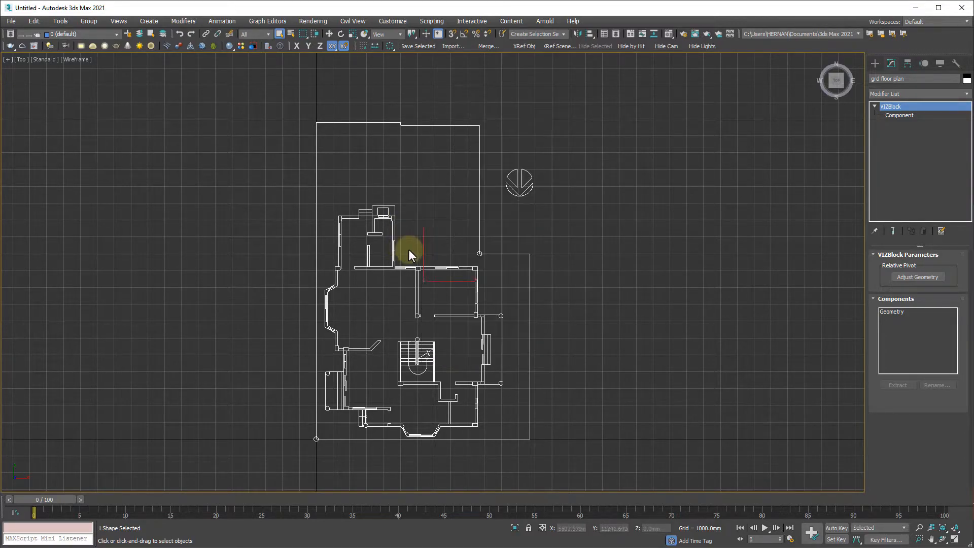
Convert the grd floor plan from VIZBlock to an Editable Spline and clear the selection.
right_click(412, 268)
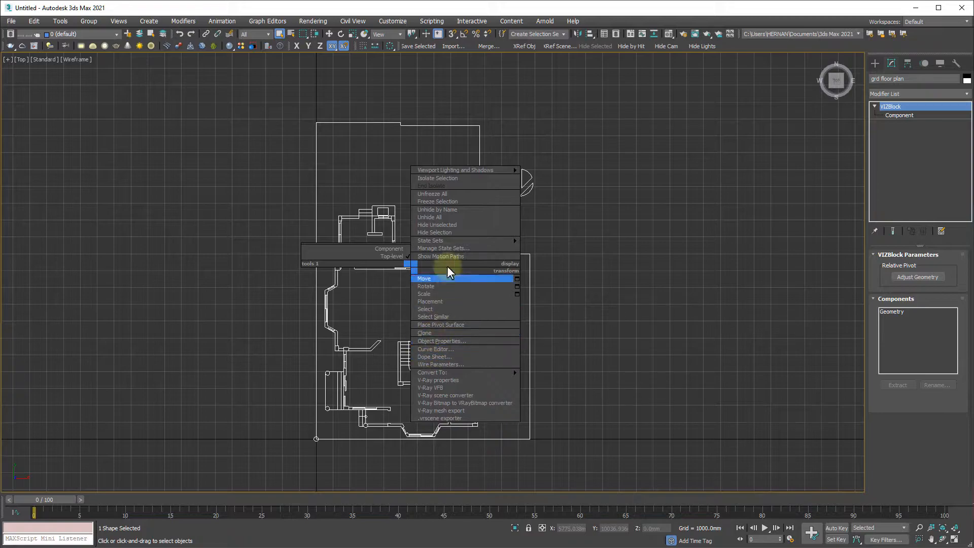
left_click(430, 372)
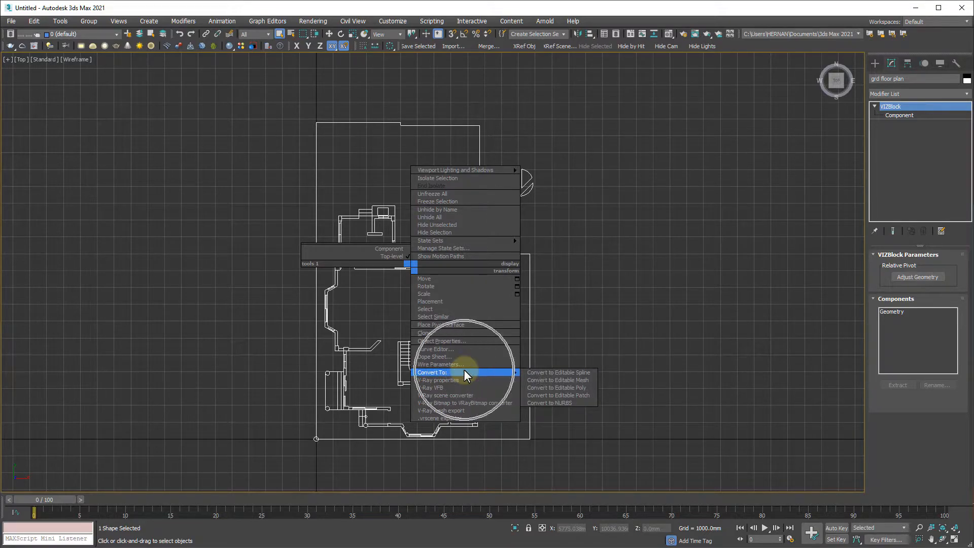
left_click(560, 372)
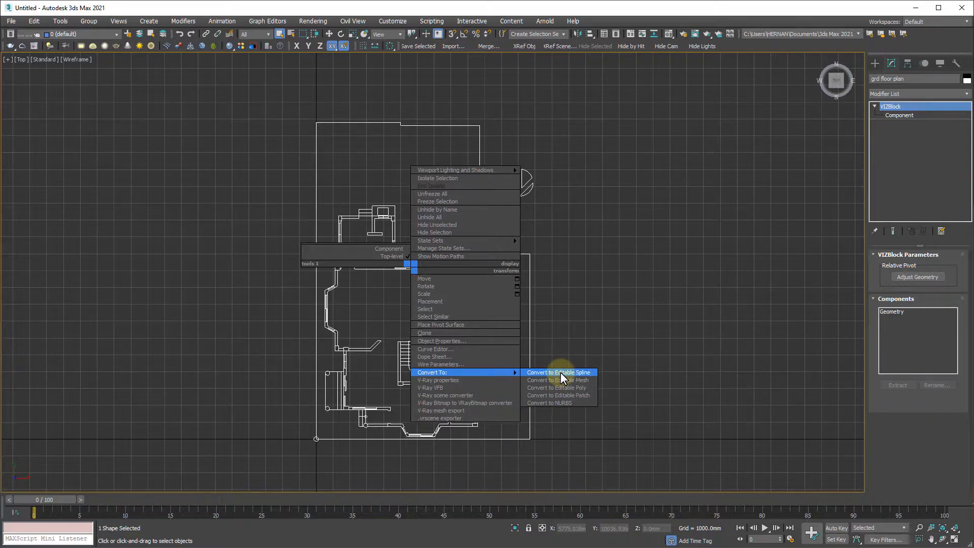
left_click(560, 372)
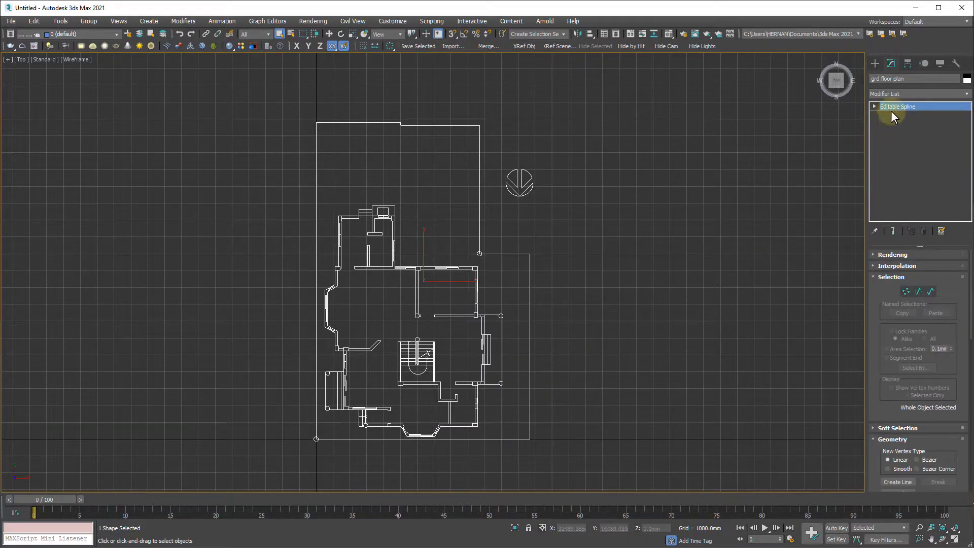
scroll(397, 304, "up", 2)
left_click(397, 304)
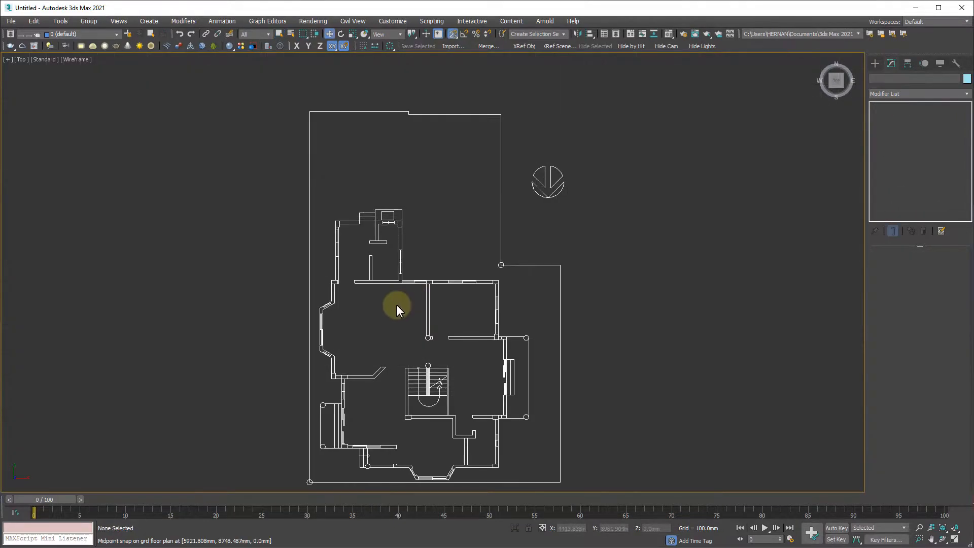
Select the converted grd floor plan spline in the Top viewport.
middle_click_drag(396, 304, 401, 294)
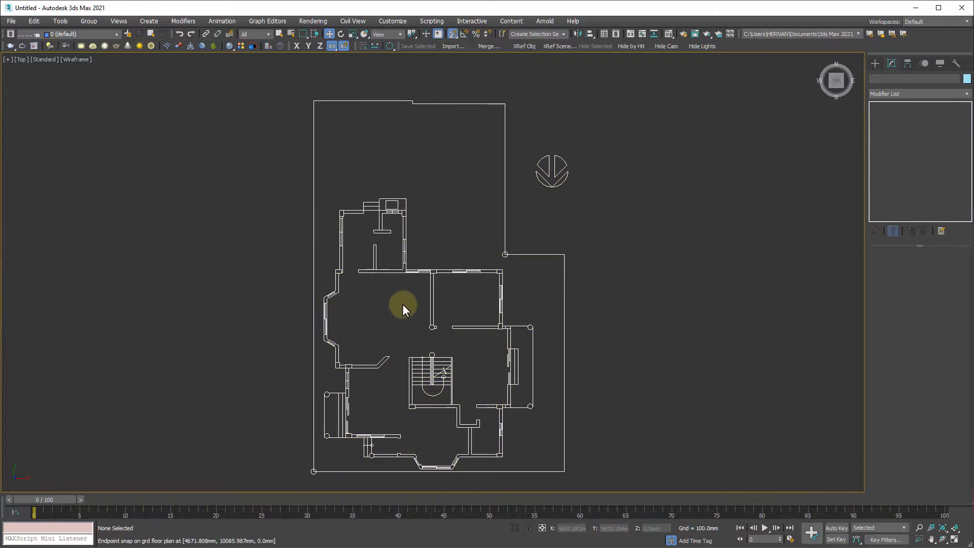
middle_click_drag(375, 354, 383, 344)
key("ctrl")
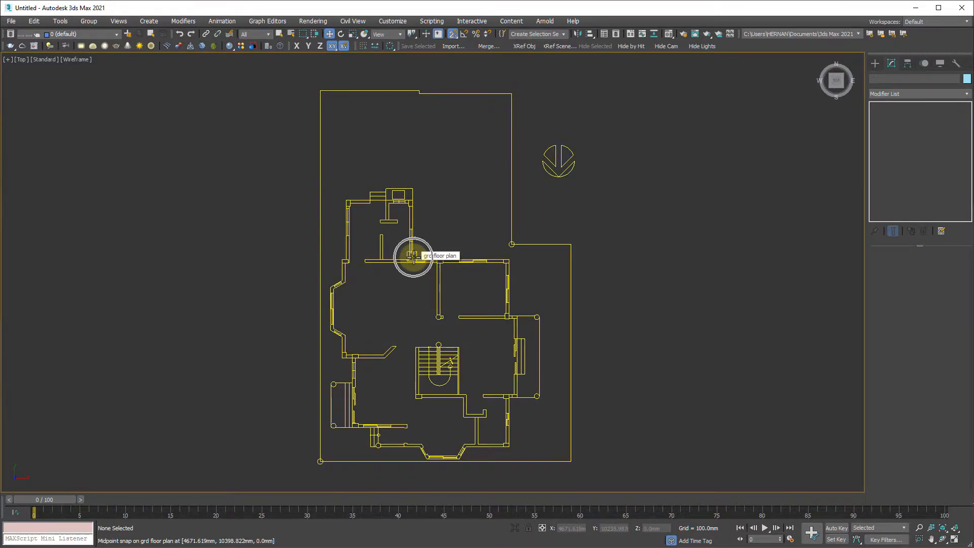
left_click(430, 238)
key("ctrl")
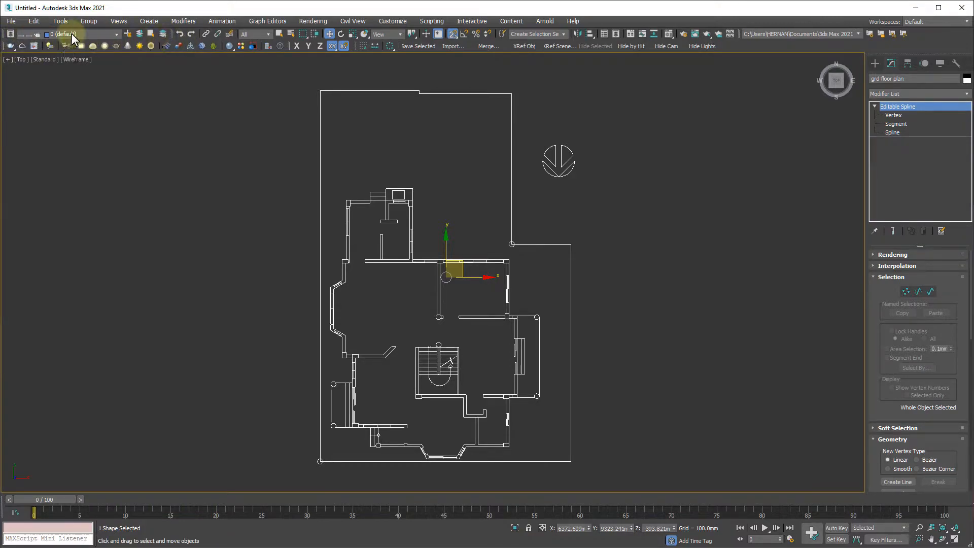
key("ctrl")
key("ctrl")
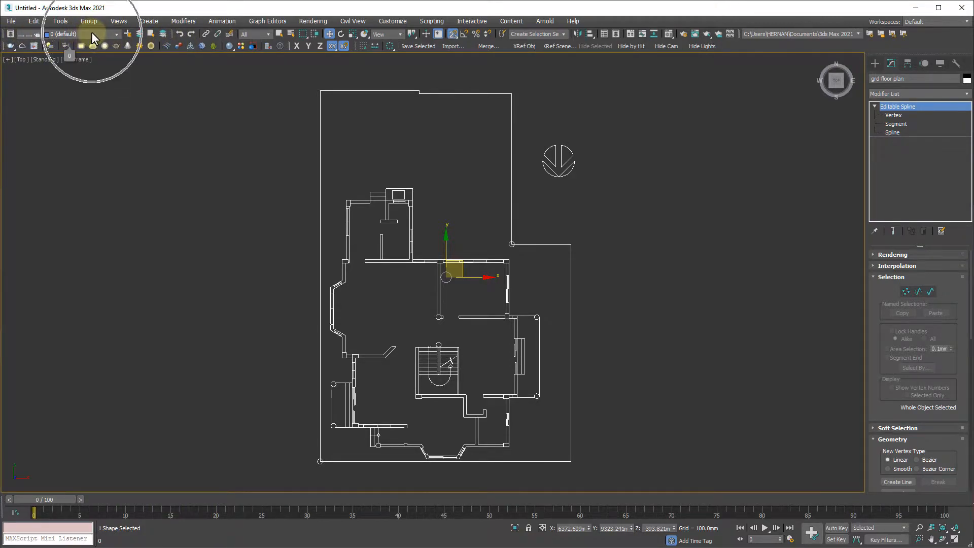
Hide the Layers toolbar and show it again.
right_click(630, 23)
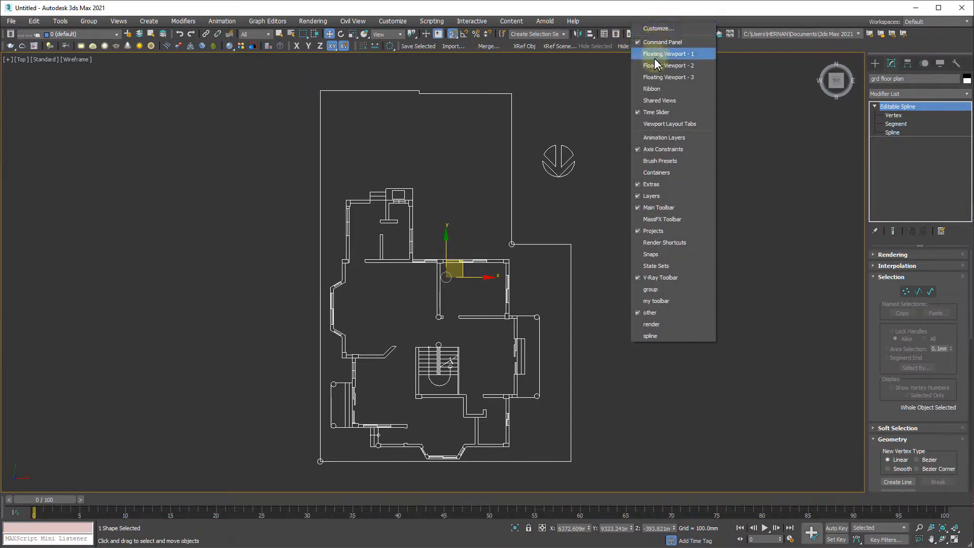
left_click(652, 195)
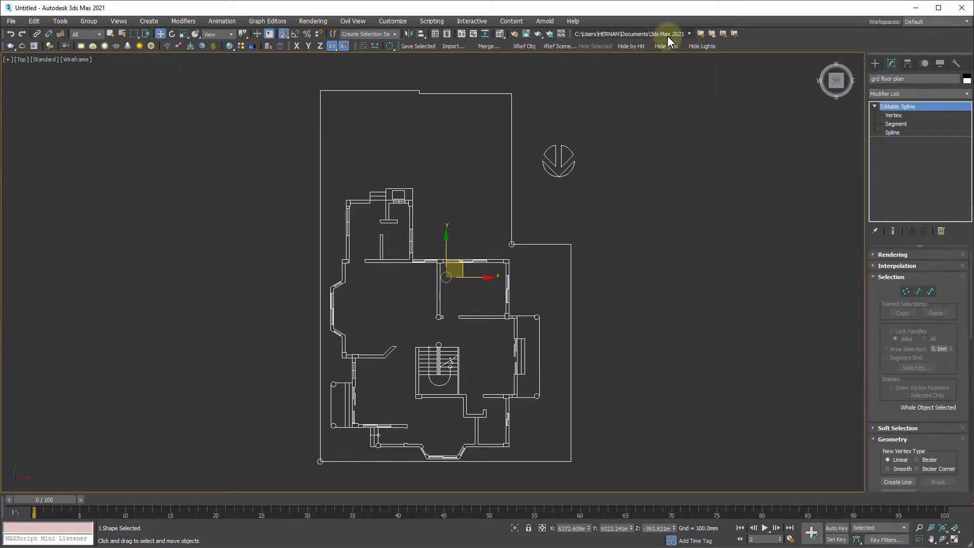
right_click(654, 20)
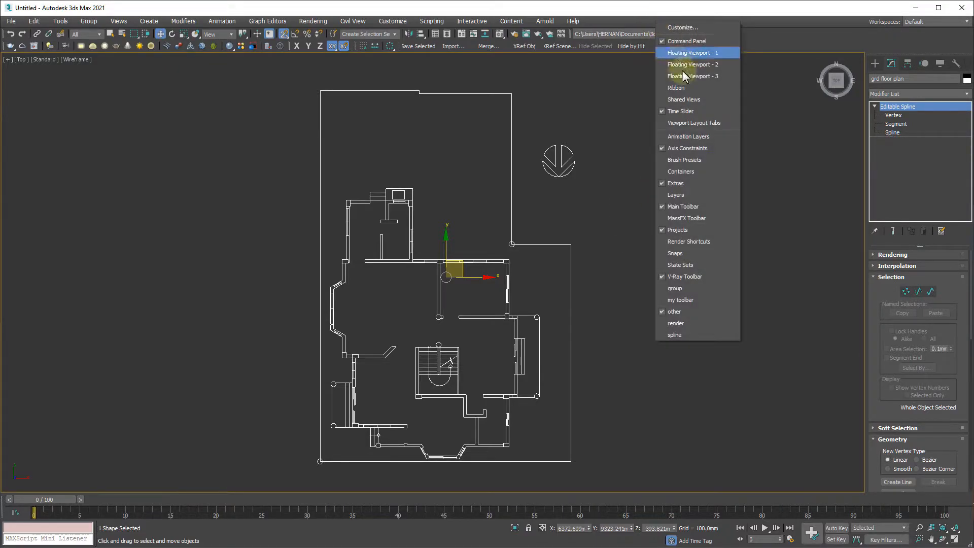
left_click(676, 196)
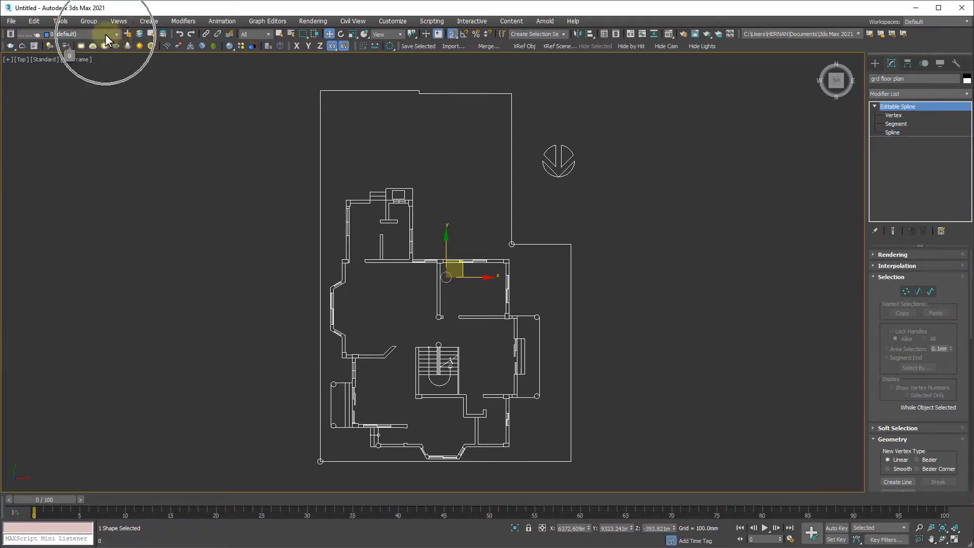
right_click(615, 24)
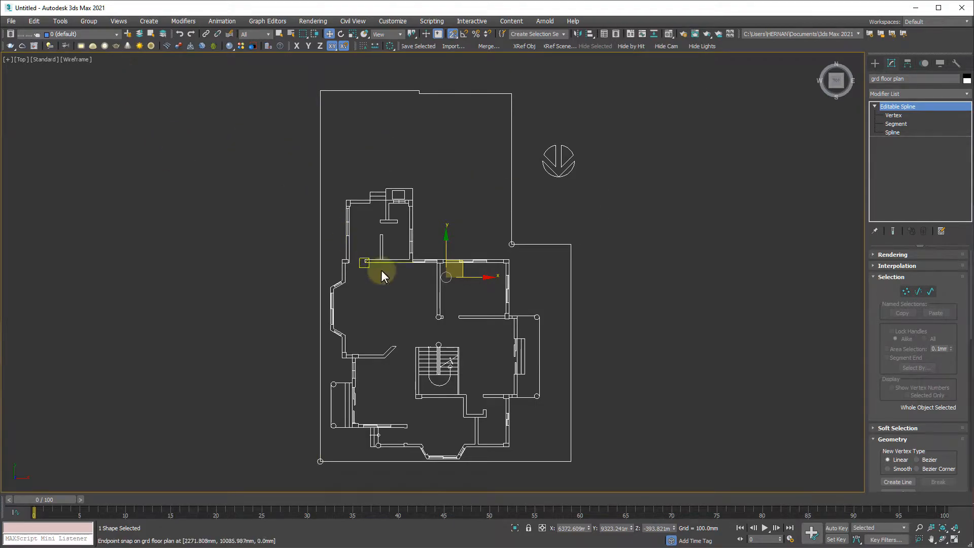
Check the scene's layer list, choose 0 (default) as the current layer, and deselect the floor plan.
left_click(115, 34)
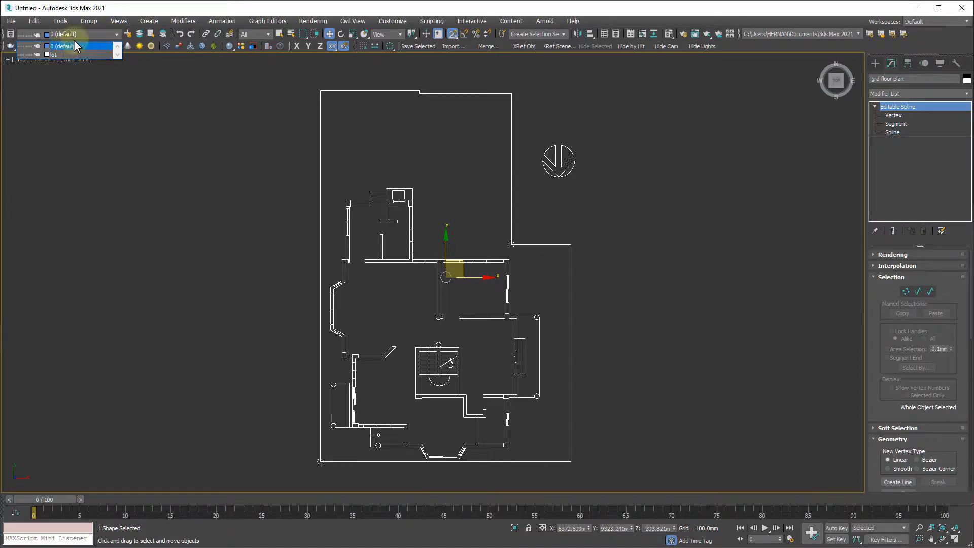
left_click(63, 47)
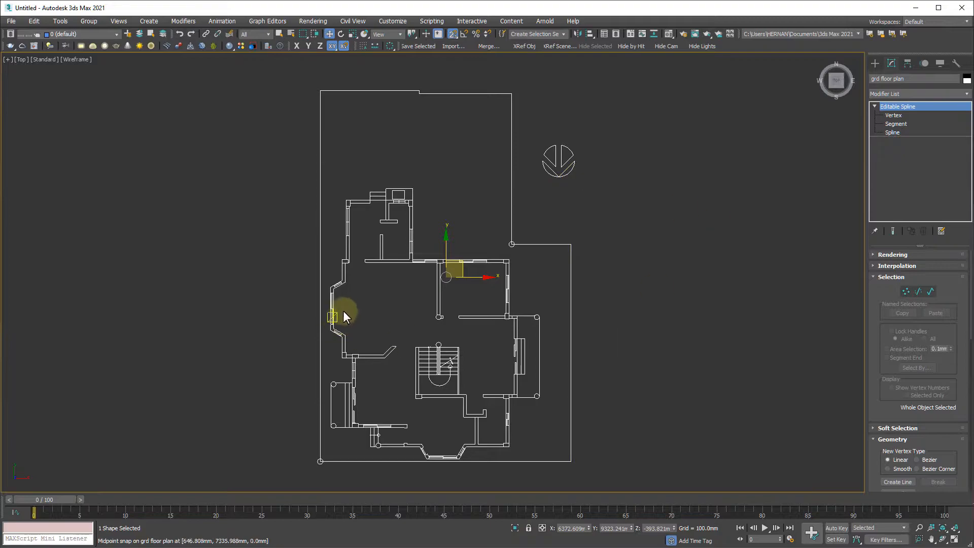
left_click(616, 304)
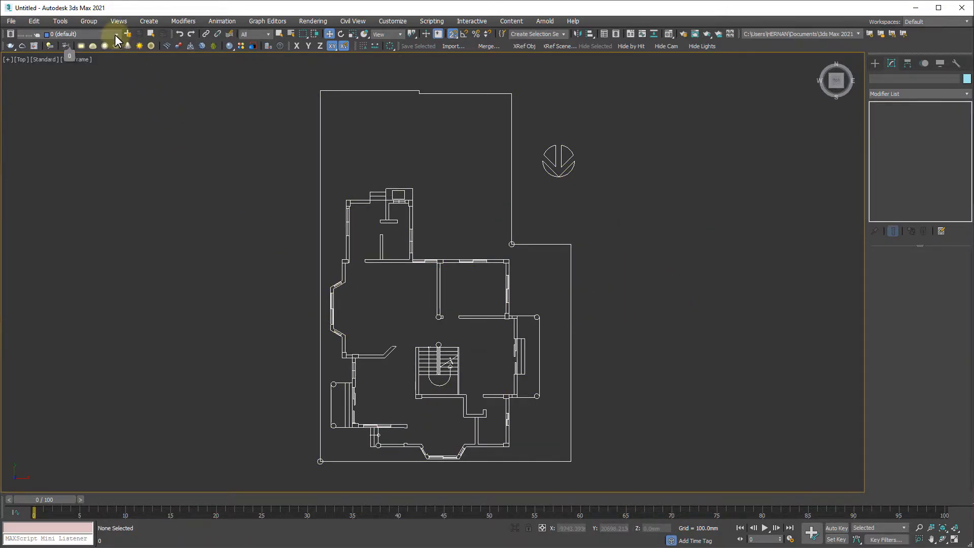
left_click(128, 34)
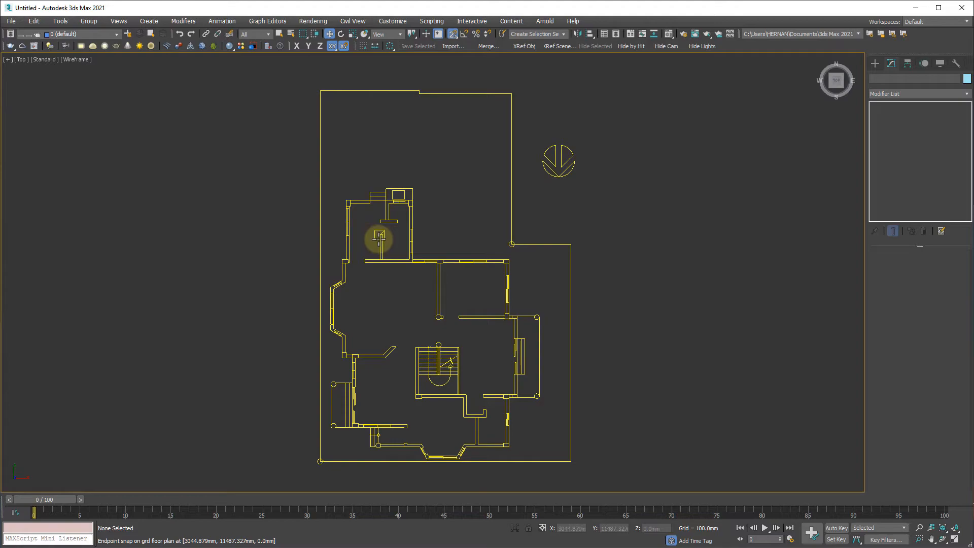
Select the floor plan spline, create a layer named "cad flr plan" with the selection moved to it, and deselect the plan.
left_click(414, 203)
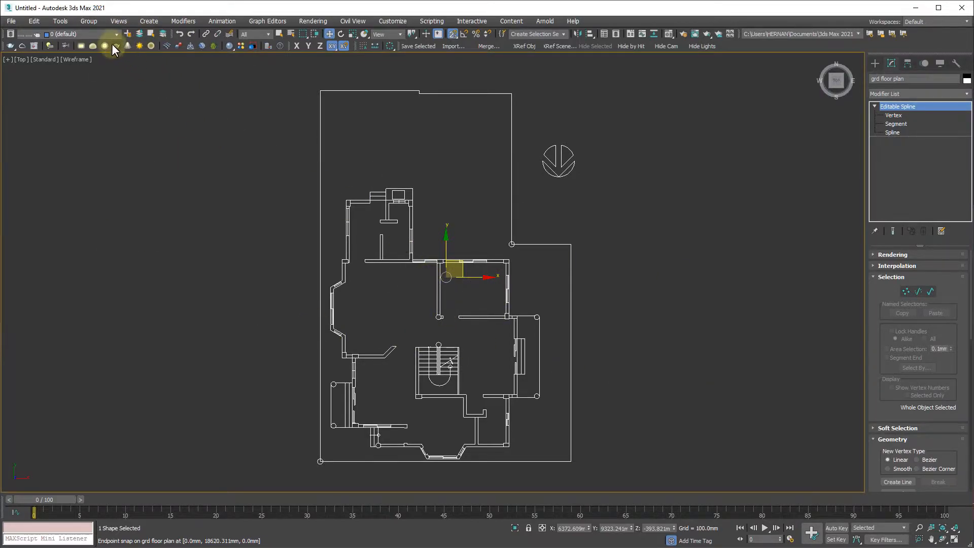
left_click(127, 34)
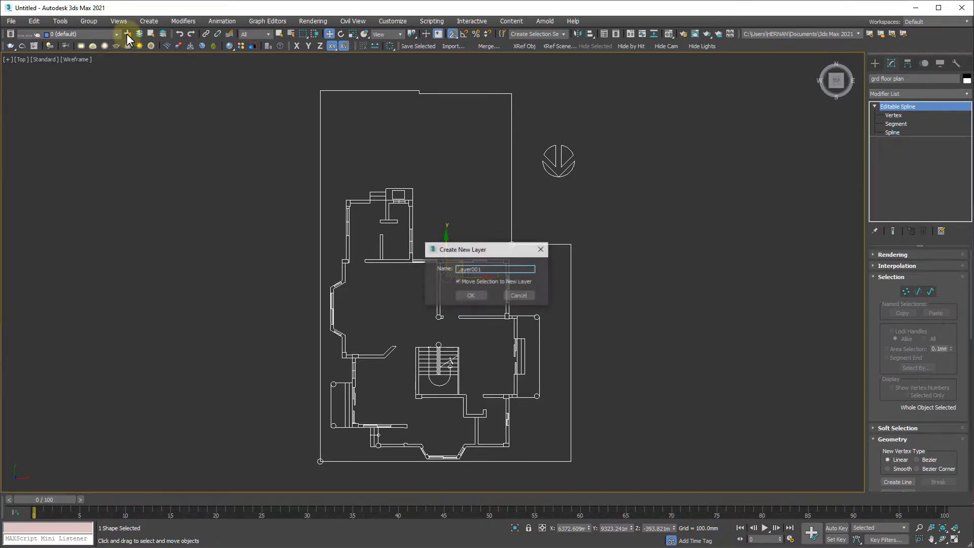
left_click_drag(493, 269, 418, 271)
left_click_drag(488, 270, 417, 274)
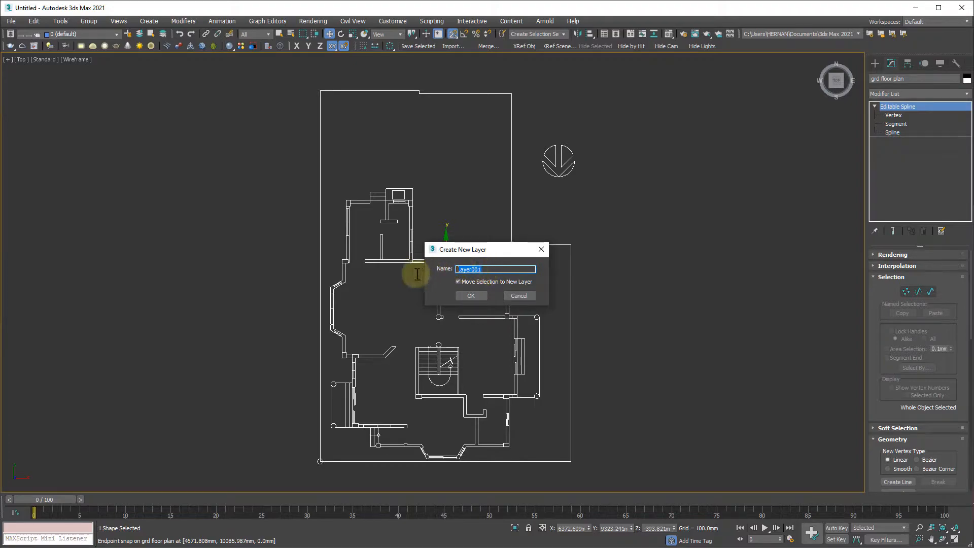
key("BackSpace")
type("cfad")
key("BackSpace")
key("BackSpace")
key("BackSpace")
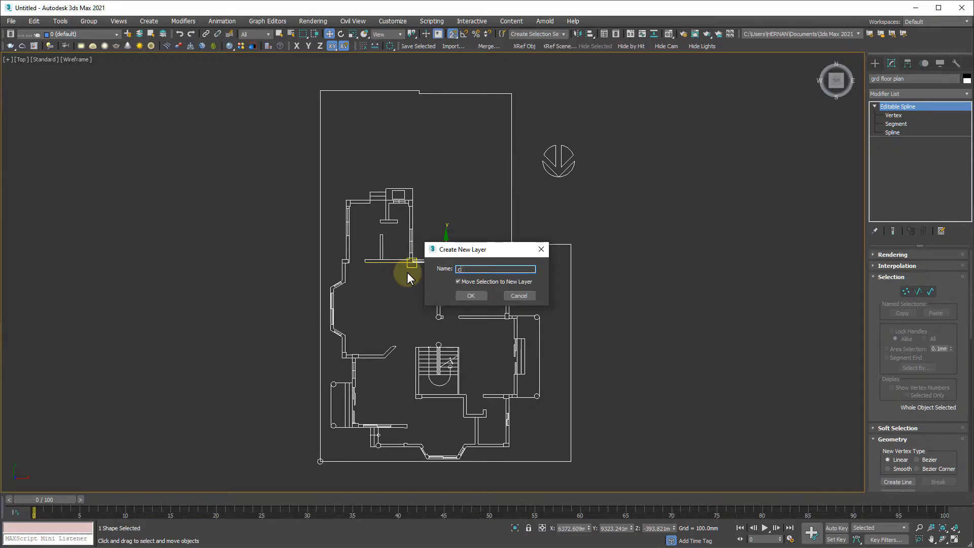
type("ad flr plan")
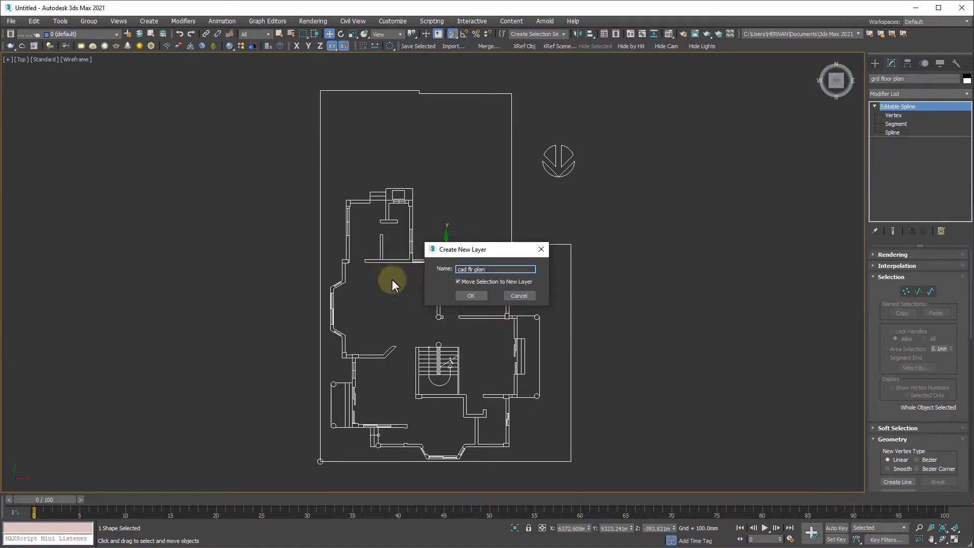
left_click(462, 282)
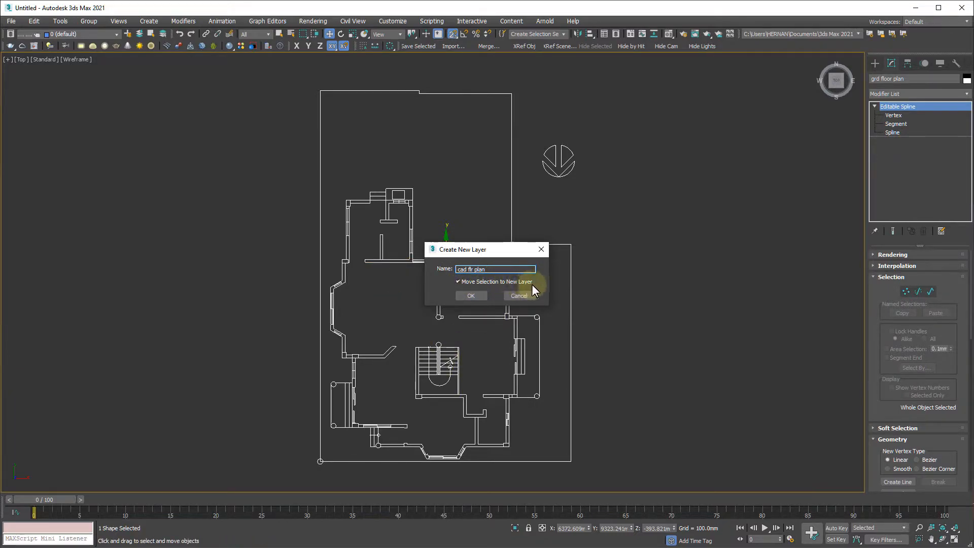
left_click(469, 294)
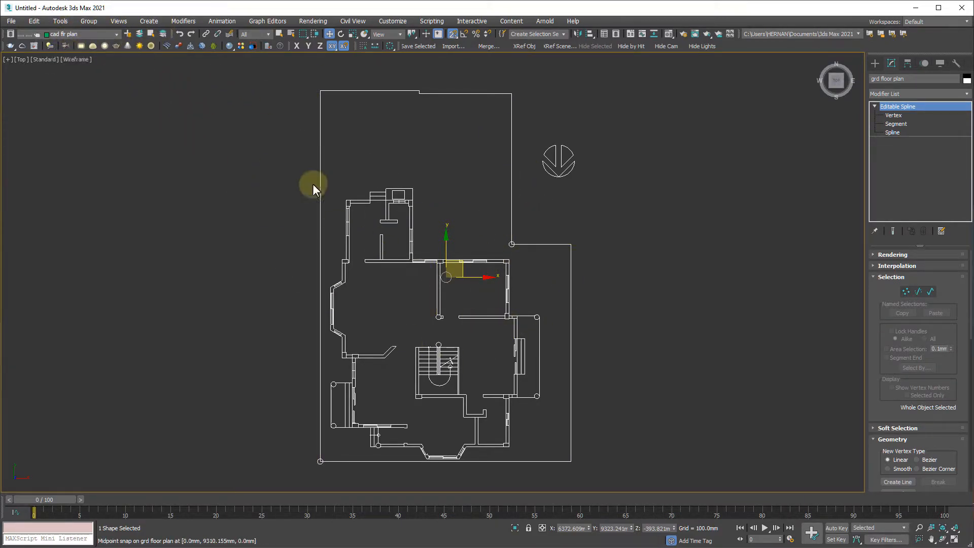
left_click(634, 299)
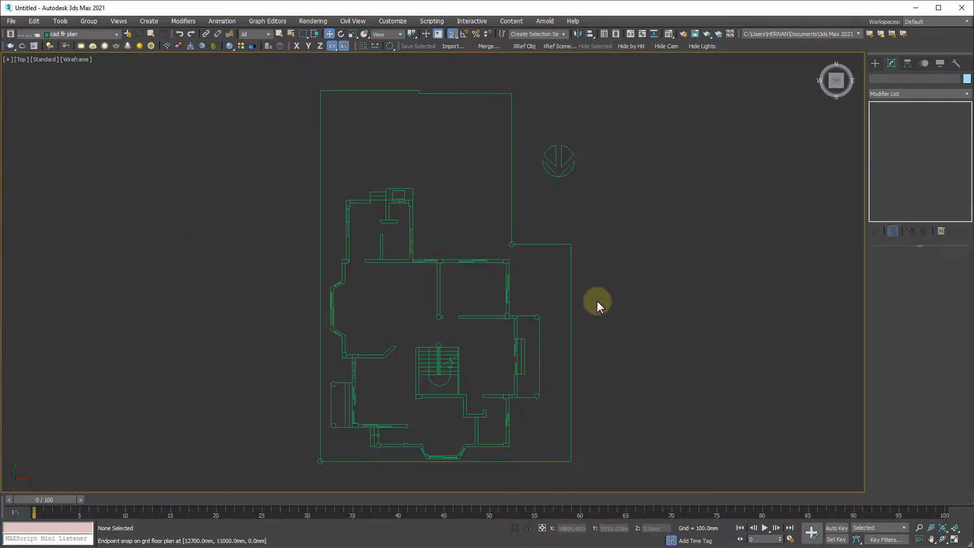
Change the colour of the cad flr plan layer to grey from the 3ds Max palette.
key("ctrl")
key("ctrl")
key("ctrl")
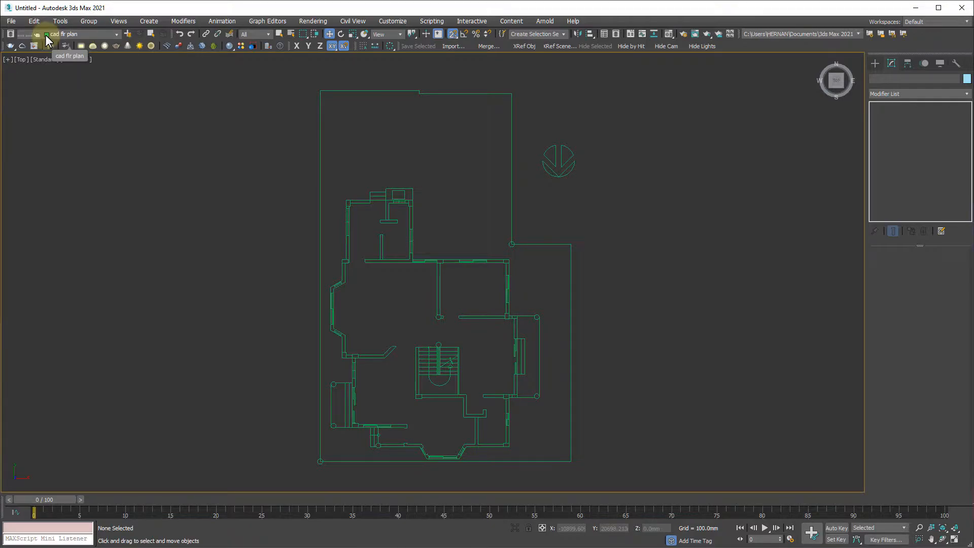
left_click(113, 34)
left_click(114, 36)
left_click(118, 34)
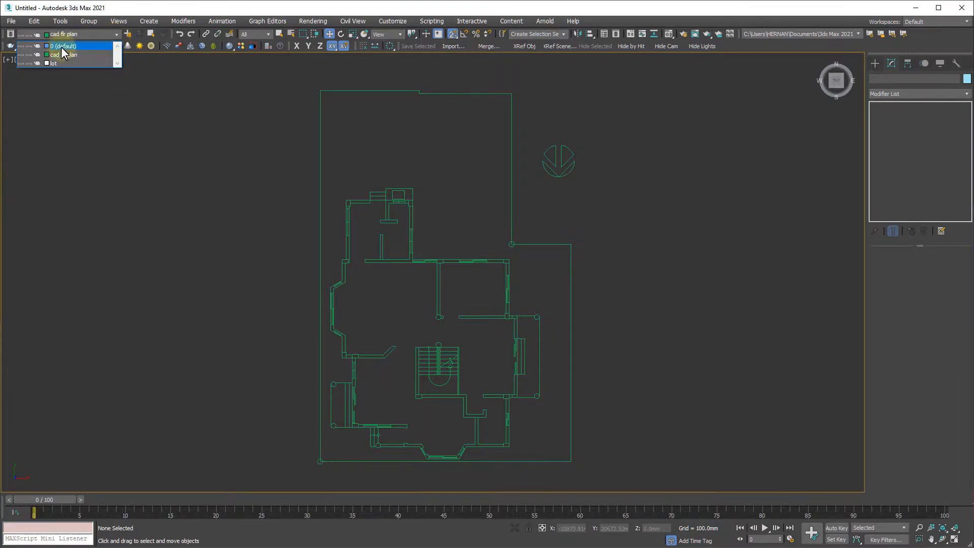
left_click(47, 55)
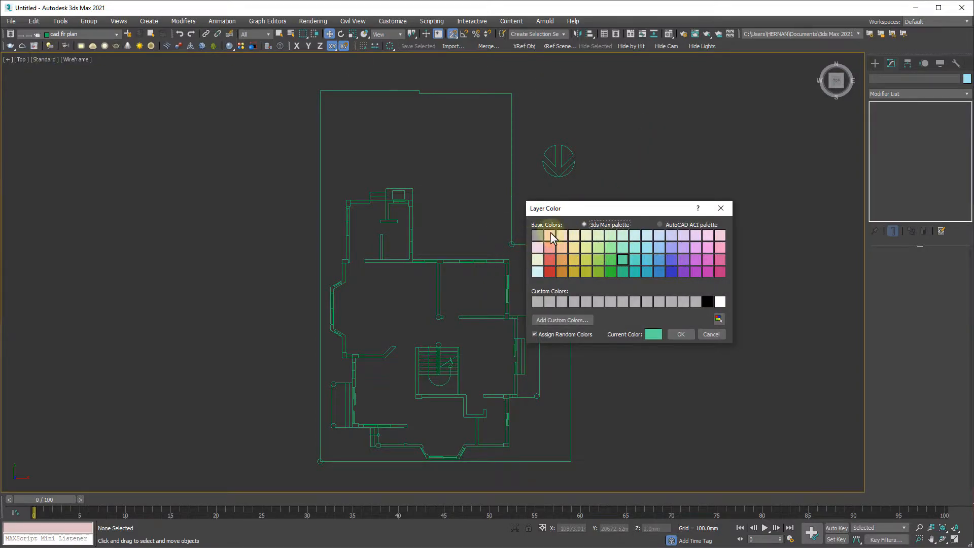
left_click(538, 235)
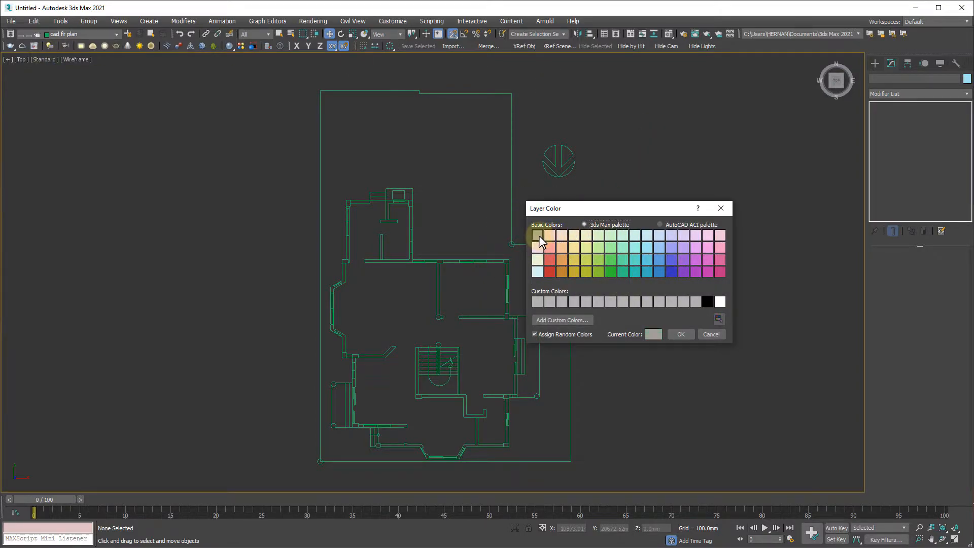
left_click(681, 334)
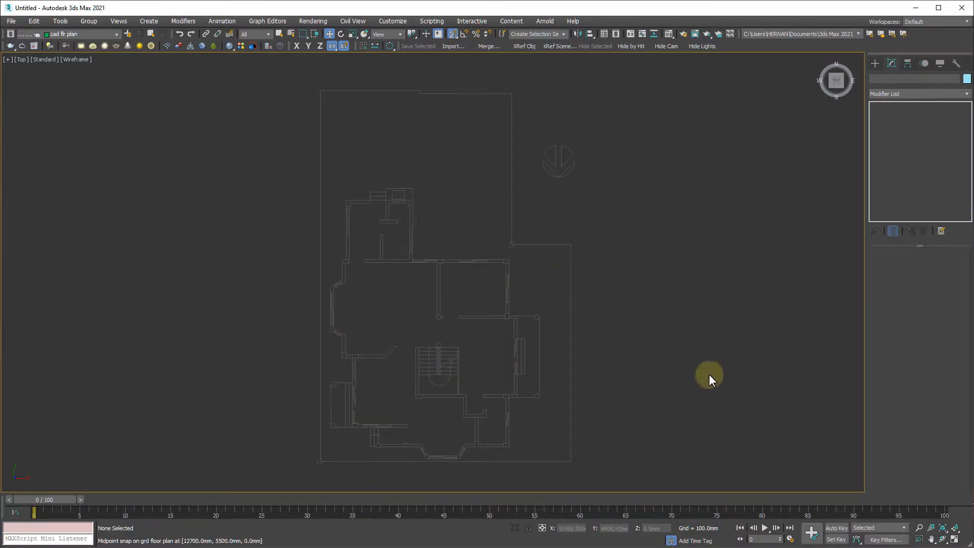
Select the grd floor plan spline in the Top viewport and freeze it.
scroll(605, 344, "down", 3)
scroll(605, 344, "up", 3)
middle_click_drag(539, 344, 594, 360)
middle_click_drag(600, 317, 568, 299)
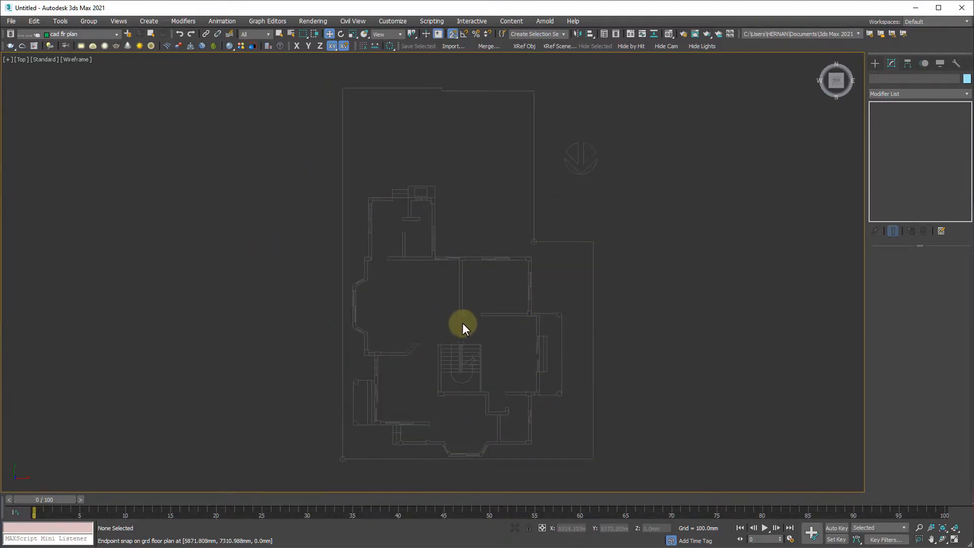
left_click(461, 266)
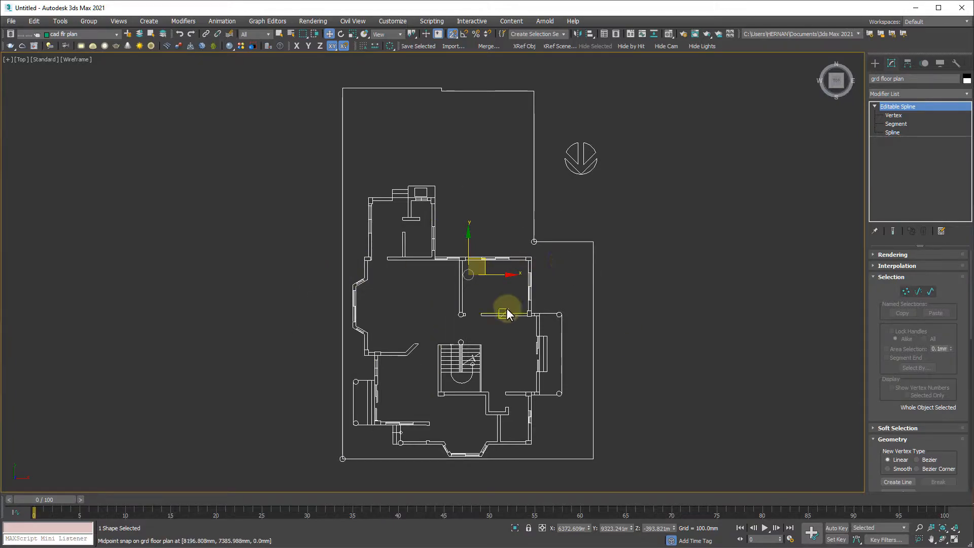
left_click(647, 313)
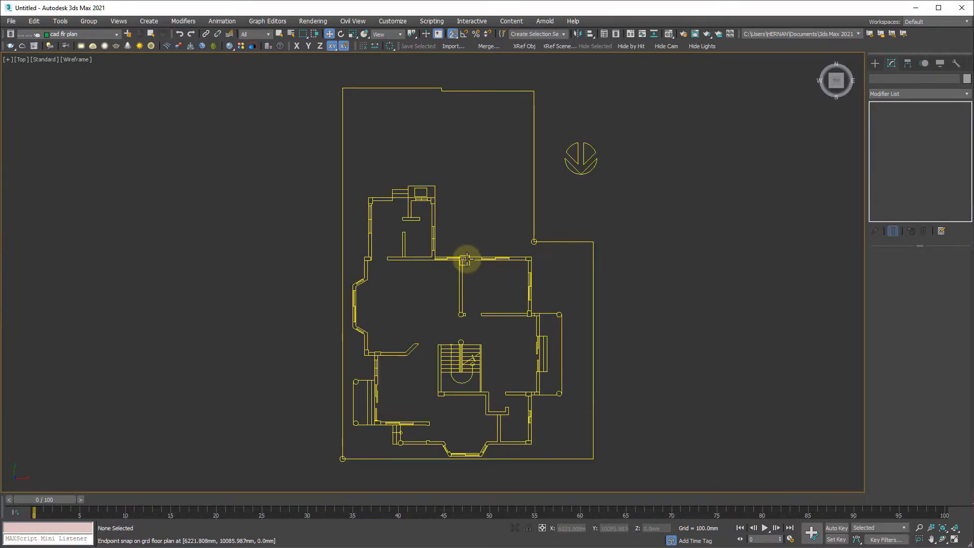
left_click(463, 260)
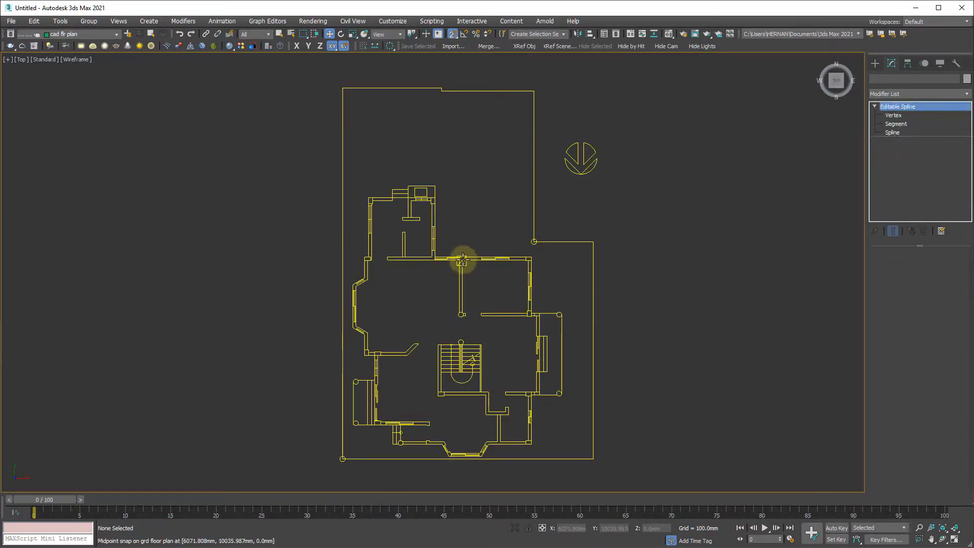
right_click(461, 259)
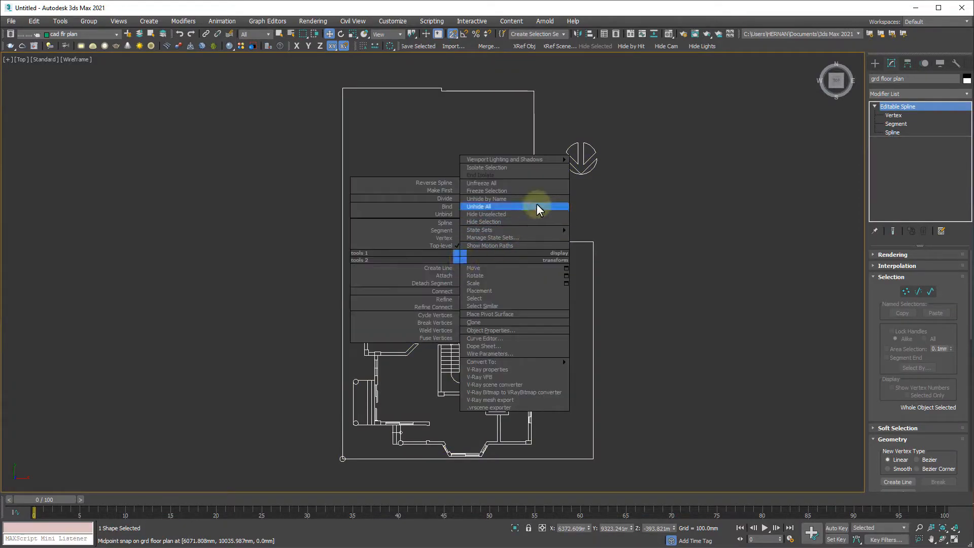
left_click(482, 191)
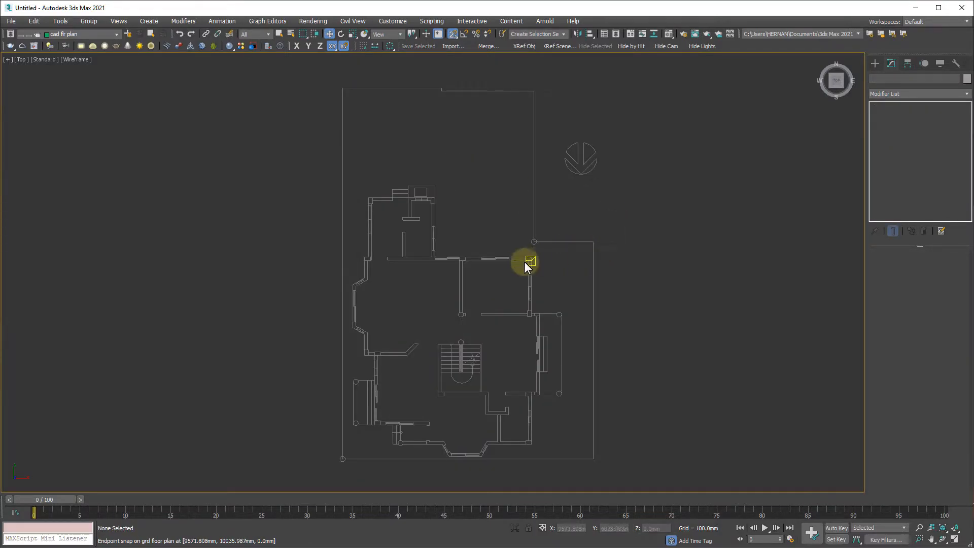
Try to select the frozen floor plan with selection windows and directly on its wall lines.
left_click_drag(721, 76, 193, 456)
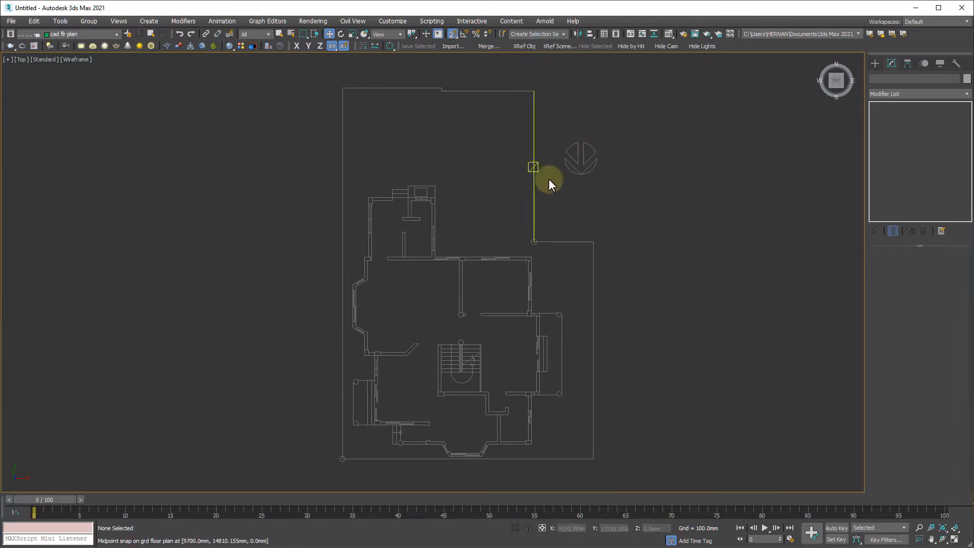
left_click_drag(595, 275, 337, 399)
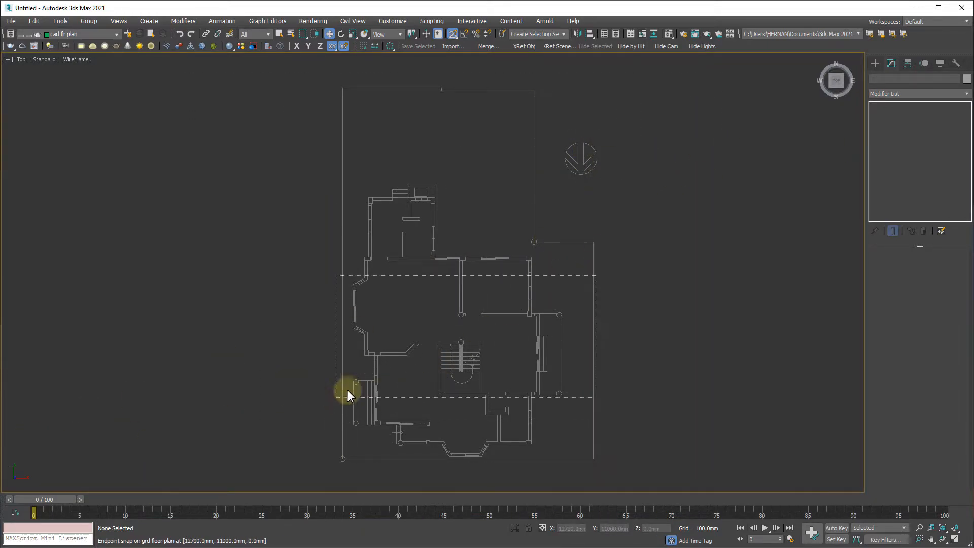
left_click_drag(199, 444, 199, 443)
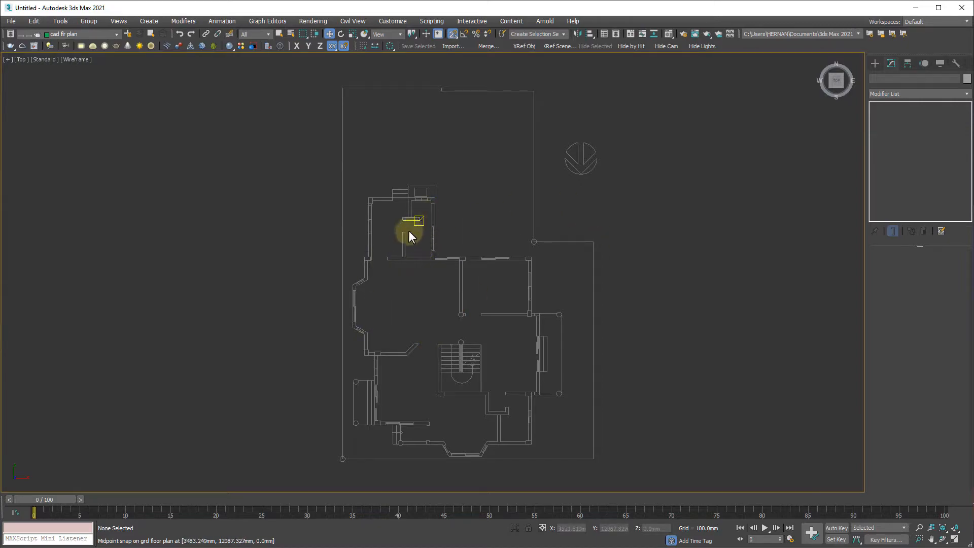
left_click(425, 264)
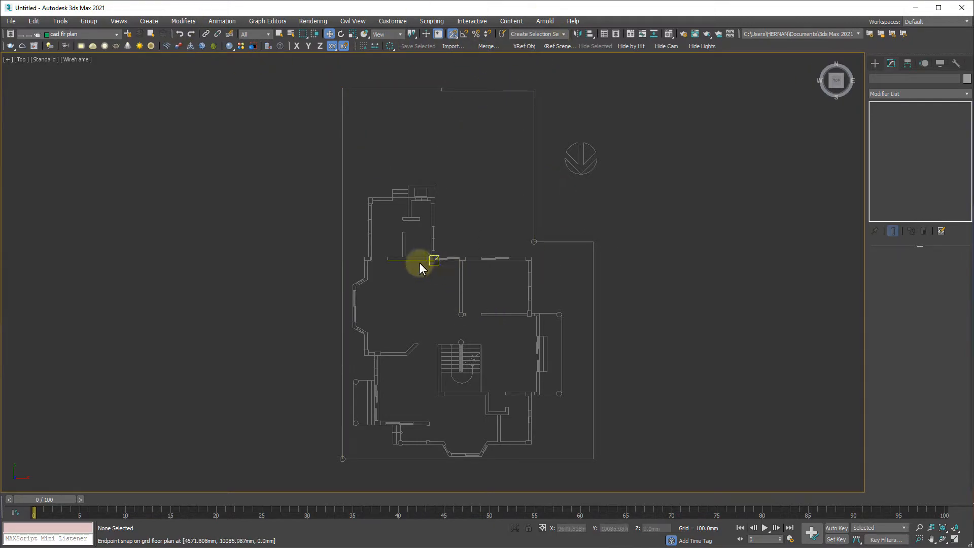
Check the Snap to frozen objects option and the Endpoint and Midpoint snaps in the Grid and Snap Settings, and close the dialog.
right_click(452, 35)
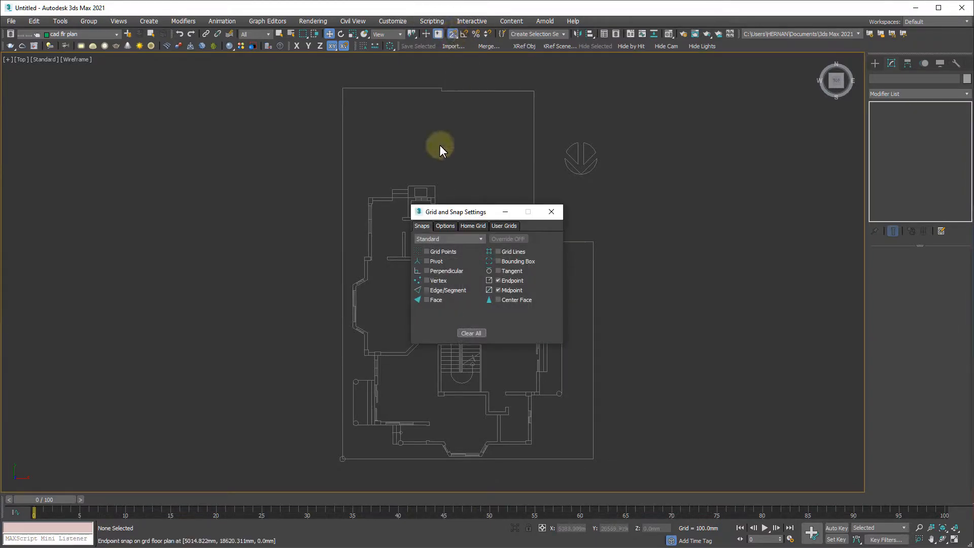
left_click(445, 226)
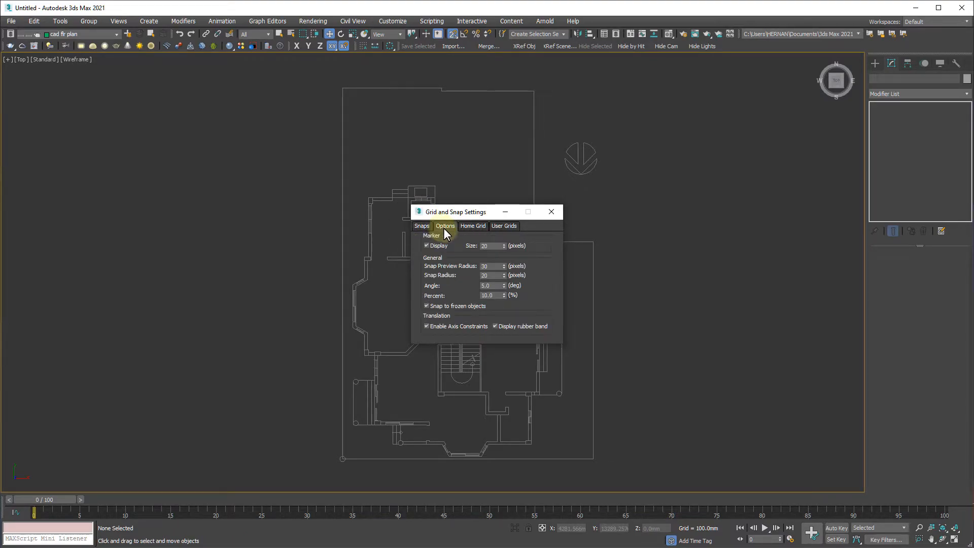
key("ctrl")
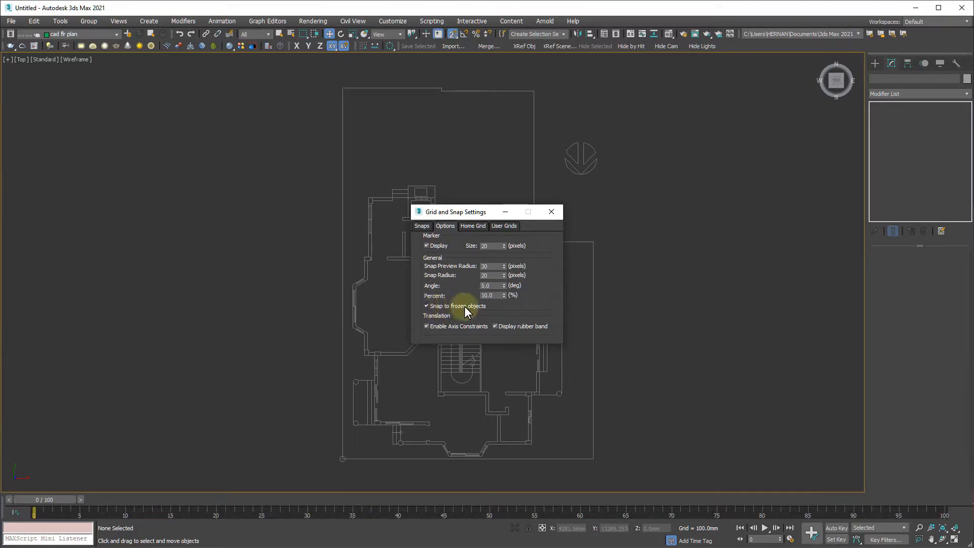
key("ctrl")
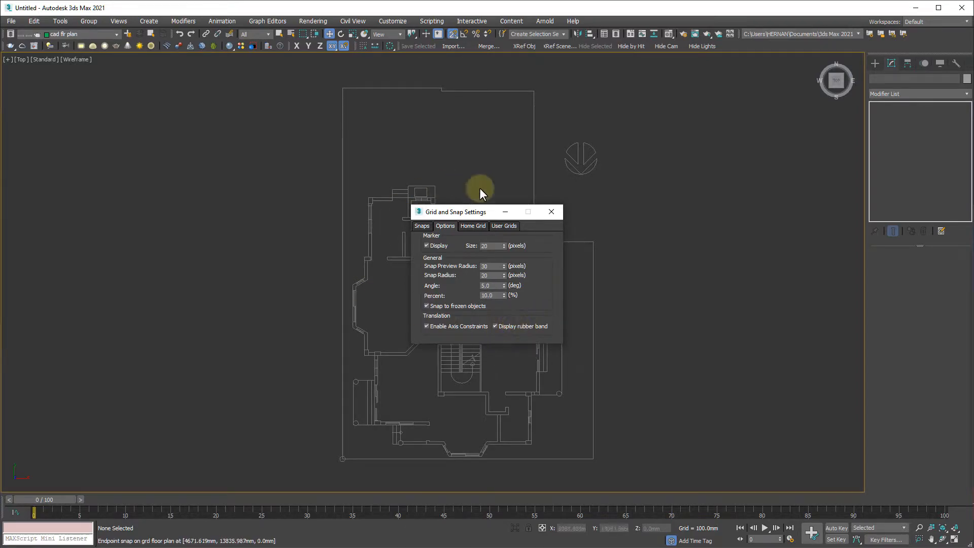
left_click(421, 227)
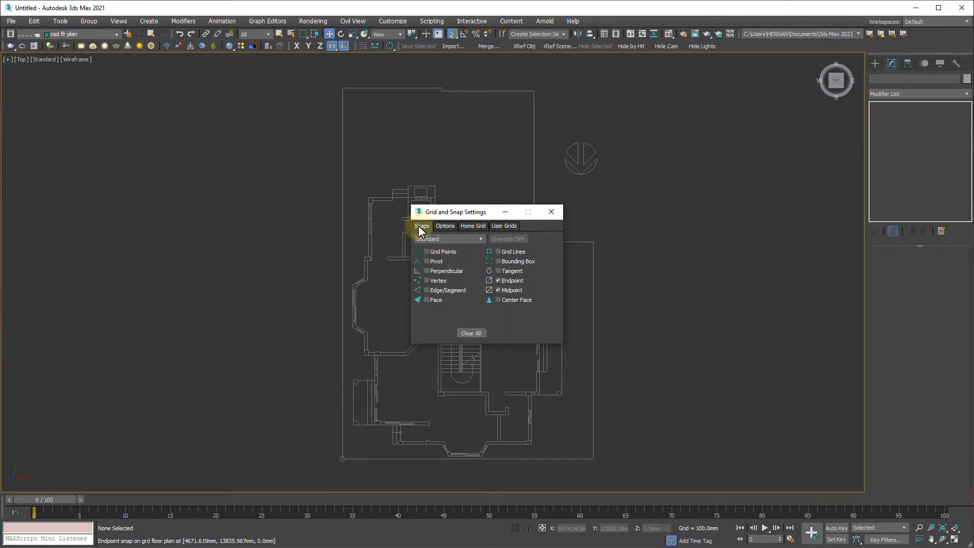
left_click(511, 279)
left_click(509, 290)
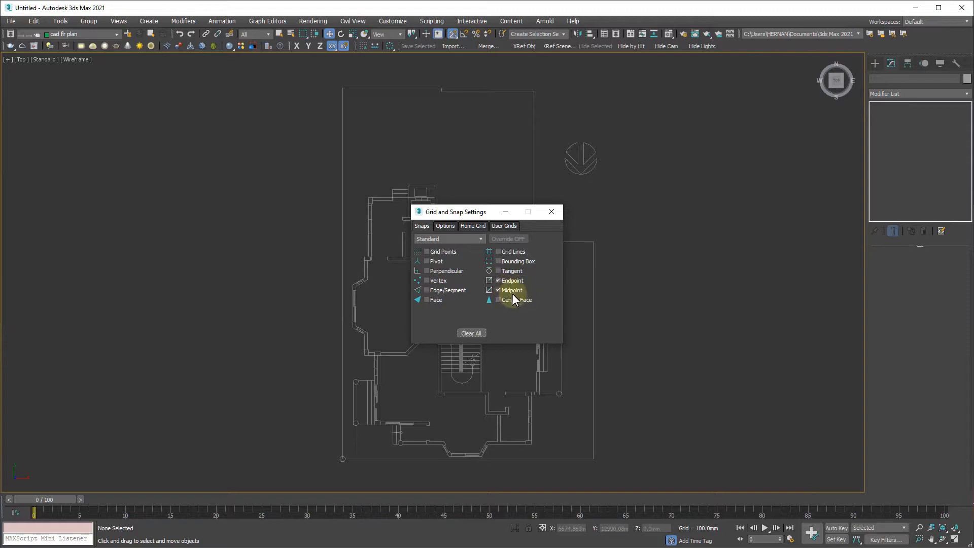
left_click(555, 213)
Save the scene as "Exterior project" in the Exterior tutorial folder in 3ds Max (*.max) format.
mouse_move(373, 324)
middle_mouse_down()
mouse_move(308, 325)
mouse_move(369, 320)
middle_mouse_up()
scroll(369, 319, "down", 3)
scroll(394, 333, "up", 3)
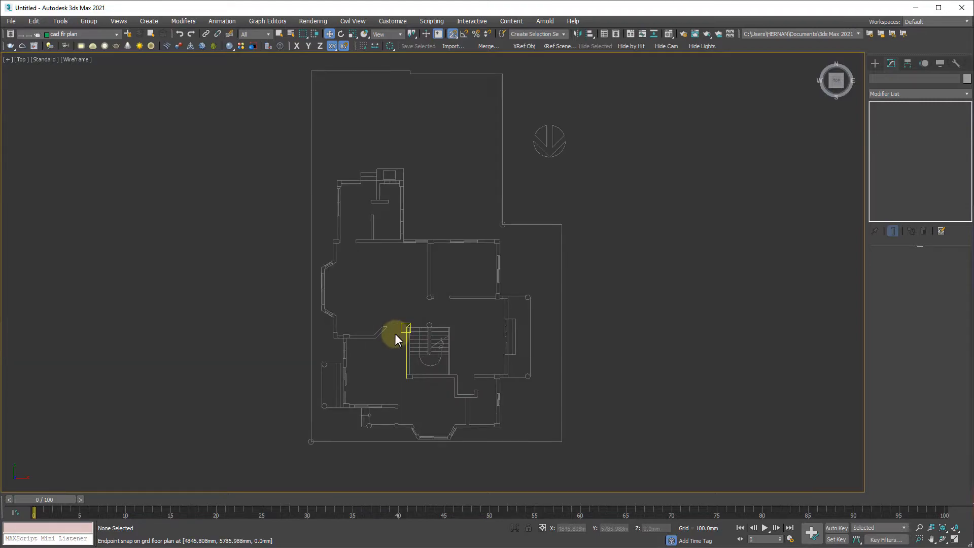
middle_click_drag(392, 333, 402, 290)
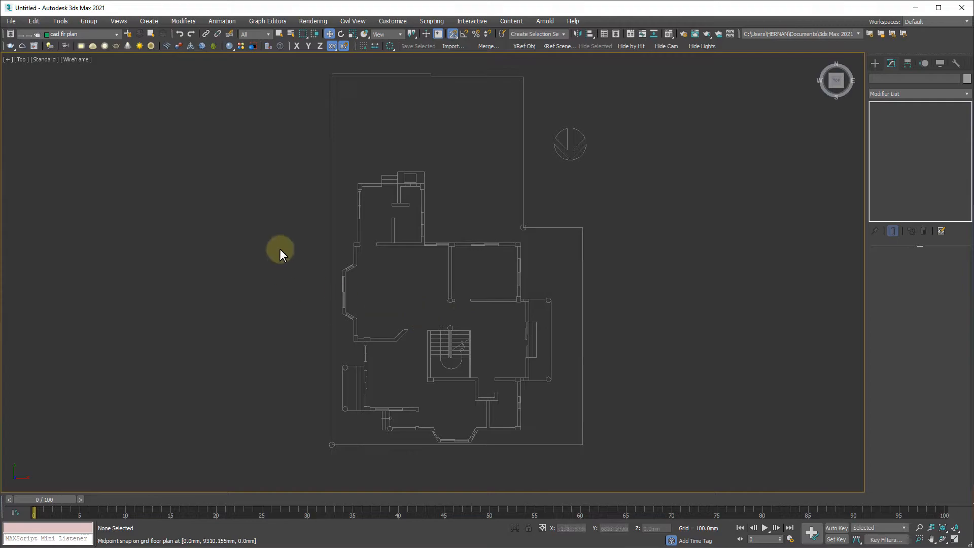
left_click(11, 22)
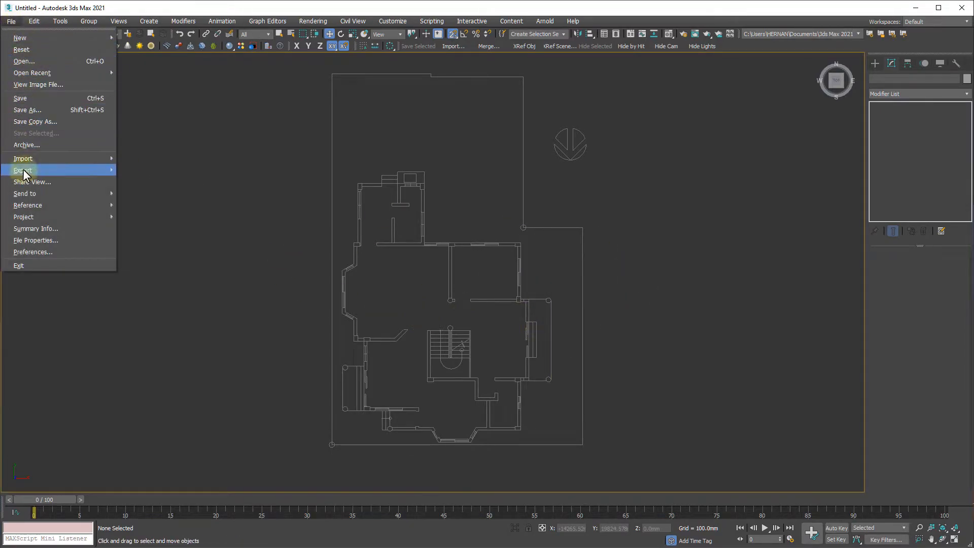
left_click(21, 98)
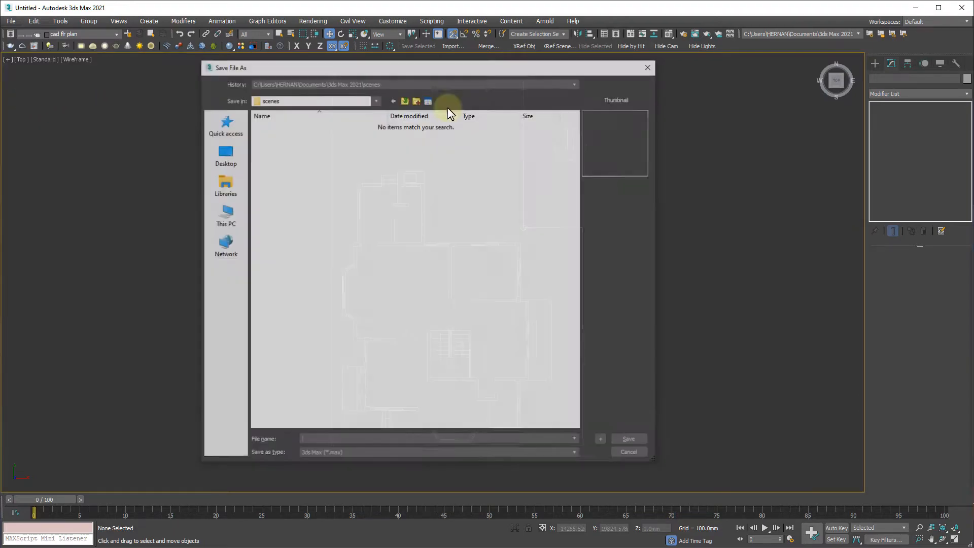
left_click(348, 81)
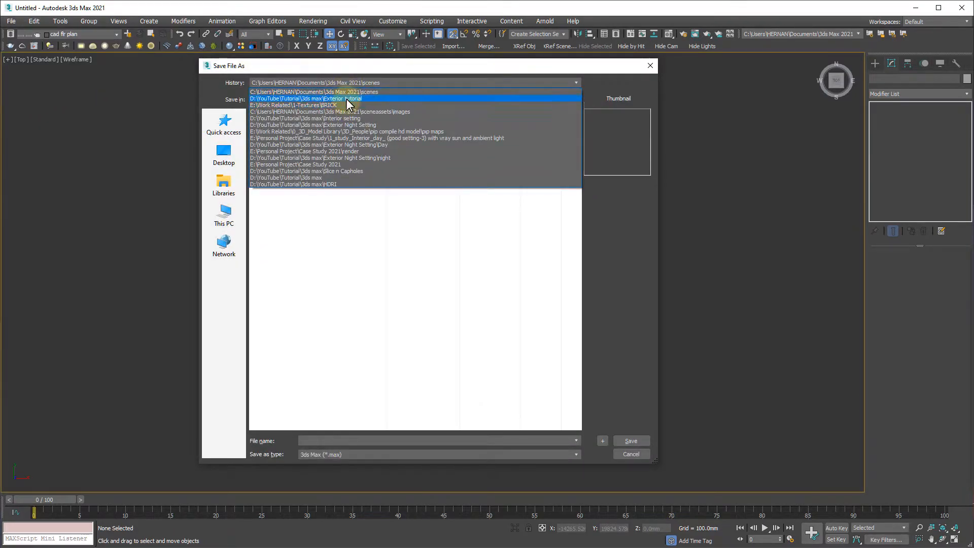
left_click(372, 108)
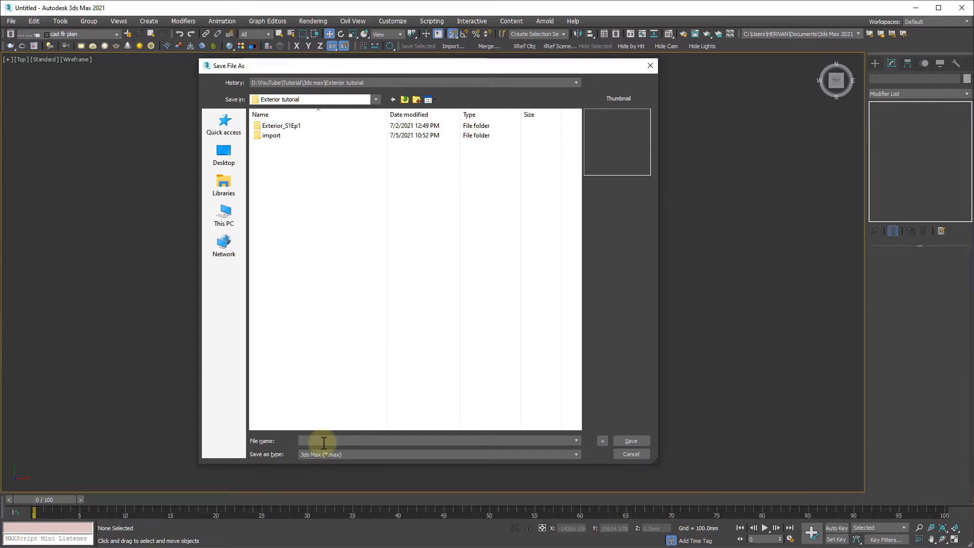
type("Exter")
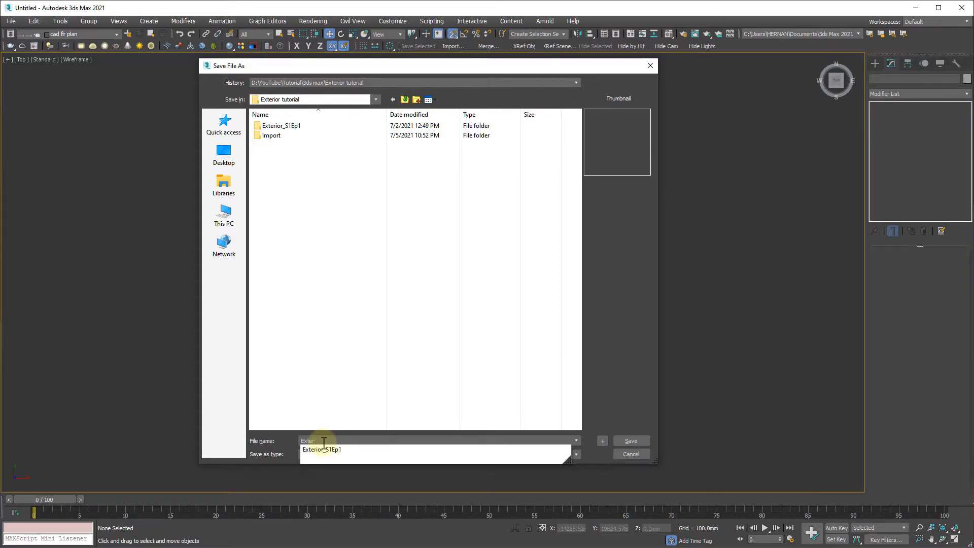
type("ie")
key("BackSpace")
type("or Proje")
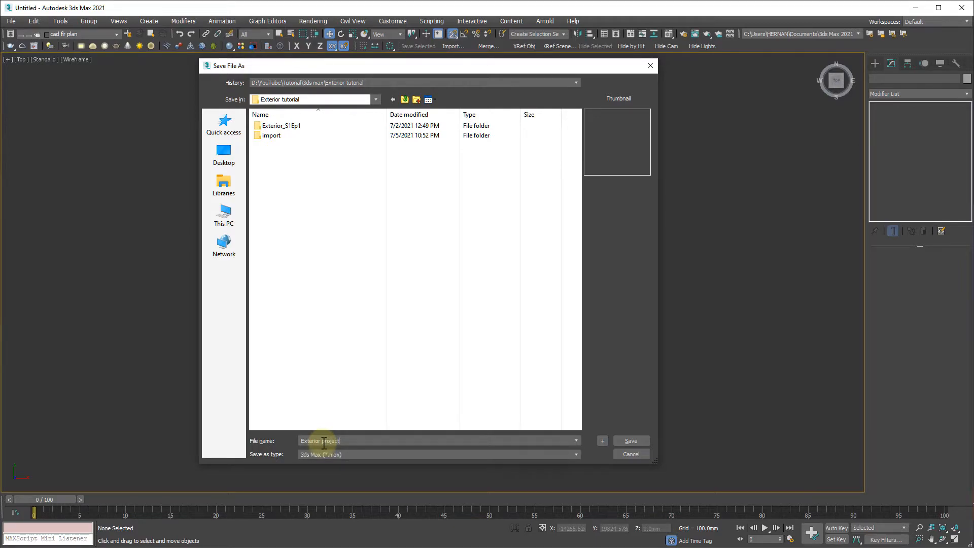
left_click(629, 441)
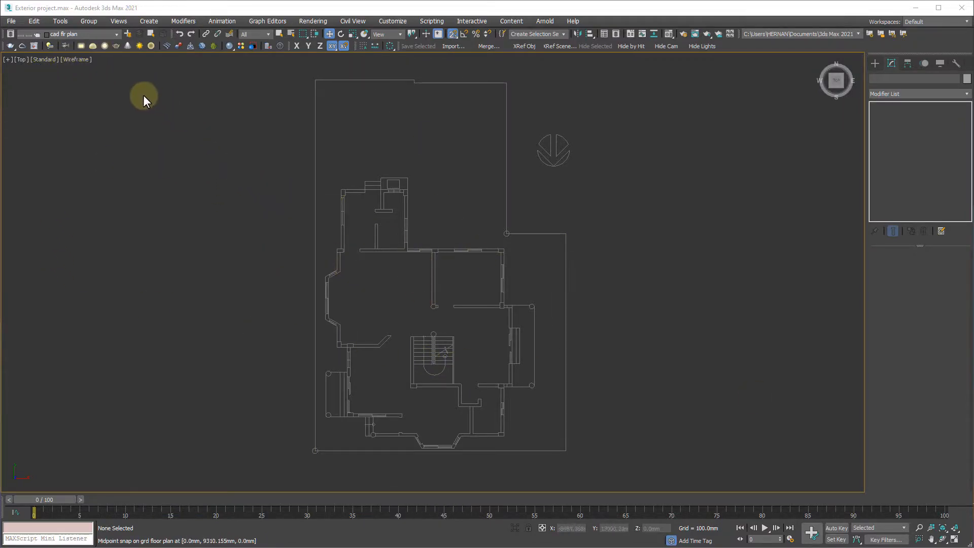
Create a new layer named "wall" without moving any selection to it.
left_click(127, 35)
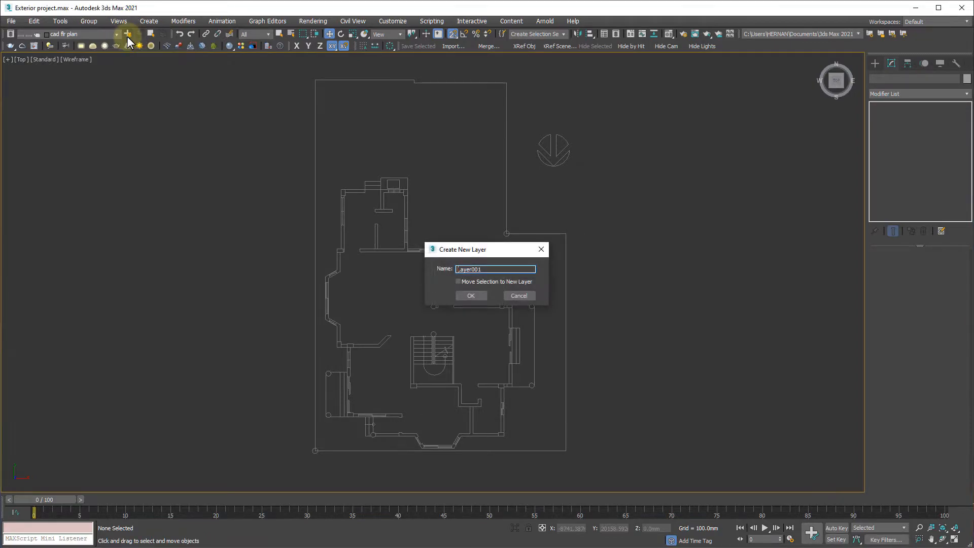
double_click(485, 269)
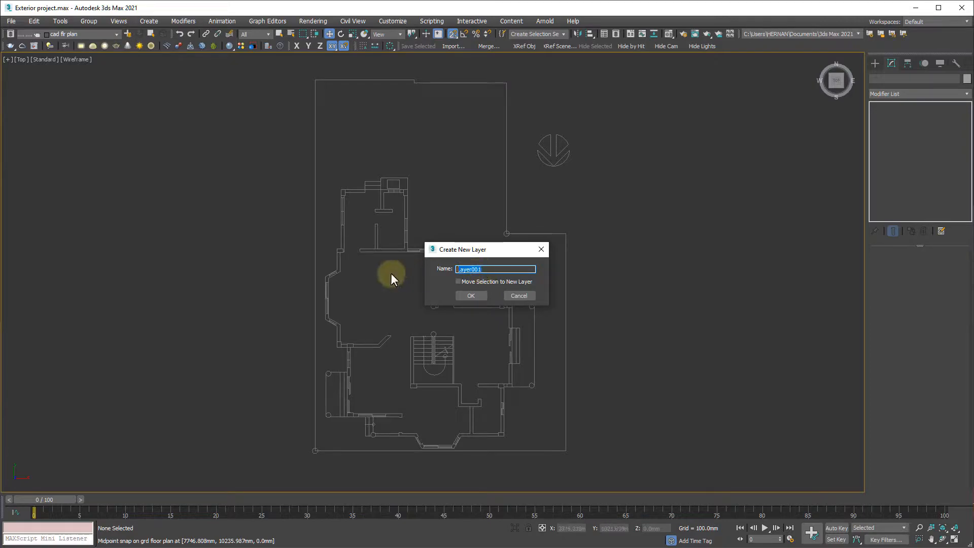
type("wall")
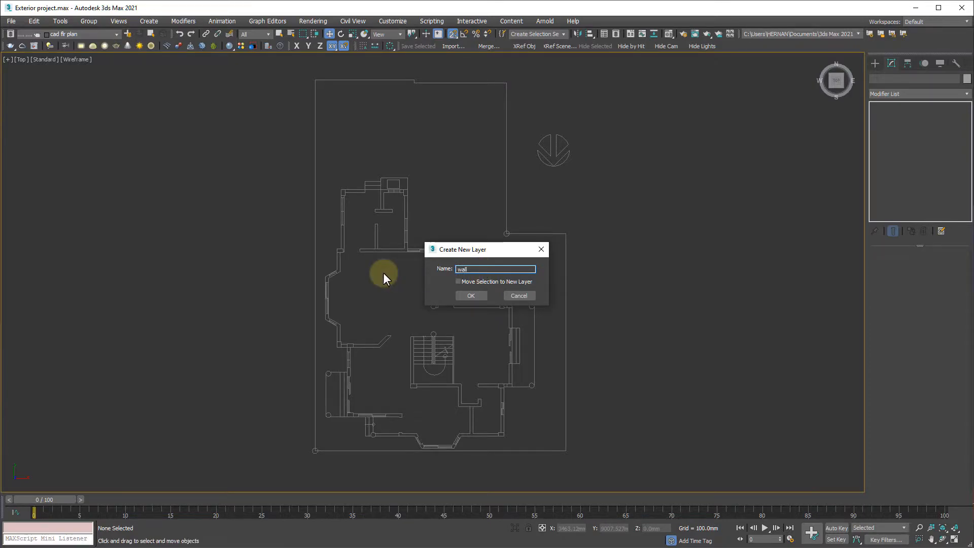
key("ctrl")
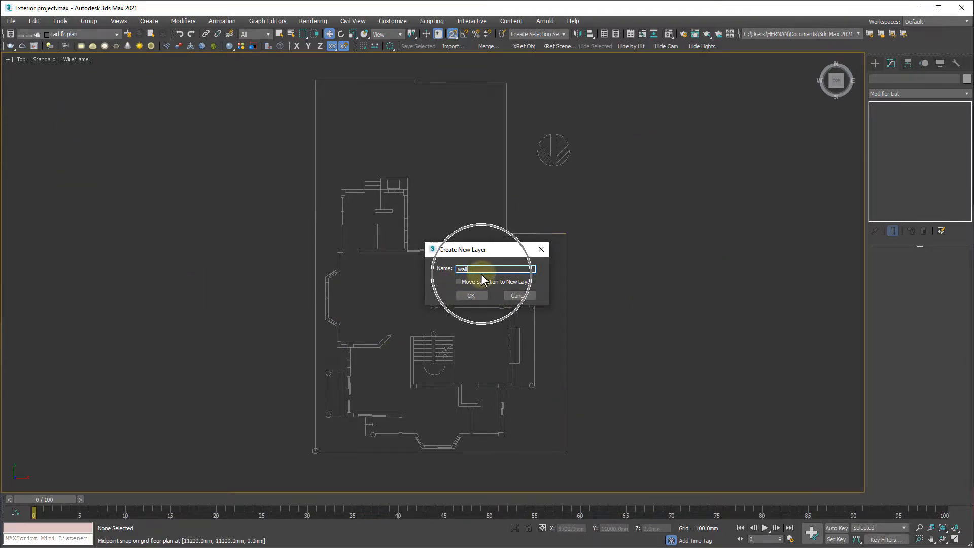
key("ctrl")
left_click(471, 295)
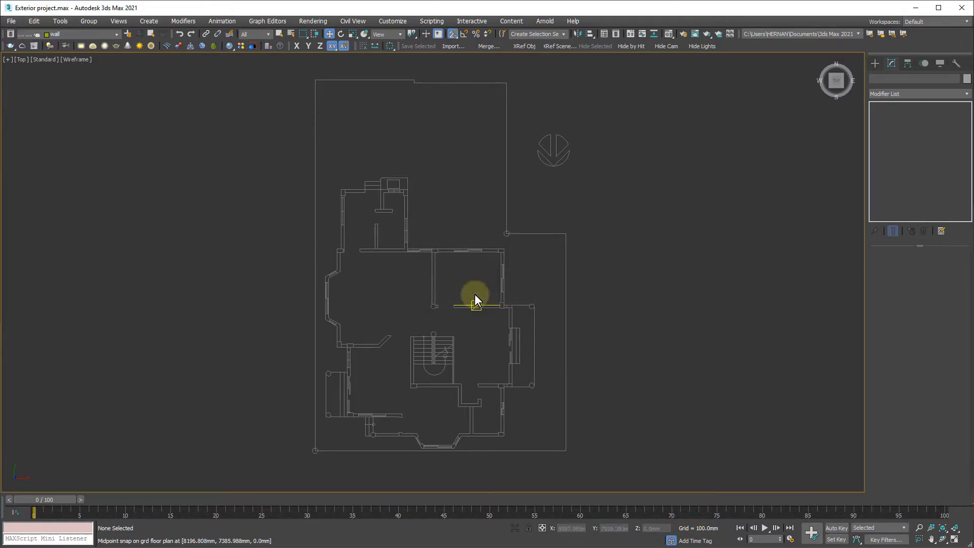
Set the colour of the "wall" layer to light blue.
left_click(108, 35)
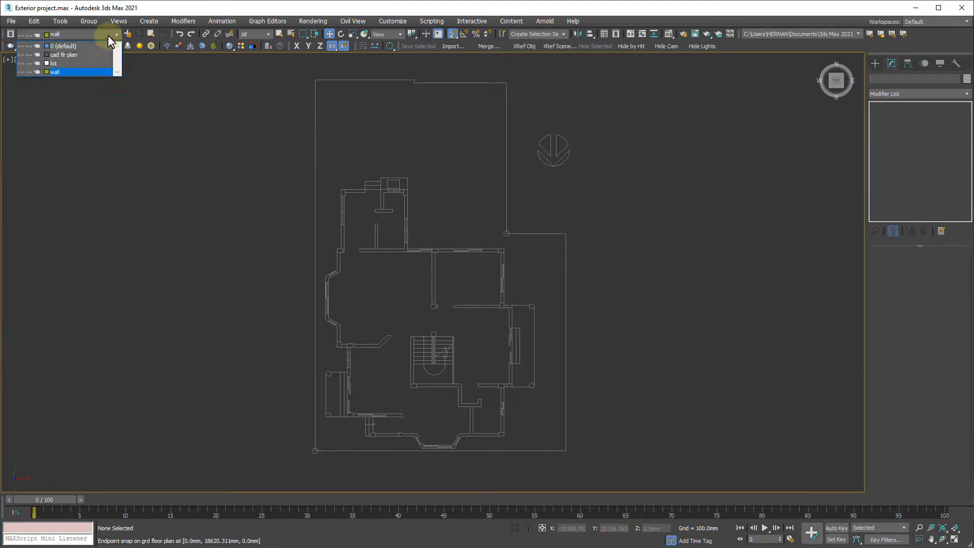
left_click(46, 71)
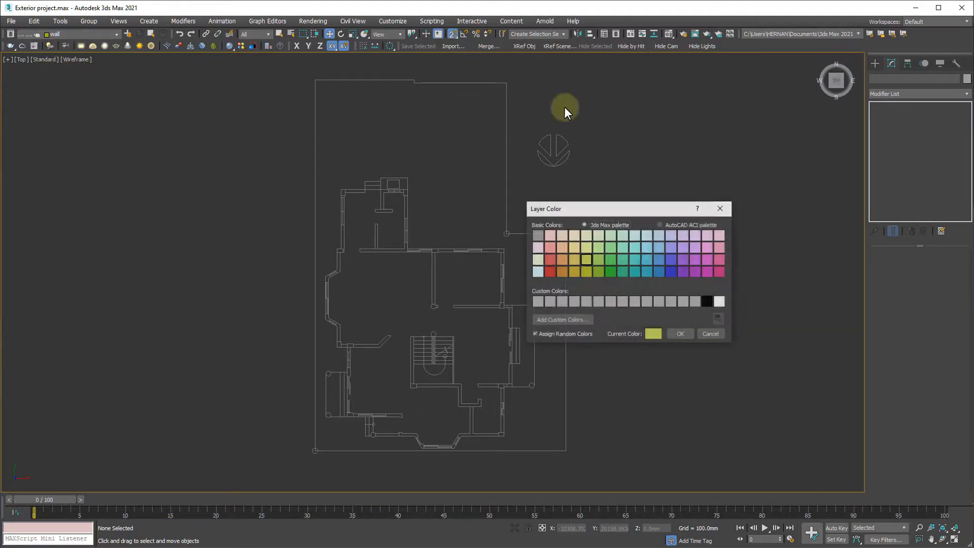
left_click(649, 235)
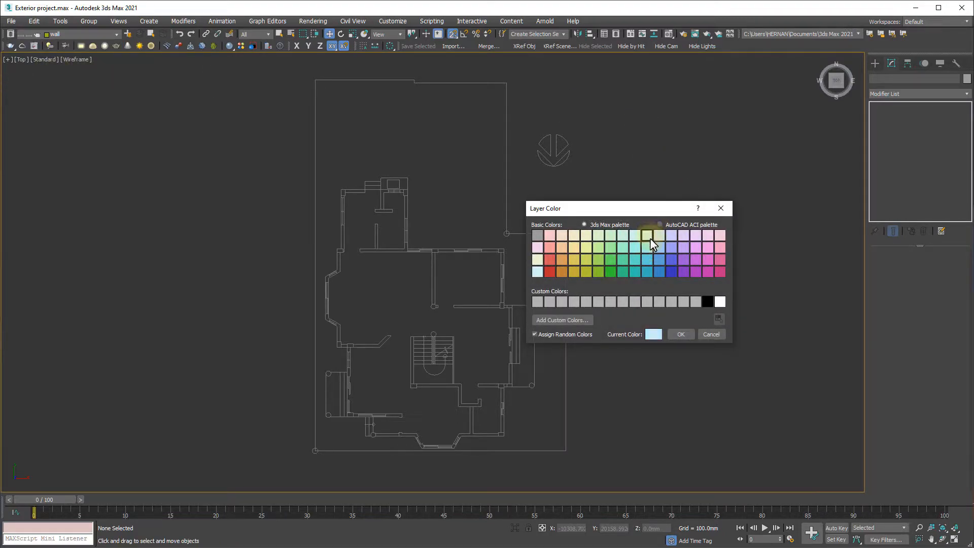
left_click(681, 334)
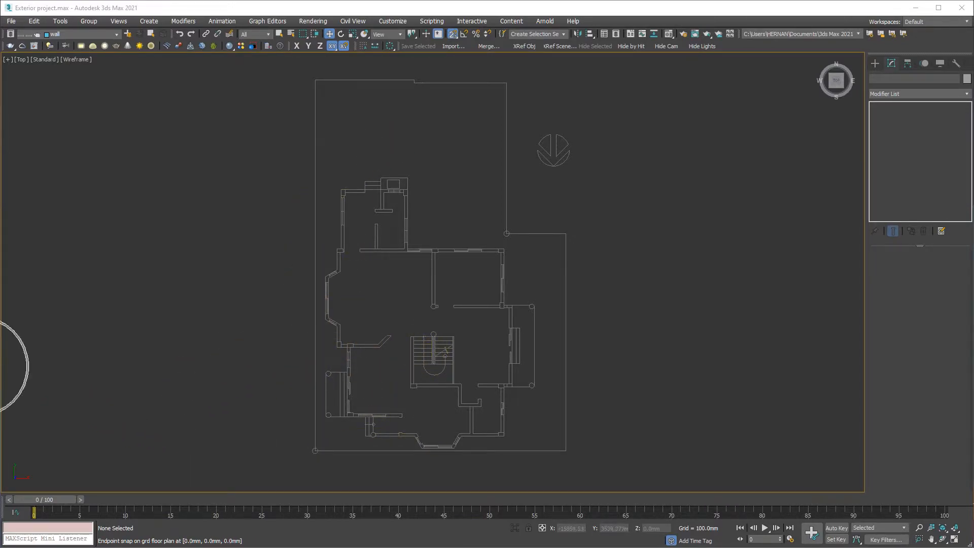
Switch to ANGEDANFINALPLAN.dwg in AutoCAD and examine the floor level, roof beam and wall height dimensions on the front elevation.
mouse_move(1, 360)
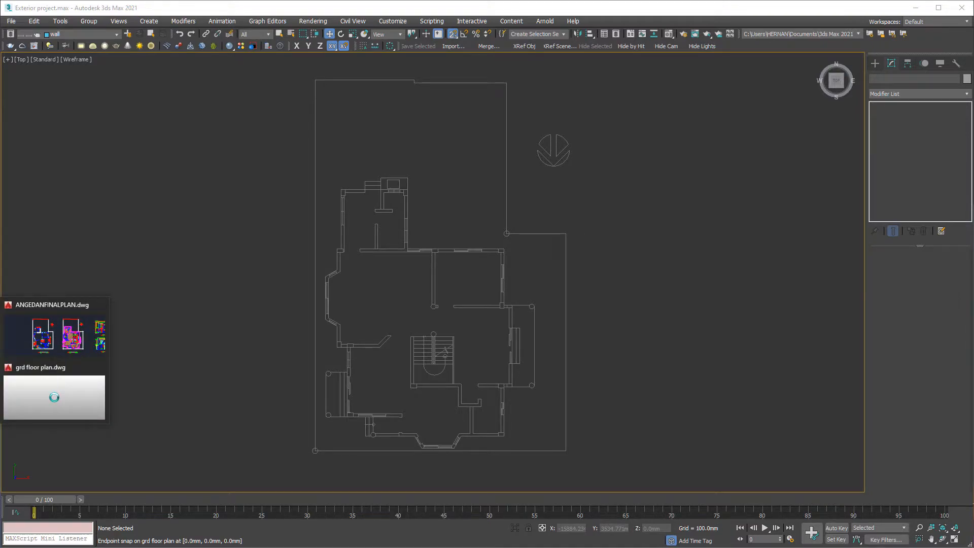
left_click(44, 354)
middle_click_drag(475, 244, 477, 278)
scroll(369, 282, "up", 6)
middle_click_drag(368, 283, 354, 294)
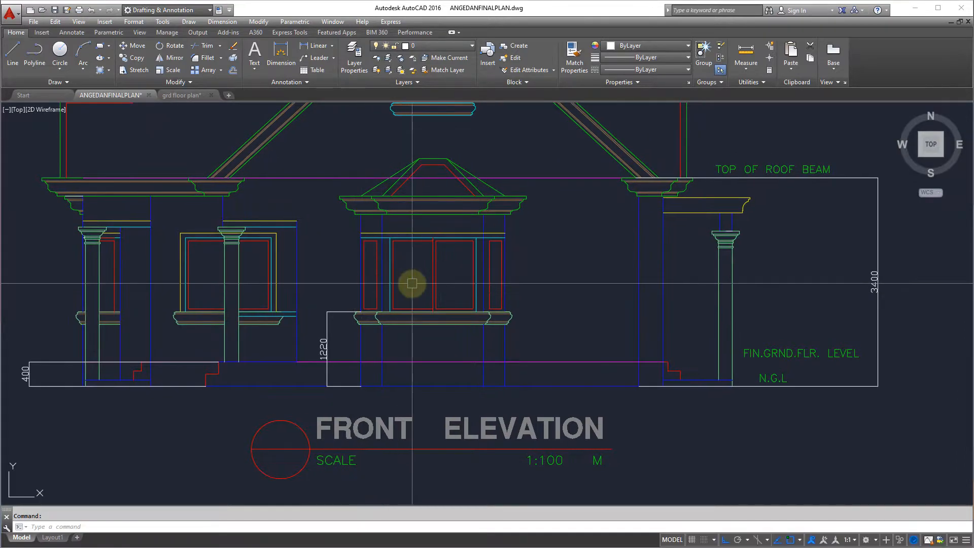
middle_click_drag(667, 285, 663, 302)
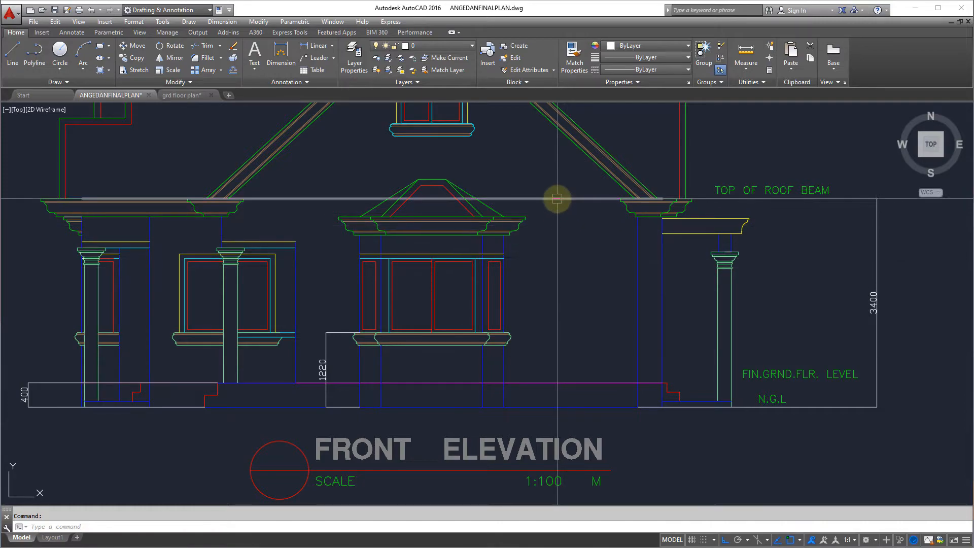
middle_click_drag(633, 376, 582, 364)
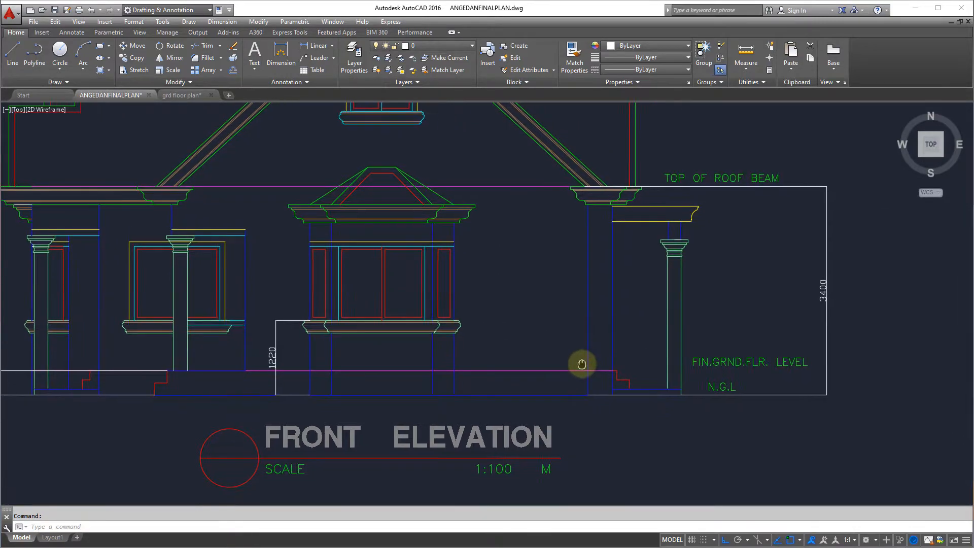
middle_click_drag(726, 325, 614, 333)
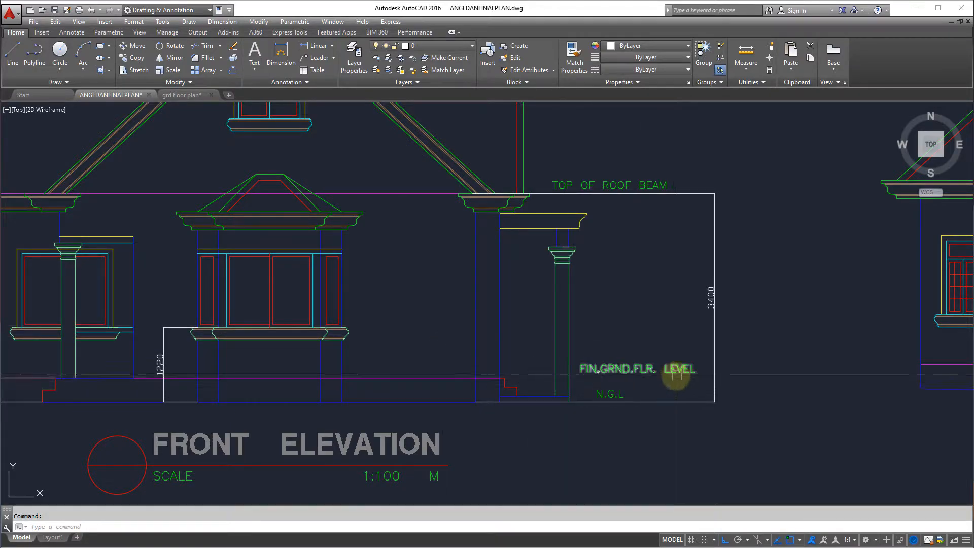
scroll(739, 352, "up", 2)
left_click(680, 289)
left_click(688, 287)
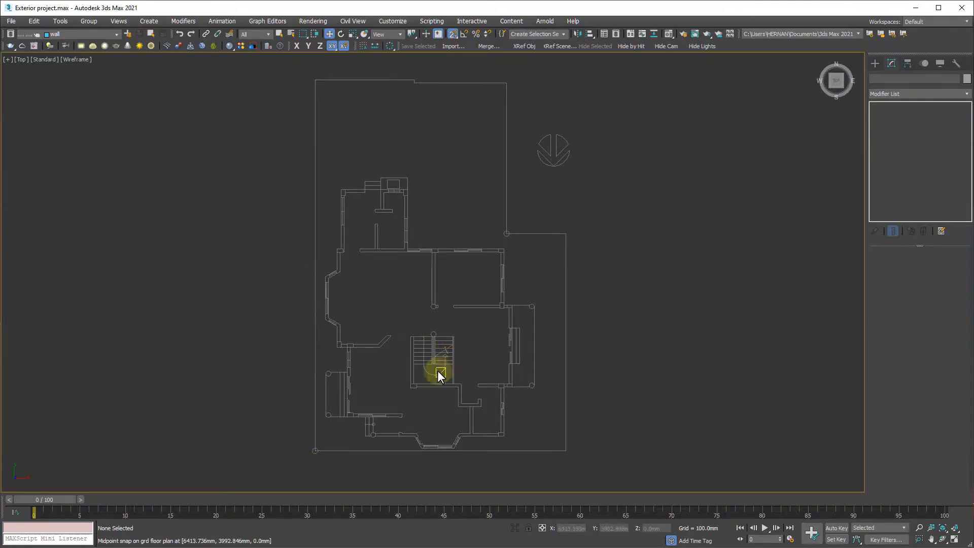
Start the Line spline tool in the 3ds Max scene and check the Endpoint and Midpoint snap settings.
scroll(434, 355, "down", 1)
scroll(386, 281, "up", 2)
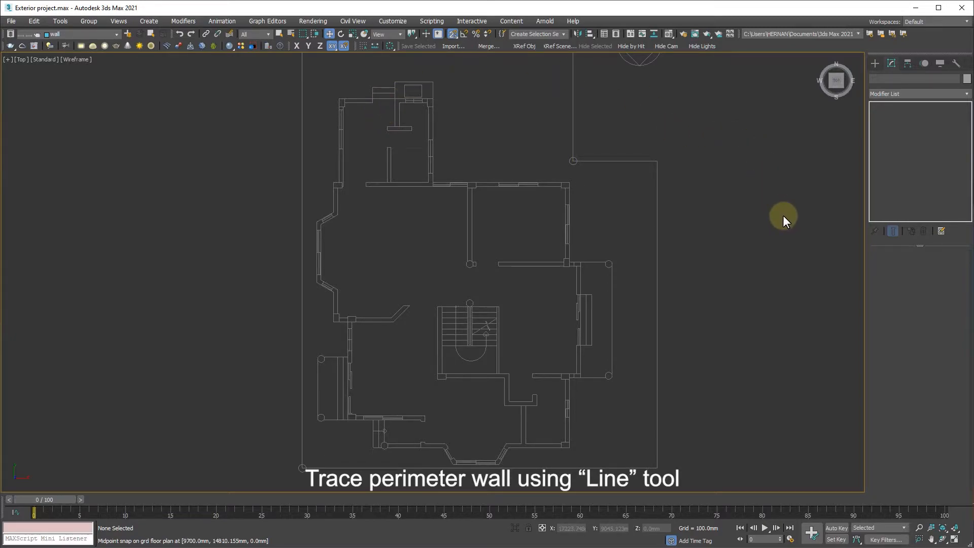
middle_click_drag(523, 331, 536, 323)
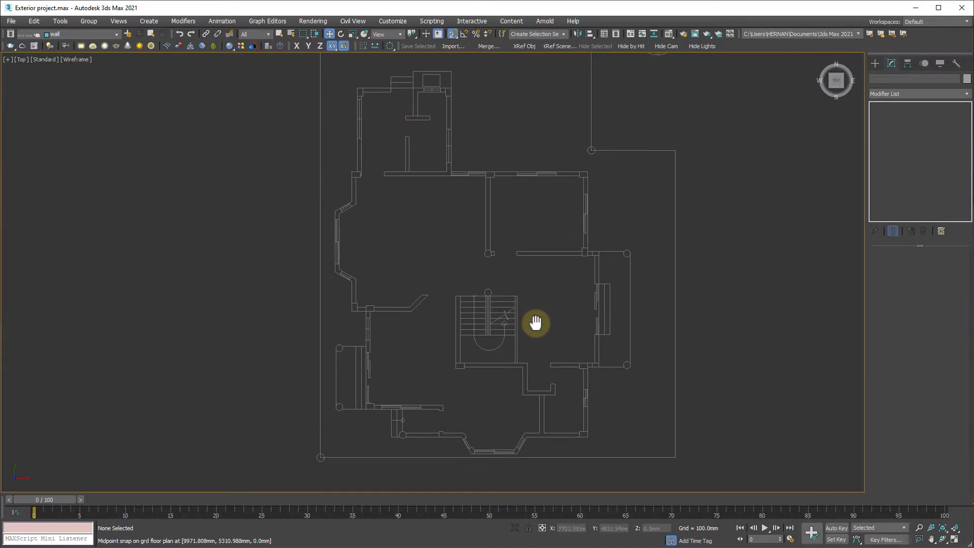
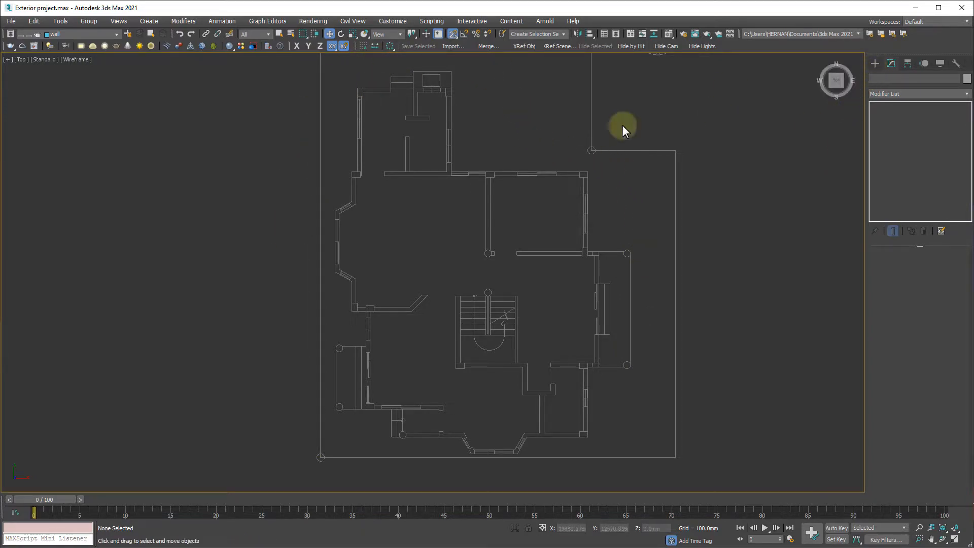
left_click(875, 64)
key("ctrl")
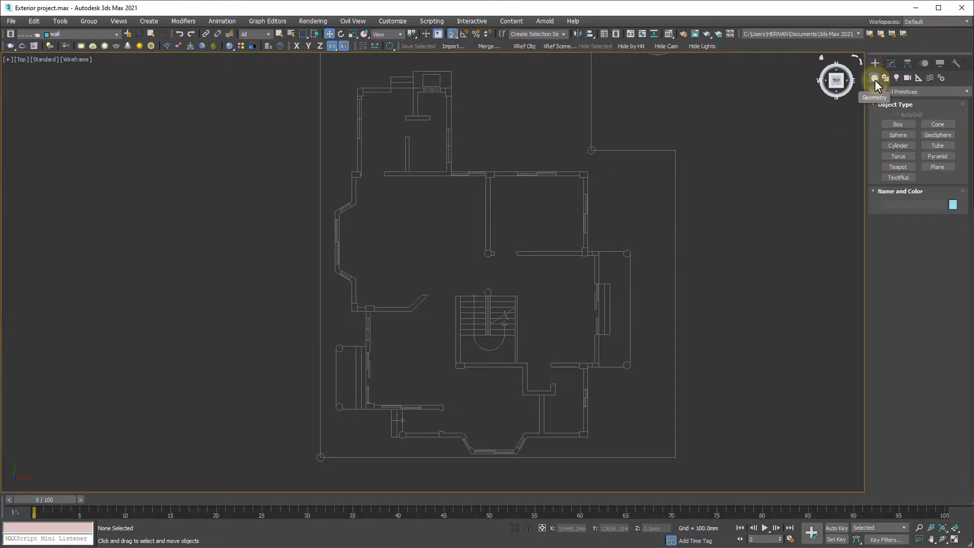
key("ctrl")
key("ctrl")
left_click(885, 78)
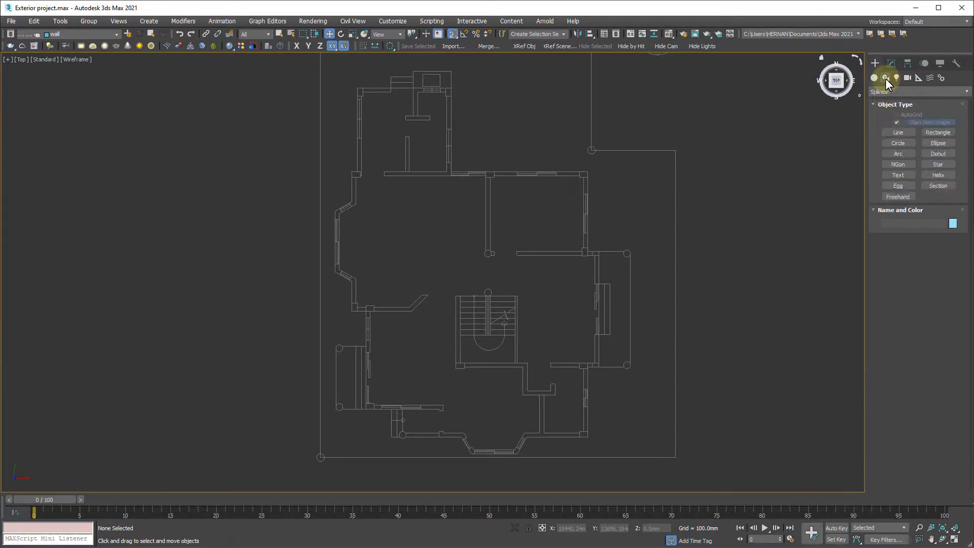
key("ctrl")
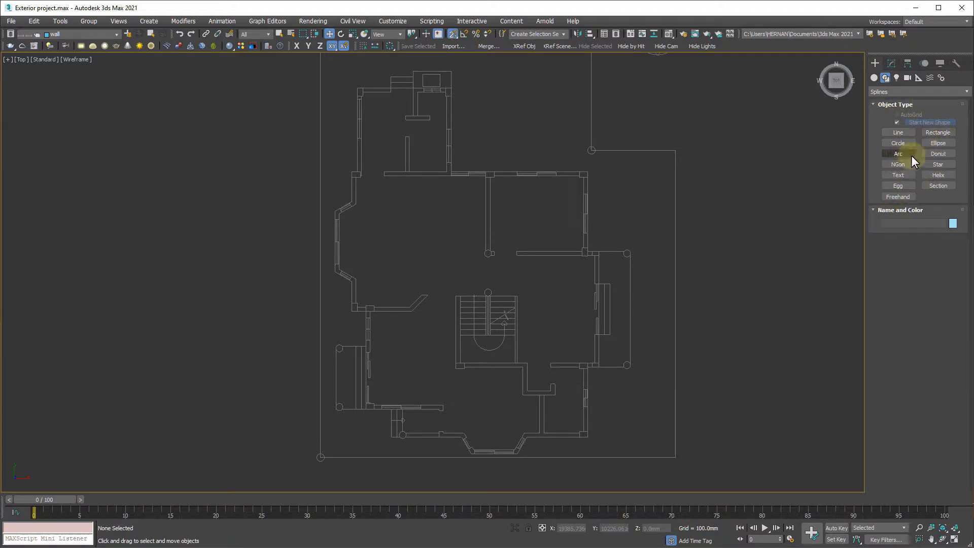
left_click(898, 132)
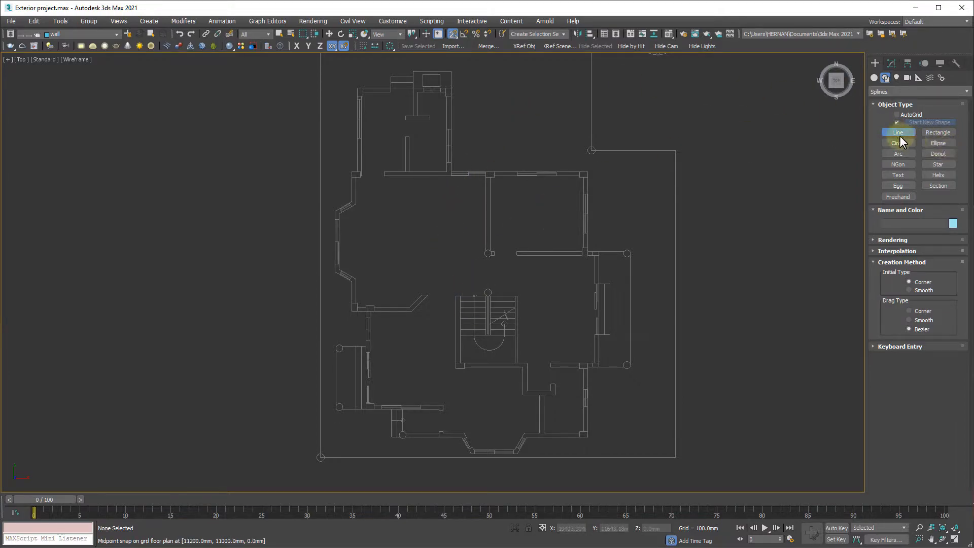
right_click(452, 34)
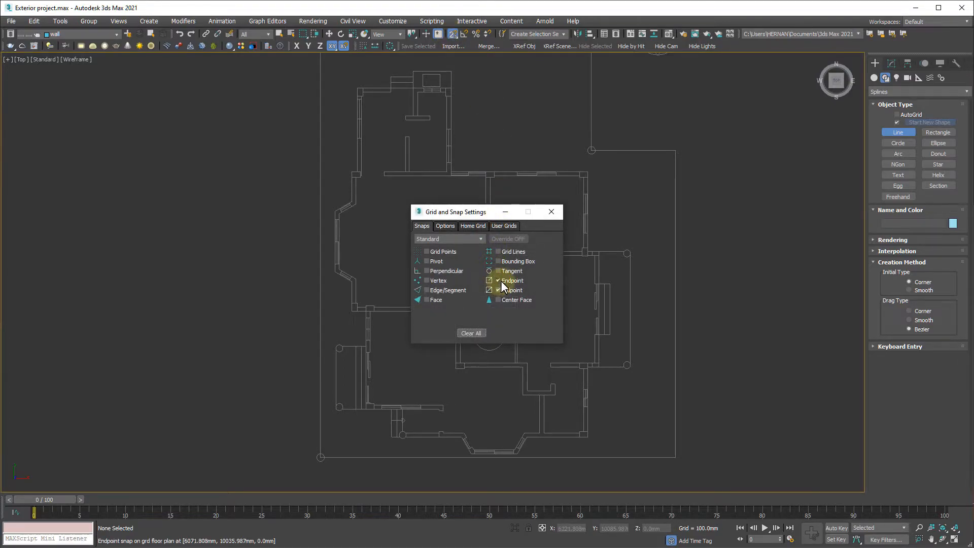
left_click(500, 290)
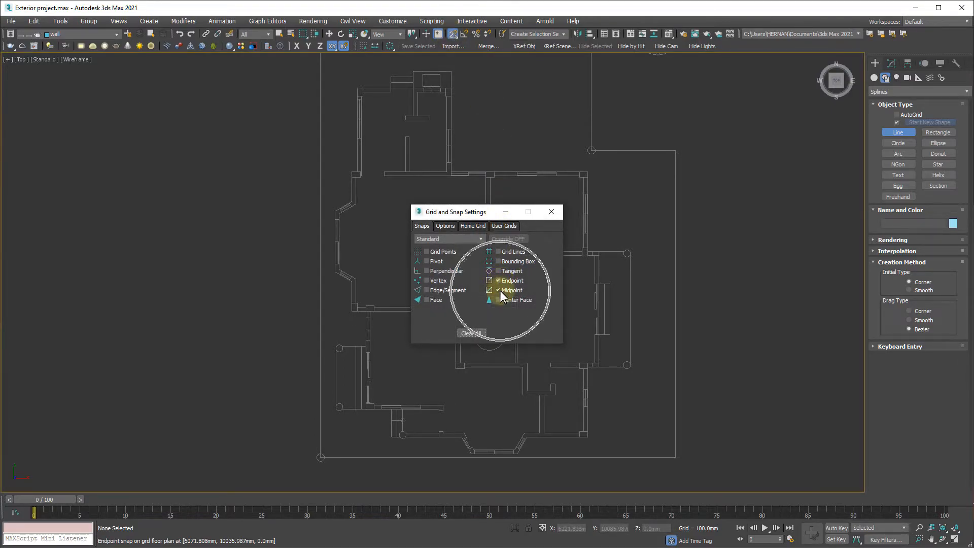
left_click(551, 211)
Start the perimeter line at the outer south-west column corner and trace along the window wall to the entrance, with vertices at the window edges.
mouse_move(452, 425)
middle_mouse_down()
mouse_move(452, 354)
mouse_move(407, 377)
middle_mouse_up()
scroll(446, 387, "up", 6)
middle_click_drag(645, 383, 591, 374)
scroll(457, 368, "down", 5)
scroll(397, 352, "up", 2)
scroll(440, 351, "up", 3)
middle_click_drag(371, 323, 228, 368)
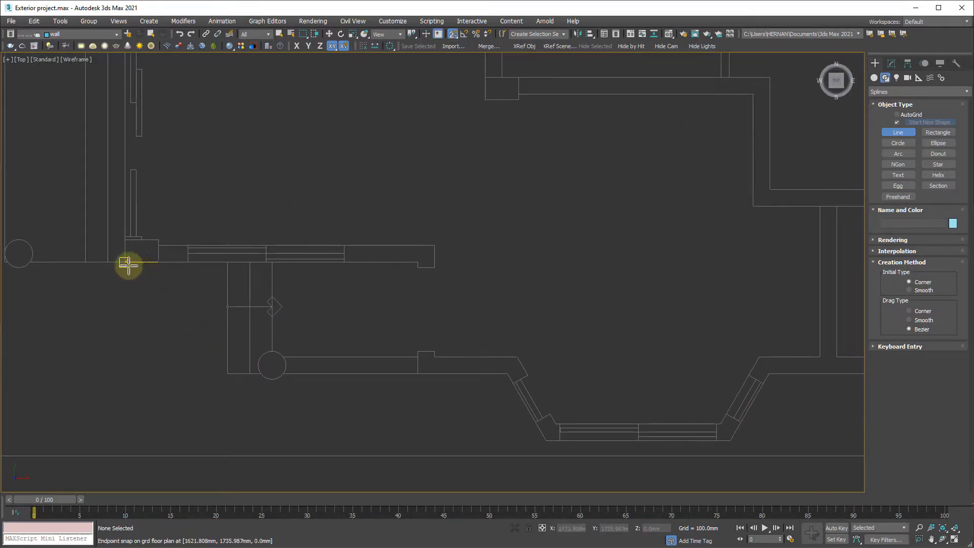
left_click(128, 263)
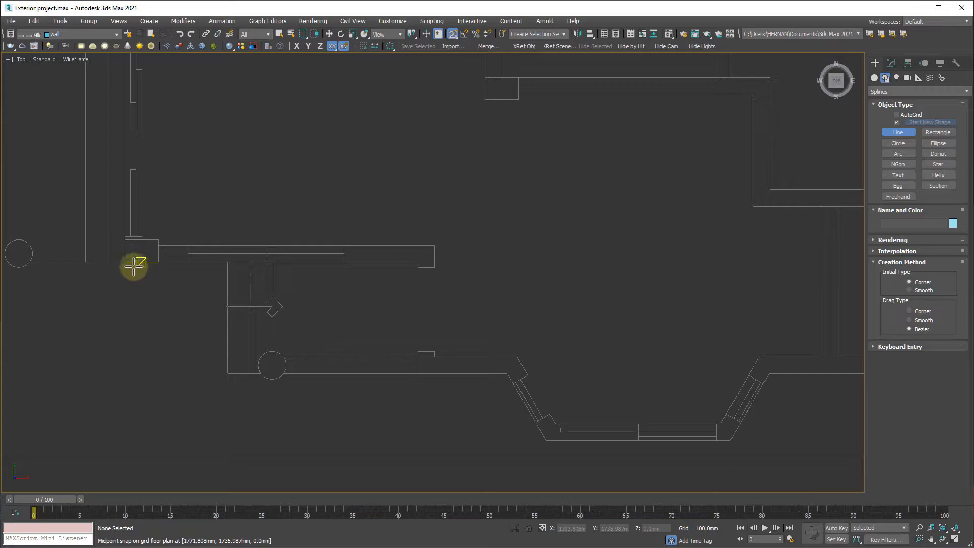
left_click(126, 262)
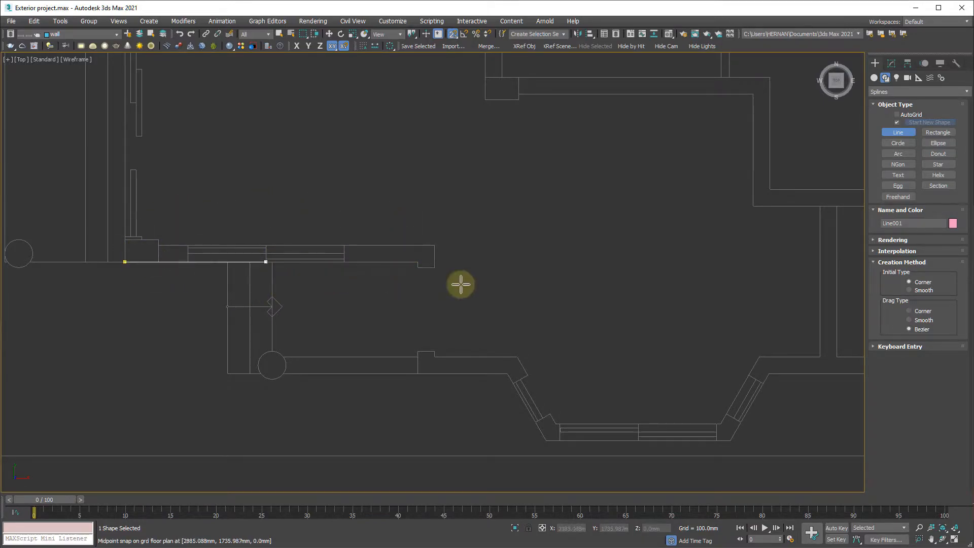
left_click(188, 262)
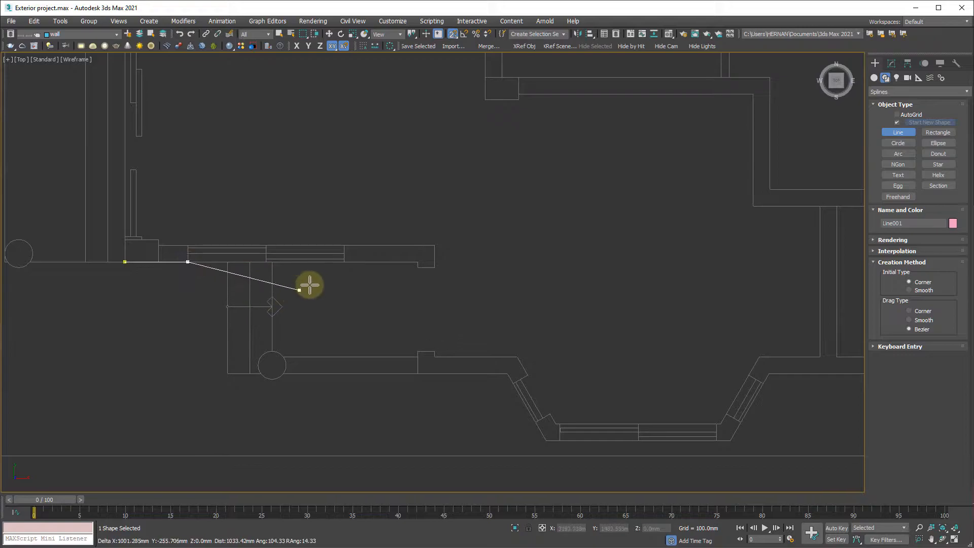
left_click(344, 261)
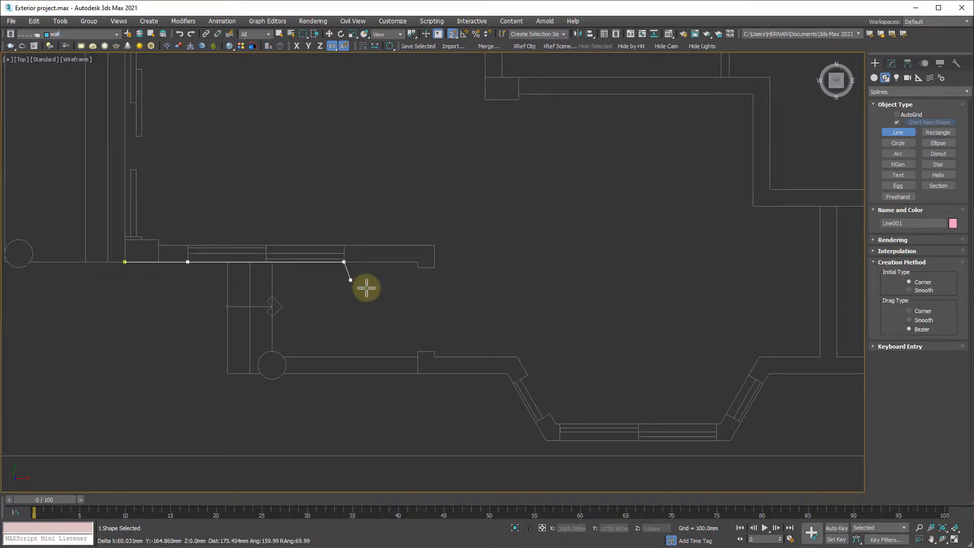
left_click(416, 262)
Continue the line across the entrance opening, adding vertices at both jambs, to the outer face of the front wall.
scroll(427, 285, "up", 4)
middle_click_drag(428, 285, 452, 226)
left_click(423, 176)
left_click(424, 410)
scroll(450, 428, "down", 3)
left_click(435, 452)
middle_click_drag(521, 462, 367, 305)
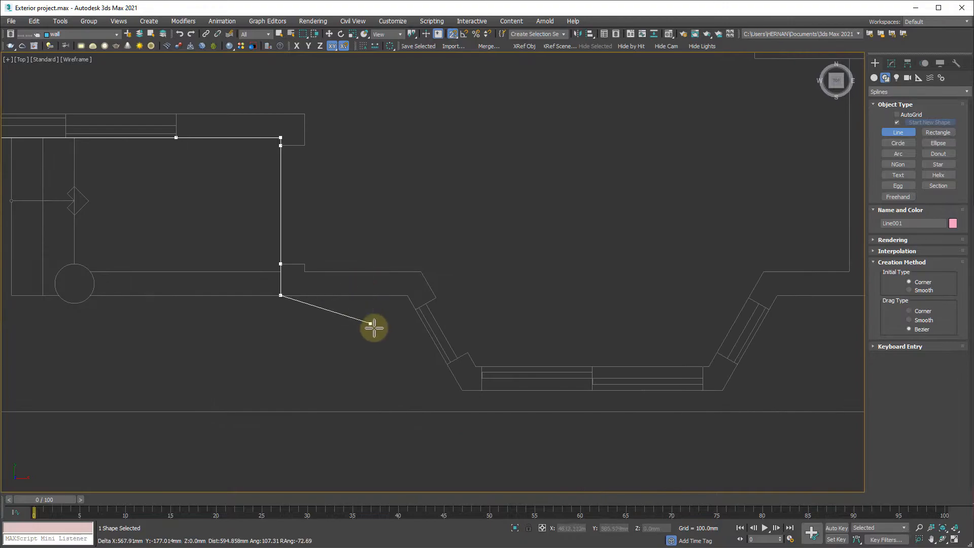
Trace the outer edge of the front bay window, placing vertices at every bay corner and window edge.
left_click(408, 294)
left_click(409, 311)
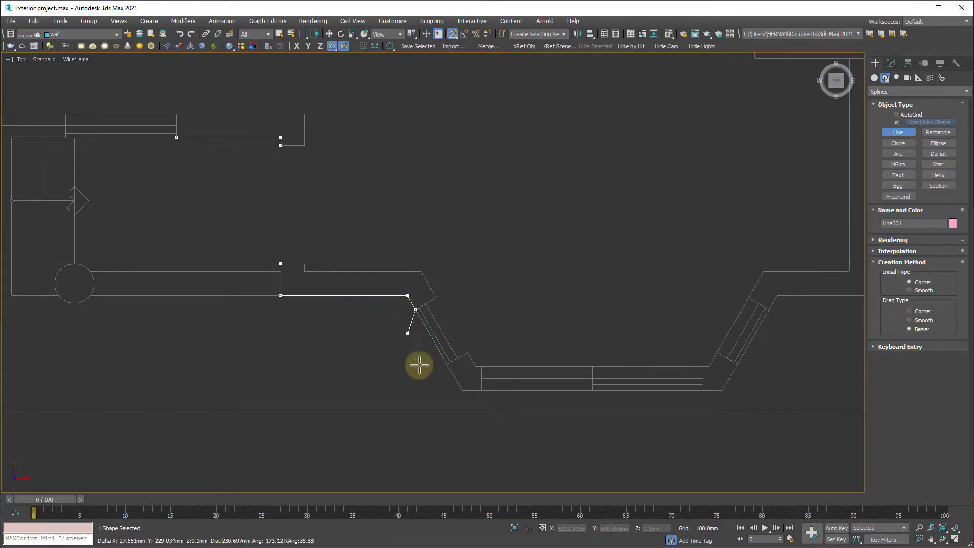
left_click(443, 364)
left_click(461, 389)
left_click(481, 390)
left_click(702, 389)
left_click(721, 390)
left_click(737, 364)
left_click(769, 308)
left_click(777, 295)
Trace around the south-east corner and up the east wall past its window to the outer corner of the projecting wall.
scroll(771, 330, "down", 3)
middle_click_drag(771, 330, 250, 381)
left_click(424, 364)
left_click(424, 278)
left_click(423, 229)
scroll(432, 148, "up", 4)
left_click(391, 226)
left_click(513, 225)
Trace the projecting east wall past its door and around the jog to the next window's lower edge, removing the misplaced vertex.
scroll(510, 218, "down", 3)
middle_click_drag(554, 167, 549, 382)
left_click_drag(511, 210, 509, 196)
middle_click_drag(536, 178, 561, 165)
key("BackSpace")
left_click(530, 189)
middle_click_drag(529, 61, 535, 219)
left_click(536, 214)
left_click(493, 217)
scroll(514, 150, "up", 3)
middle_click_drag(514, 150, 577, 85)
left_click(522, 70)
Trace around the north-east room's outer corner and along the north wall, with vertices at the window edges, to the rear wing.
scroll(545, 180, "down", 3)
middle_click_drag(545, 180, 513, 396)
left_click_drag(509, 200, 510, 173)
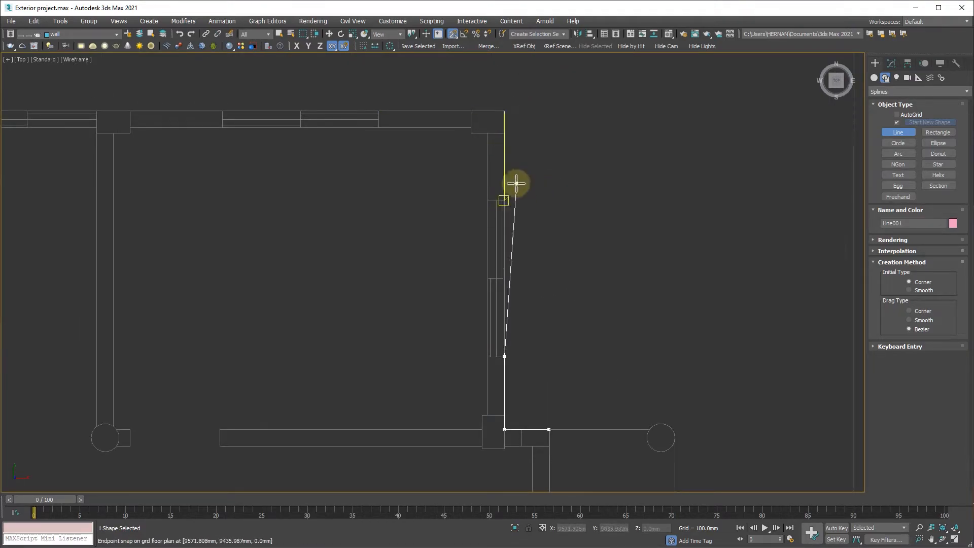
left_click(503, 110)
left_click(378, 109)
middle_click_drag(213, 109, 602, 210)
left_click(642, 210)
left_click(503, 210)
Trace up the rear wing's east wall and across its north wall to the outer north-west corner, including the opening edges.
left_click(503, 174)
middle_click_drag(504, 179, 517, 390)
left_click(515, 251)
left_click(515, 86)
left_click(473, 86)
left_click(407, 86)
left_click(365, 86)
left_click(141, 87)
Trace down the rear wing's west wall past its window and around the small jog at its lower end.
left_click(141, 132)
left_click(141, 288)
scroll(189, 276, "down", 3)
middle_click_drag(189, 354, 500, 193)
scroll(500, 193, "up", 3)
left_click(454, 188)
left_click(432, 187)
Trace the outer edge of the west bay window, placing vertices at its corners and window edges.
left_click(432, 305)
left_click(365, 345)
middle_click_drag(365, 355, 391, 114)
left_click(391, 225)
left_click(390, 257)
left_click(409, 268)
left_click(448, 290)
left_click(458, 296)
Continue the line down from the west bay, around the wall jog and along the south-west room's west wall.
left_click(459, 415)
left_click(513, 415)
left_click(514, 439)
middle_click_drag(514, 440, 526, 240)
left_click(526, 329)
left_click(526, 380)
Finish the perimeter line at its starting corner and close the spline.
middle_click_drag(685, 461, 585, 155)
scroll(421, 270, "up", 3)
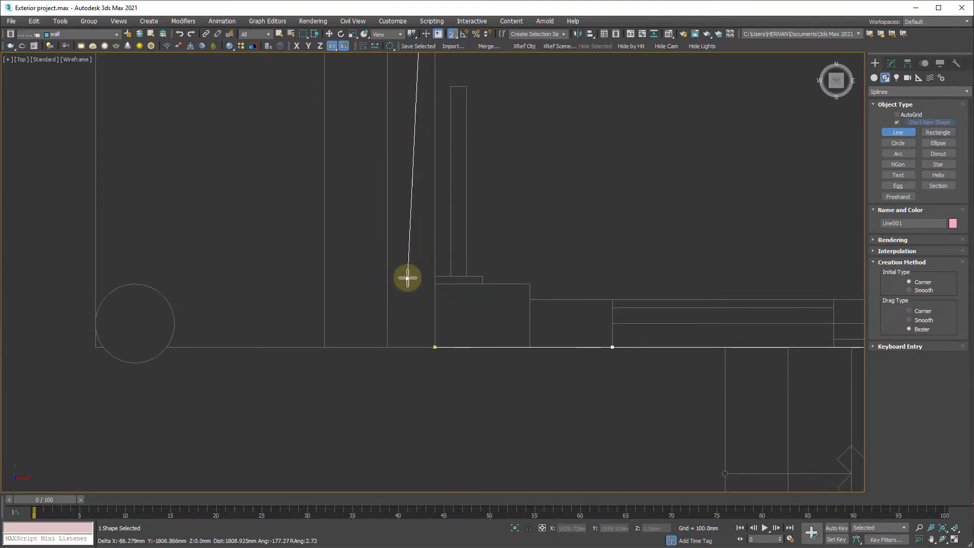
left_click(433, 277)
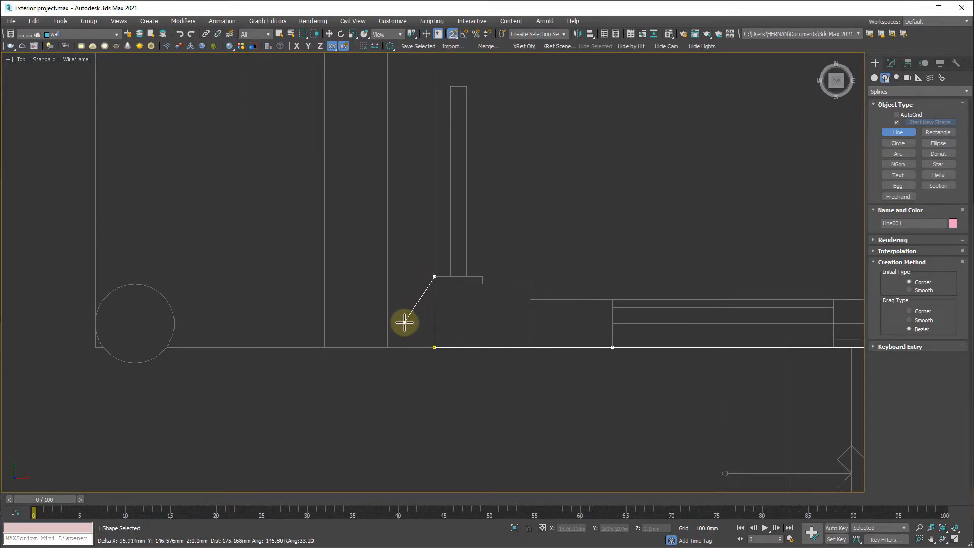
left_click(434, 348)
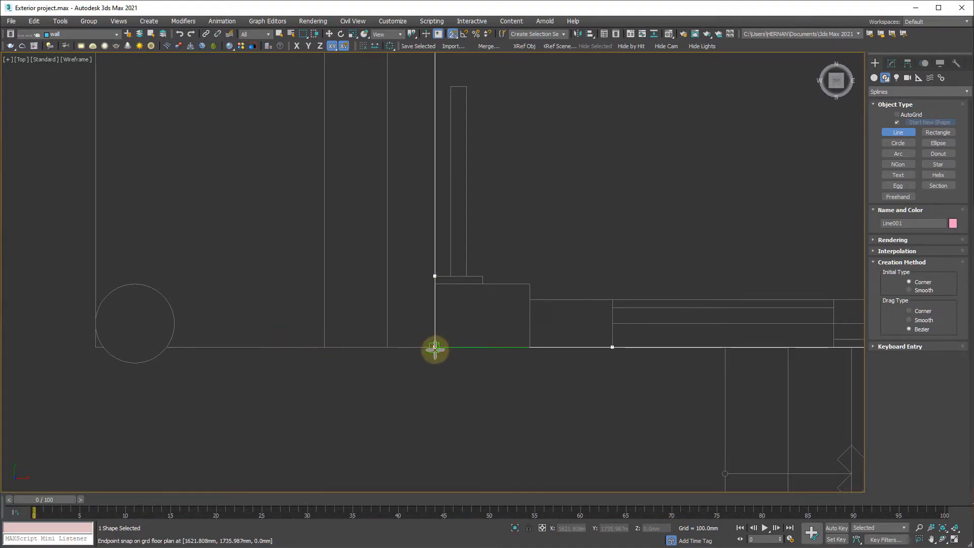
left_click(435, 347)
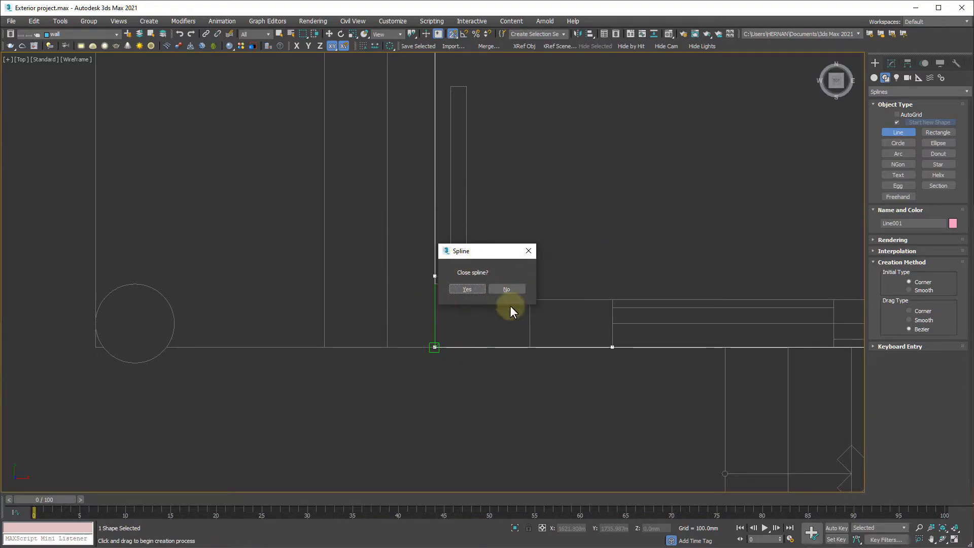
left_click(466, 290)
Inspect the closed perimeter outline against the floor plan in the Top and Perspective views.
scroll(496, 333, "down", 10)
middle_click_drag(583, 319, 527, 421)
scroll(521, 354, "up", 5)
scroll(539, 289, "down", 3)
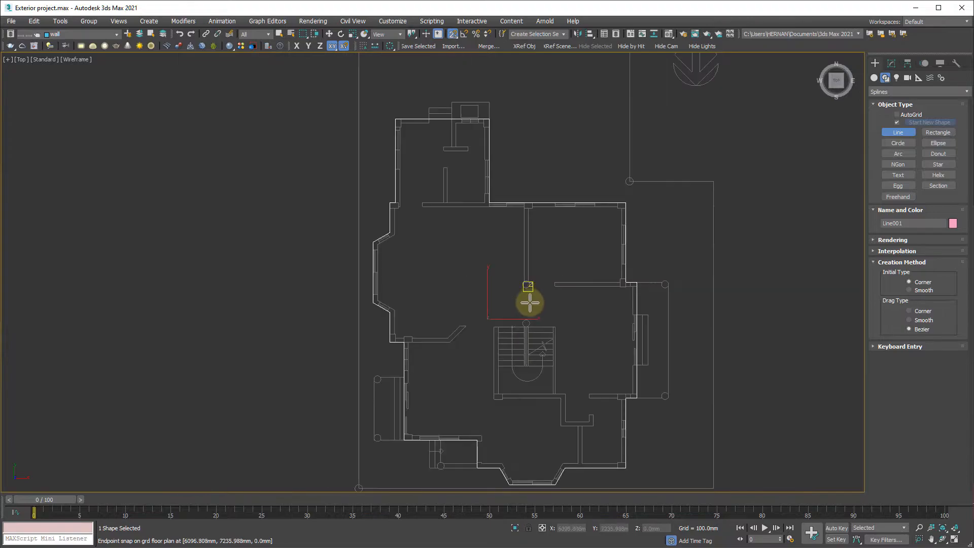
middle_click_drag(513, 363, 525, 321)
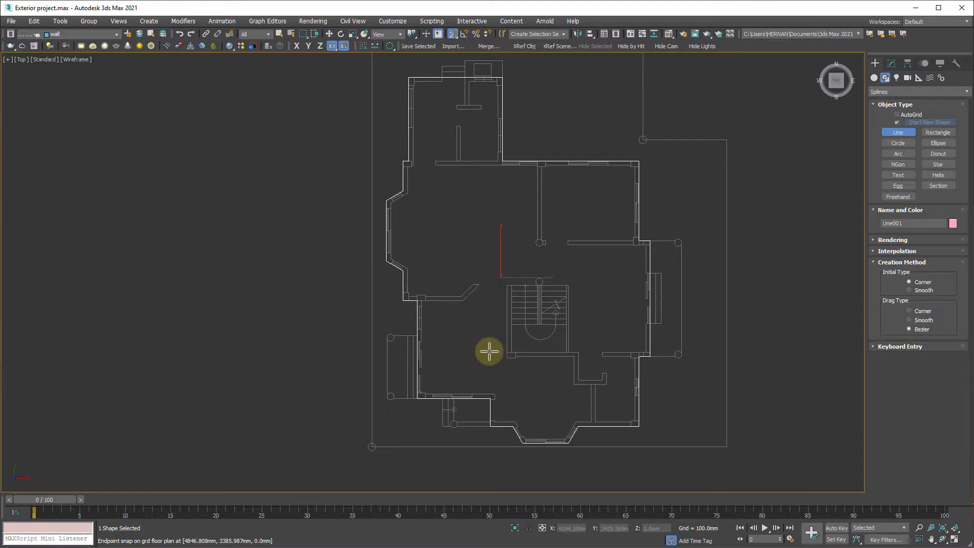
key("p")
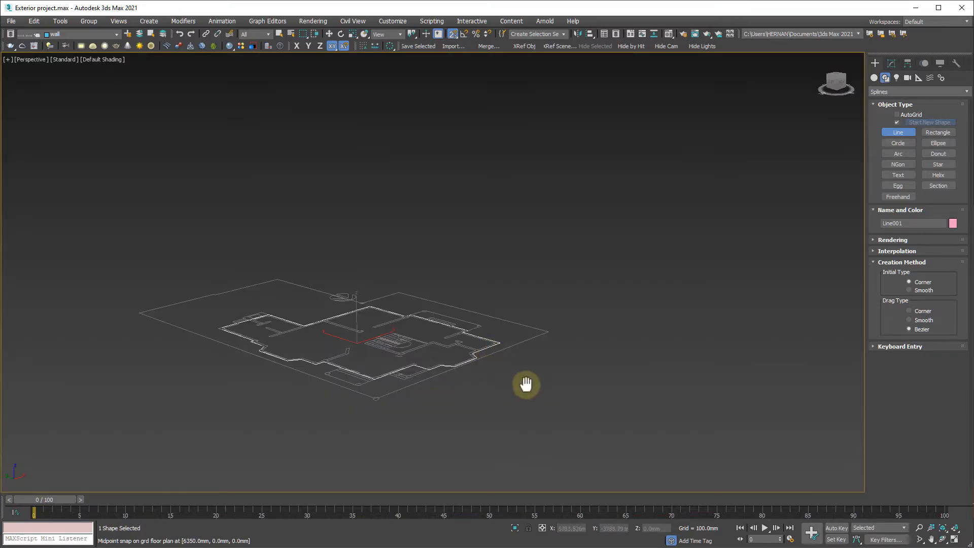
middle_click_drag(526, 384, 577, 348)
middle_click_drag(486, 375, 484, 398, "alt")
scroll(430, 345, "up", 4)
scroll(449, 356, "down", 5)
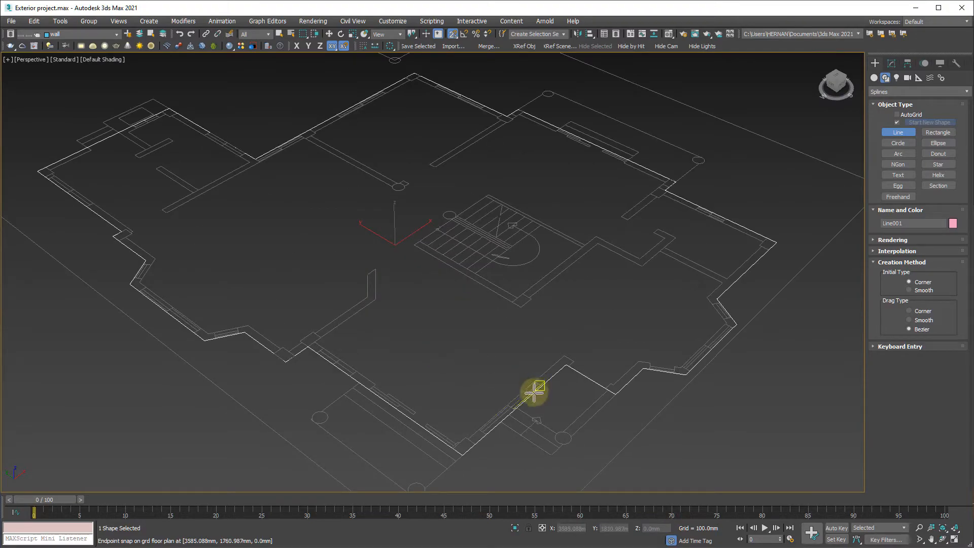
Check the ground floor wall height in the elevation of ANGEDANFINALPLAN.dwg in AutoCAD, and return to the 3ds Max scene.
mouse_move(502, 400)
middle_mouse_down("alt")
mouse_move(491, 385)
mouse_move(417, 379)
mouse_move(506, 387)
middle_mouse_up("alt")
scroll(502, 385, "down", 3)
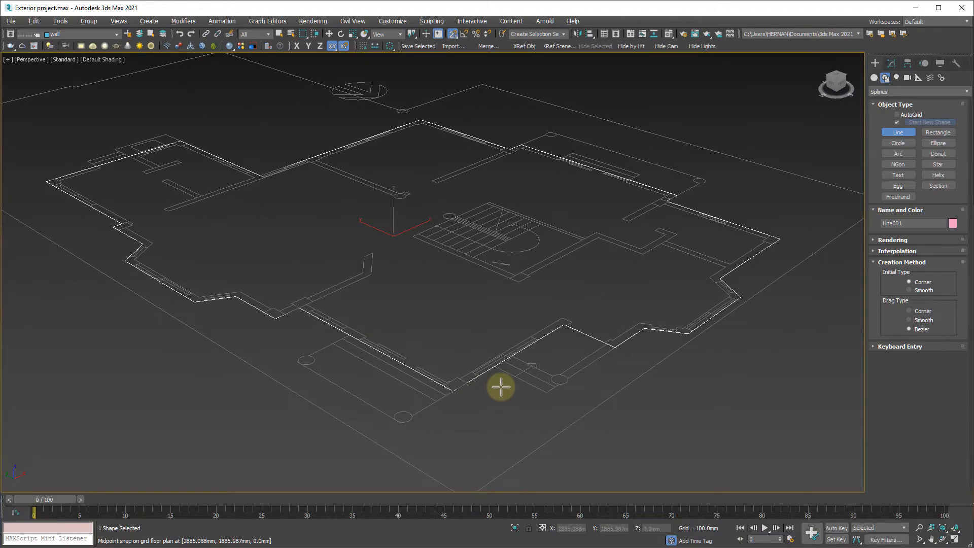
scroll(496, 382, "down", 4)
scroll(494, 378, "up", 4)
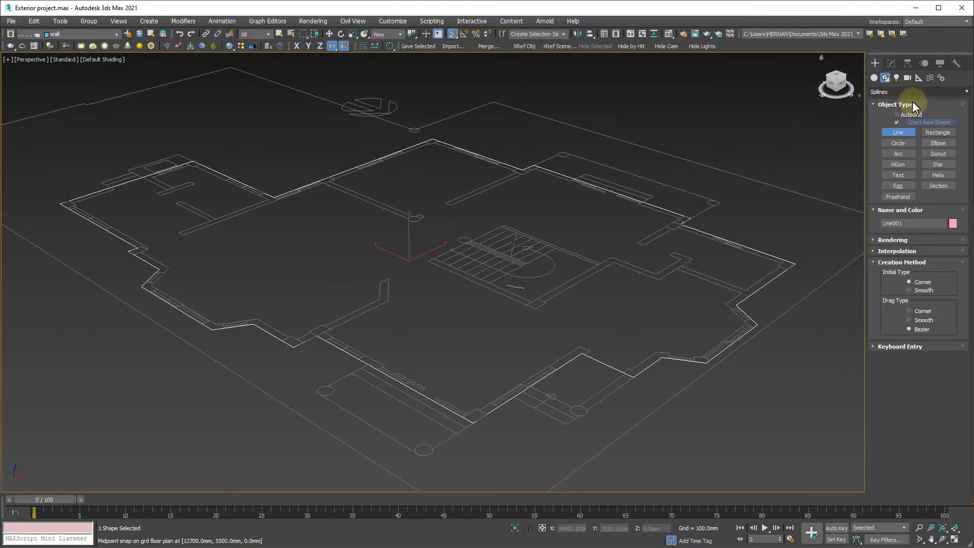
left_click(890, 64)
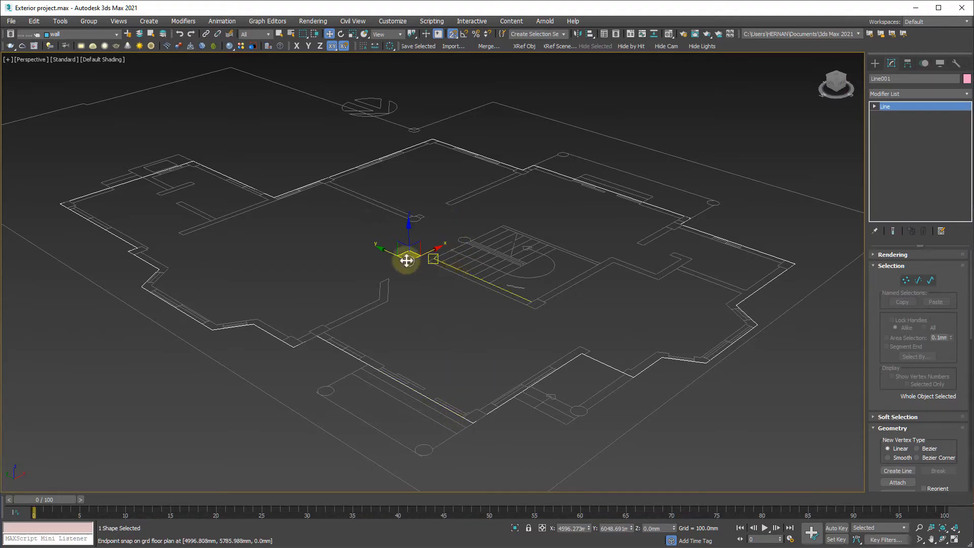
mouse_move(8, 346)
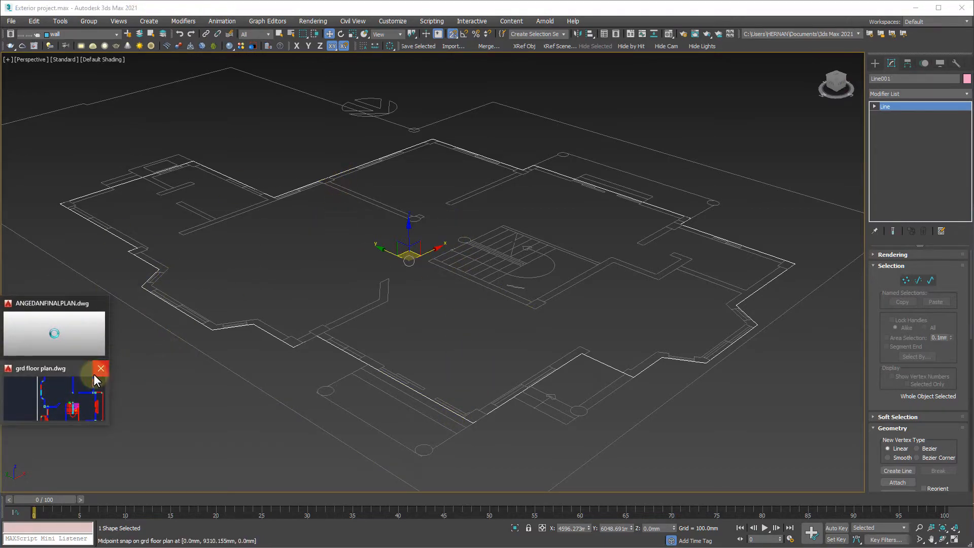
left_click(44, 327)
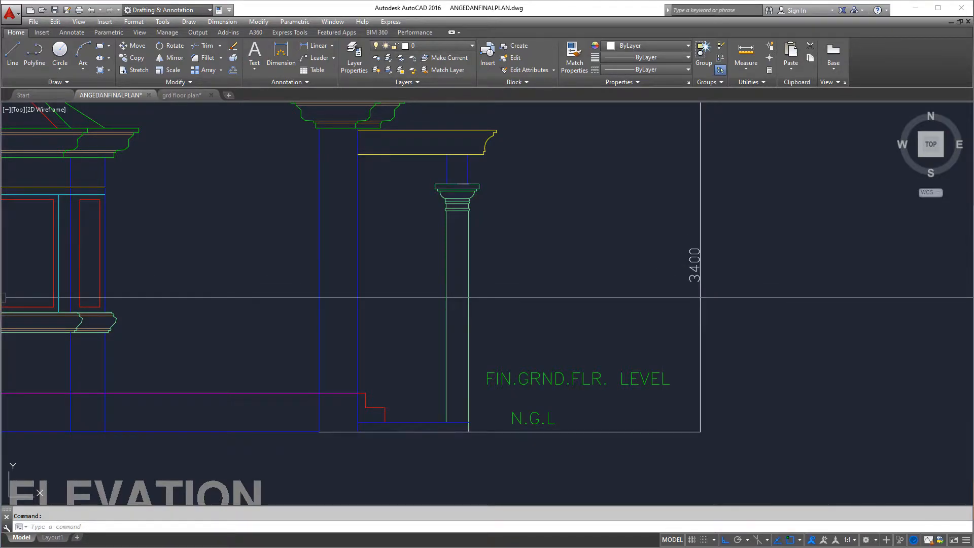
left_click(9, 332)
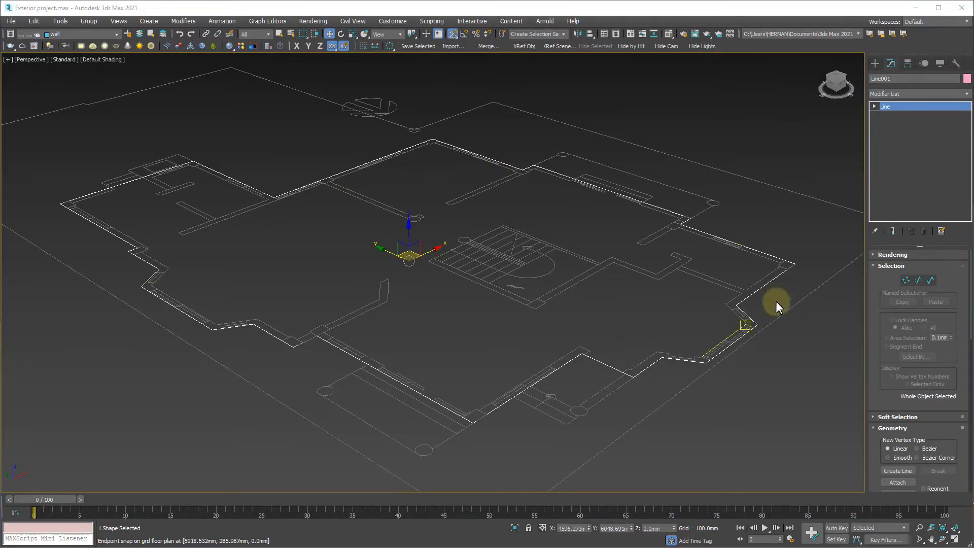
Apply the Extrude modifier to the closed perimeter wall spline.
left_click(920, 94)
left_click(921, 93)
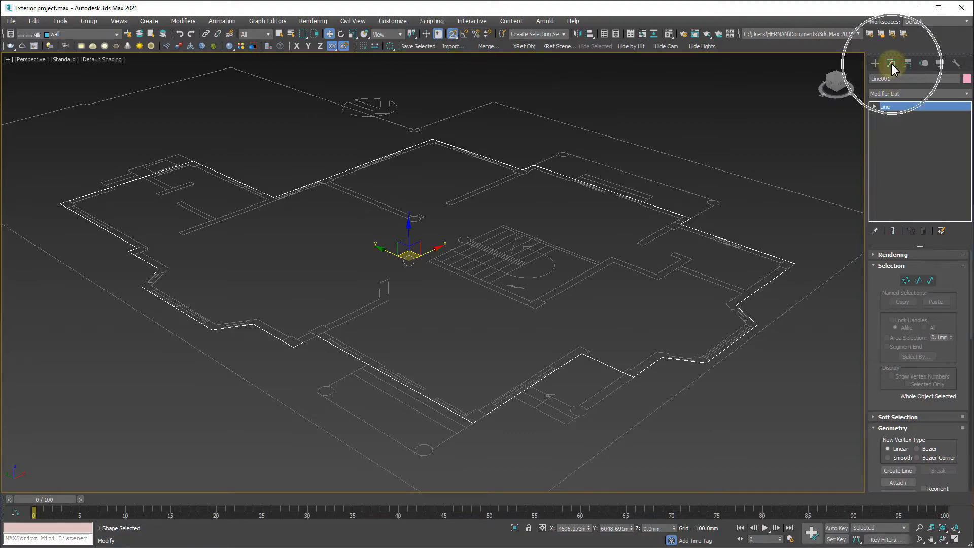
left_click(874, 64)
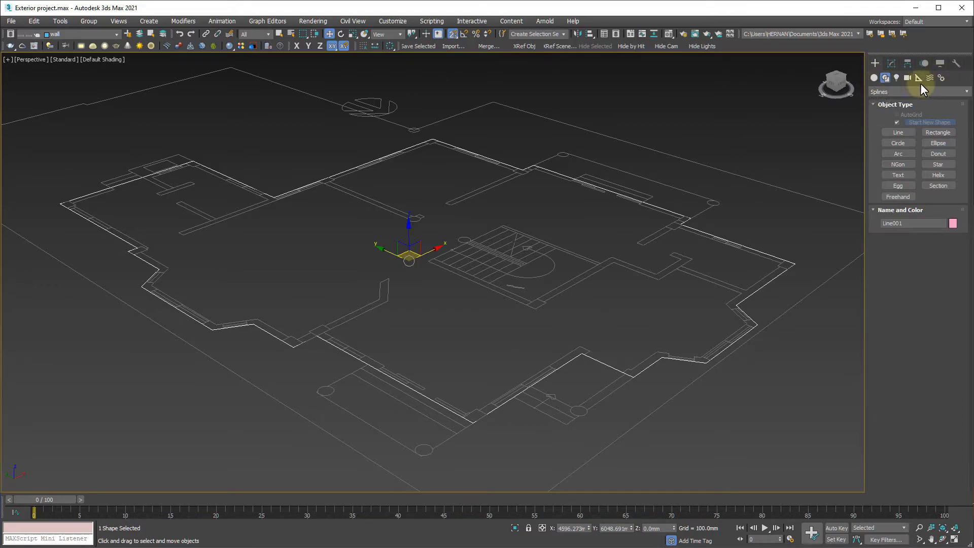
left_click(892, 65)
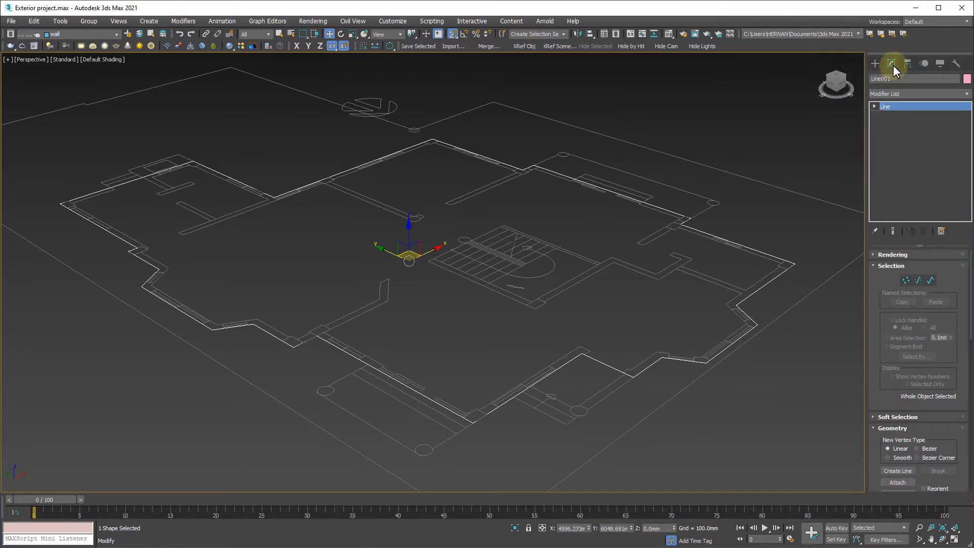
left_click(887, 66)
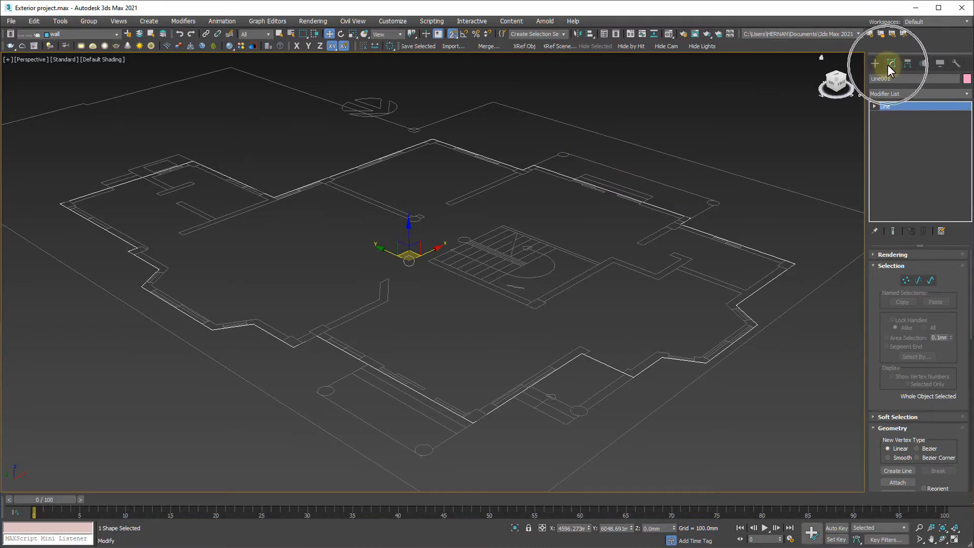
left_click(901, 92)
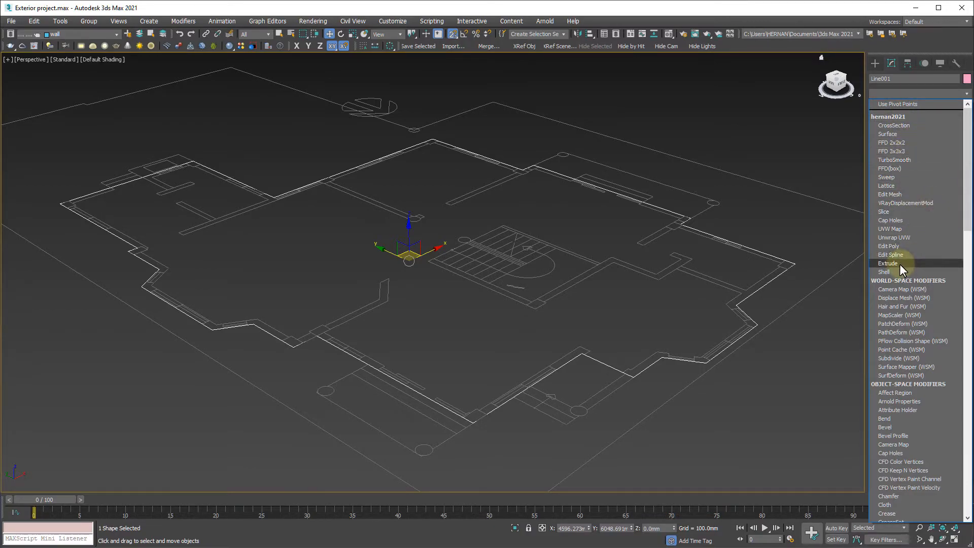
key("e")
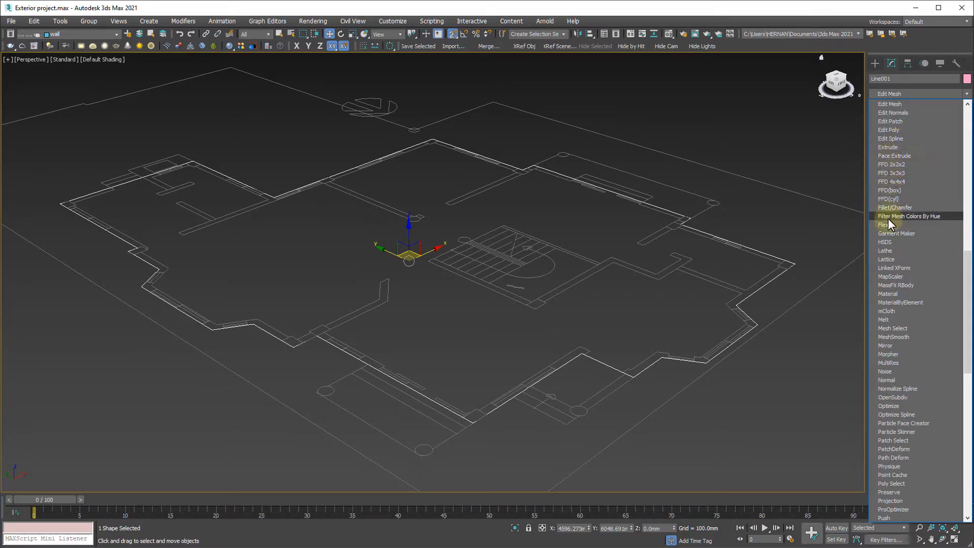
scroll(910, 246, "up", 9)
scroll(910, 245, "up", 10)
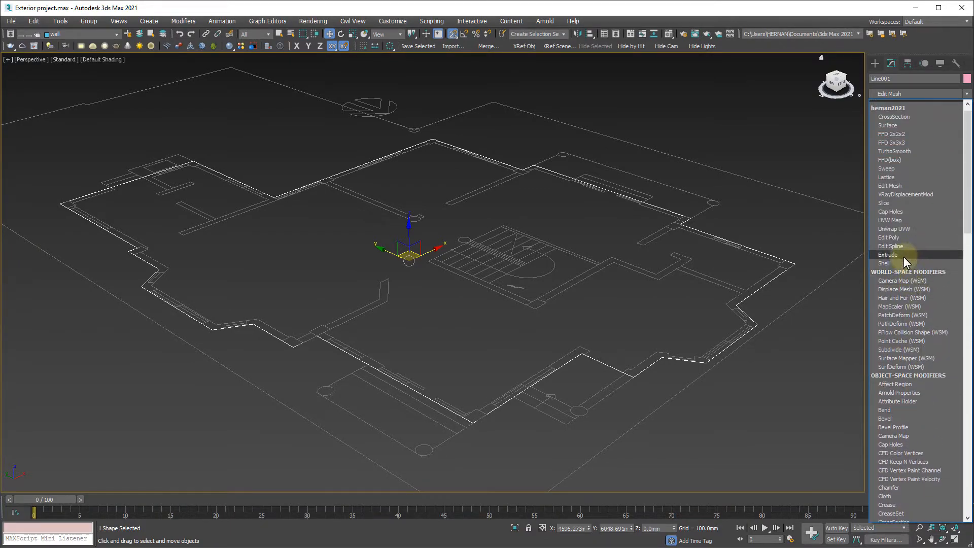
left_click(899, 255)
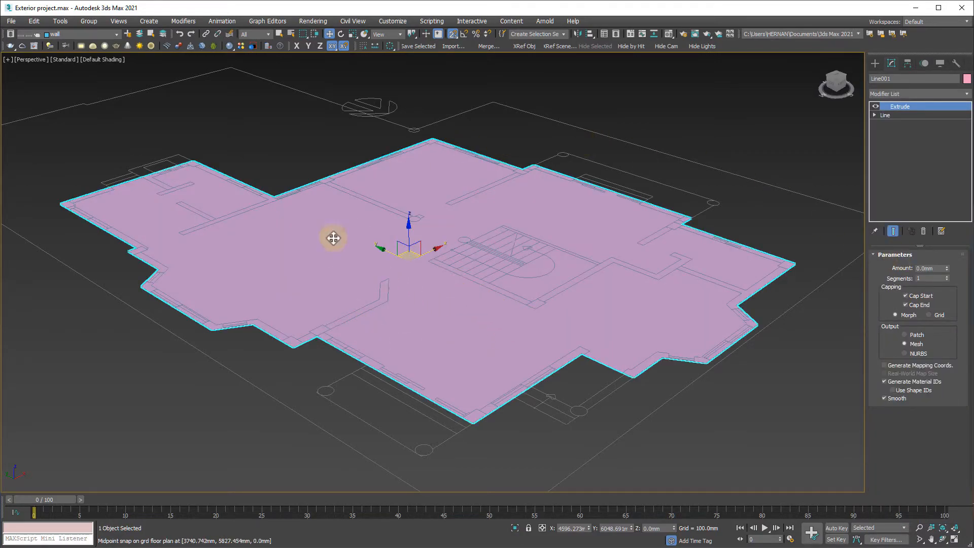
Set the perimeter wall's extrusion amount to 3400 mm and compare it with the elevation dimension in AutoCAD.
left_click(938, 268)
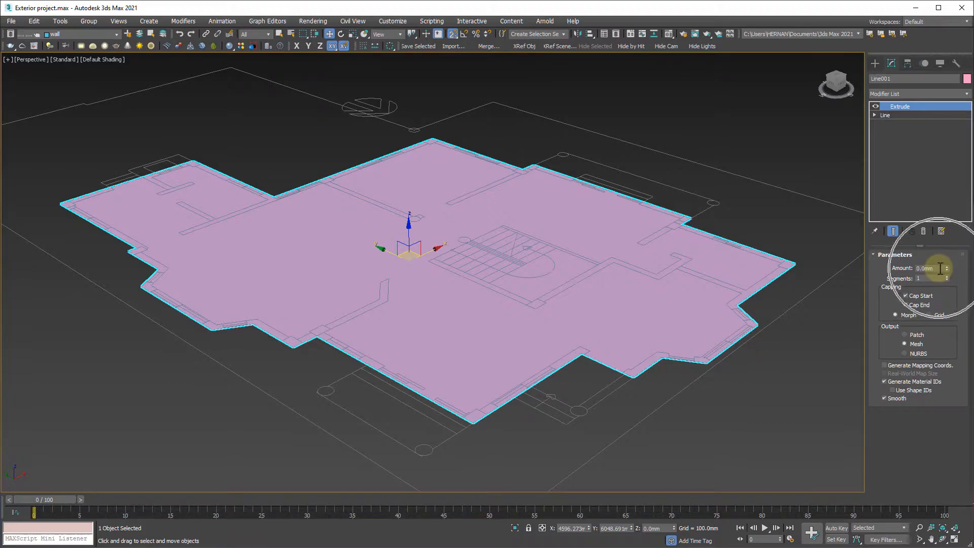
type("3400")
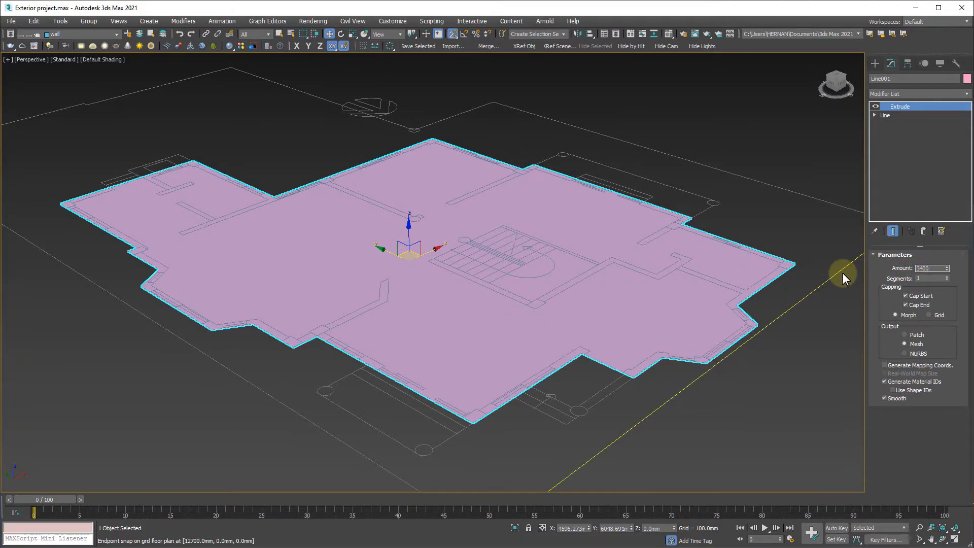
key("Return")
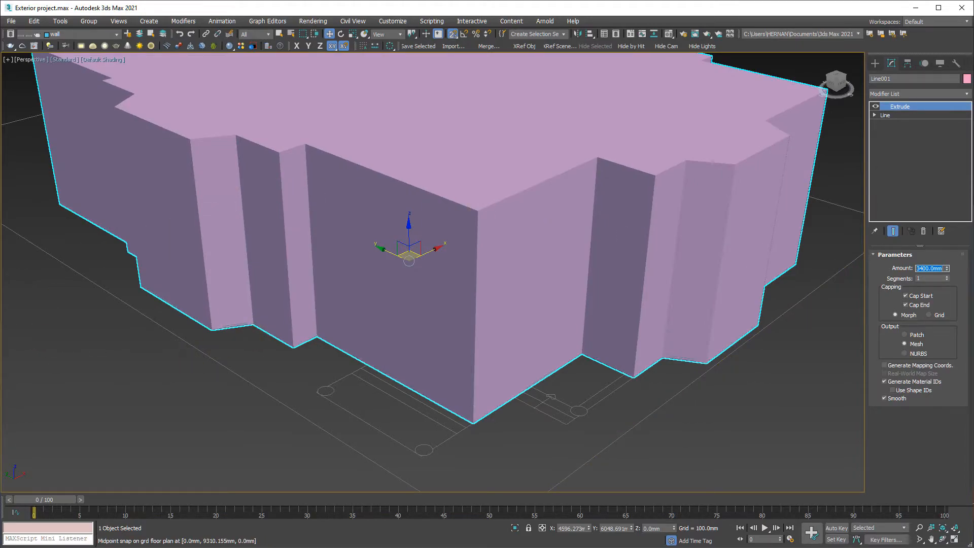
left_click(93, 334)
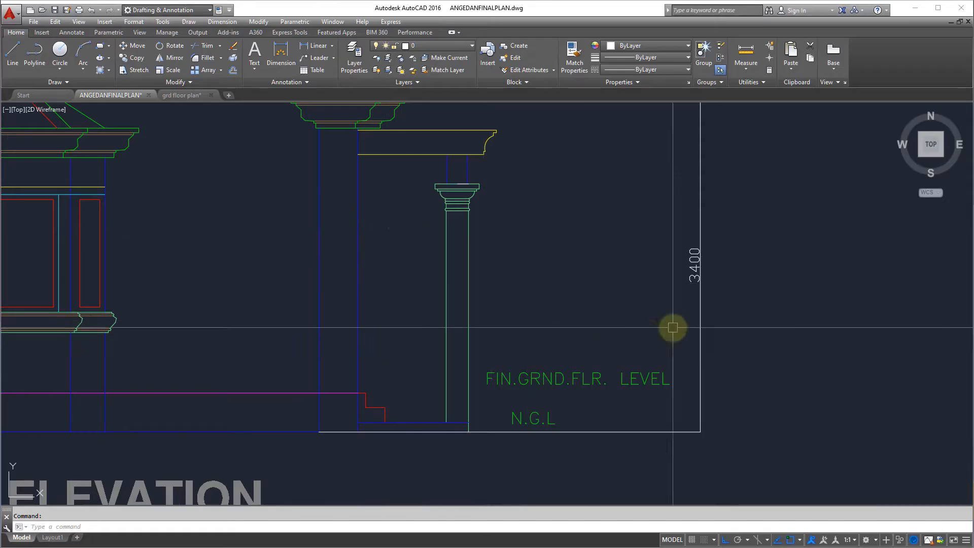
left_click(2, 219)
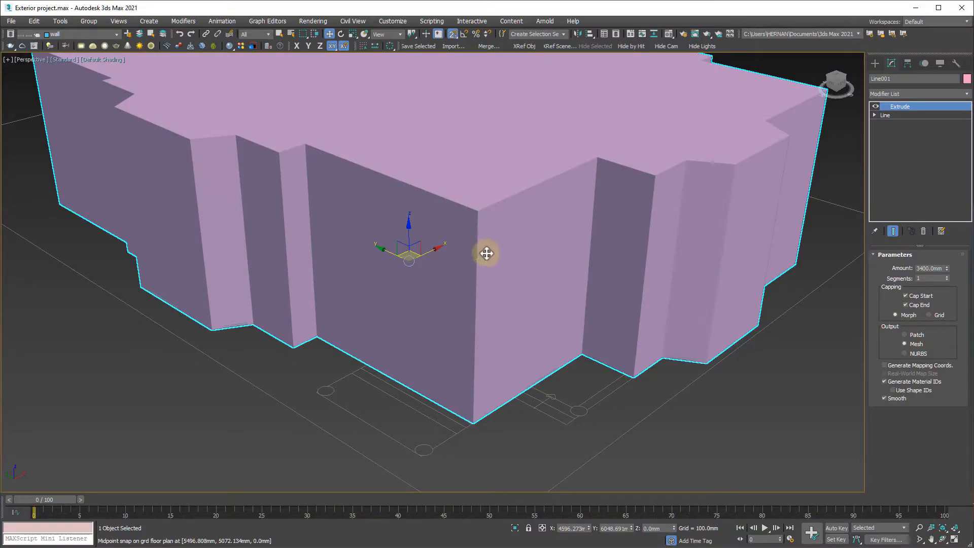
Turn off Cap Start and Cap End on the extruded walls to leave the shell open at both ends.
scroll(485, 255, "down", 5)
middle_click_drag(487, 302, 493, 318, "alt")
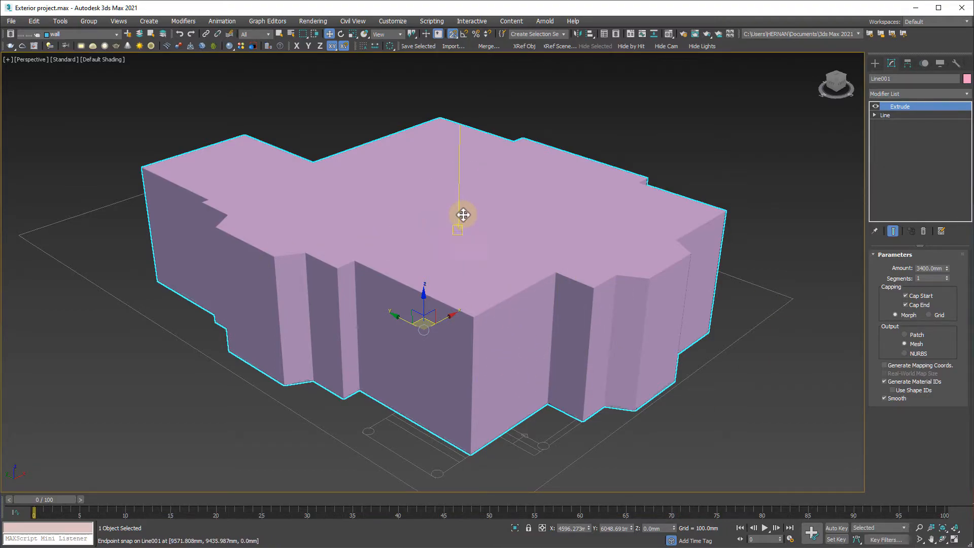
mouse_move(478, 333)
middle_mouse_down("alt")
mouse_move(474, 252)
mouse_move(482, 241)
mouse_move(476, 324)
middle_mouse_up("alt")
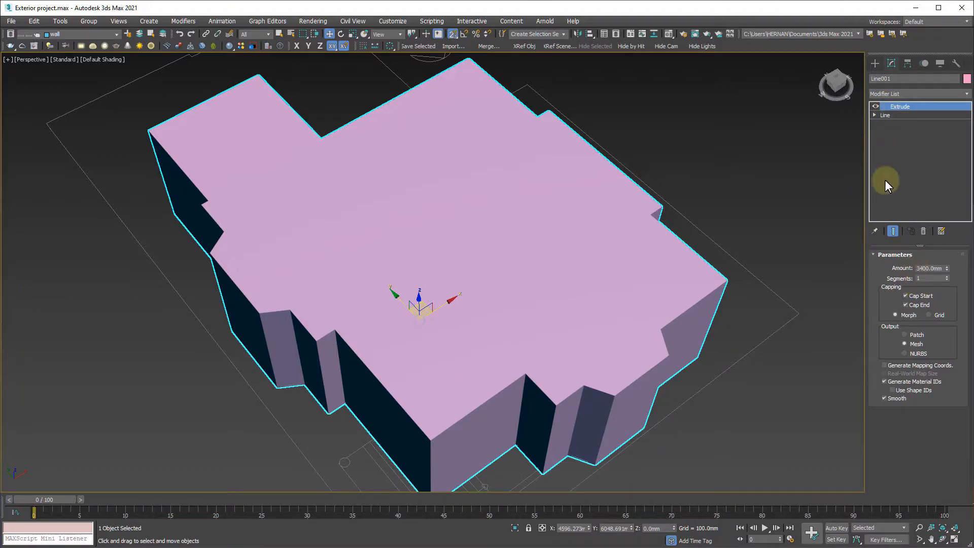
left_click(908, 296)
middle_click_drag(649, 351, 579, 337, "alt")
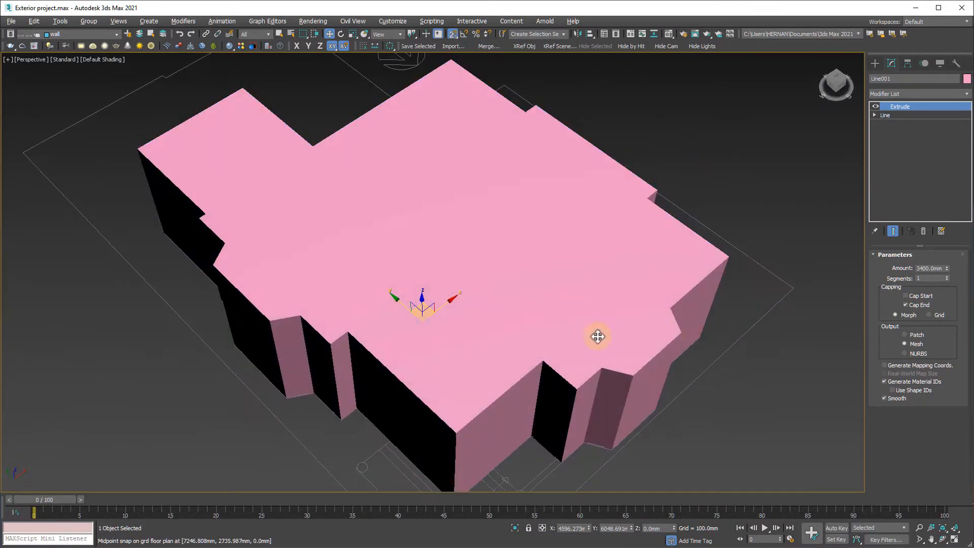
left_click(905, 304)
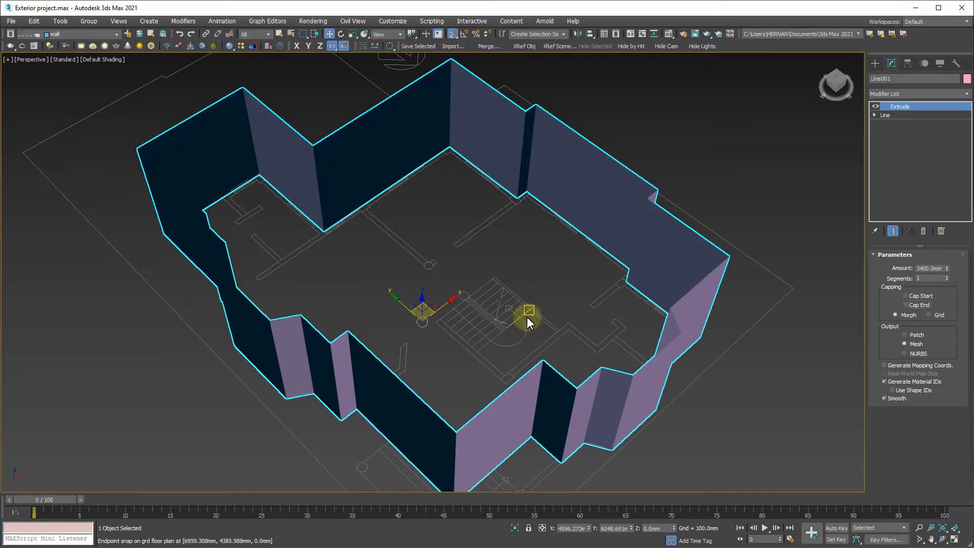
Examine the uncapped wall shell from several angles in shaded and wireframe display with nothing selected.
middle_click_drag(525, 315, 491, 409, "alt")
scroll(519, 308, "up", 3)
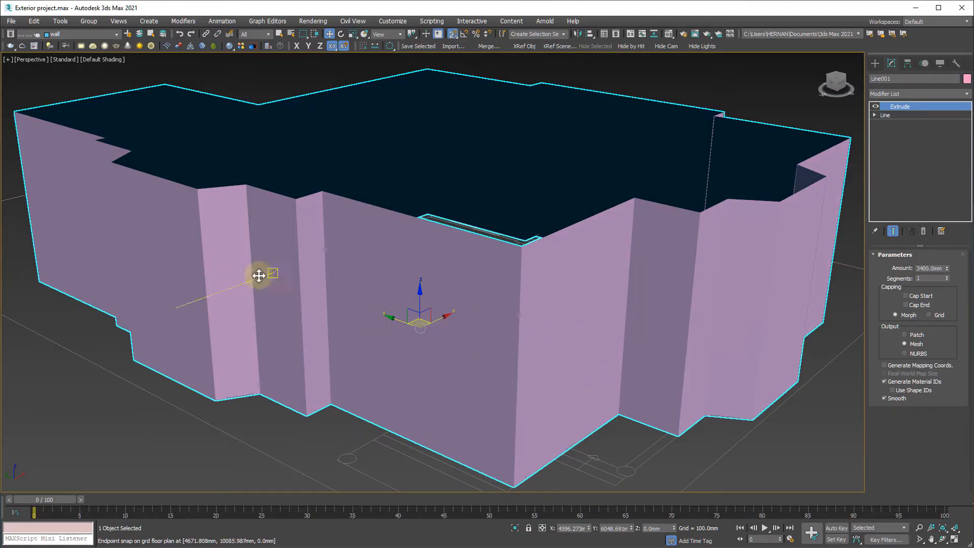
scroll(496, 304, "down", 3)
middle_click_drag(495, 311, 483, 319, "alt")
key("F3")
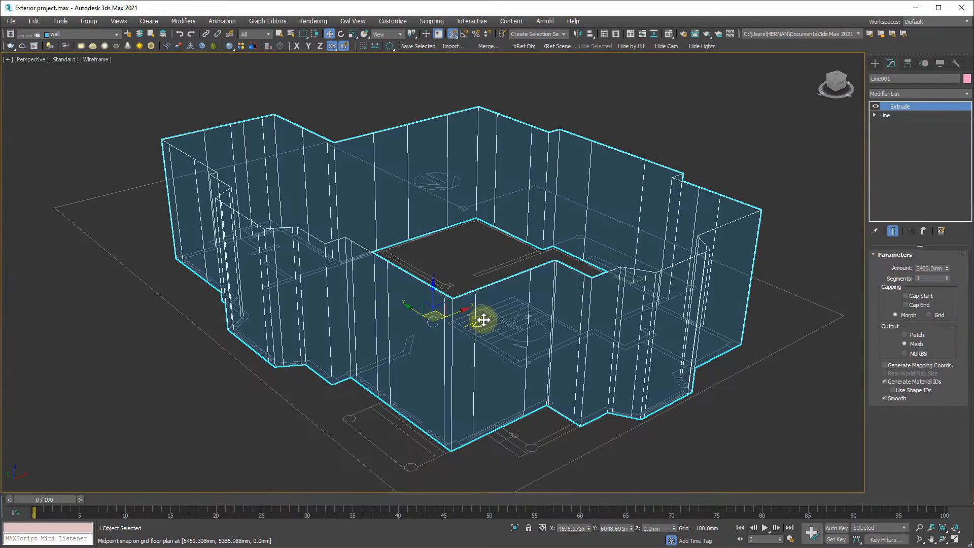
left_click(814, 251)
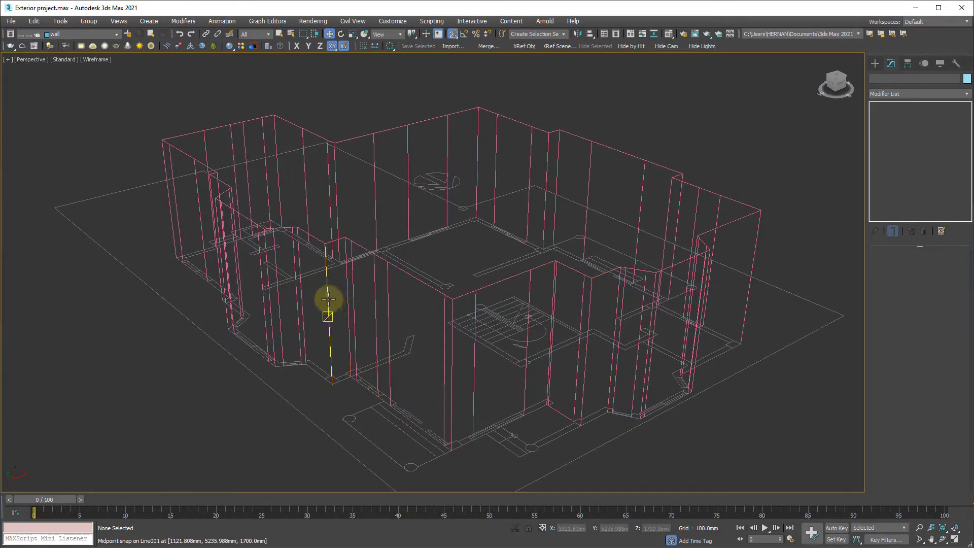
scroll(333, 300, "down", 5)
scroll(467, 321, "up", 3)
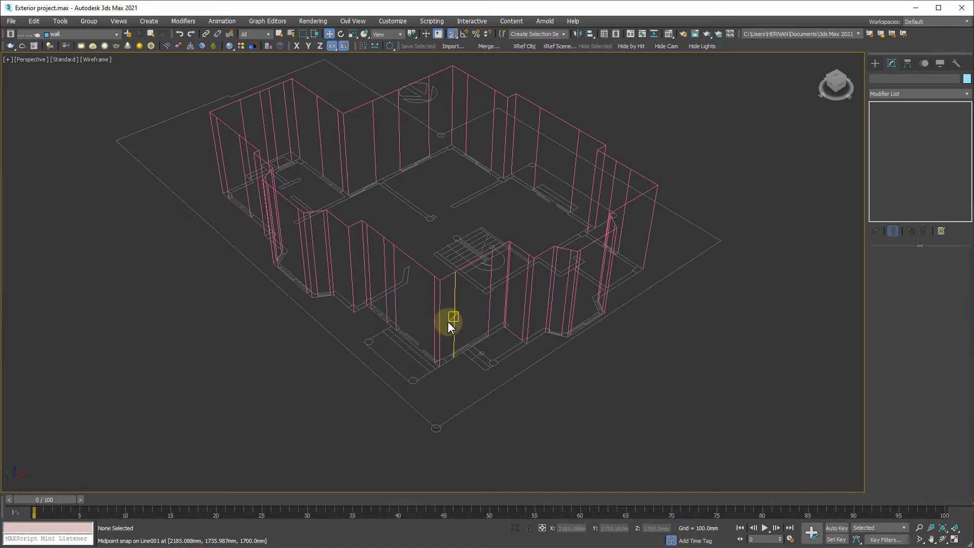
key("F3")
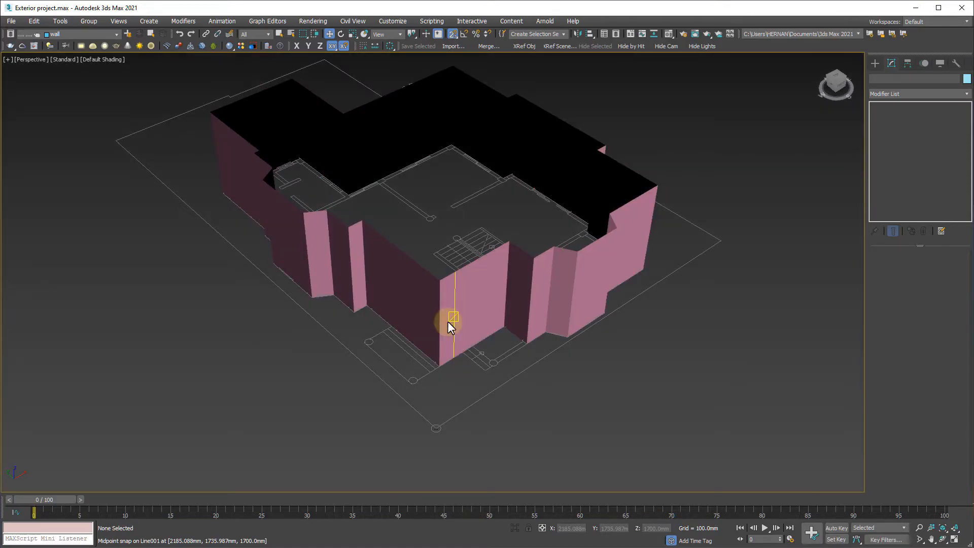
middle_click_drag(467, 337, 472, 328, "alt")
middle_click_drag(467, 300, 467, 362)
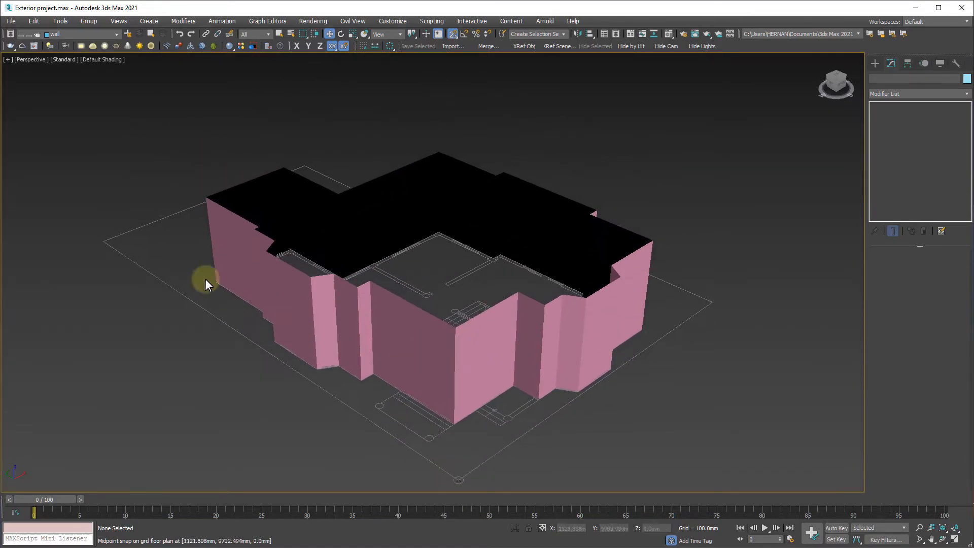
Turn on Edged Faces in the Perspective view and inspect the vertical edges along the extruded walls.
key("F4")
left_click(448, 375)
scroll(444, 332, "up", 5)
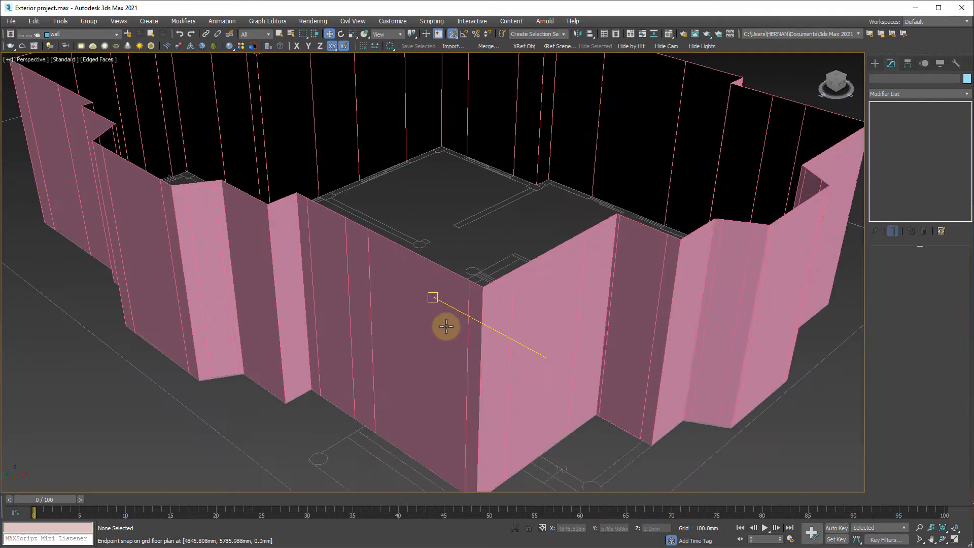
scroll(446, 326, "down", 3)
mouse_move(482, 391)
middle_mouse_down("alt")
mouse_move(515, 402)
mouse_move(481, 403)
middle_mouse_up("alt")
scroll(481, 403, "up", 3)
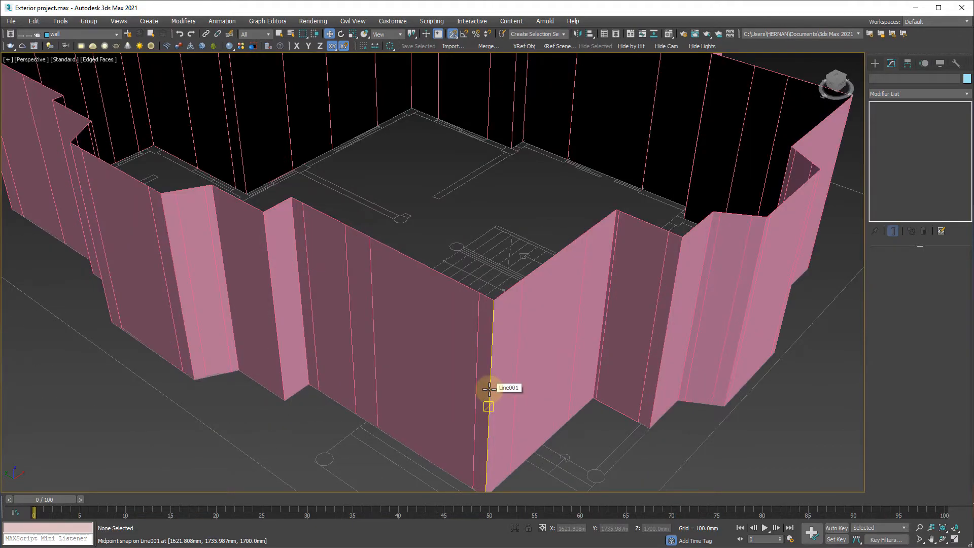
scroll(463, 380, "down", 4)
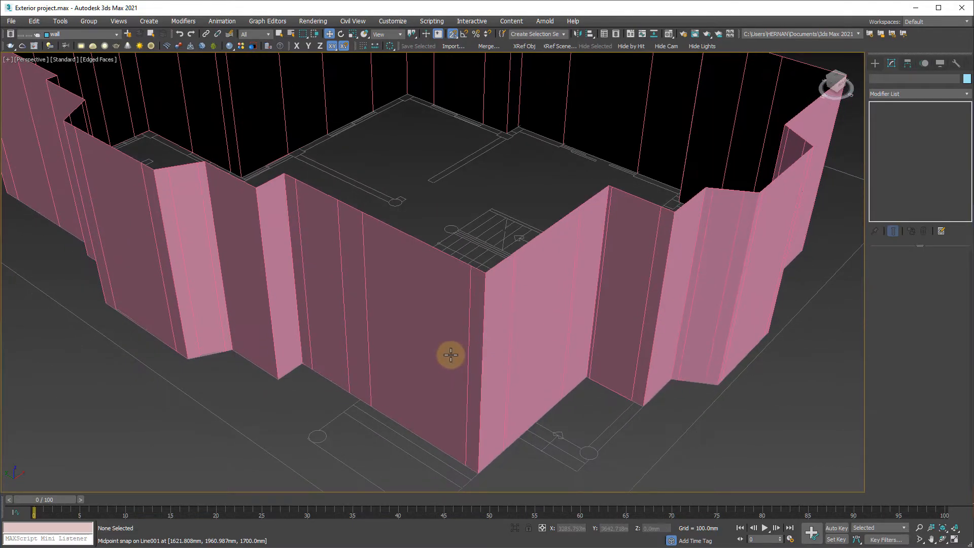
mouse_move(564, 392)
middle_mouse_down("alt")
mouse_move(539, 391)
mouse_move(548, 399)
middle_mouse_up("alt")
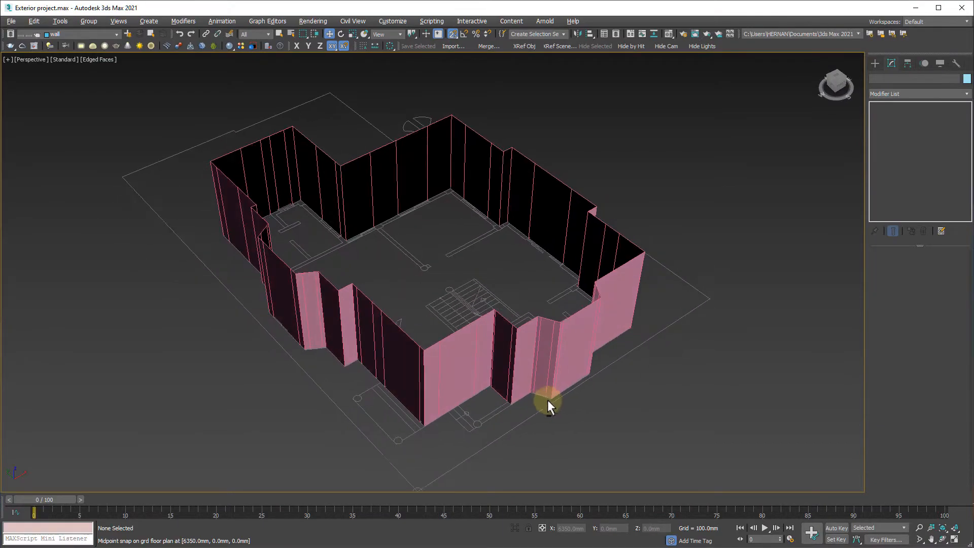
middle_click_drag(430, 417, 482, 402, "alt")
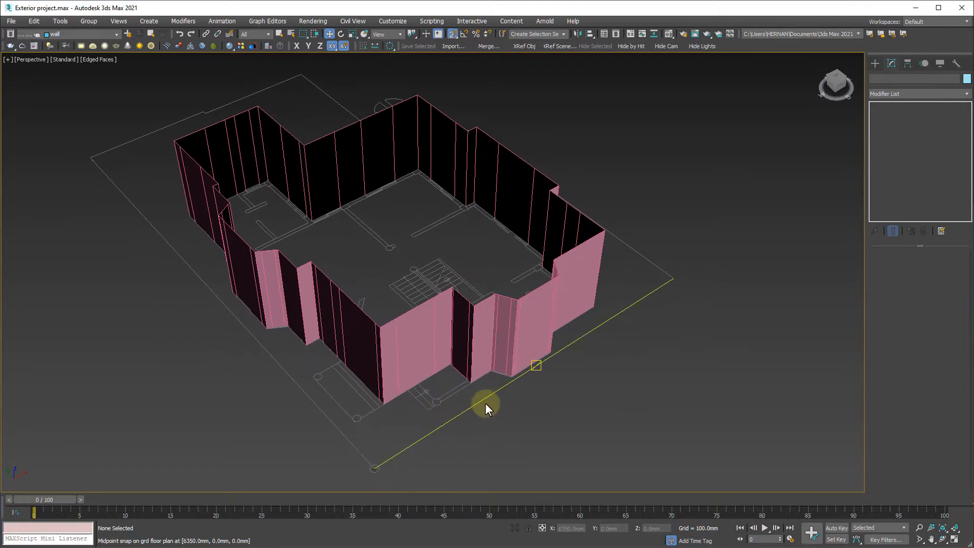
left_click(259, 307)
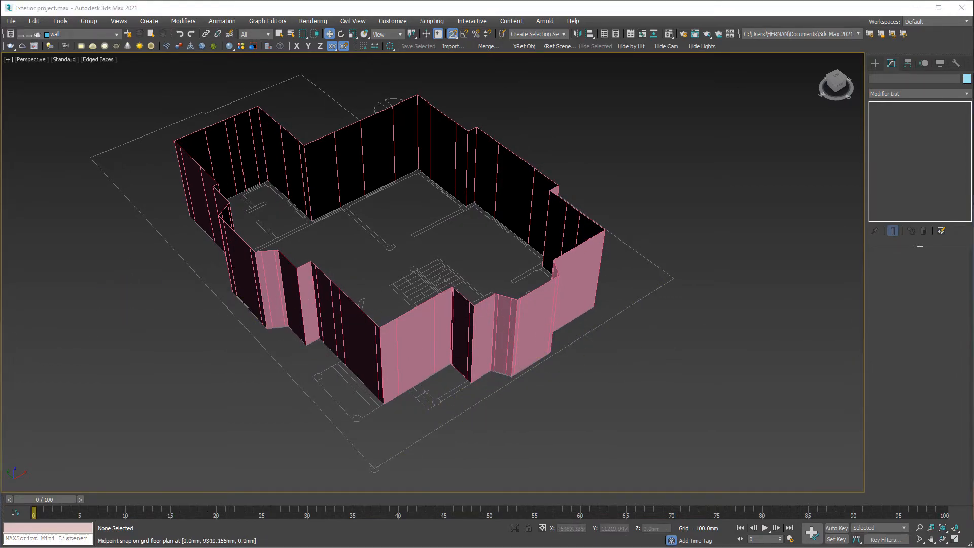
Switch to AutoCAD and examine the bay window and overall wall heights in the front elevation.
left_click(38, 342)
scroll(480, 230, "down", 8)
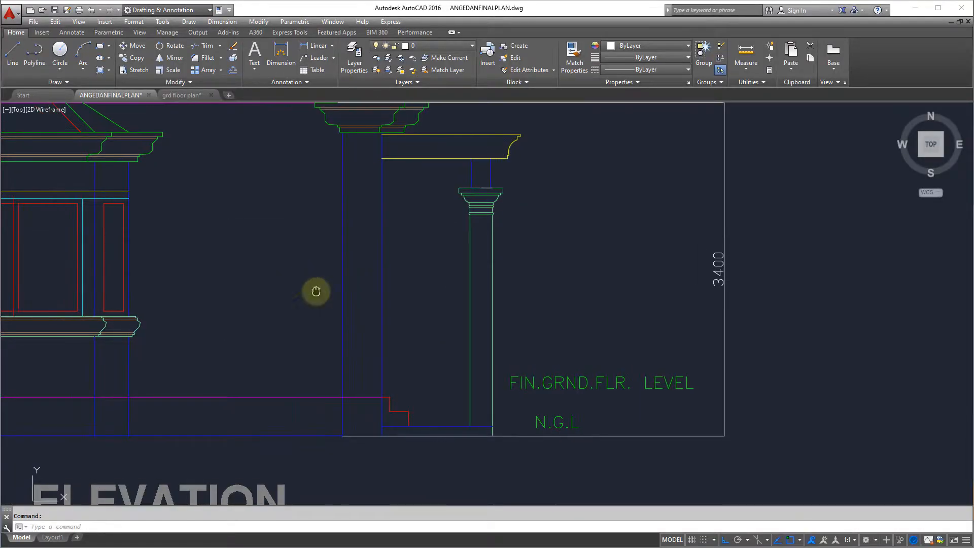
scroll(408, 283, "up", 2)
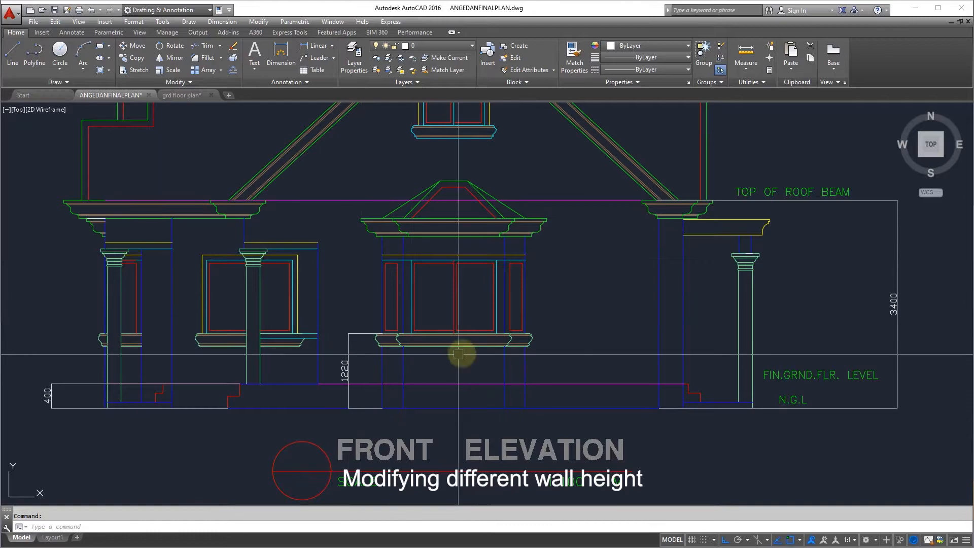
scroll(459, 238, "up", 2)
middle_click_drag(467, 234, 380, 225)
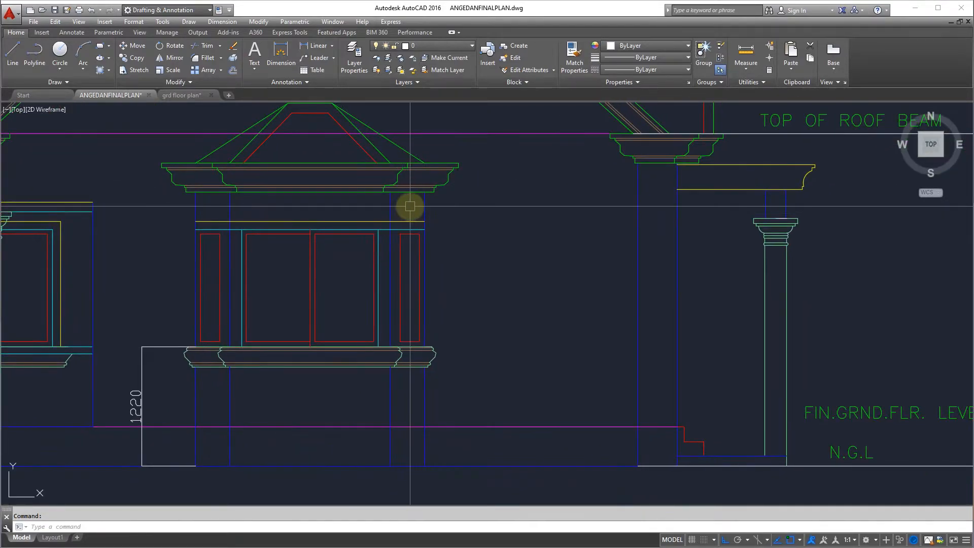
middle_click_drag(420, 194, 419, 199)
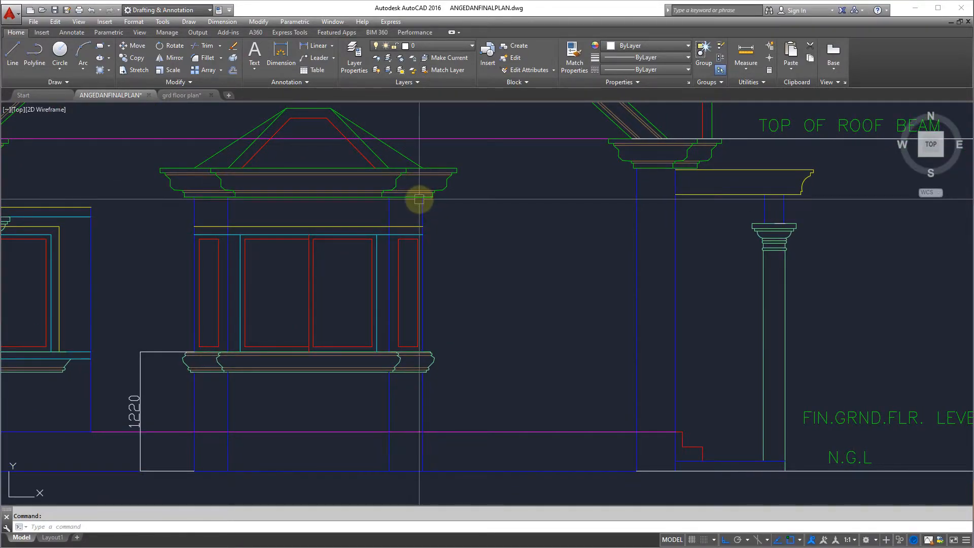
scroll(419, 199, "down", 2)
left_click(475, 163)
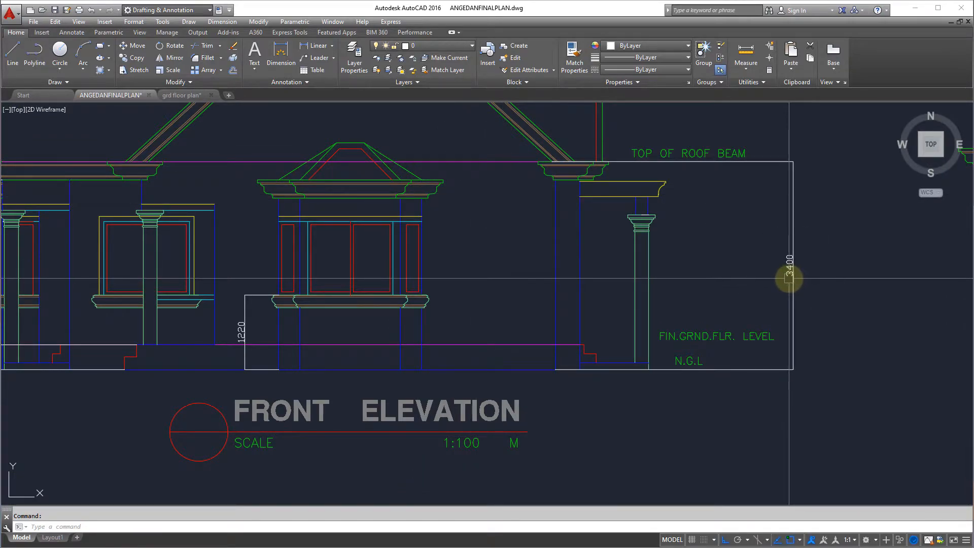
Add a vertical linear dimension from the bay window cornice's top edge to the ground line, placed beside the 3400 dimension.
middle_click_drag(454, 228, 445, 242)
type("DLI")
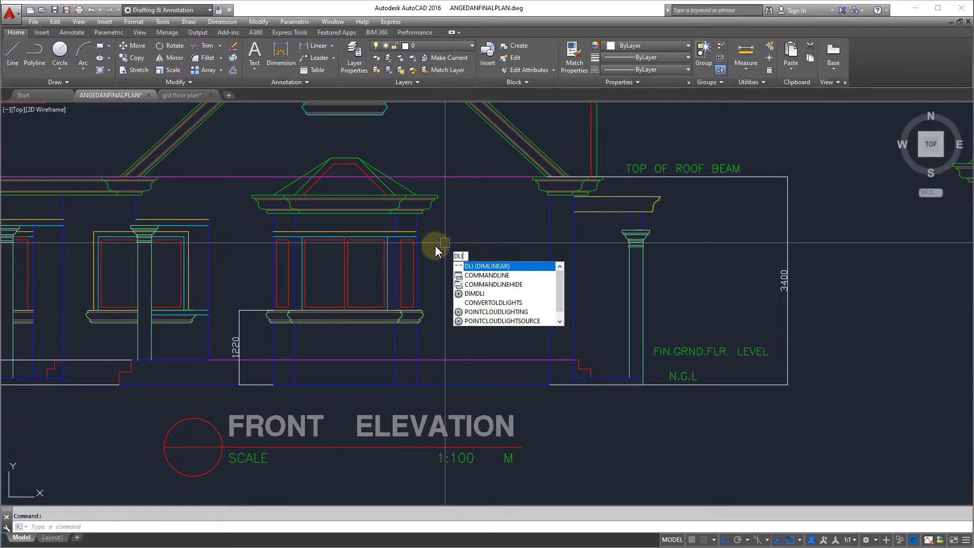
key("Return")
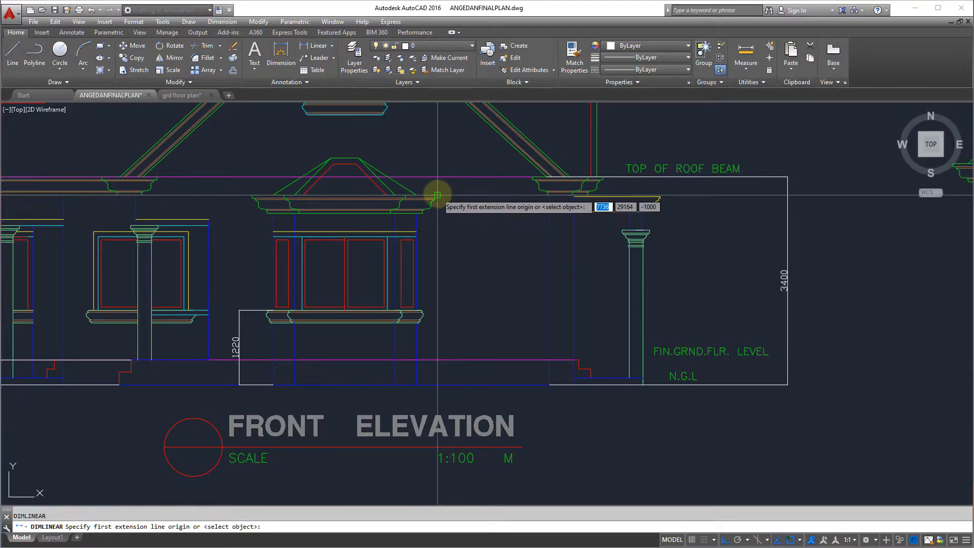
left_click(437, 194)
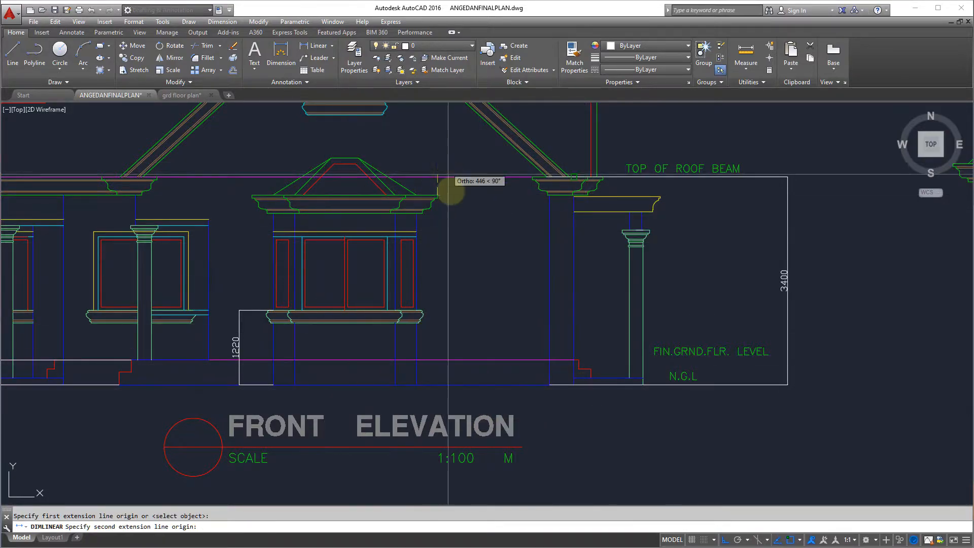
left_click(416, 385)
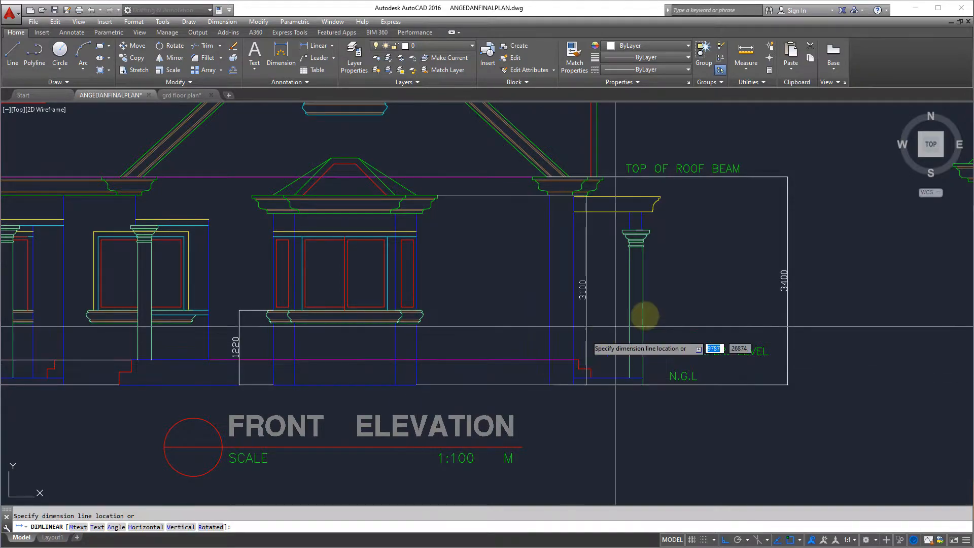
left_click(762, 301)
scroll(762, 300, "up", 2)
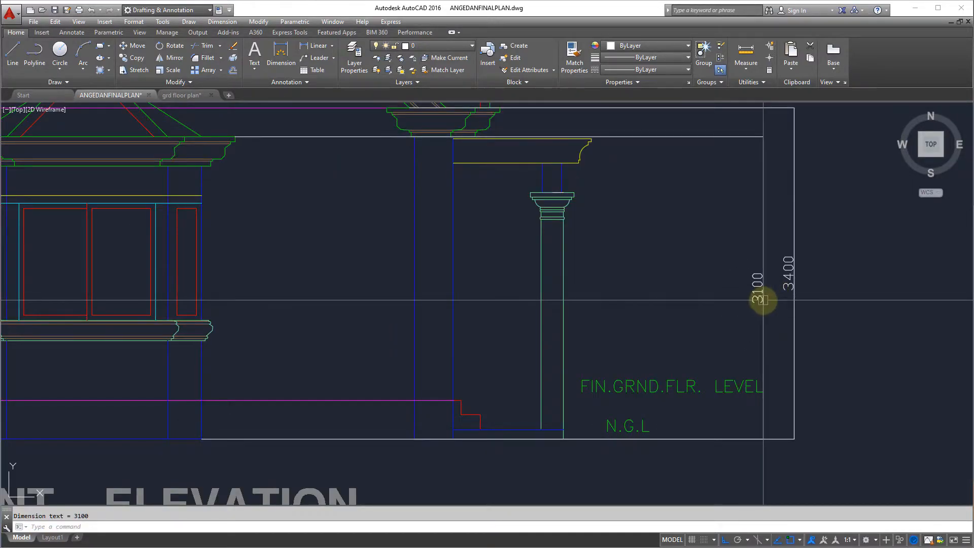
left_click(759, 303)
scroll(759, 303, "down", 2)
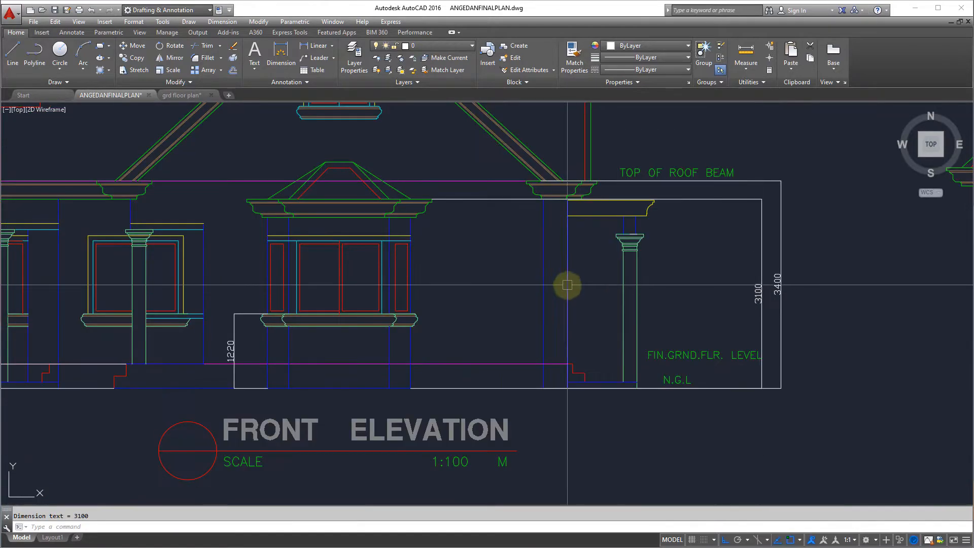
middle_click_drag(526, 245, 527, 263)
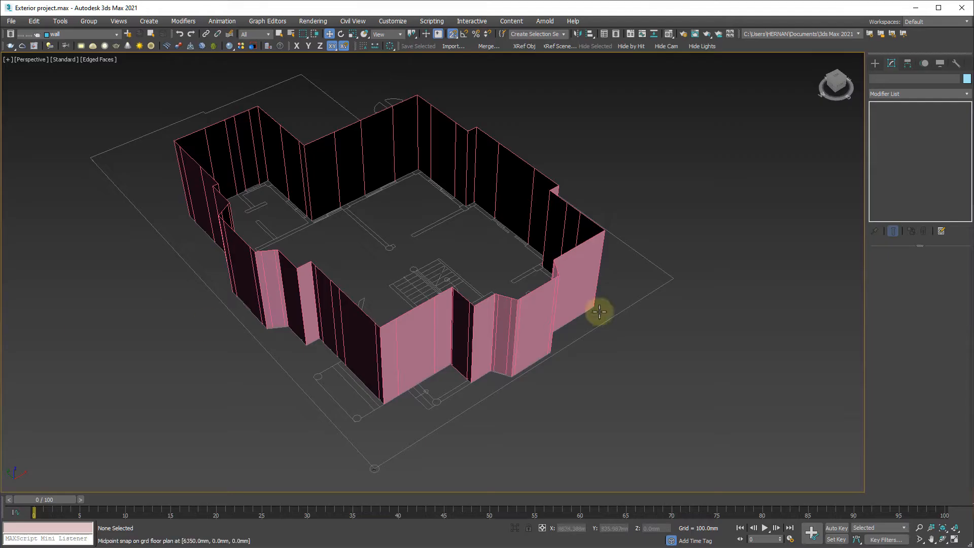
Switch back to 3ds Max, select the perimeter wall, expand its Line sub-levels and disable the Extrude modifier's display.
scroll(472, 330, "up", 4)
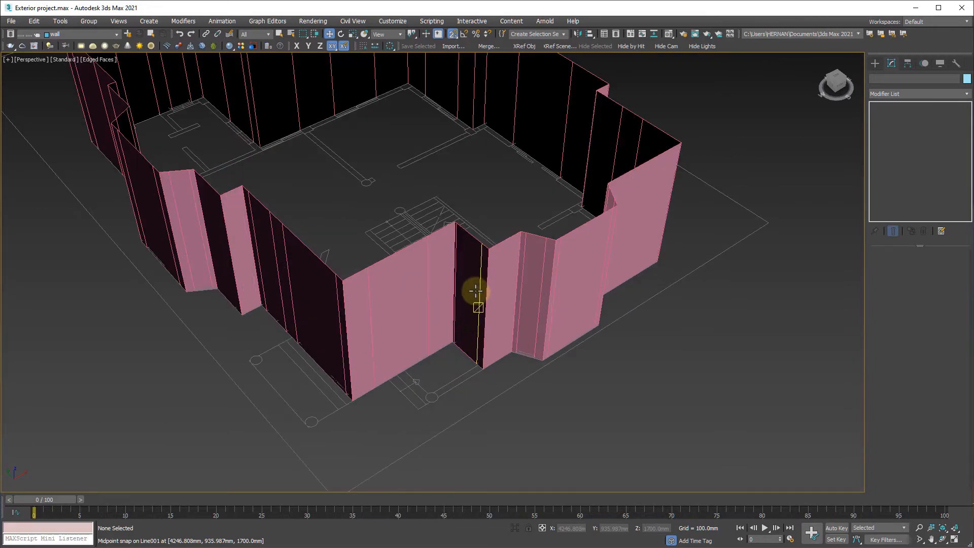
left_click(475, 290)
middle_click_drag(520, 255, 476, 306)
scroll(490, 248, "down", 3)
scroll(482, 287, "up", 3)
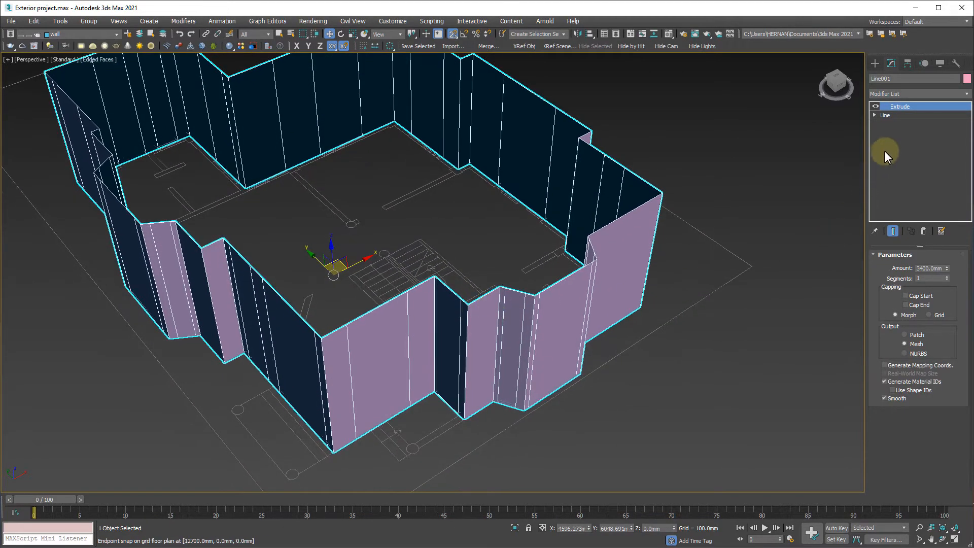
left_click(873, 117)
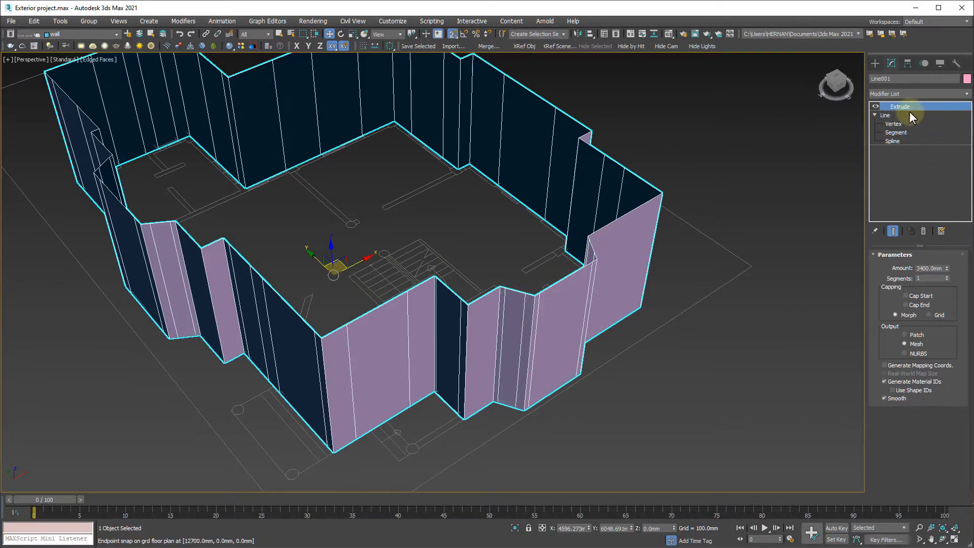
left_click(875, 106)
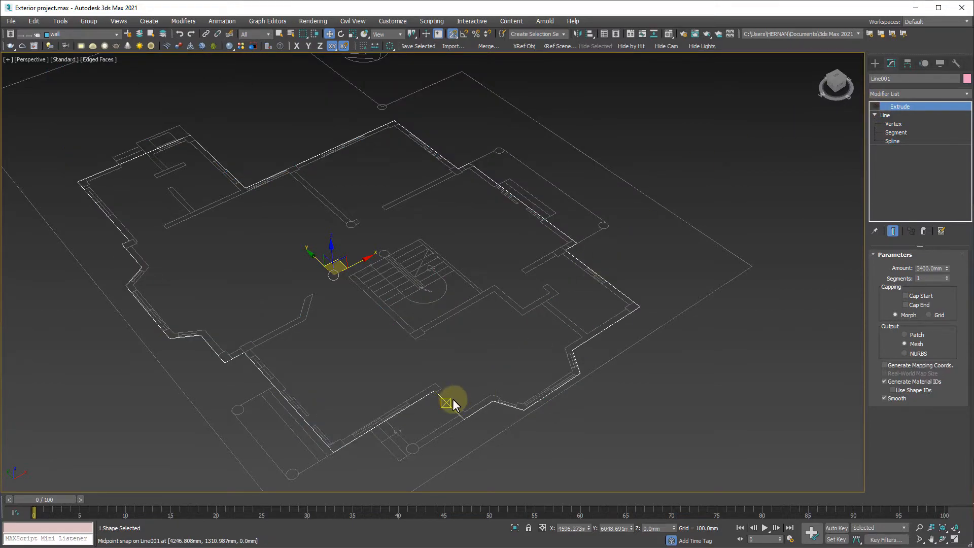
Locate both bay window outlines on the perimeter line and enter its Segment sub-object level.
scroll(553, 383, "up", 4)
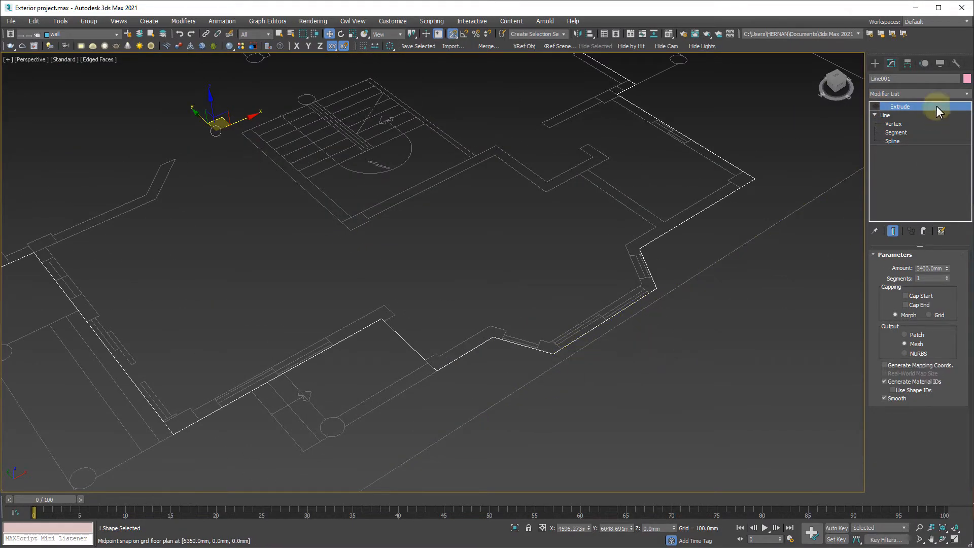
middle_click_drag(514, 377, 502, 365)
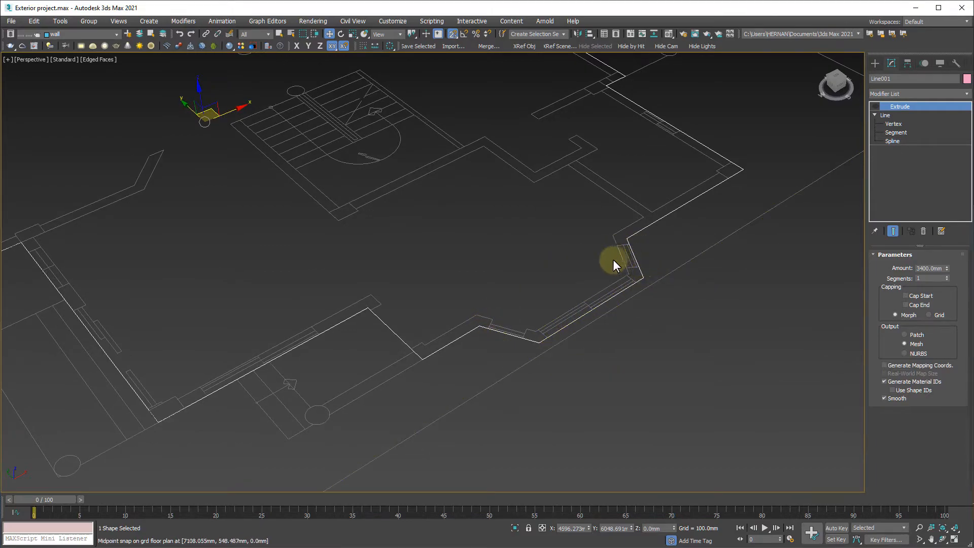
middle_click_drag(527, 352, 433, 293, "alt")
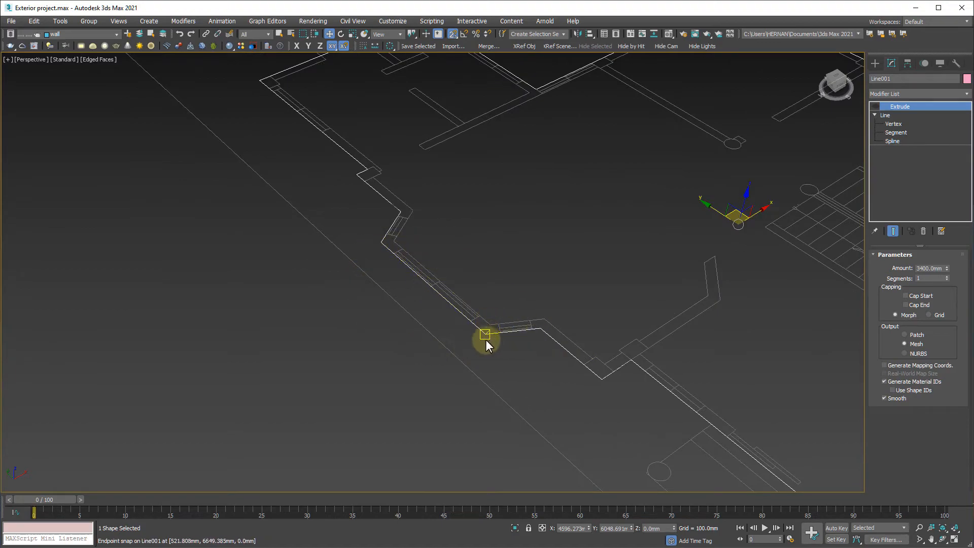
middle_click_drag(489, 340, 364, 309)
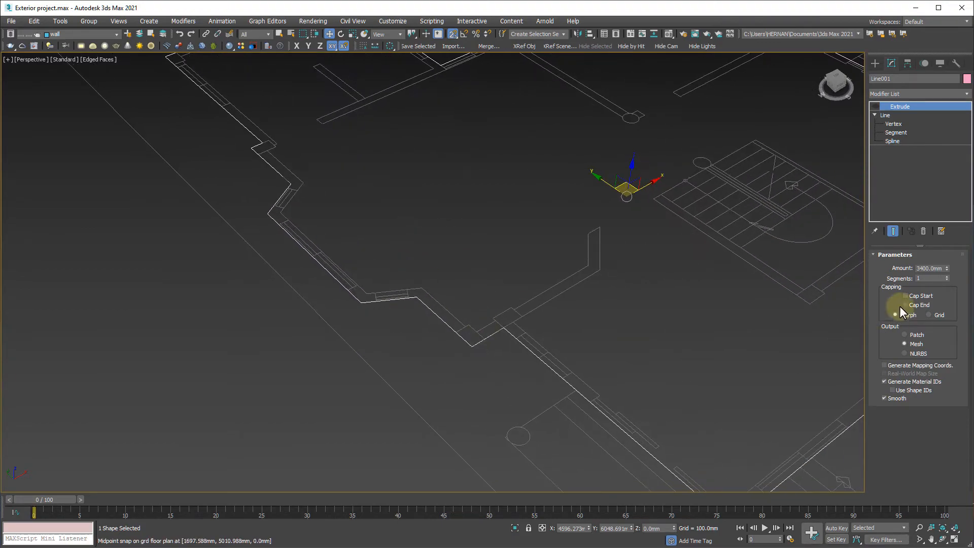
left_click(894, 132)
Select all perimeter line segments forming the front bay window and check them up close.
middle_click_drag(756, 330, 431, 291)
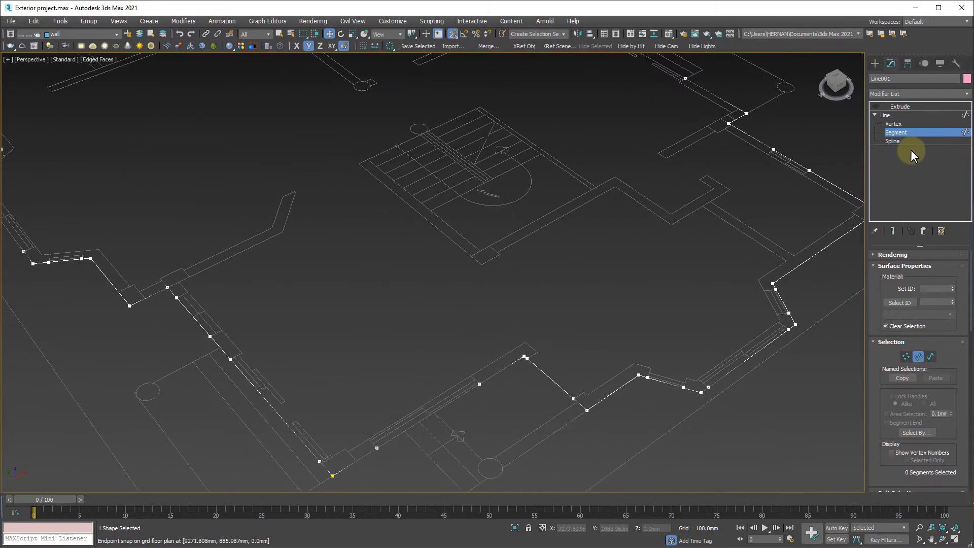
middle_click_drag(720, 361, 619, 330)
scroll(699, 320, "up", 5)
left_click_drag(715, 316, 544, 165)
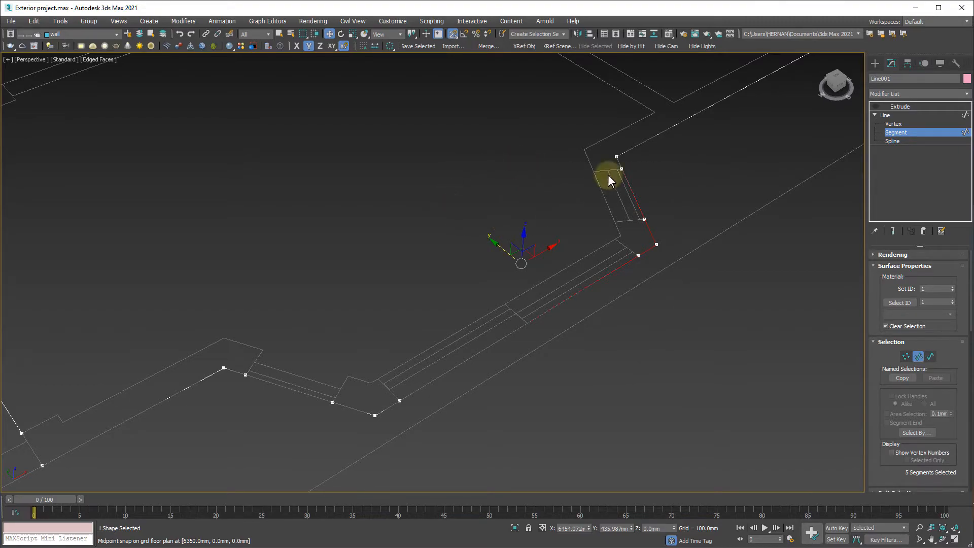
left_click_drag(234, 283, 230, 281, "ctrl")
middle_click_drag(619, 199, 547, 310)
scroll(546, 282, "up", 7)
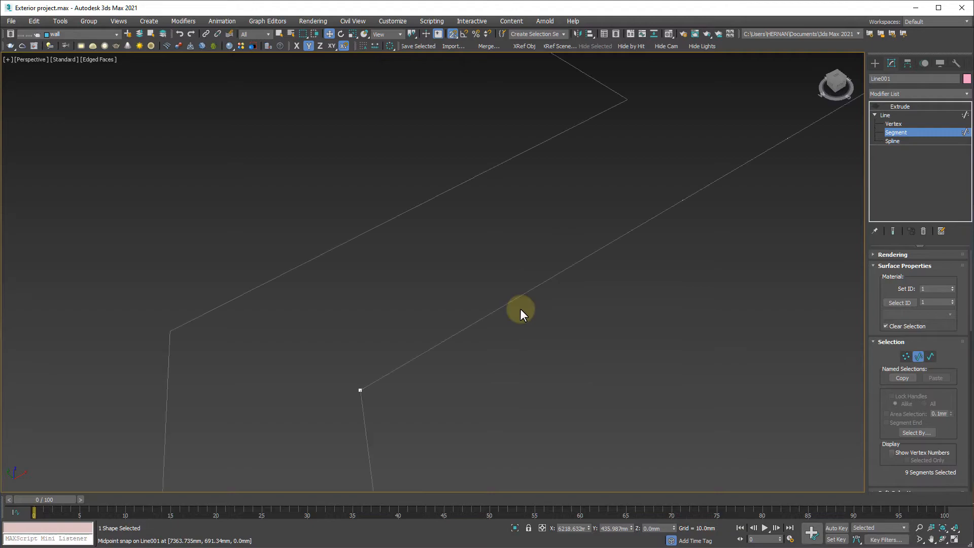
middle_click_drag(500, 356, 523, 323)
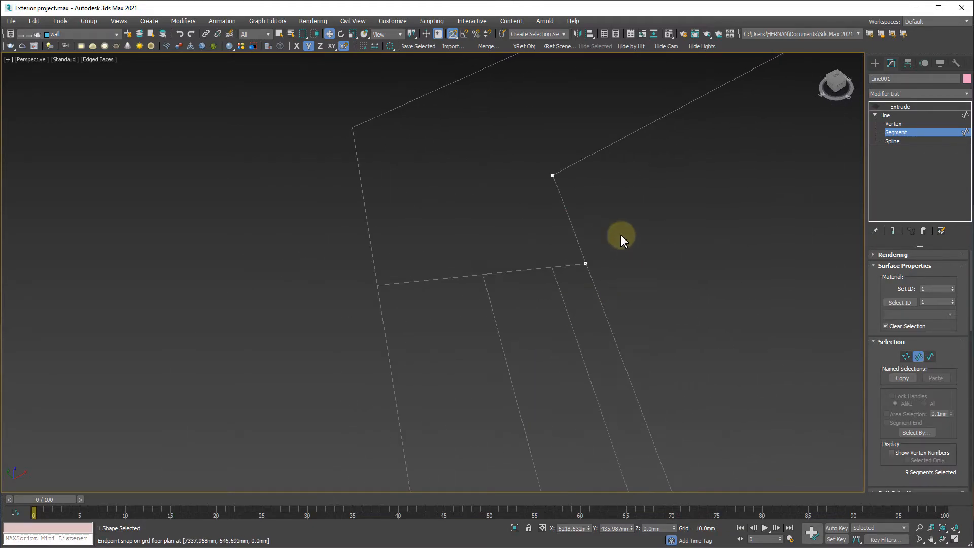
scroll(467, 343, "down", 8)
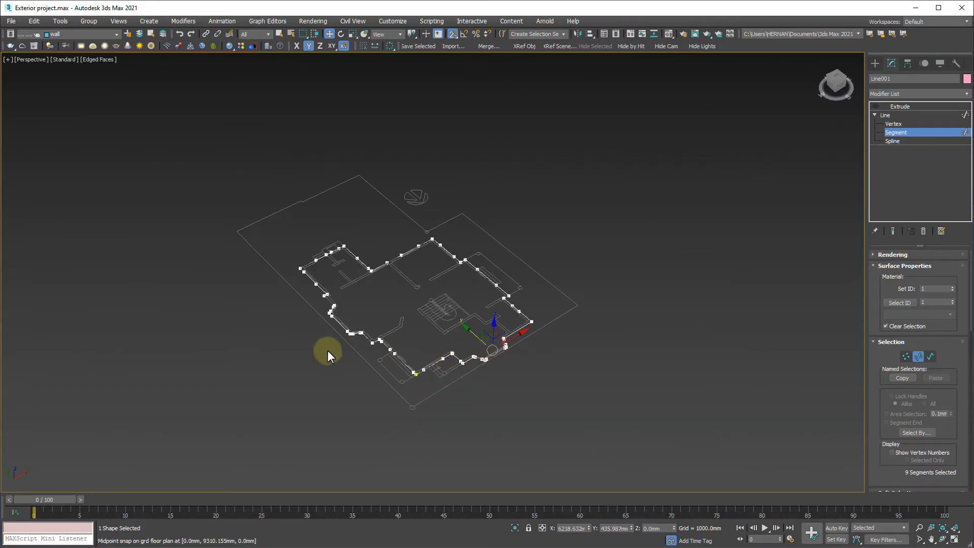
Add the segments of the other bay window, on the adjoining side of the house, to the segment selection.
scroll(326, 351, "up", 5)
scroll(394, 314, "up", 4)
middle_click_drag(372, 248, 435, 348)
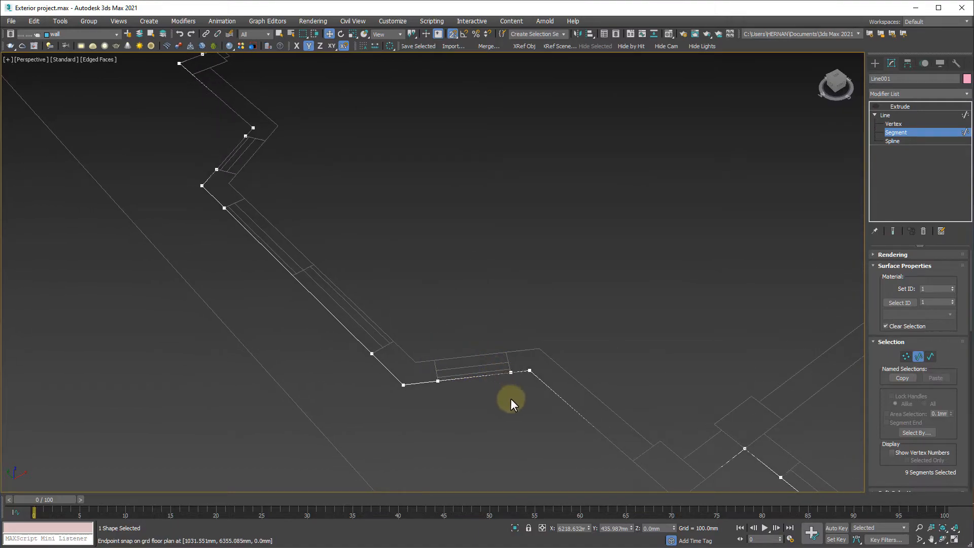
left_click_drag(509, 407, 265, 306, "ctrl")
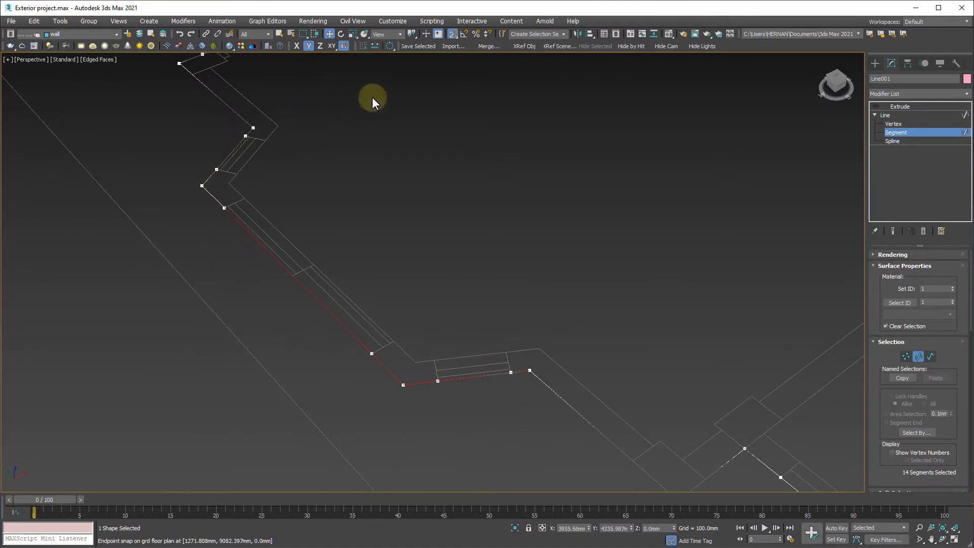
left_click_drag(272, 130, 241, 147, "ctrl")
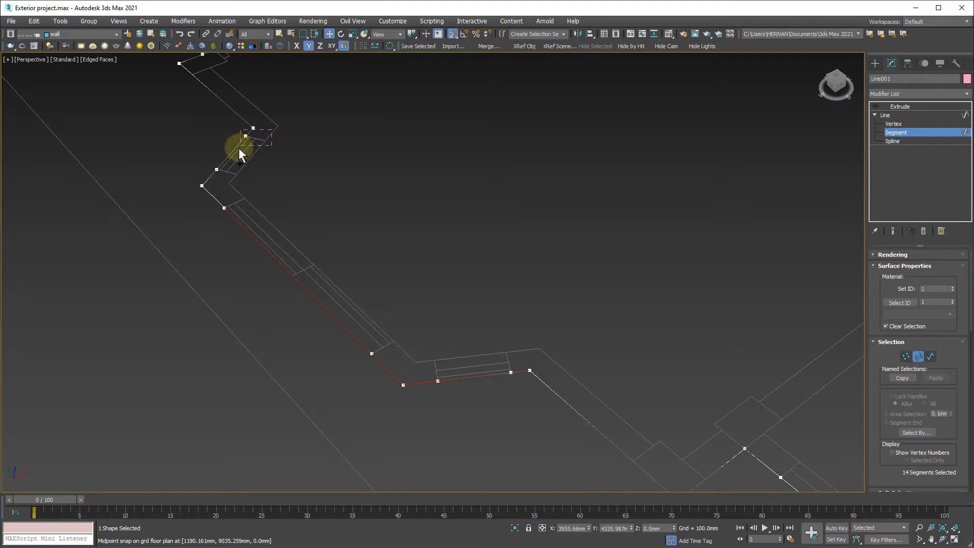
middle_click_drag(256, 198, 274, 268)
scroll(205, 209, "up", 4)
scroll(355, 272, "down", 8)
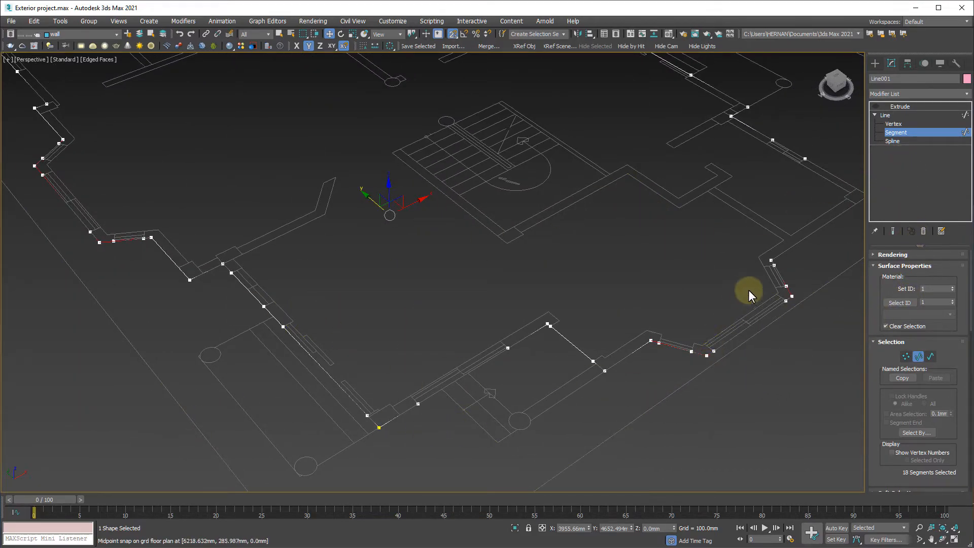
Check the selected segments of both bay windows and detach them from the perimeter line.
middle_click_drag(752, 335, 658, 359)
scroll(478, 197, "down", 3)
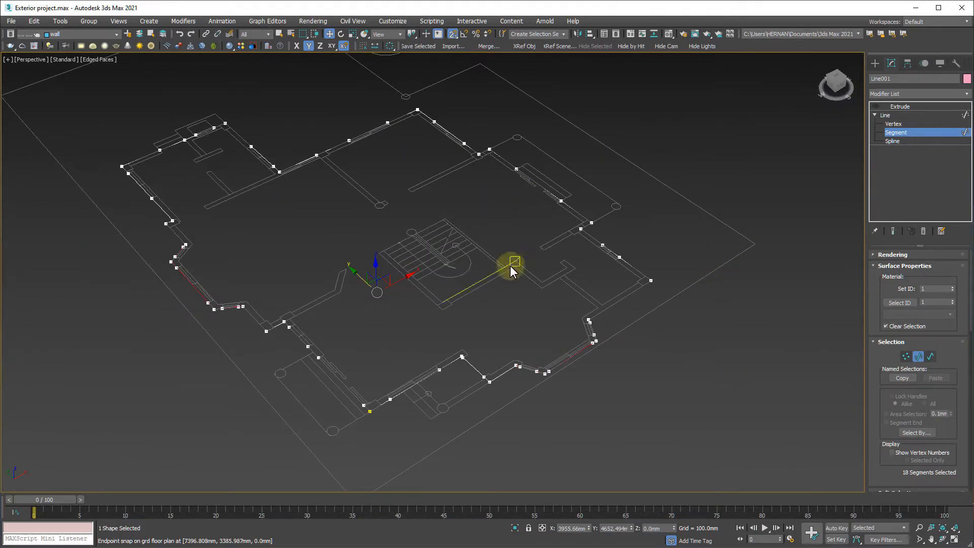
middle_click_drag(508, 295, 508, 274)
scroll(480, 374, "up", 3)
middle_click_drag(491, 367, 419, 328)
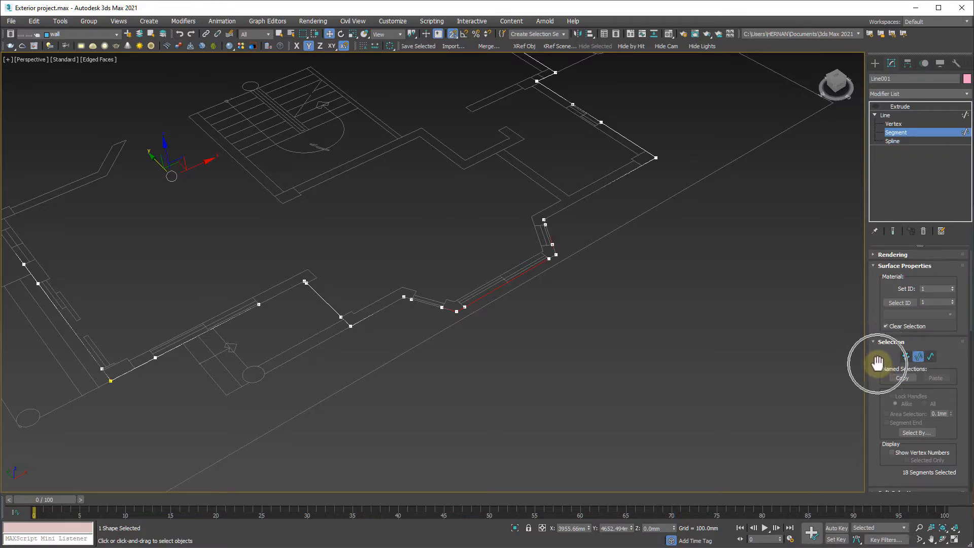
left_click_drag(877, 363, 893, 182)
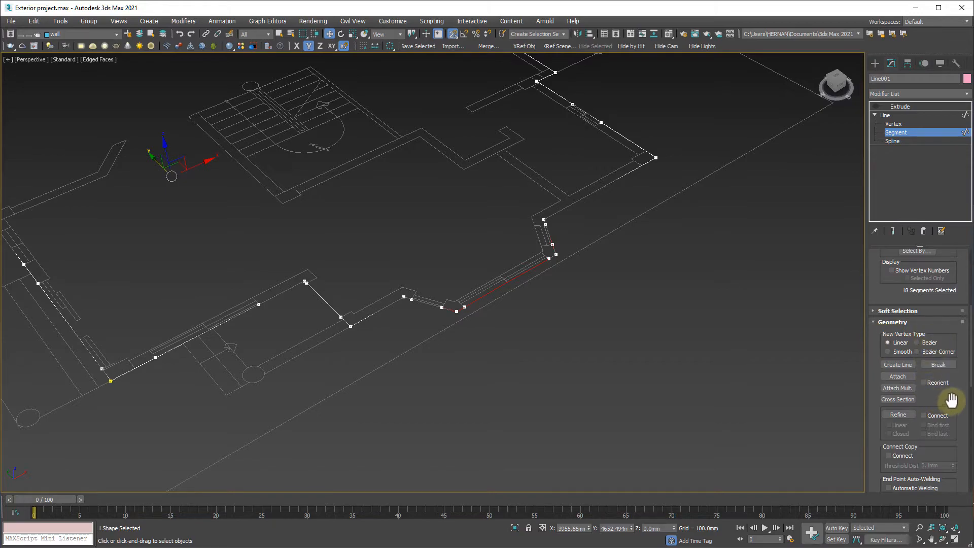
left_click_drag(951, 400, 934, 58)
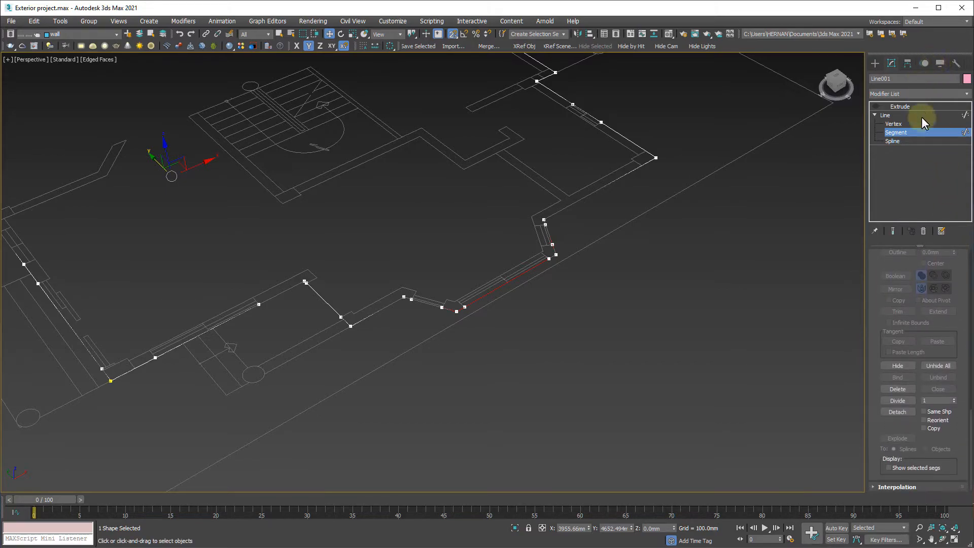
left_click(898, 413)
left_click(898, 413)
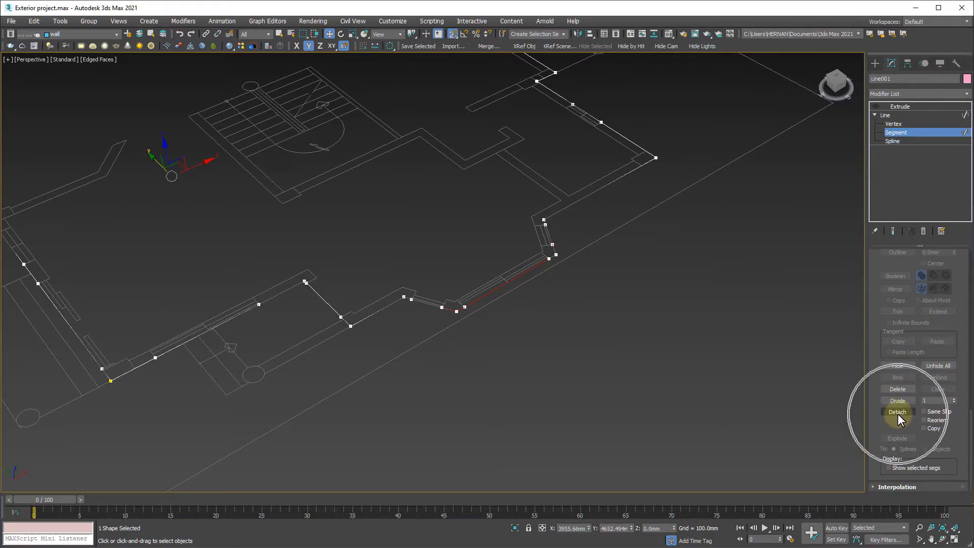
Detach the selected bay segments from the wall line as a separate shape named bay window.
left_click(898, 415)
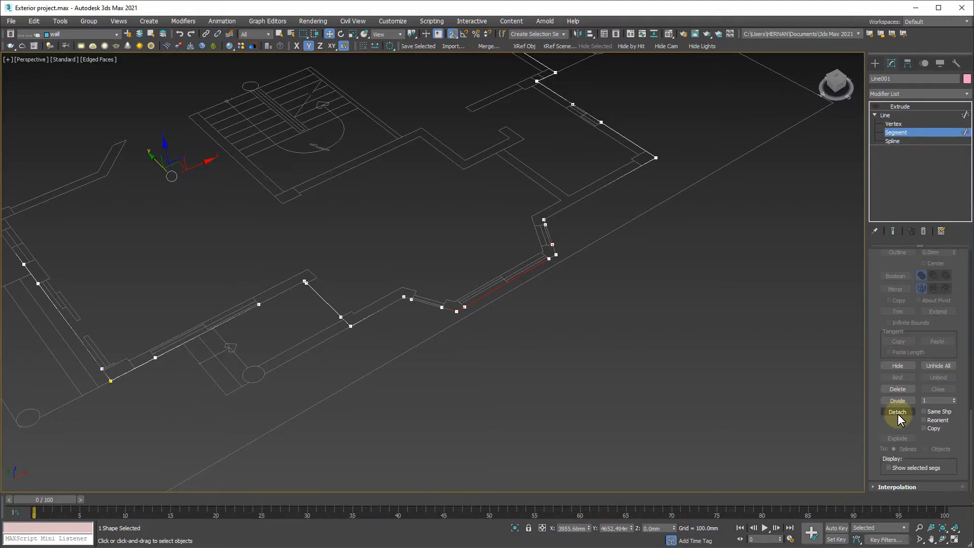
left_click(896, 414)
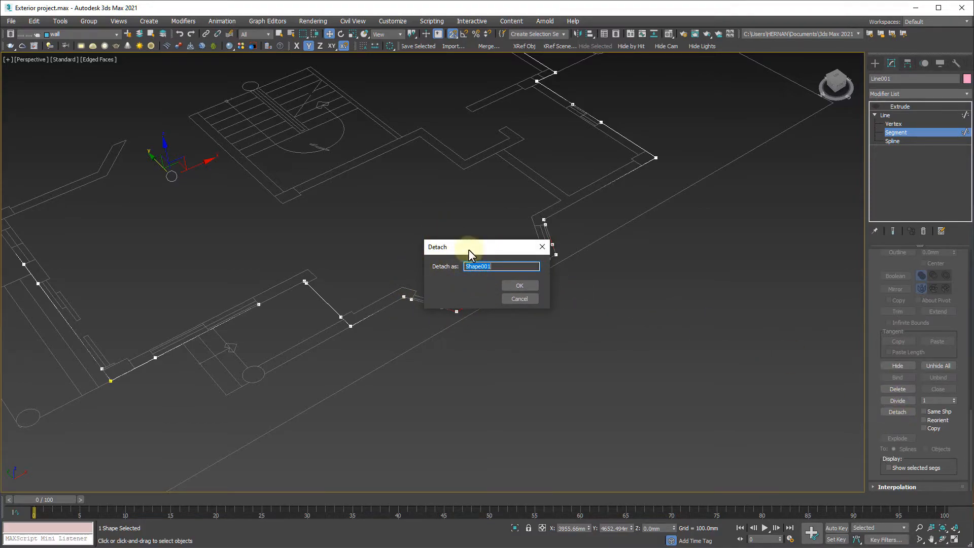
left_click_drag(490, 256, 614, 324)
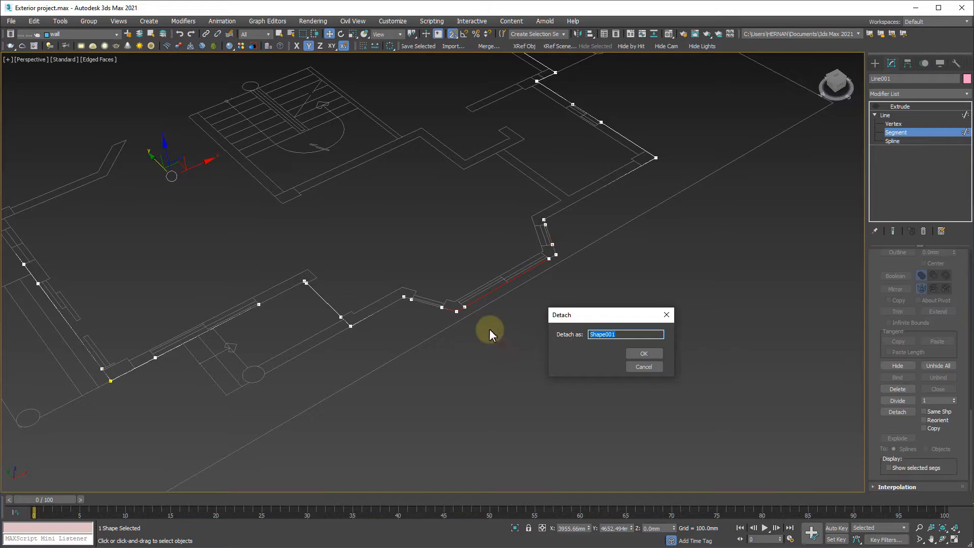
type("bay window")
left_click(644, 353)
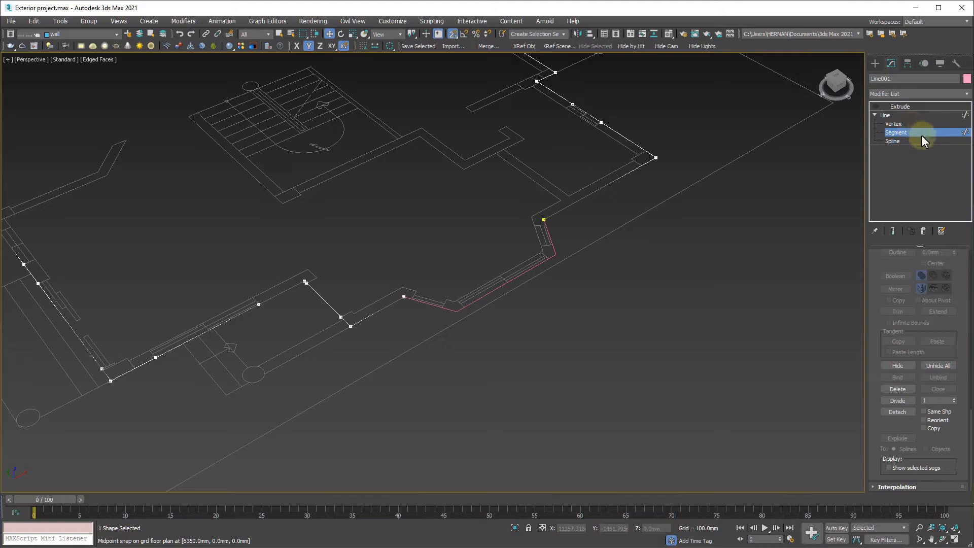
Leave segment editing on the wall line and return to its Extrude modifier.
middle_click_drag(487, 302, 575, 336)
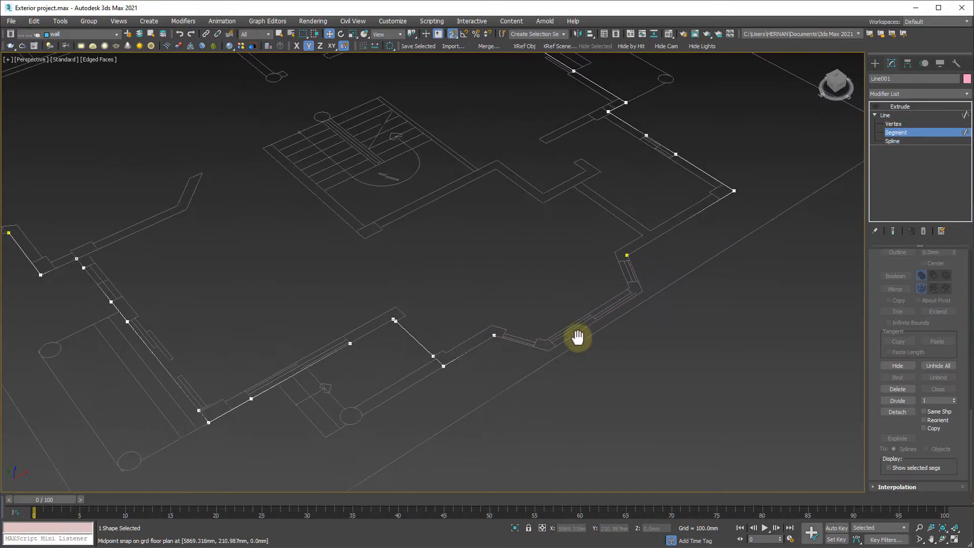
scroll(576, 336, "down", 3)
scroll(151, 260, "up", 5)
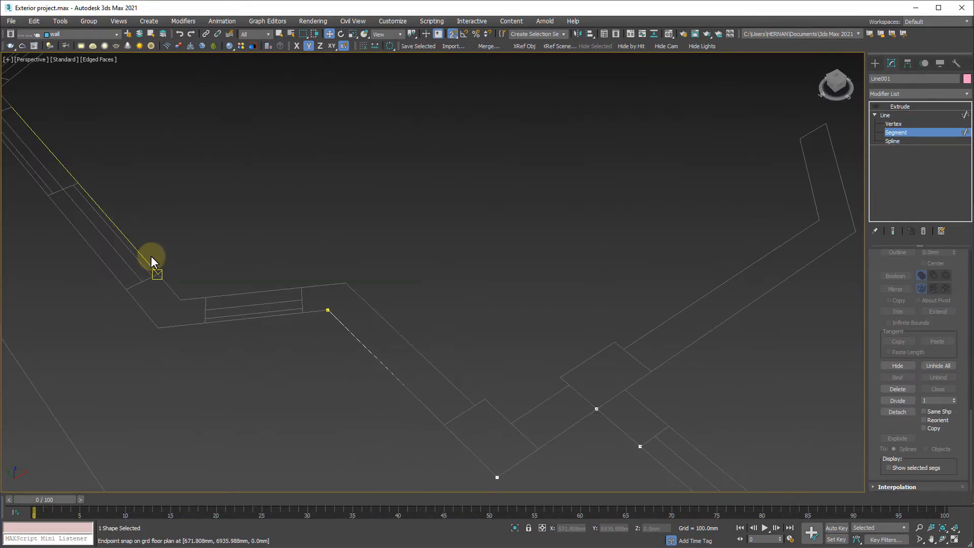
scroll(151, 259, "down", 5)
middle_click_drag(206, 266, 206, 283)
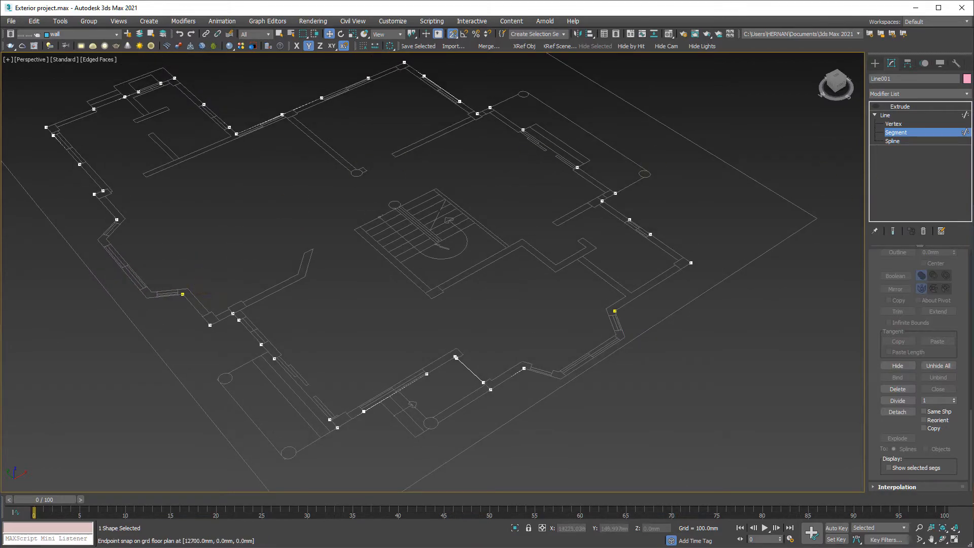
left_click(932, 132)
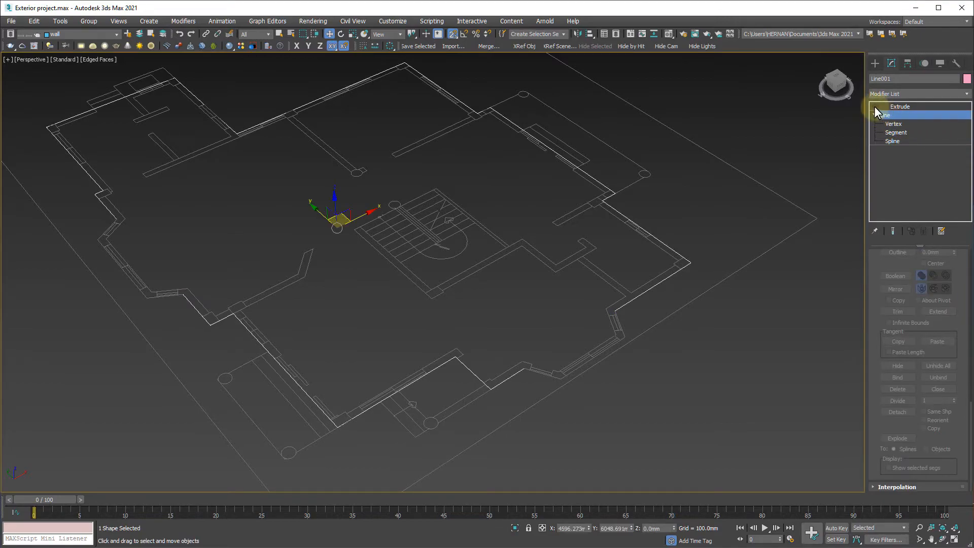
left_click(895, 106)
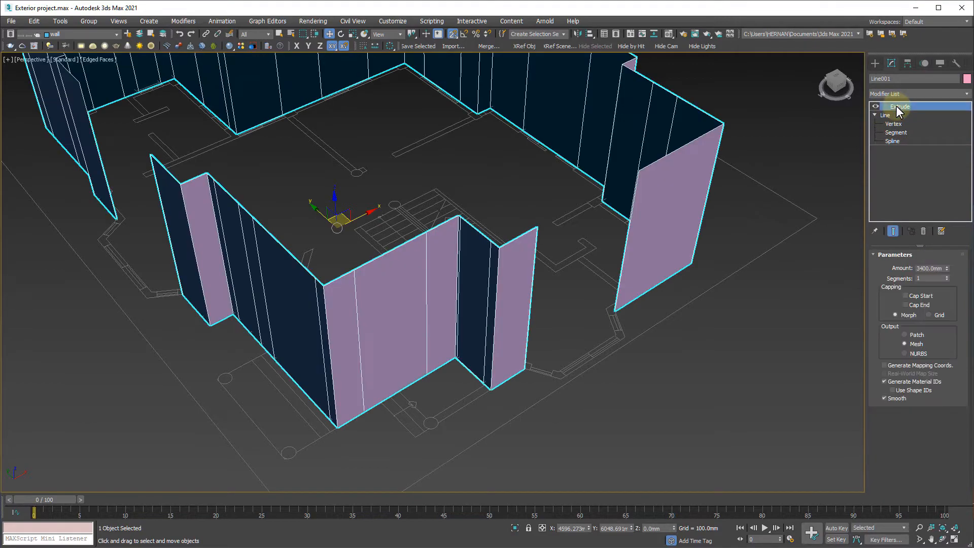
Check the bay window height on the front elevation in AutoCAD, and return to 3ds Max.
middle_click_drag(407, 297, 327, 352, "alt")
scroll(269, 350, "down", 4)
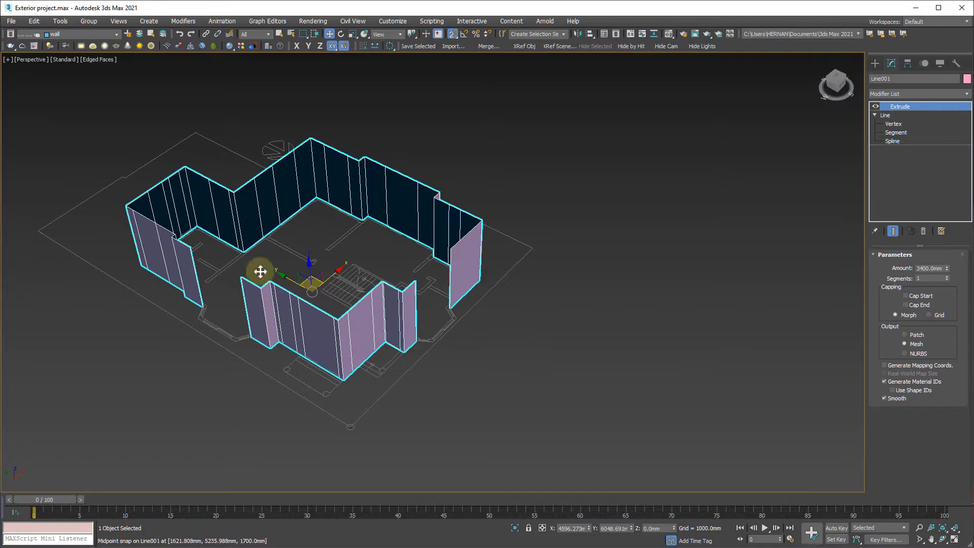
scroll(431, 368, "up", 3)
scroll(442, 363, "up", 3)
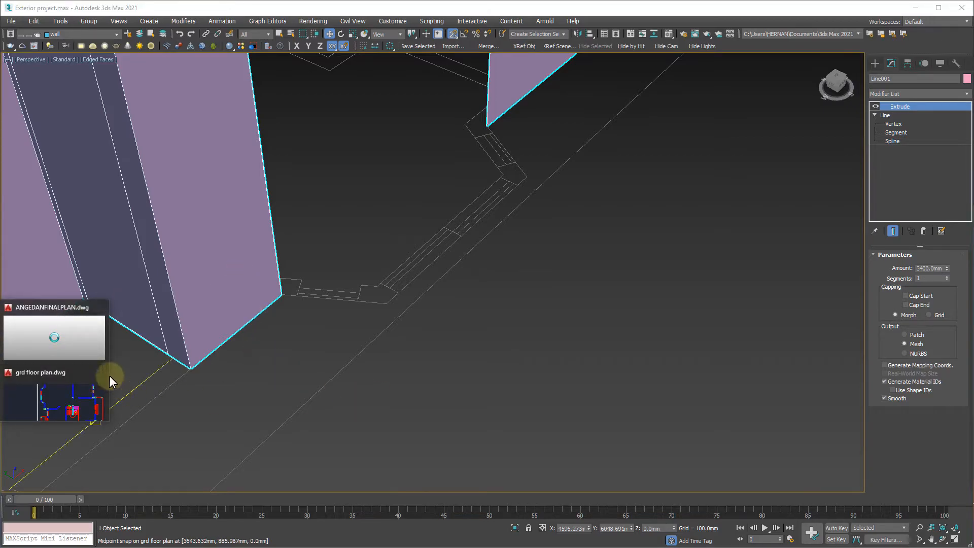
left_click(109, 383)
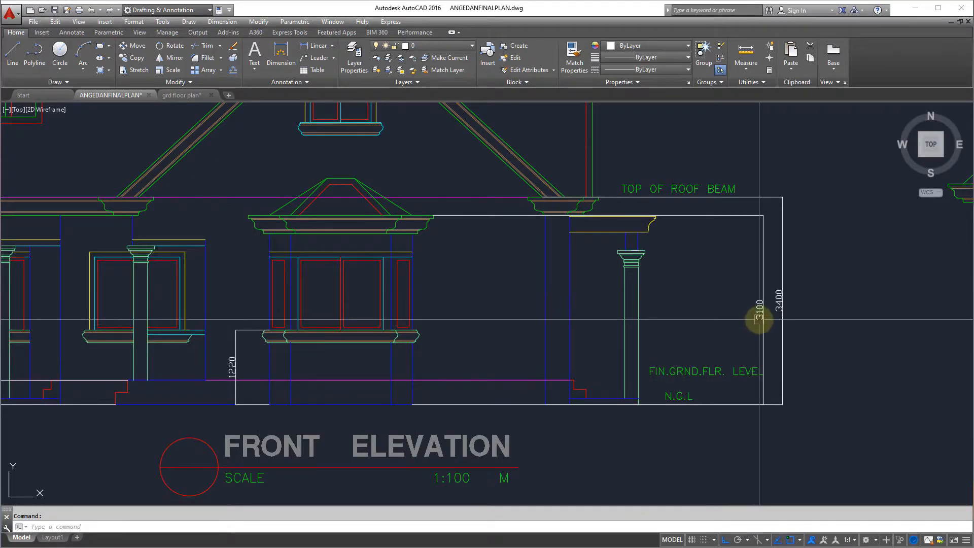
key("alt+Tab")
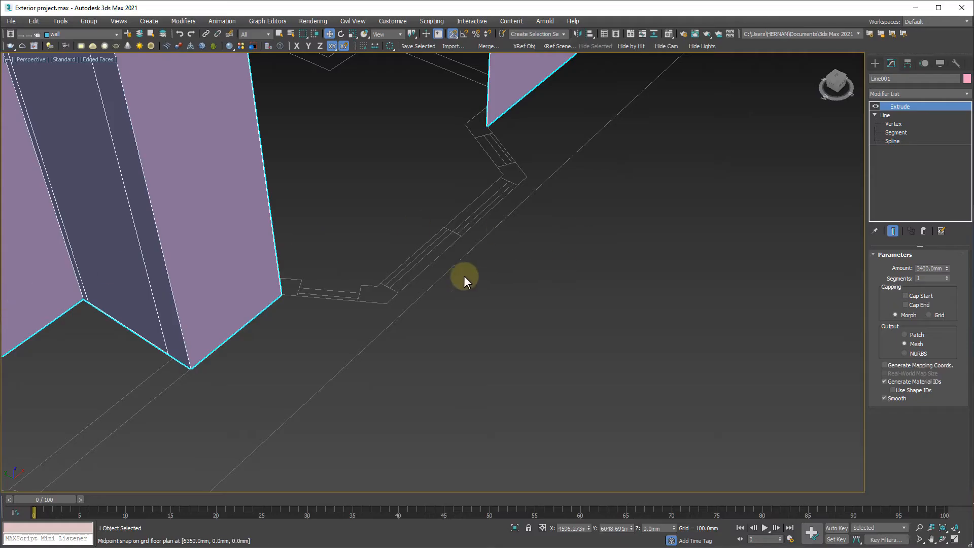
Apply an Extrude modifier to the bay window shape with an amount of 3100 mm.
left_click(411, 281)
scroll(570, 305, "down", 5)
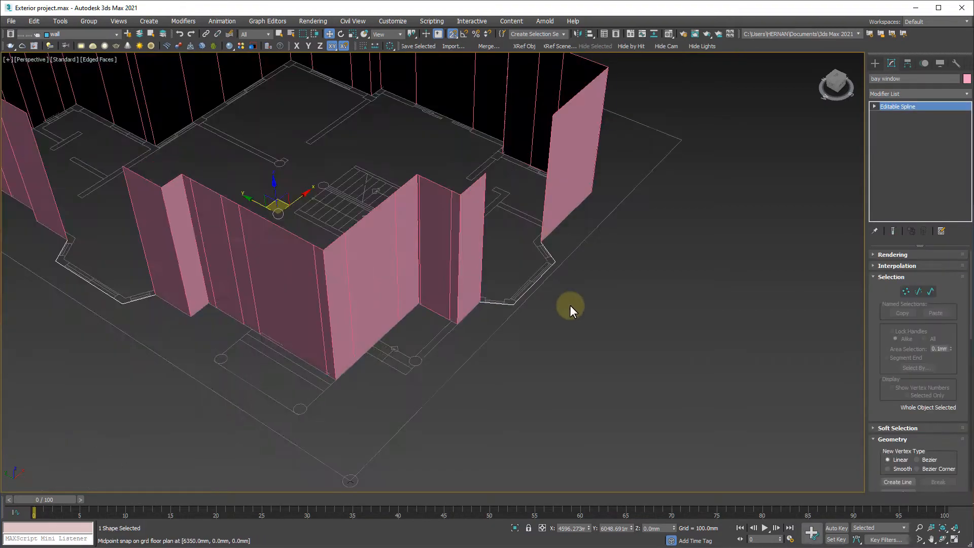
middle_click_drag(60, 302, 124, 307)
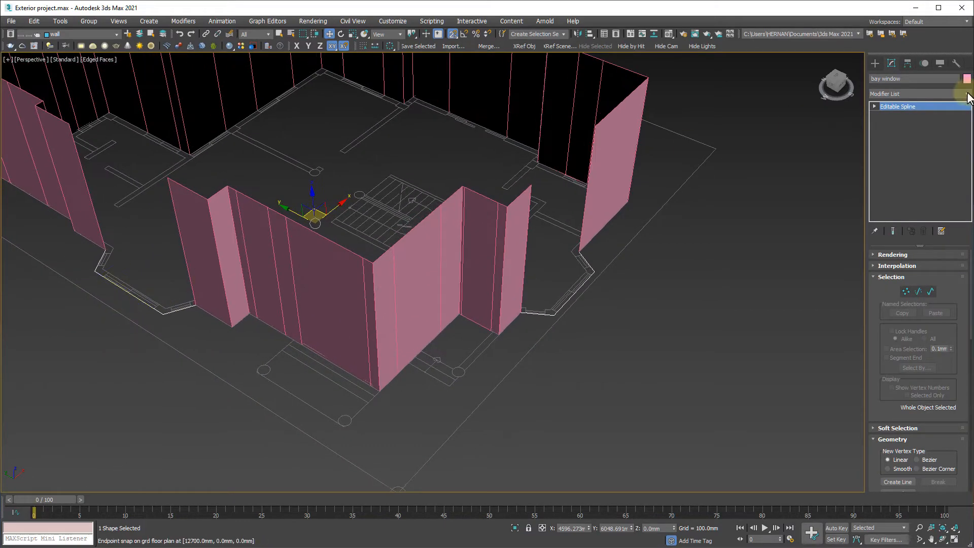
left_click(939, 93)
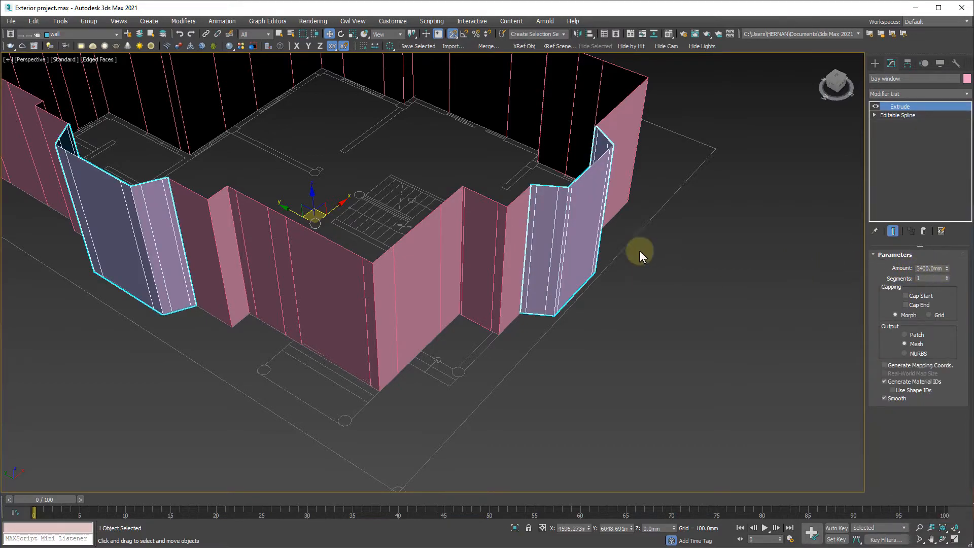
double_click(942, 269)
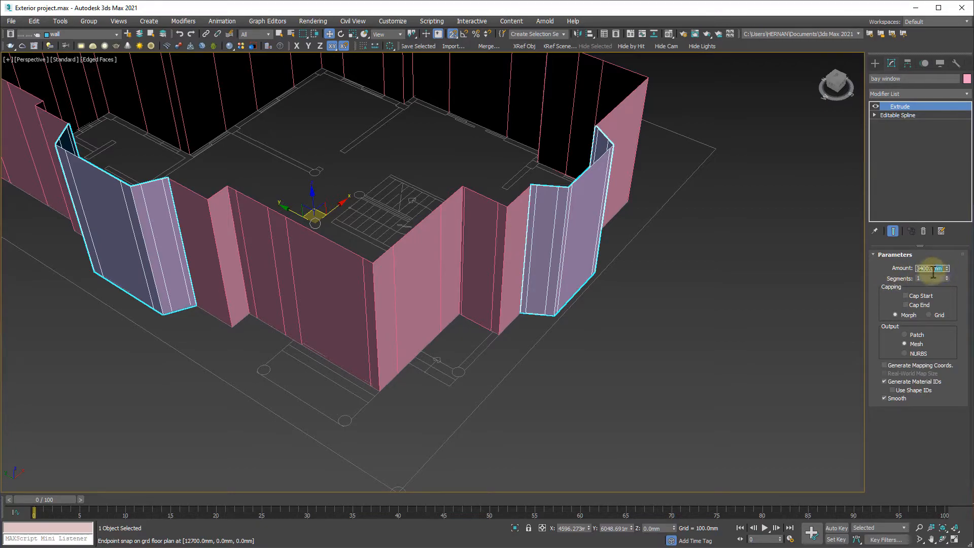
type("310")
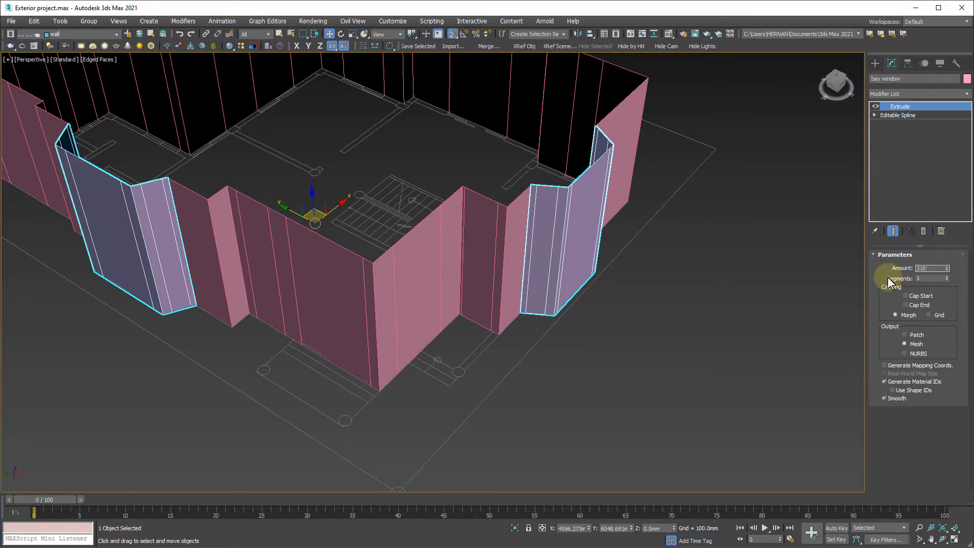
type("0")
key("Return")
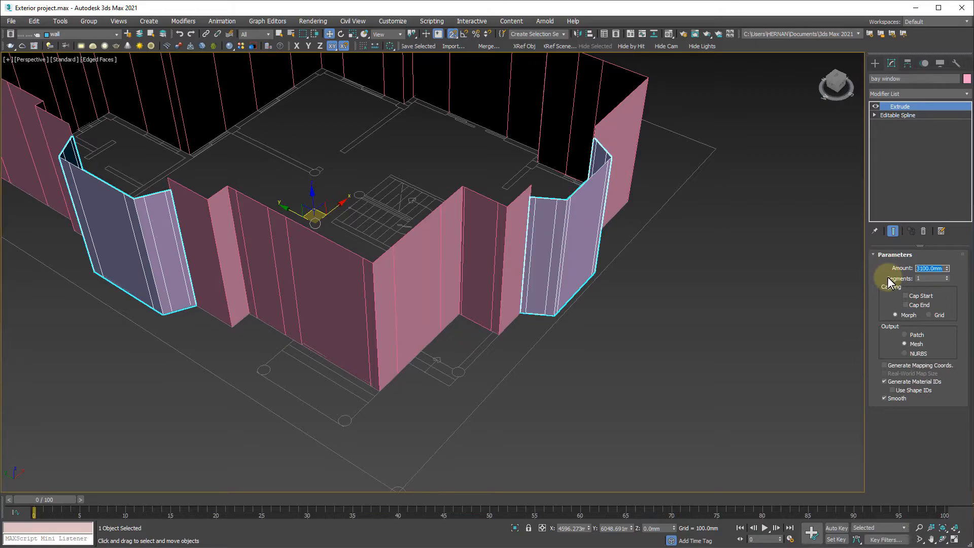
Deselect the bay window and examine its height against the adjoining main walls from several angles.
middle_click_drag(653, 301, 616, 256, "alt")
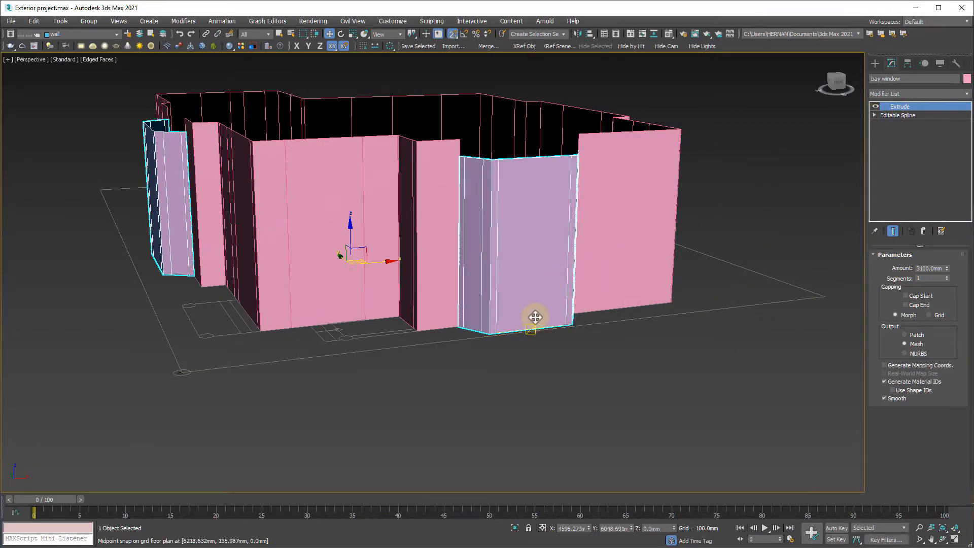
middle_click_drag(533, 315, 532, 352, "alt")
left_click(679, 391)
scroll(522, 385, "down", 5)
middle_click_drag(522, 385, 669, 333, "alt")
scroll(373, 277, "up", 3)
scroll(632, 337, "up", 4)
scroll(632, 338, "down", 6)
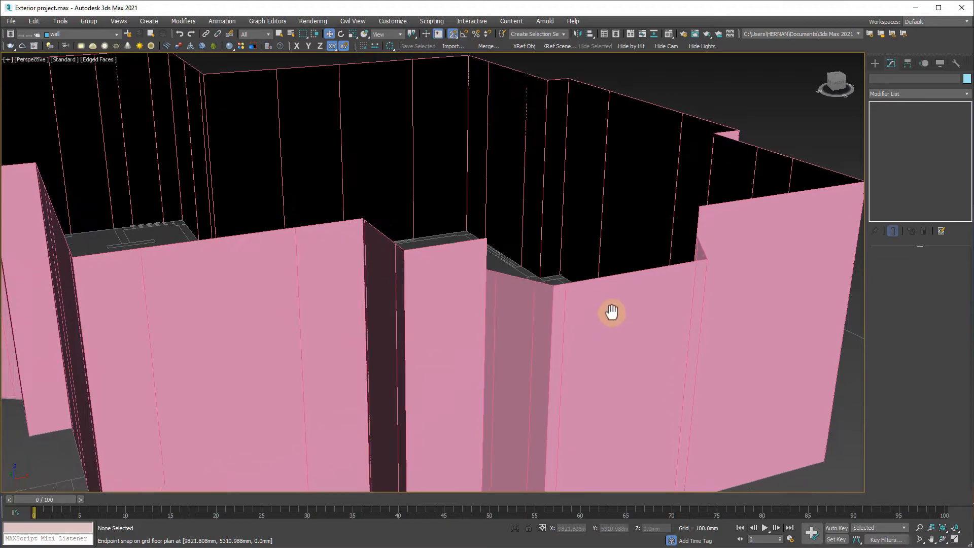
middle_click_drag(591, 376, 539, 351, "alt")
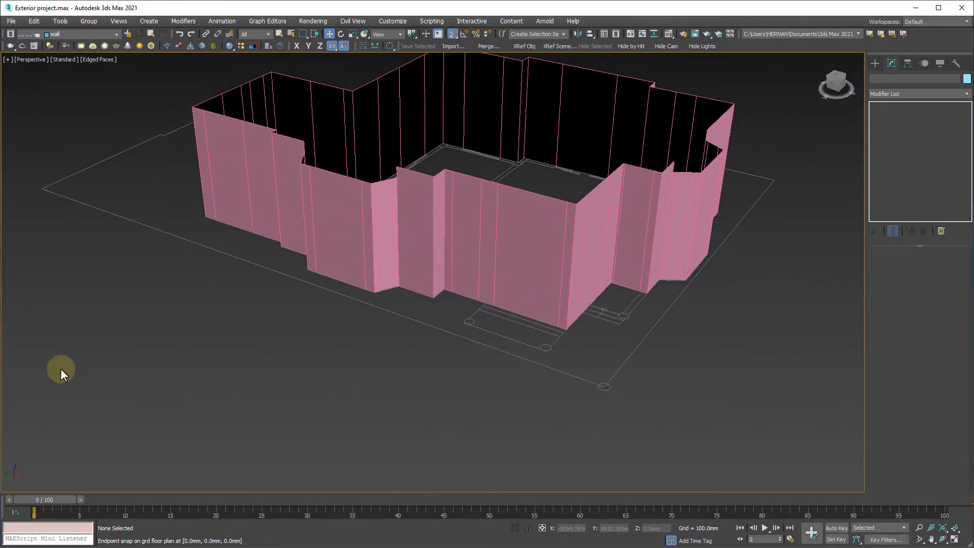
Switch to ANGEDANFINALPLAN.dwg in AutoCAD and examine the bay window and wall heights on the front elevation.
left_click(1, 360)
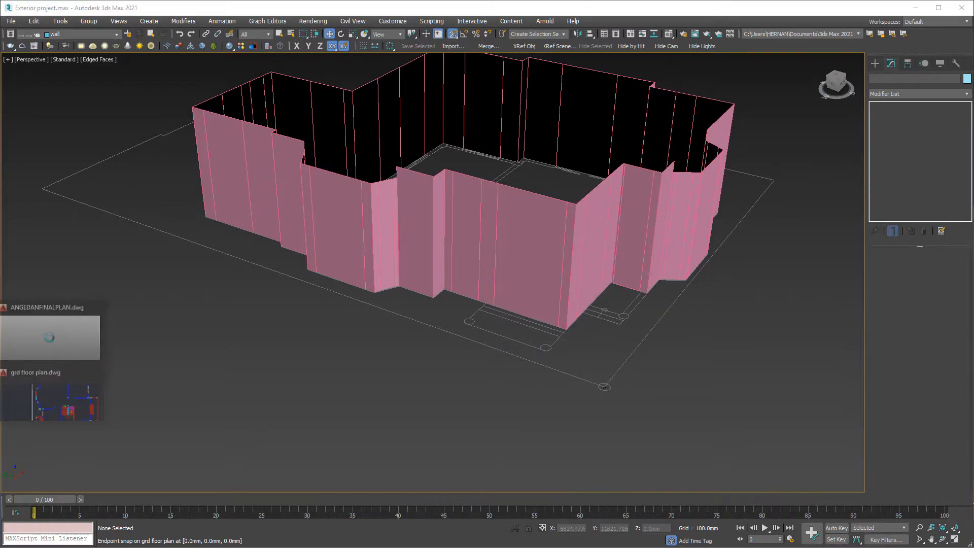
left_click(52, 349)
middle_click_drag(320, 355, 587, 348)
scroll(563, 345, "down", 3)
scroll(541, 341, "up", 4)
scroll(539, 337, "down", 4)
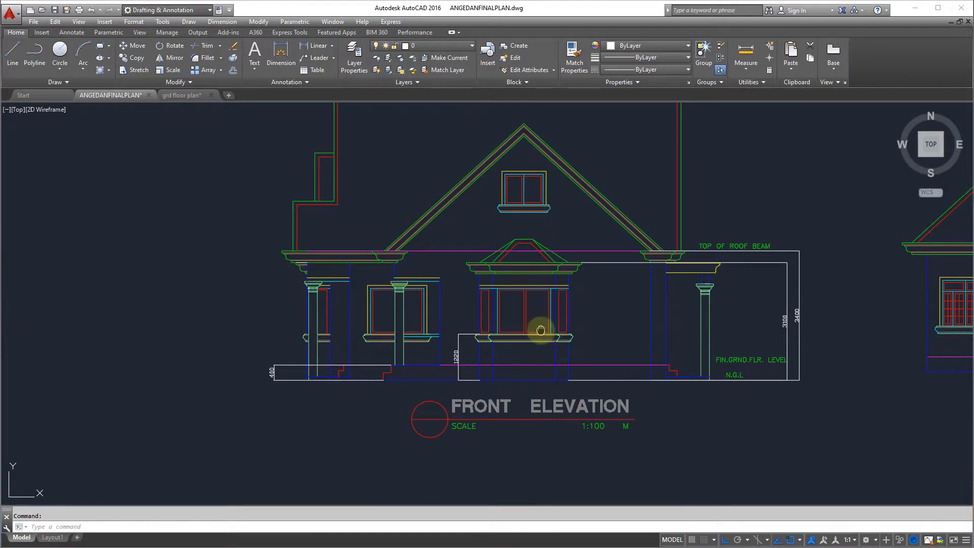
middle_click_drag(539, 330, 482, 312)
scroll(471, 312, "up", 4)
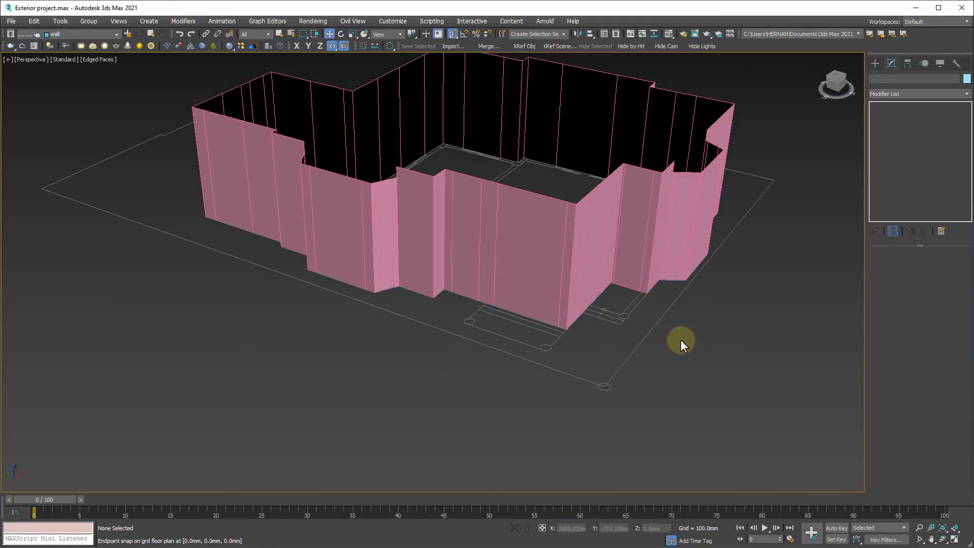
Return to 3ds Max and set the perspective viewport to wireframe display around the front walls.
middle_click_drag(680, 340, 638, 346, "alt")
scroll(598, 354, "up", 4)
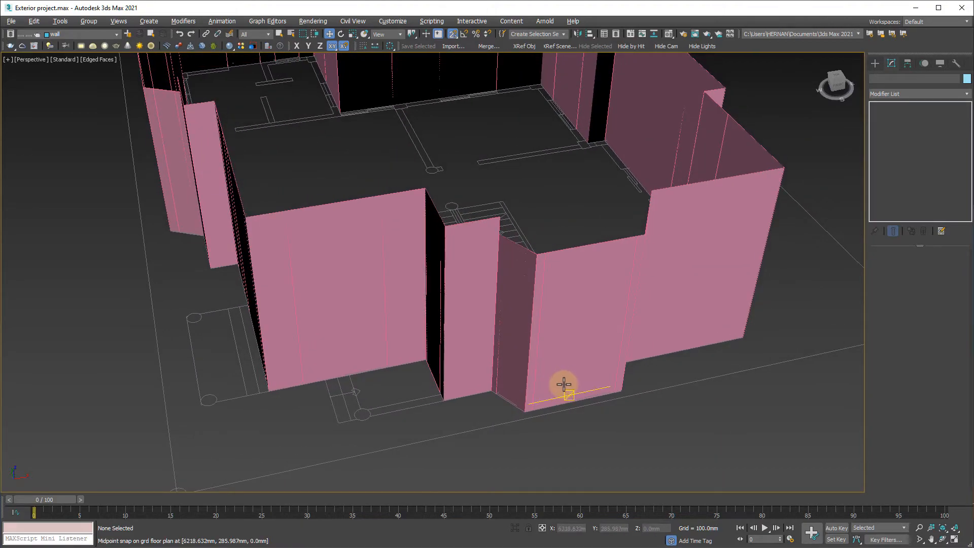
key("F3")
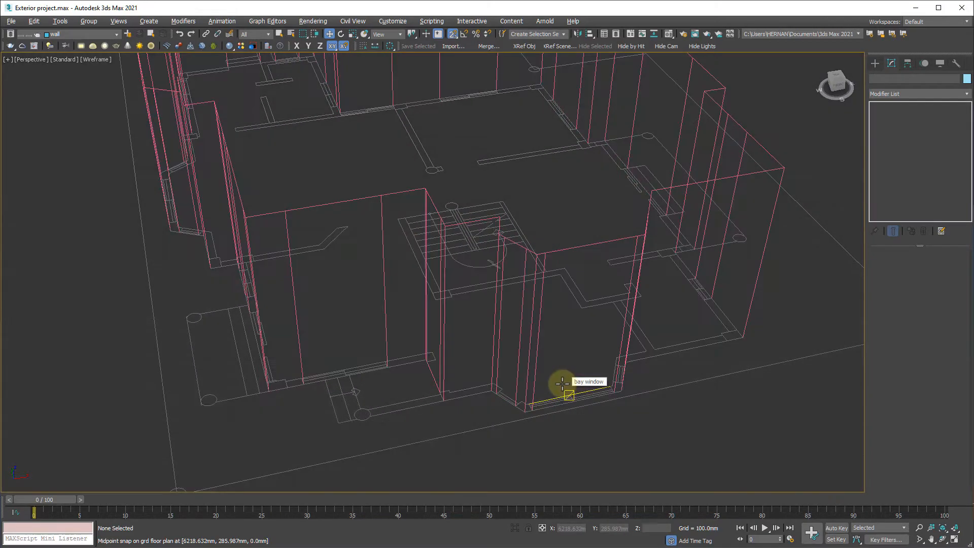
mouse_move(534, 415)
middle_mouse_down("alt")
mouse_move(544, 420)
mouse_move(598, 376)
mouse_move(626, 330)
middle_mouse_up("alt")
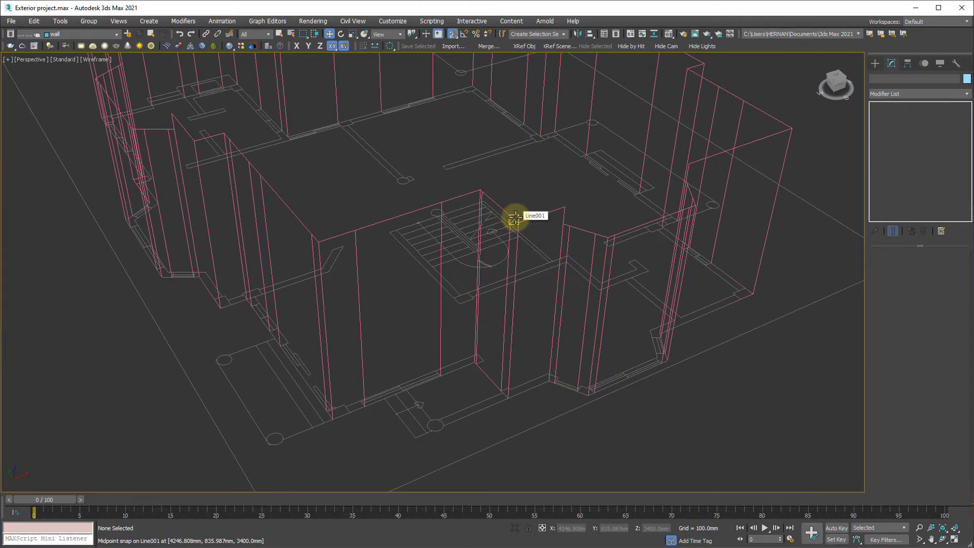
middle_click_drag(487, 246, 487, 262)
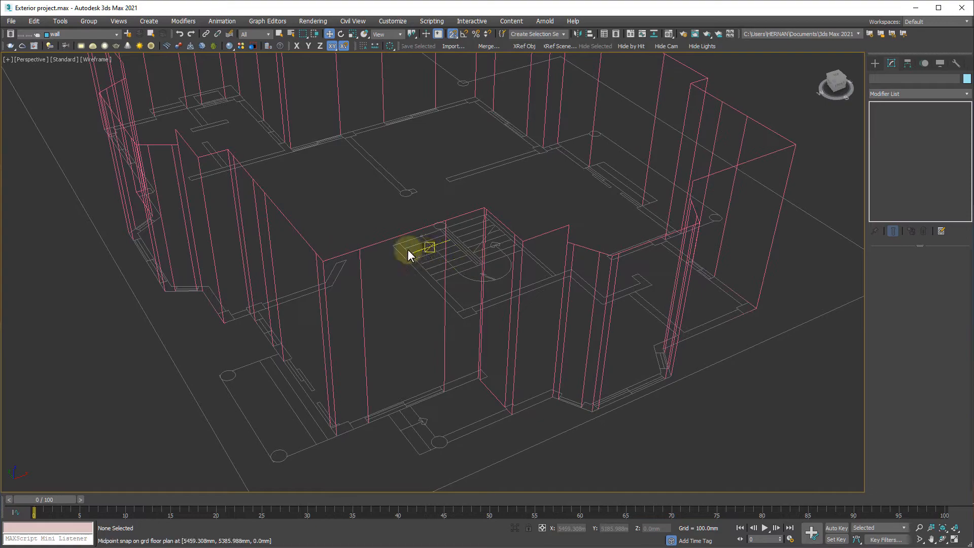
Rename the extruded outer wall object as main wall, and reselect it in the viewport.
left_click(374, 244)
mouse_move(440, 328)
middle_mouse_down("alt")
mouse_move(433, 341)
mouse_move(446, 337)
middle_mouse_up("alt")
left_click(485, 303)
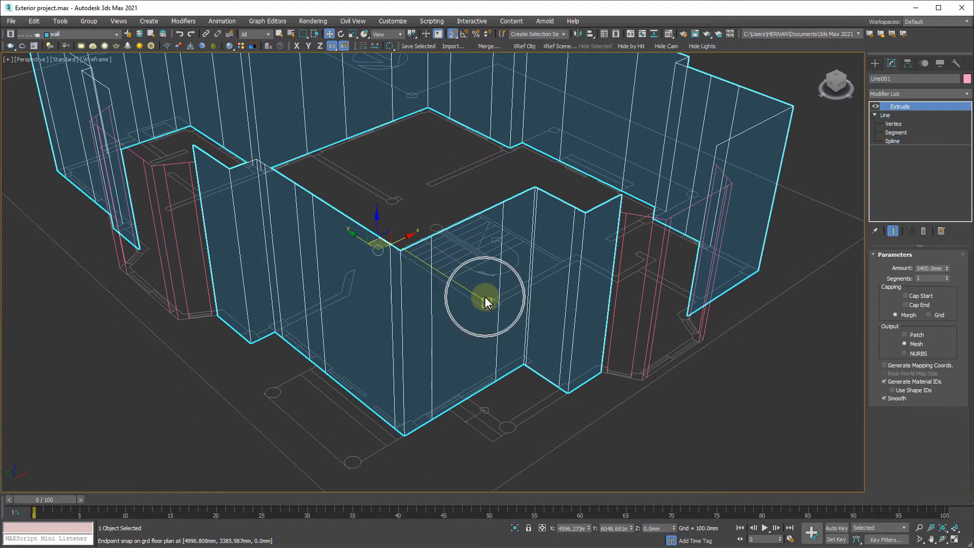
middle_click_drag(485, 300, 466, 326)
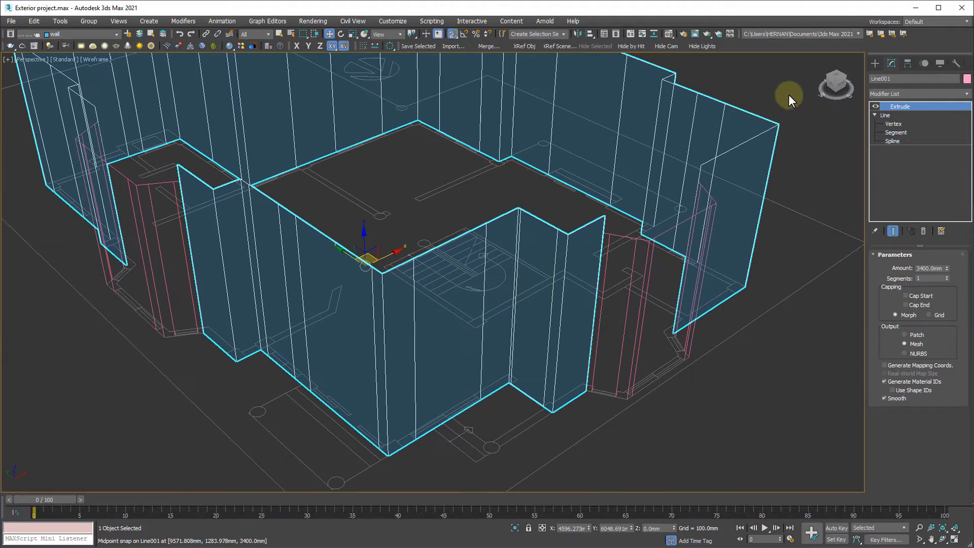
scroll(459, 307, "up", 2)
scroll(401, 295, "down", 2)
left_click(395, 290)
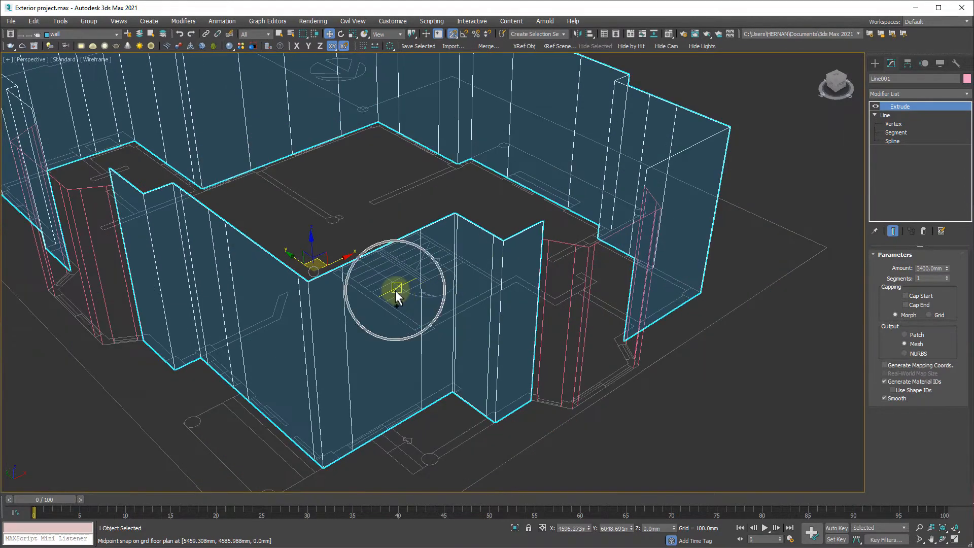
left_click(900, 80)
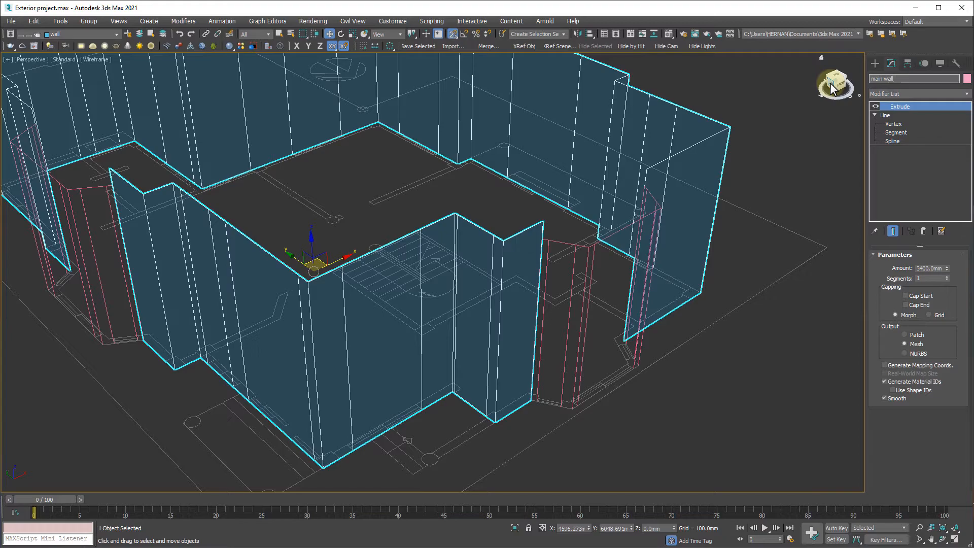
left_click(735, 443)
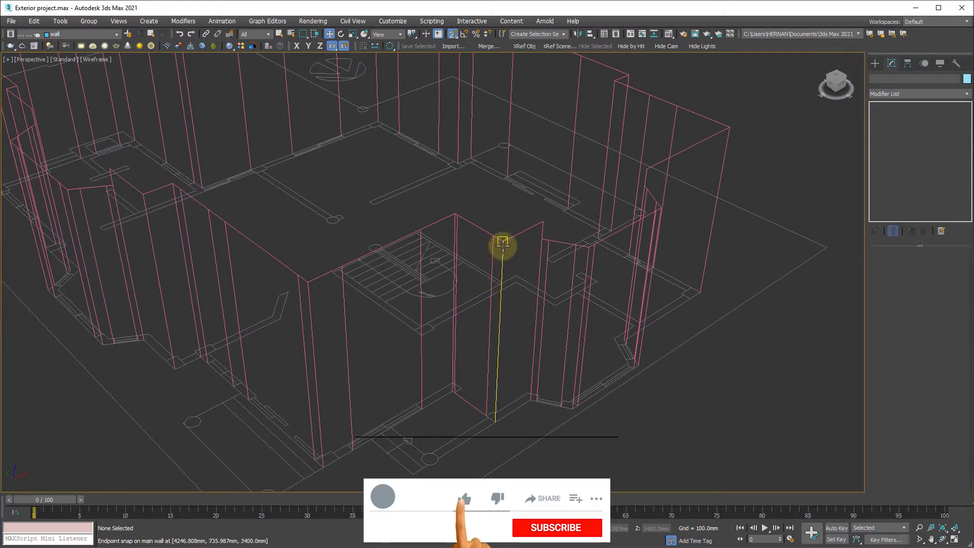
left_click(502, 245)
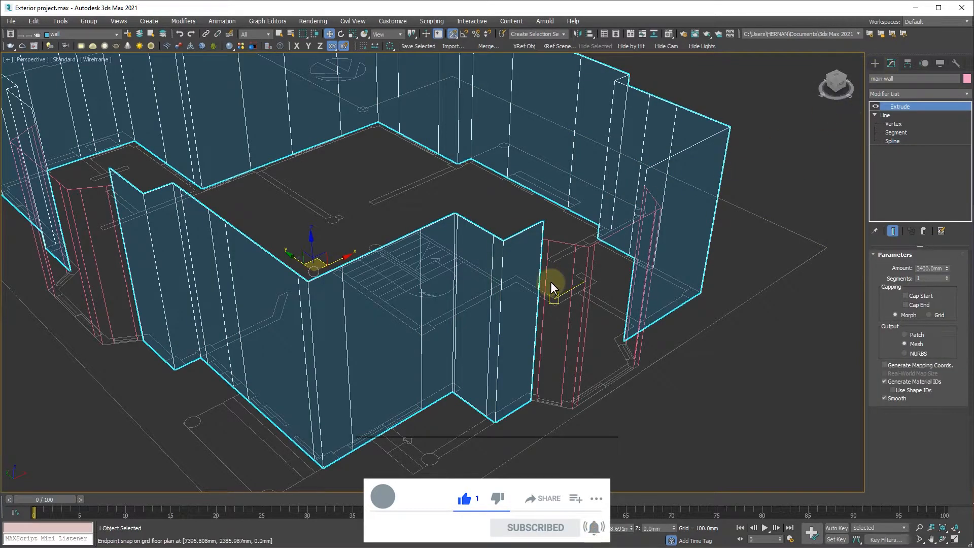
Compare the bay window with the main wall, and add an Edit Poly modifier to the main wall object.
left_click(573, 268)
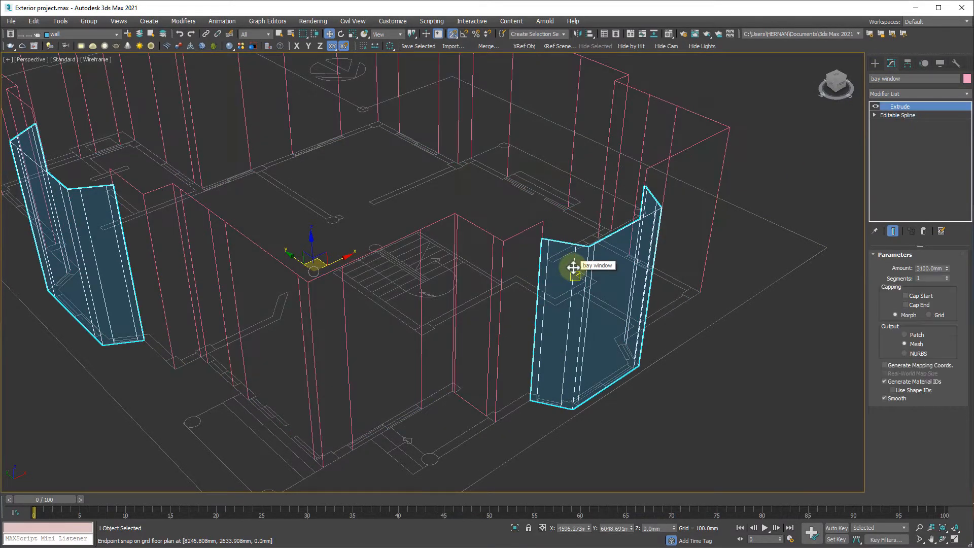
left_click(504, 248)
left_click(476, 248)
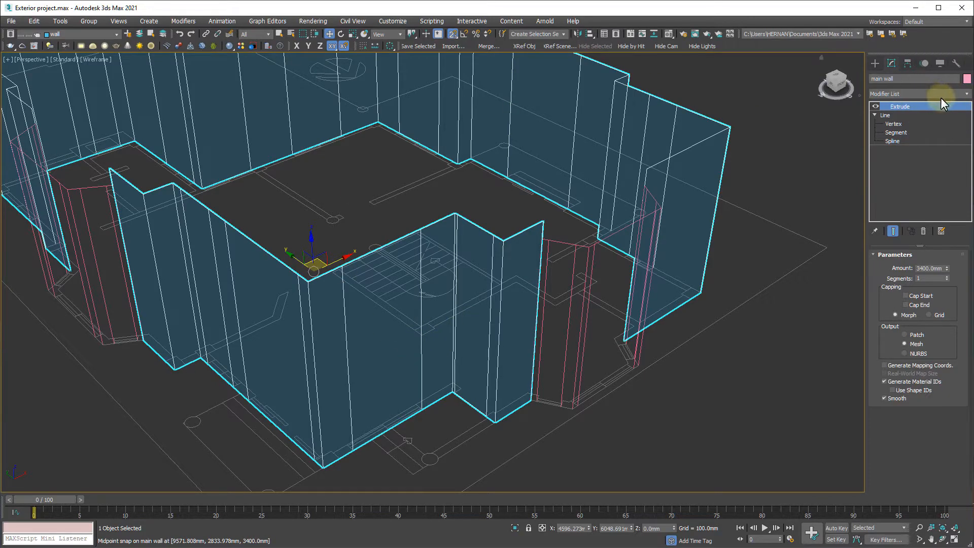
middle_click_drag(384, 383, 403, 378)
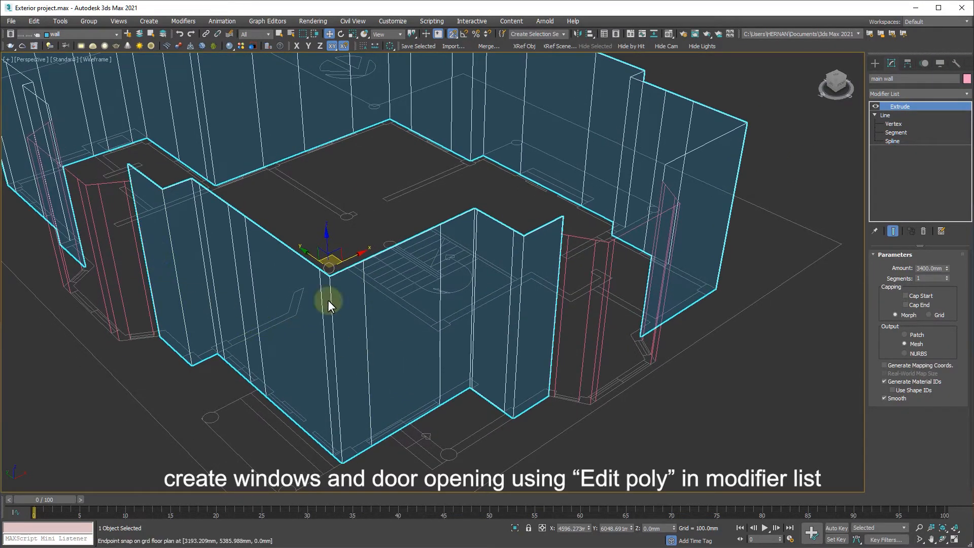
left_click(939, 93)
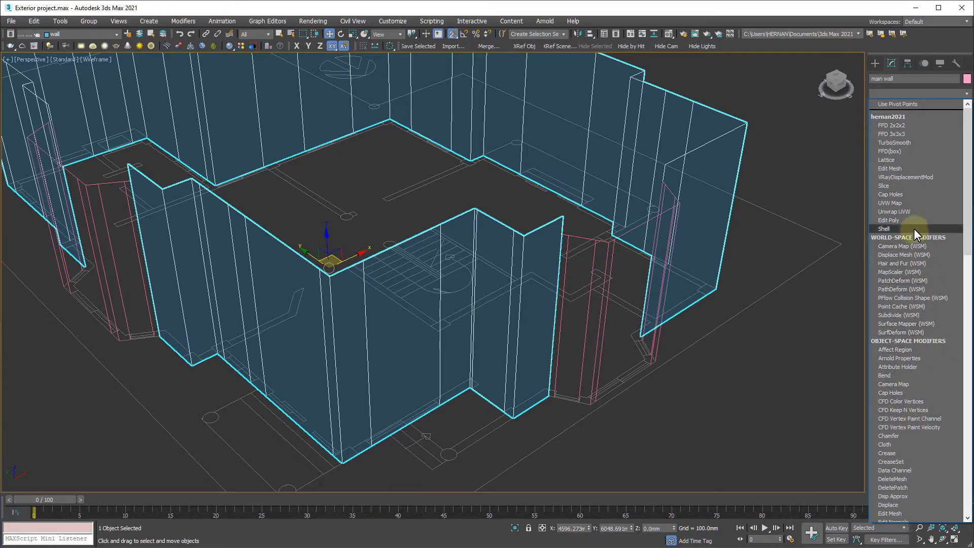
key("e")
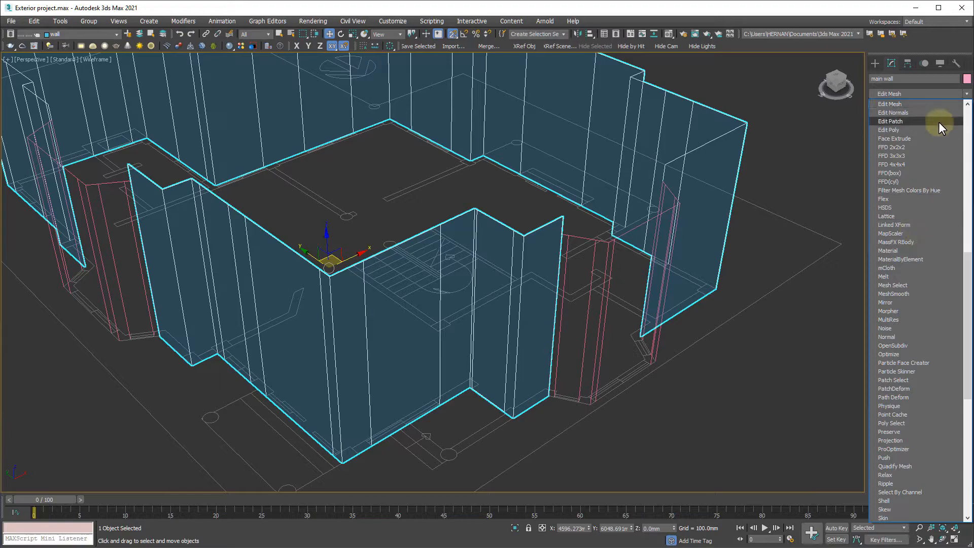
left_click(892, 131)
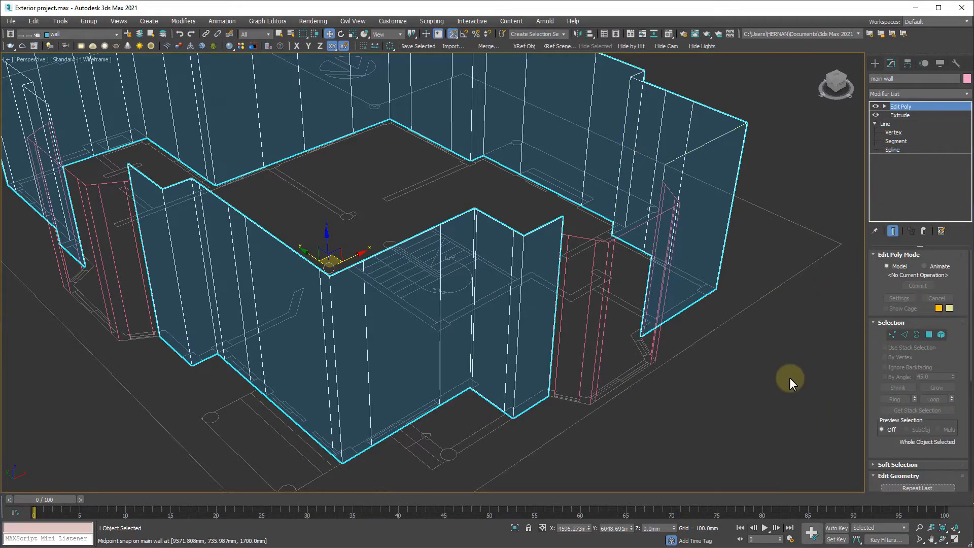
Expand the Edit Poly sub-object levels and try vertex and edge selections around the main wall's front corner.
left_click(884, 106)
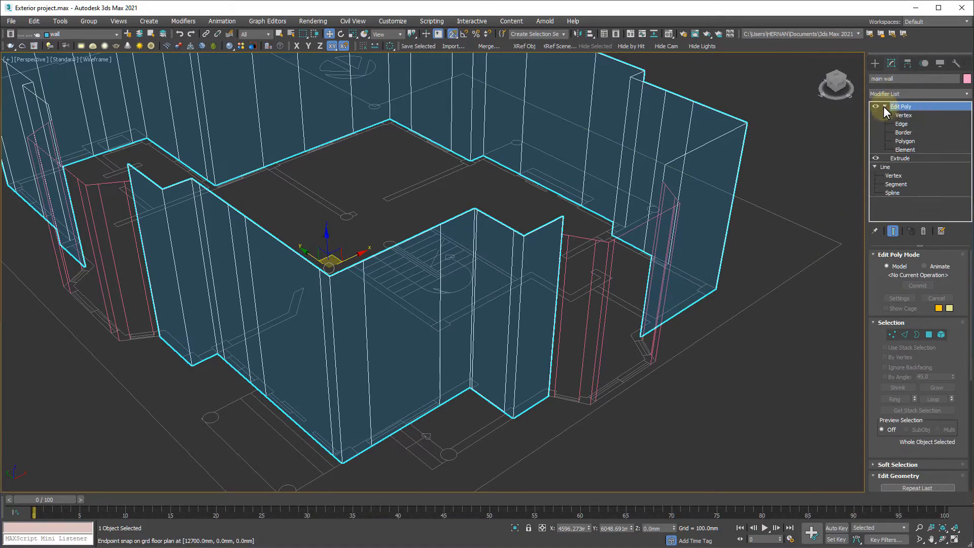
left_click(902, 115)
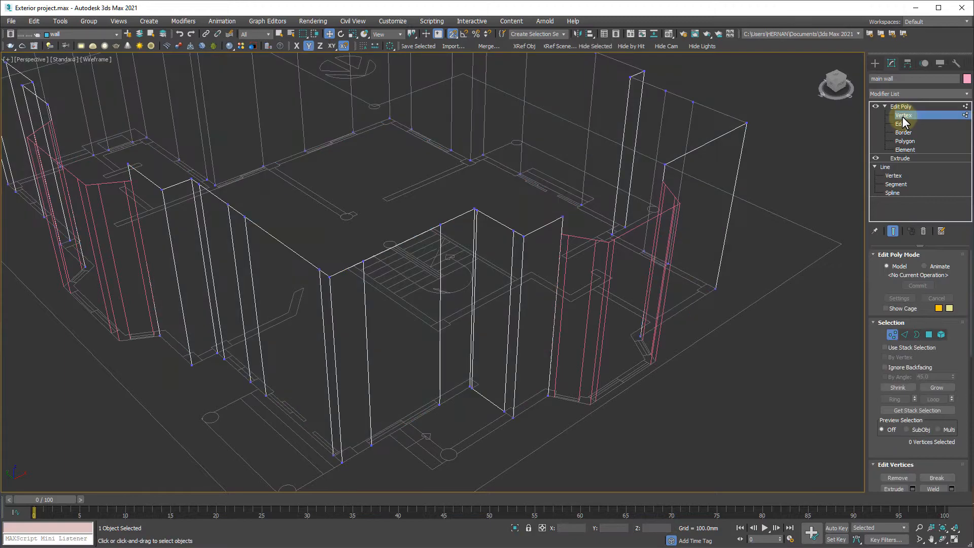
left_click_drag(458, 189, 320, 276)
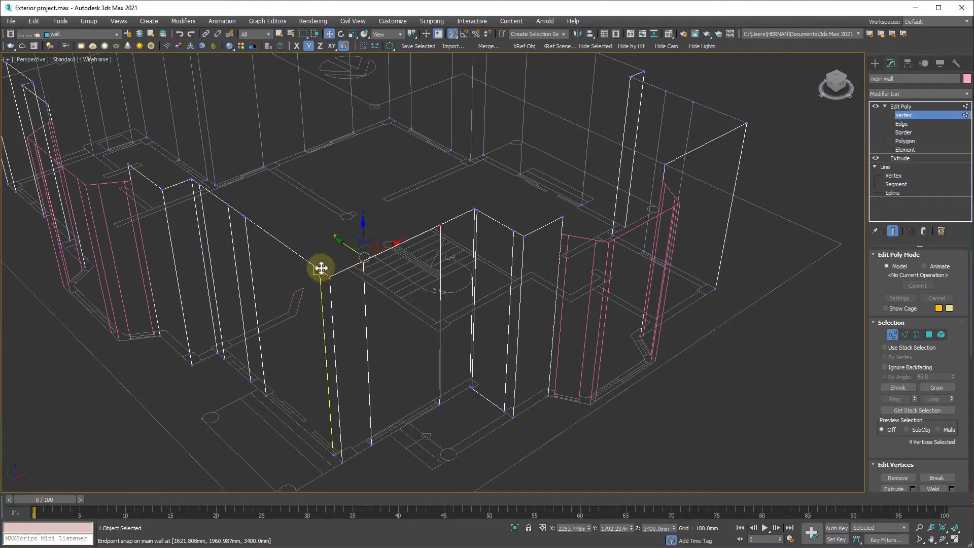
left_click(902, 124)
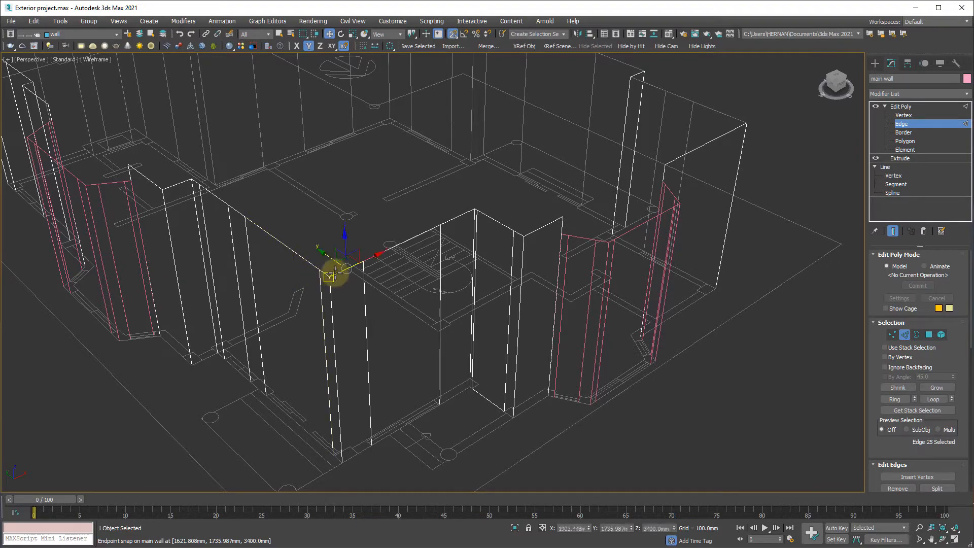
left_click(299, 256)
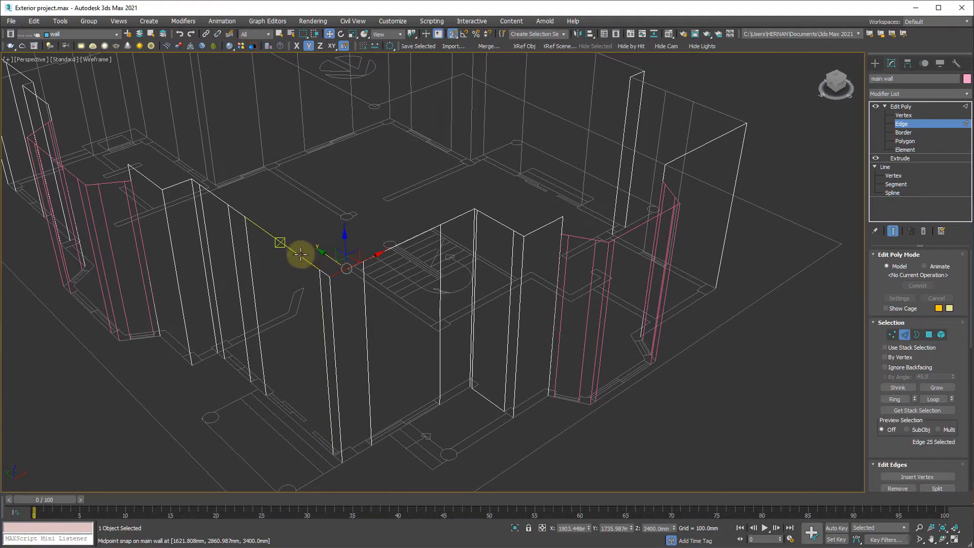
left_click(333, 325)
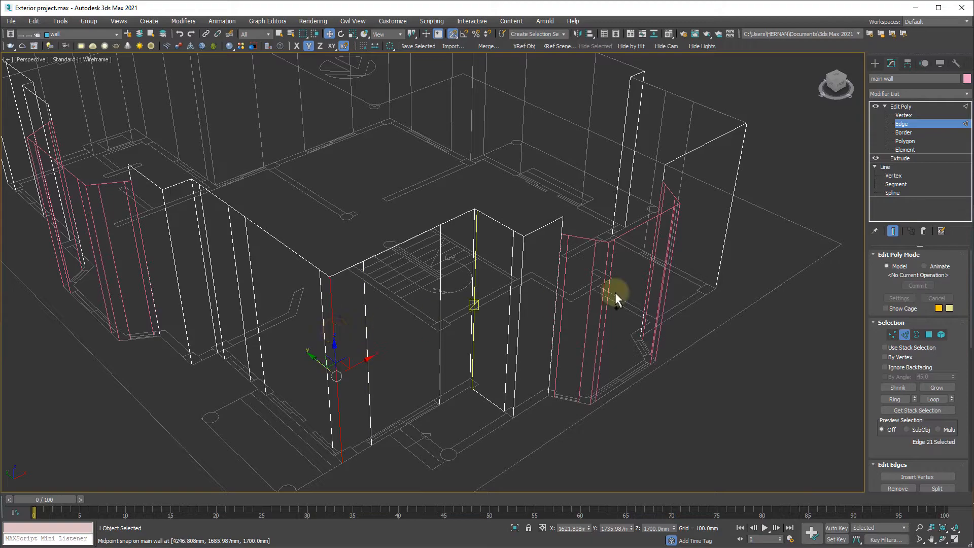
Try border, polygon and element selections on the front main wall, using shaded display for the faces.
left_click(908, 133)
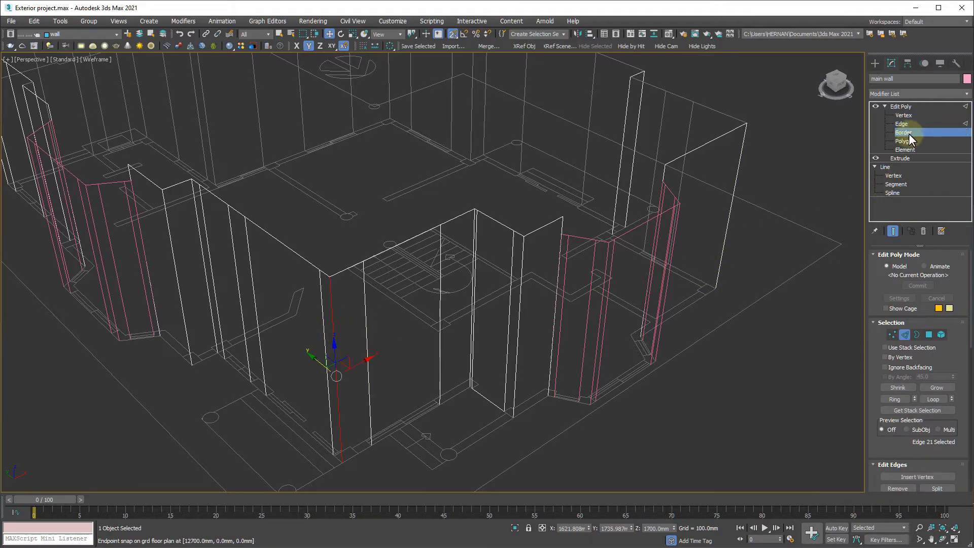
left_click(372, 256)
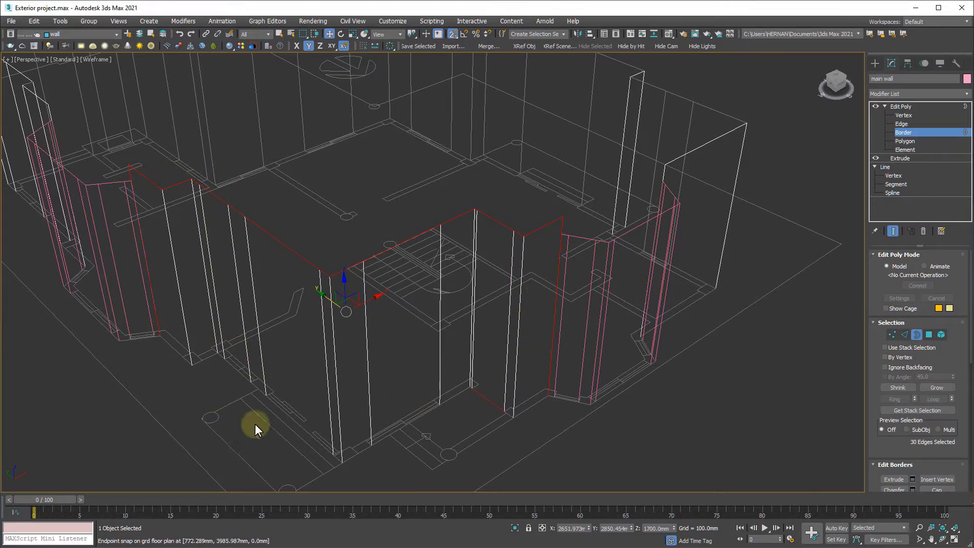
left_click(905, 143)
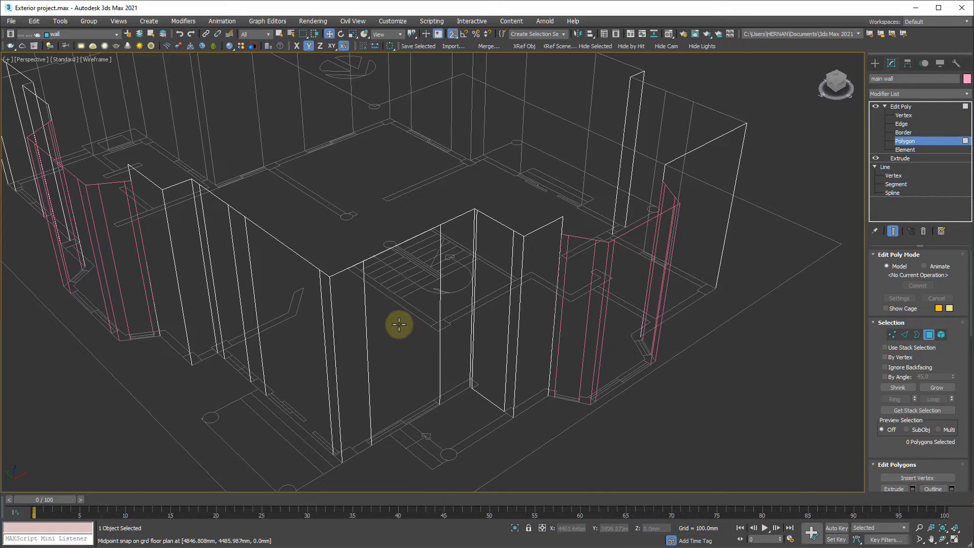
key("F3")
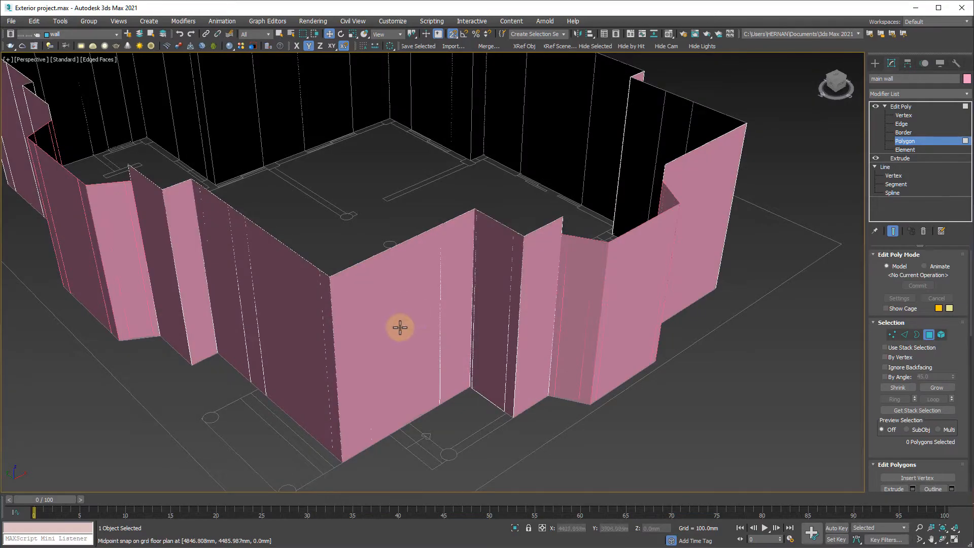
left_click(398, 326)
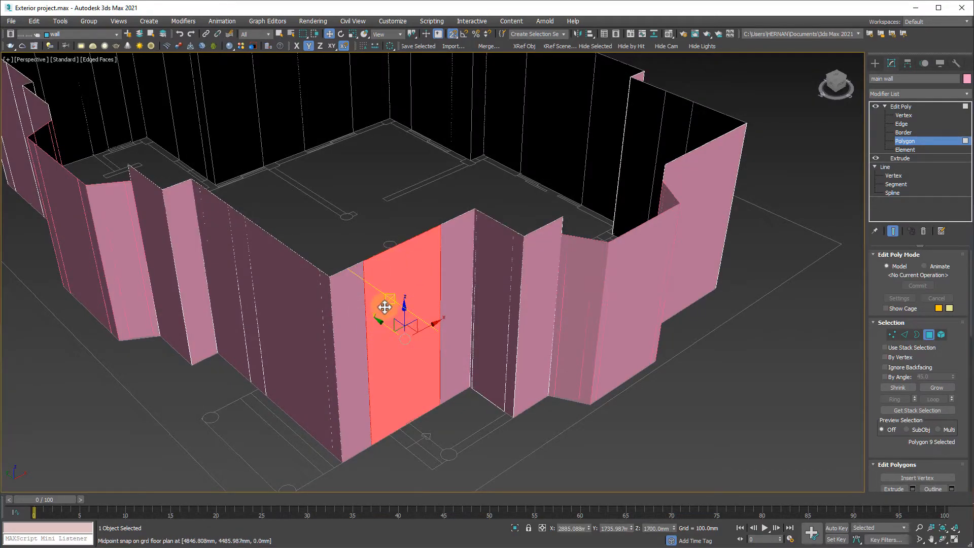
left_click(918, 150)
left_click(349, 292)
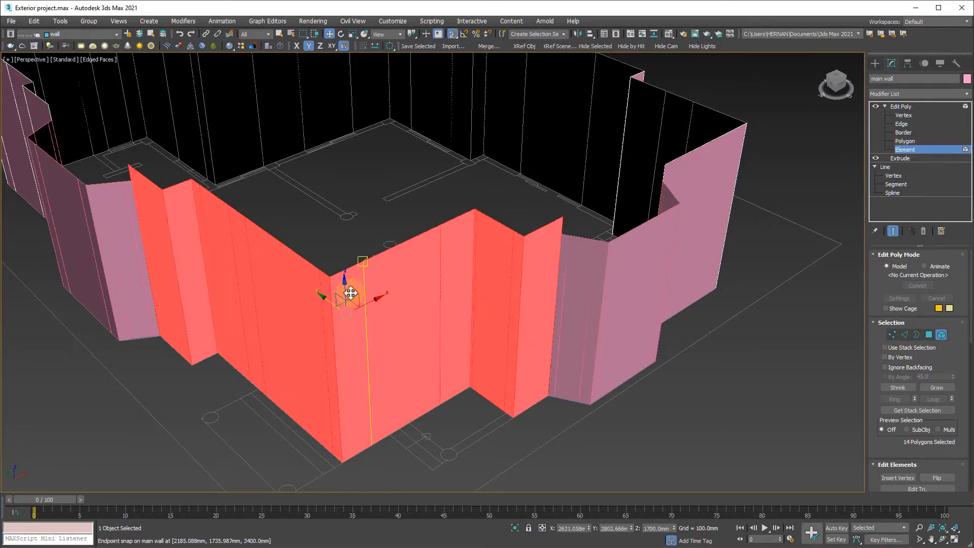
scroll(350, 293, "down", 5)
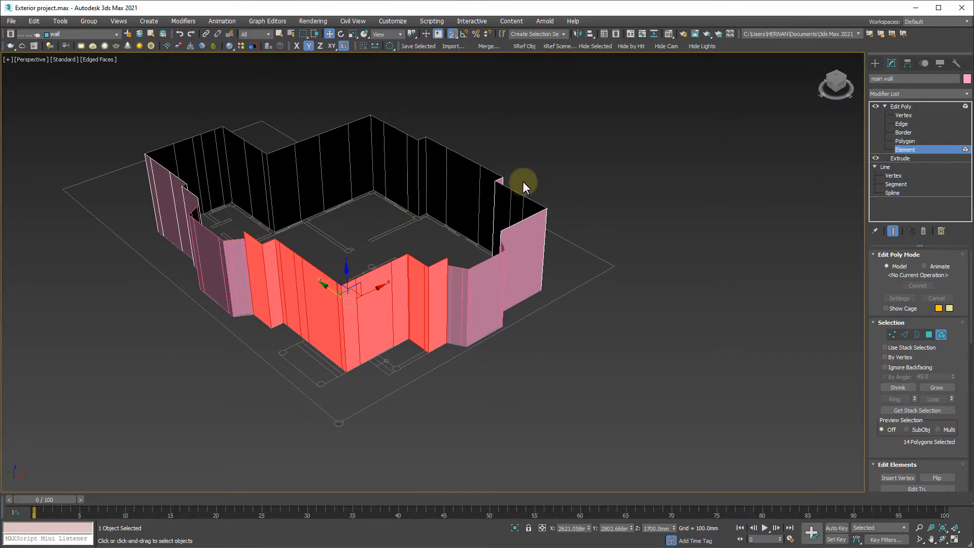
Switch the main wall to vertex level and set the perspective viewport back to wireframe display.
left_click(910, 117)
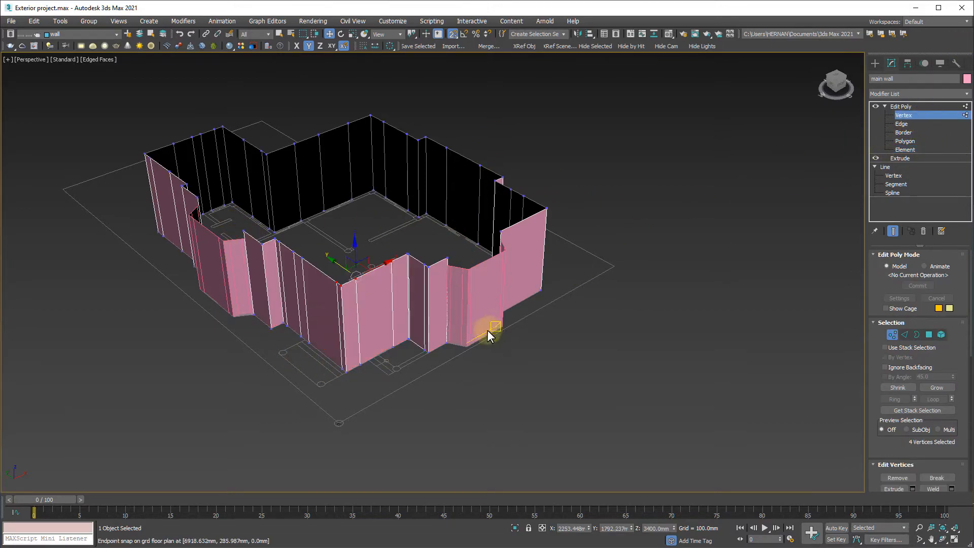
middle_click_drag(464, 335, 507, 348)
scroll(383, 367, "up", 3)
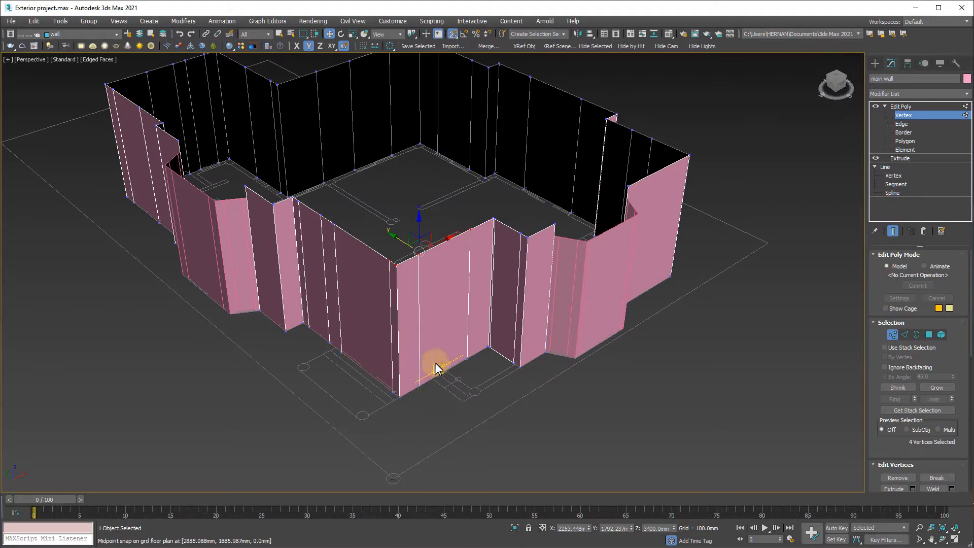
scroll(479, 375, "up", 4)
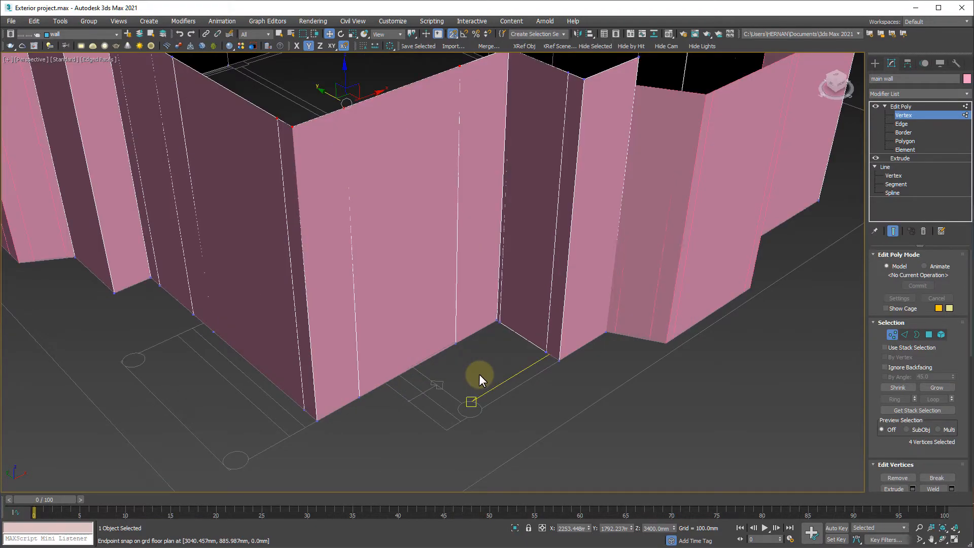
key("F3")
scroll(479, 373, "down", 6)
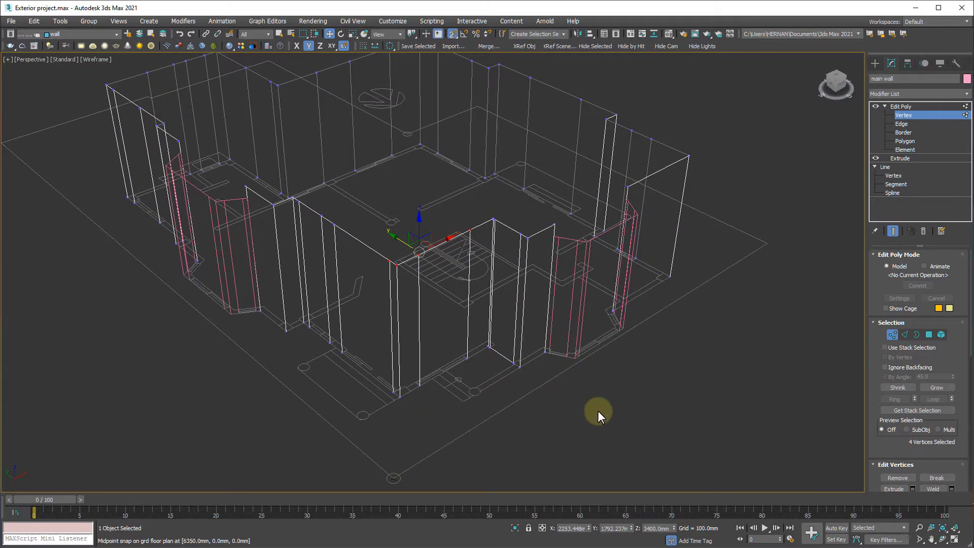
At edge level, select both vertical edges flanking the planned opening in the main wall beside the front corner.
left_click(443, 296)
left_click(901, 124)
scroll(495, 361, "up", 10)
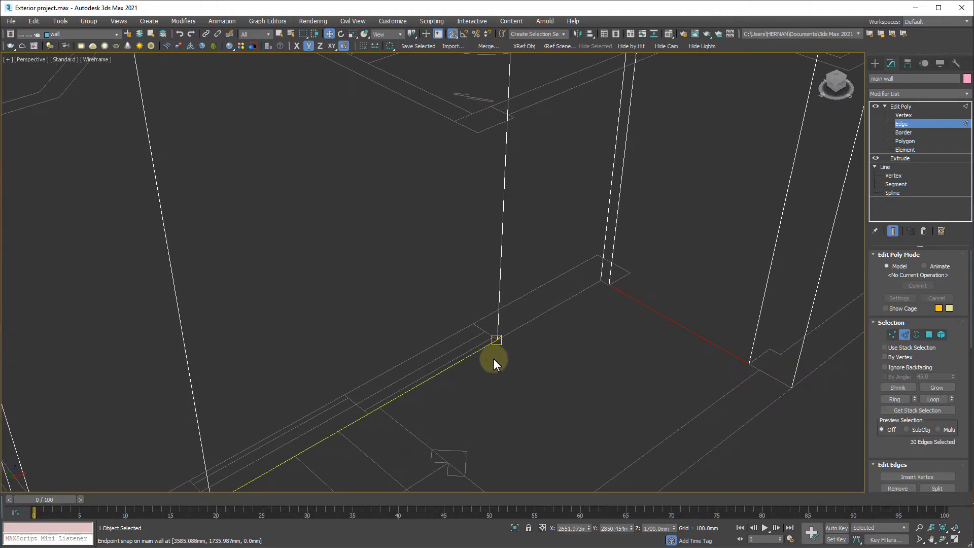
scroll(495, 361, "down", 10)
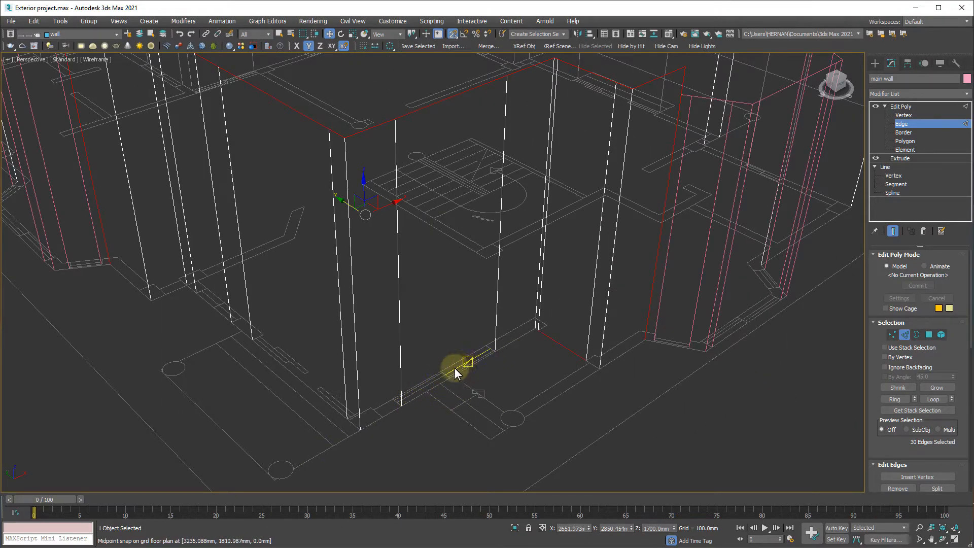
left_click(447, 370)
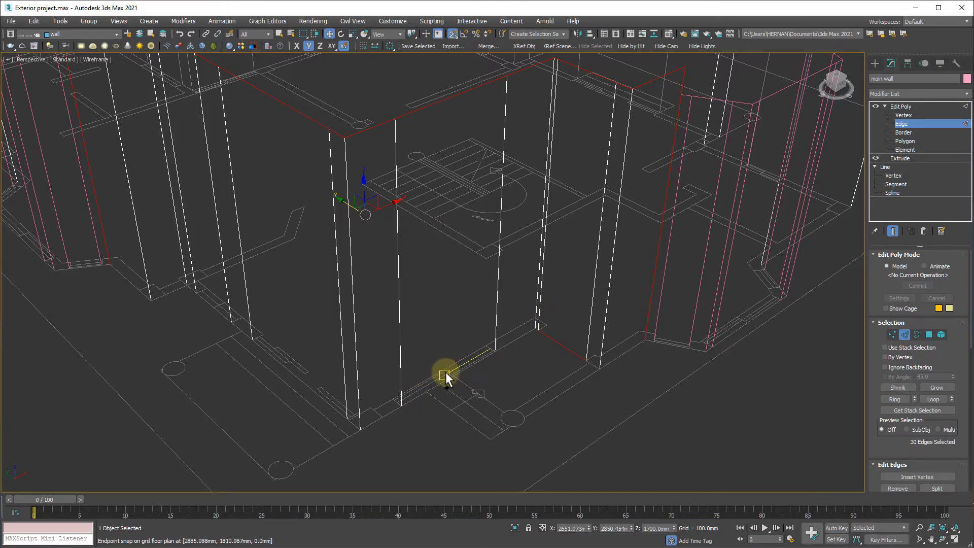
left_click(397, 264)
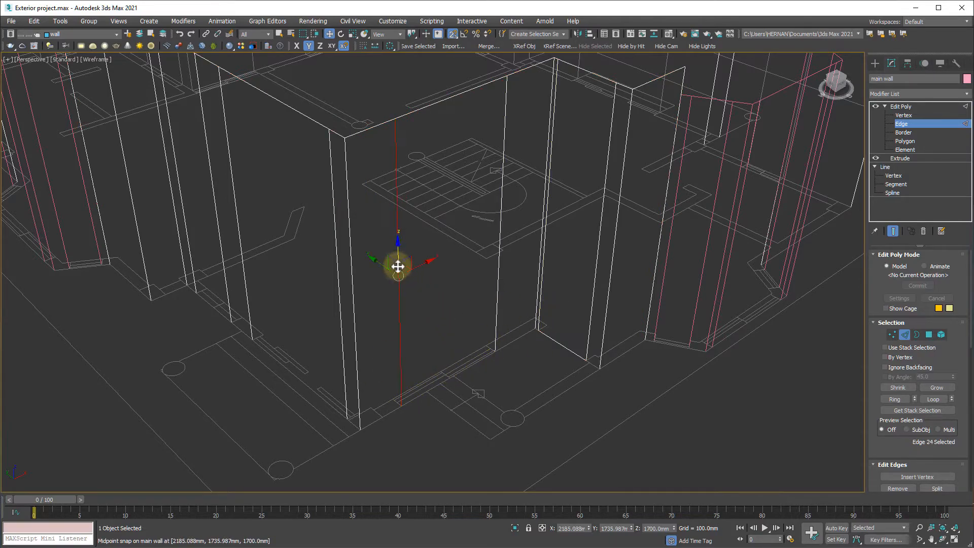
left_click(500, 225)
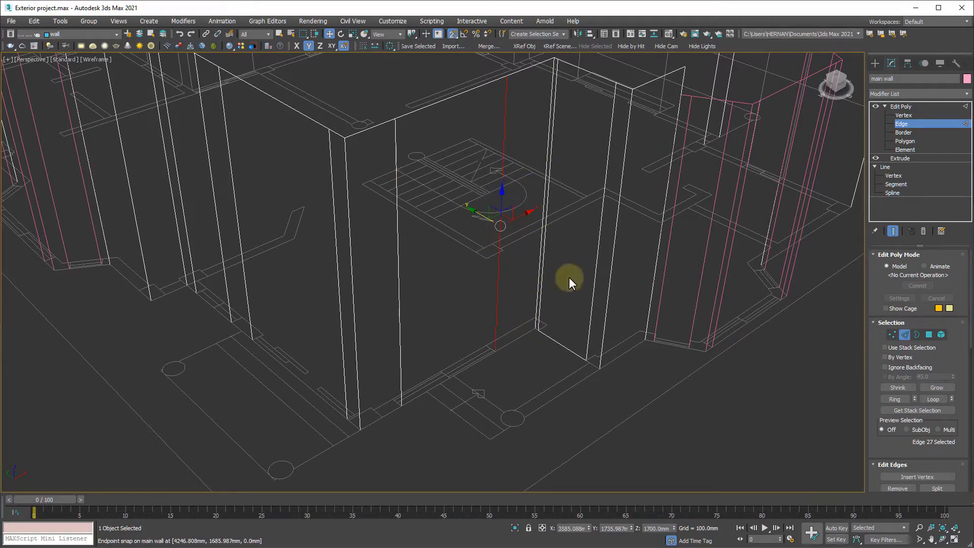
left_click(401, 313, "ctrl")
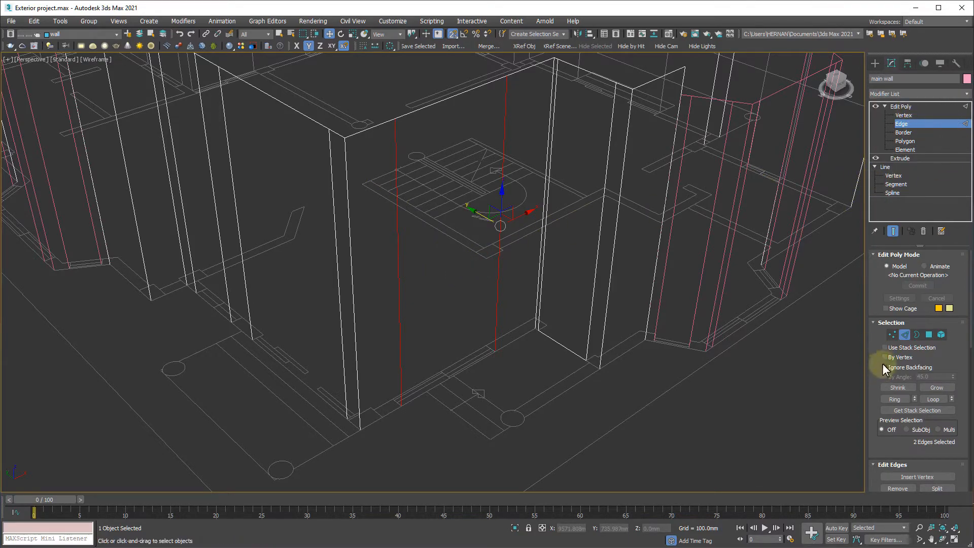
Connect the two selected vertical edges with 2 segments, adding two horizontal edges across the opening's wall panel.
left_click_drag(942, 358, 885, 174)
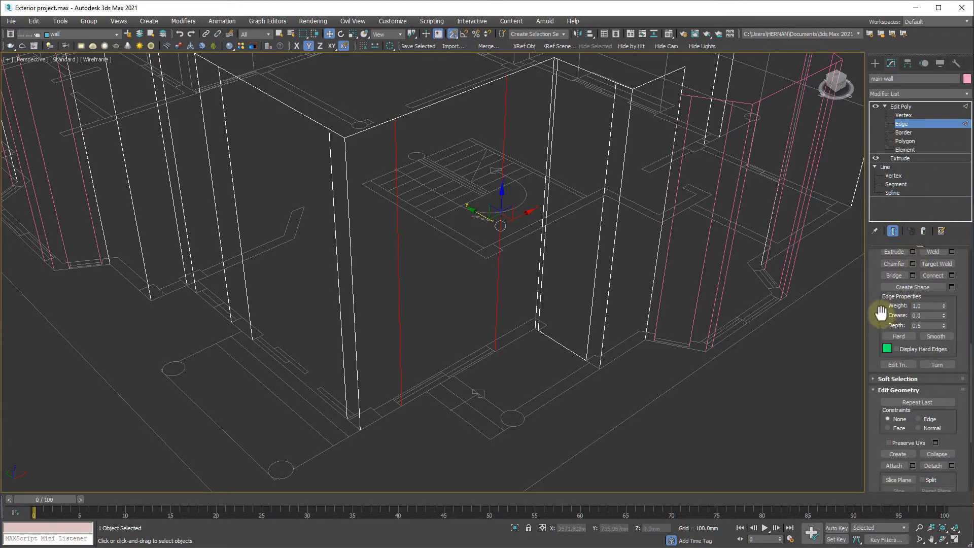
left_click(951, 275)
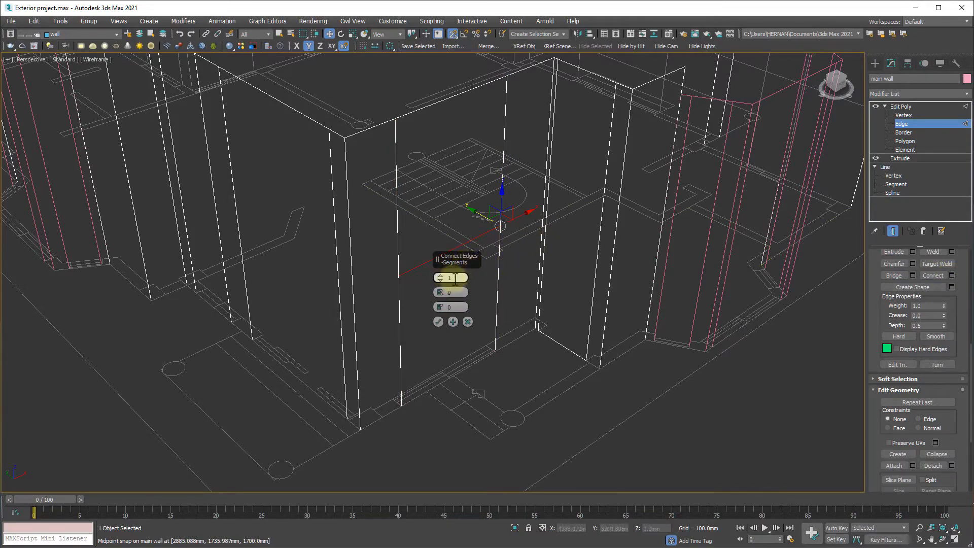
middle_click_drag(526, 300, 621, 319)
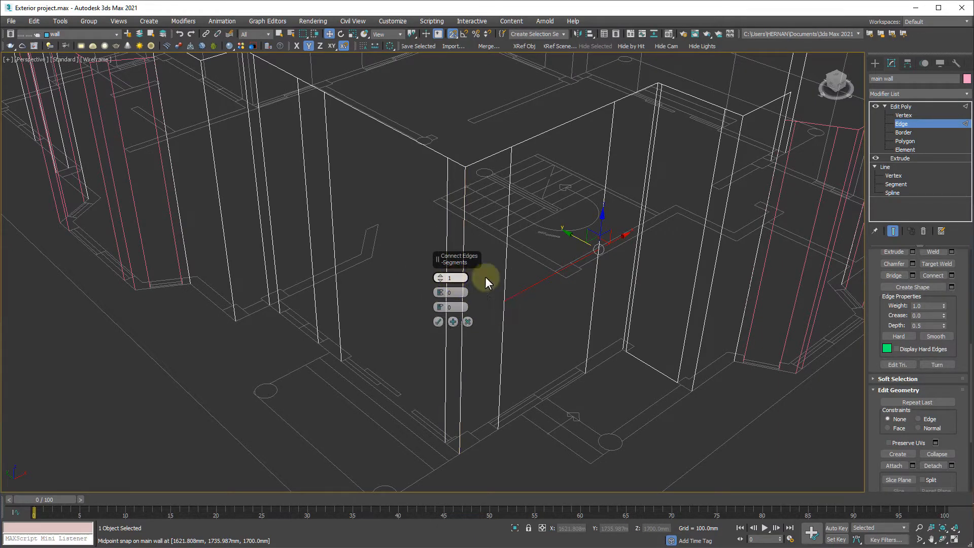
left_click(450, 277)
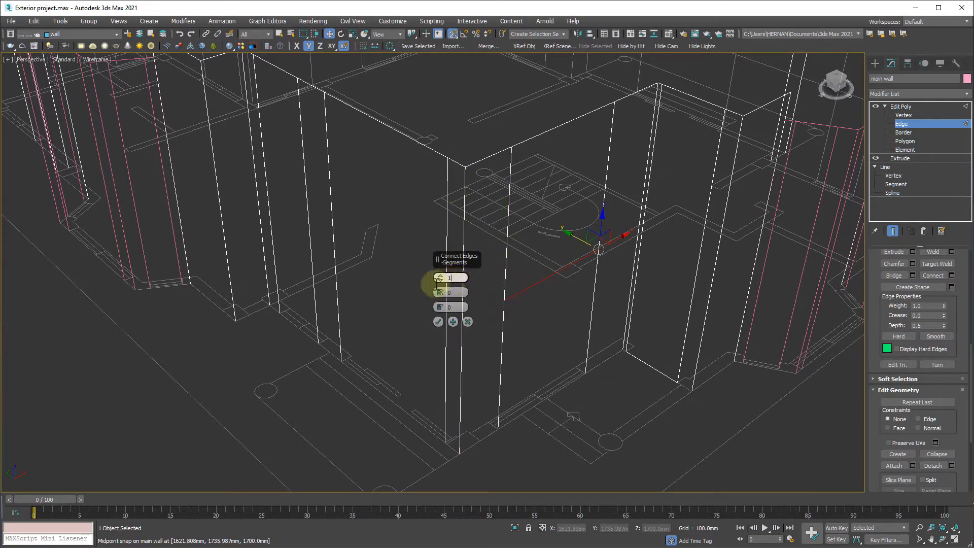
type("2")
key("Return")
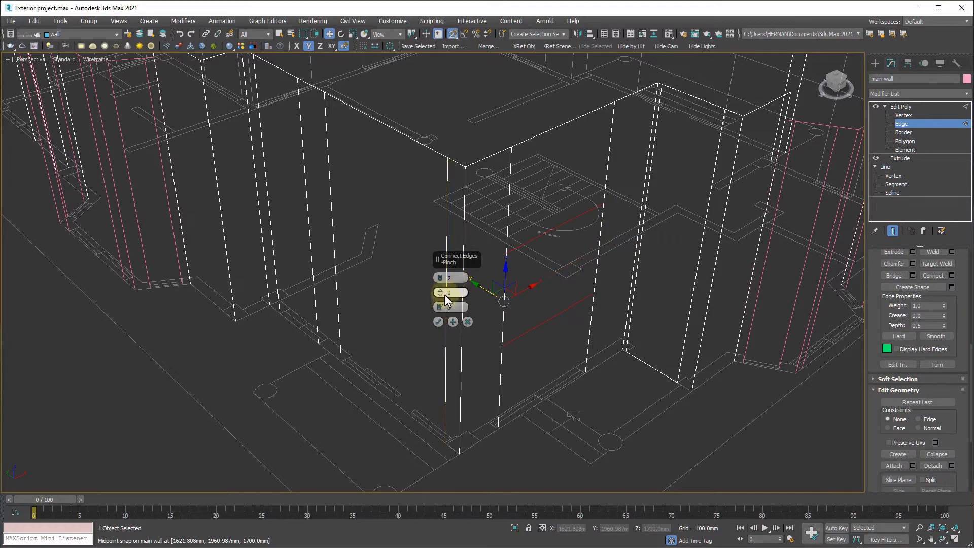
left_click(437, 321)
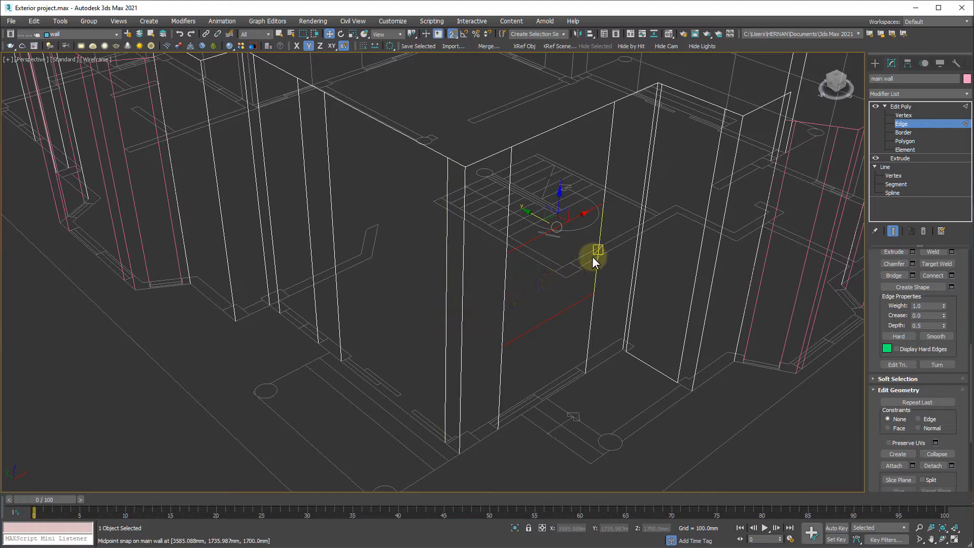
Select the two new horizontal edges across the corner window panel and turn snapping off.
left_click(540, 337)
left_click(527, 255, "ctrl")
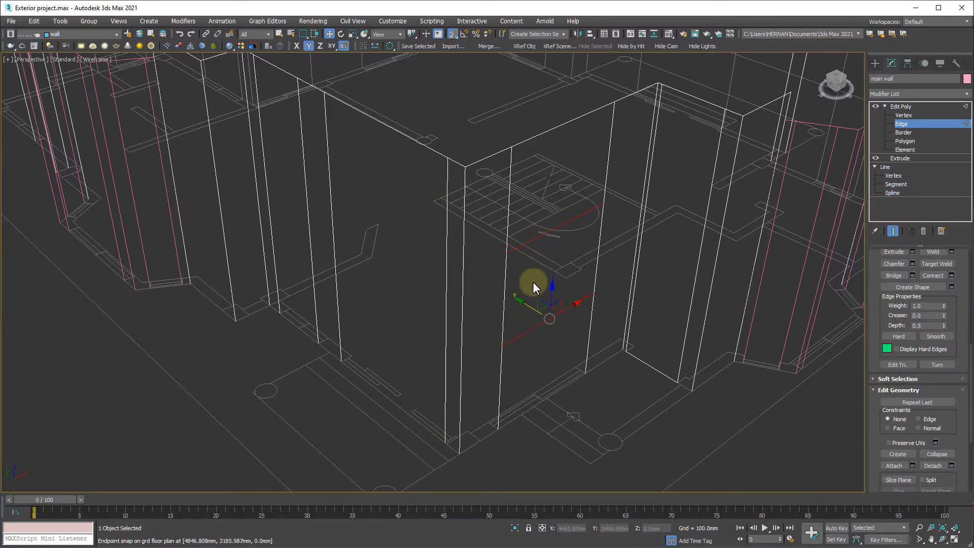
middle_click_drag(397, 390, 510, 408, "alt")
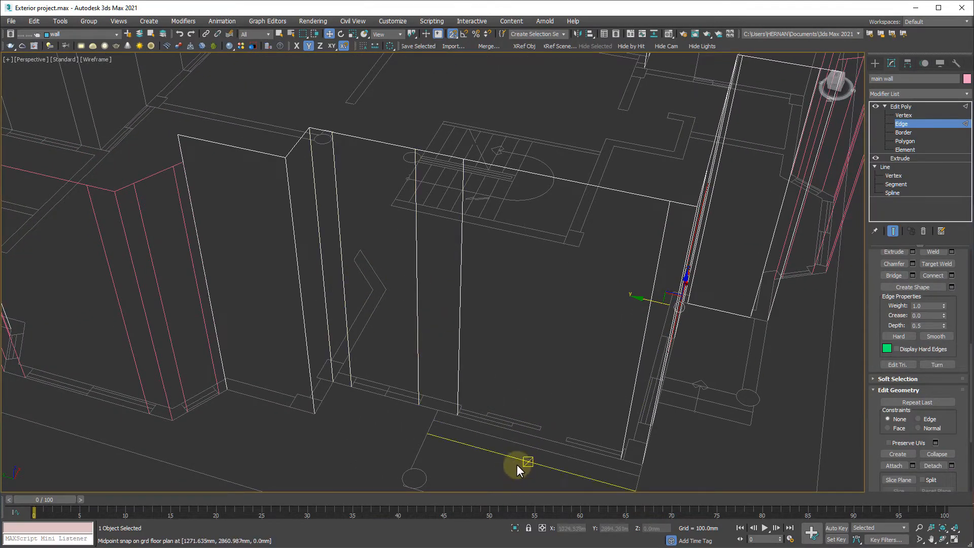
key("s")
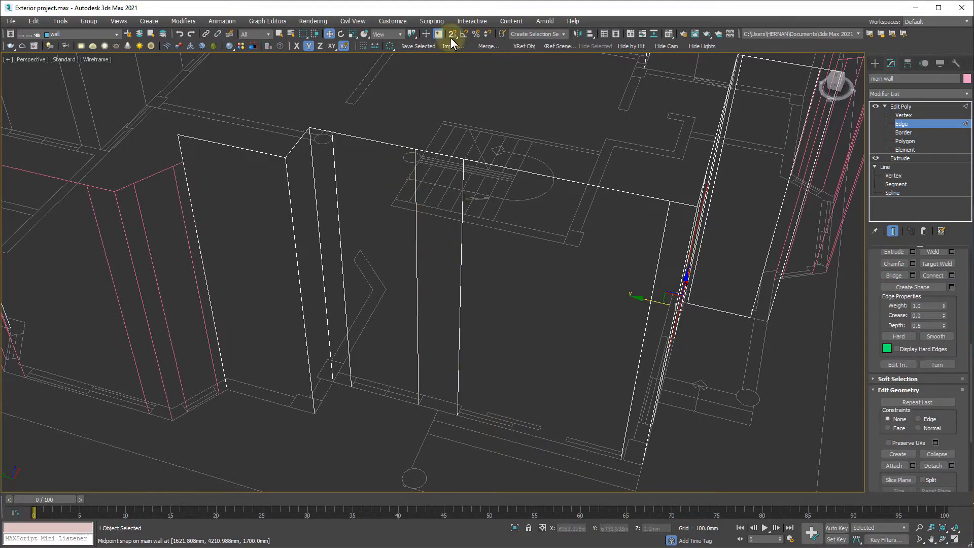
Connect the two vertical edges of the window opening on the adjoining wall with two horizontal edges.
left_click(417, 274)
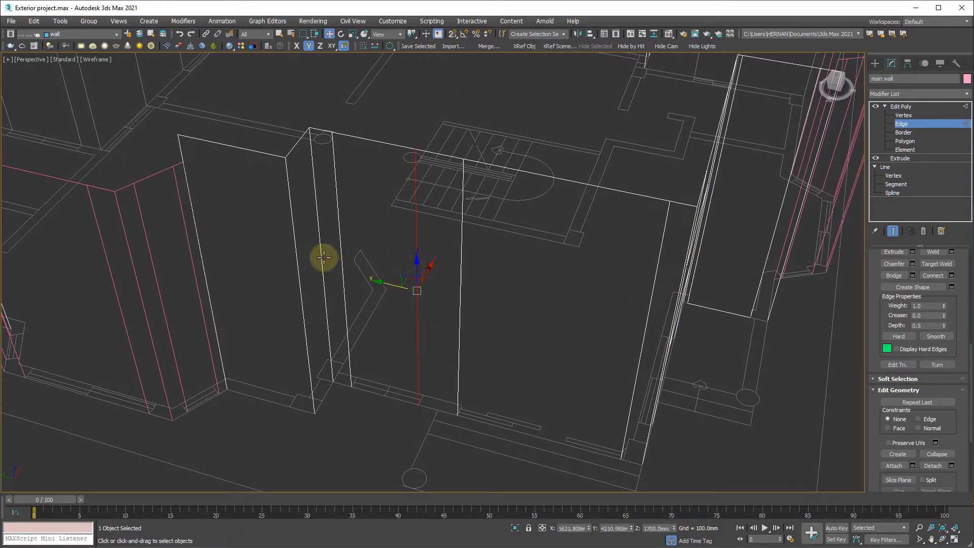
left_click(341, 262)
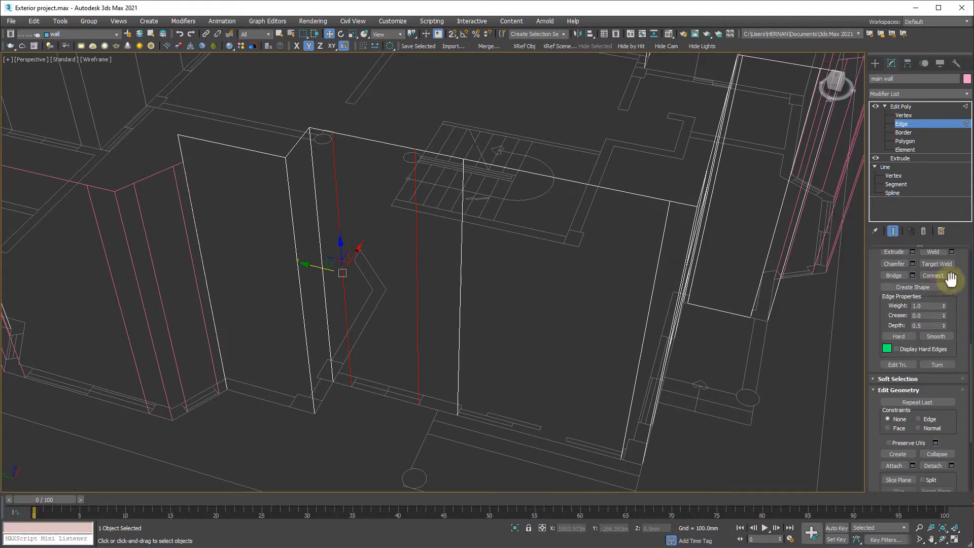
middle_click_drag(609, 389, 522, 358, "alt")
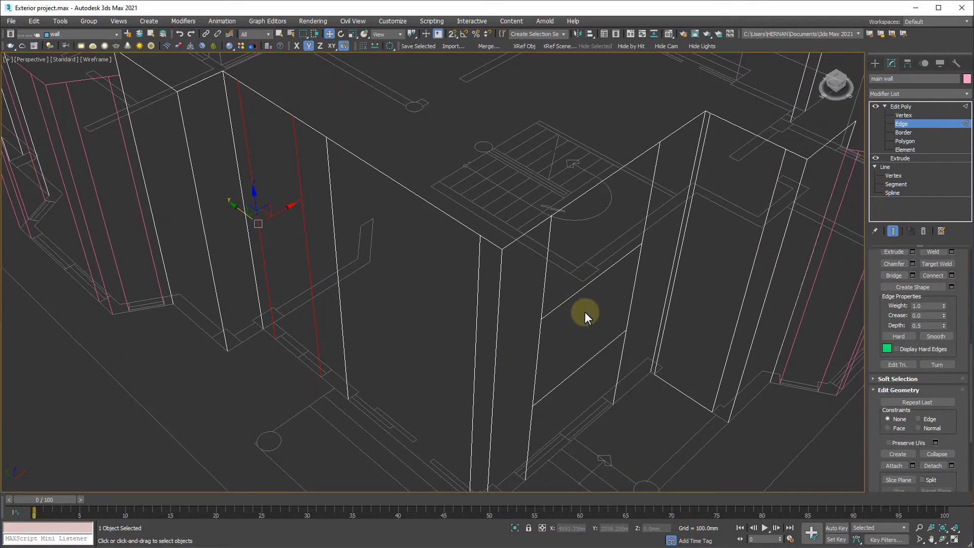
middle_click_drag(454, 388, 482, 390, "alt")
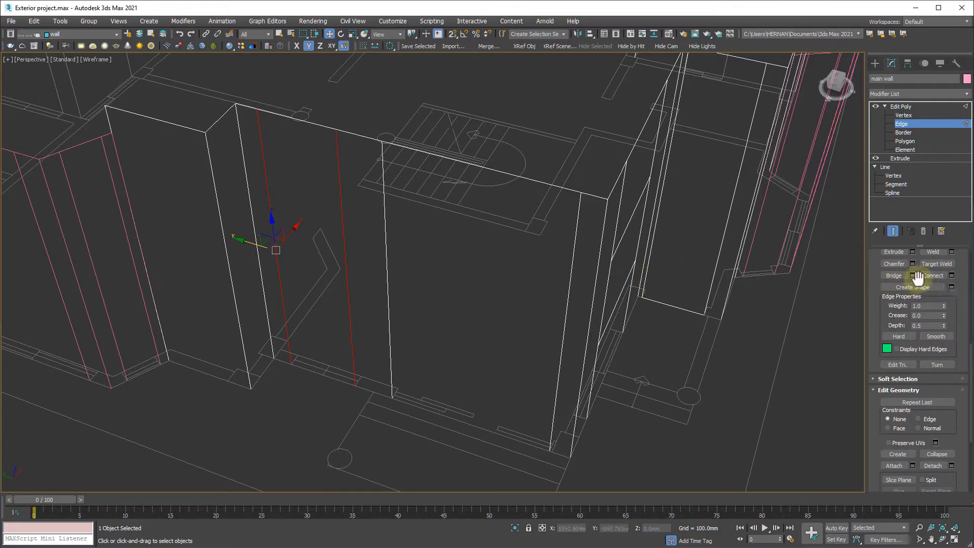
key("ctrl")
key("ctrl")
left_click(935, 279)
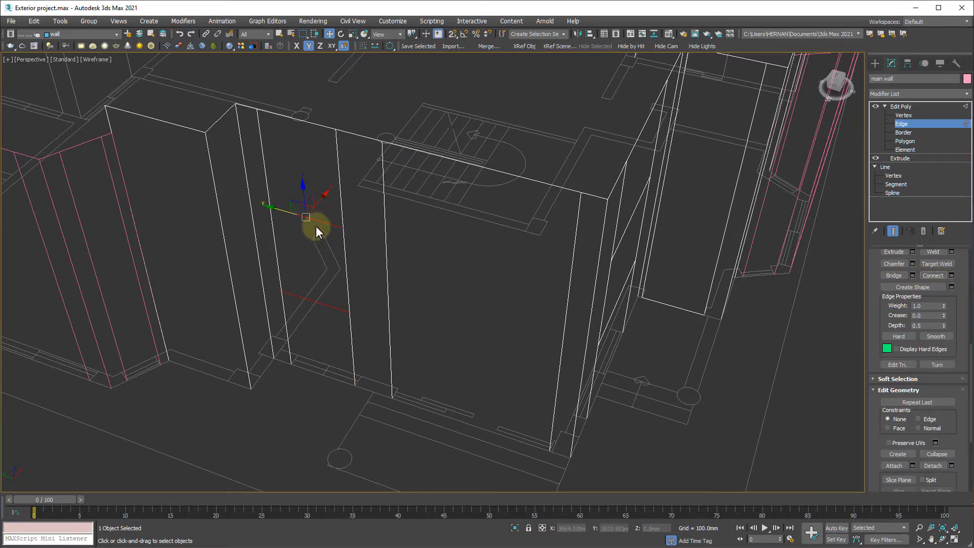
Add two horizontal edges between the vertical edges of the wide window opening in the wall section beyond the bay window.
middle_click_drag(301, 297, 641, 332)
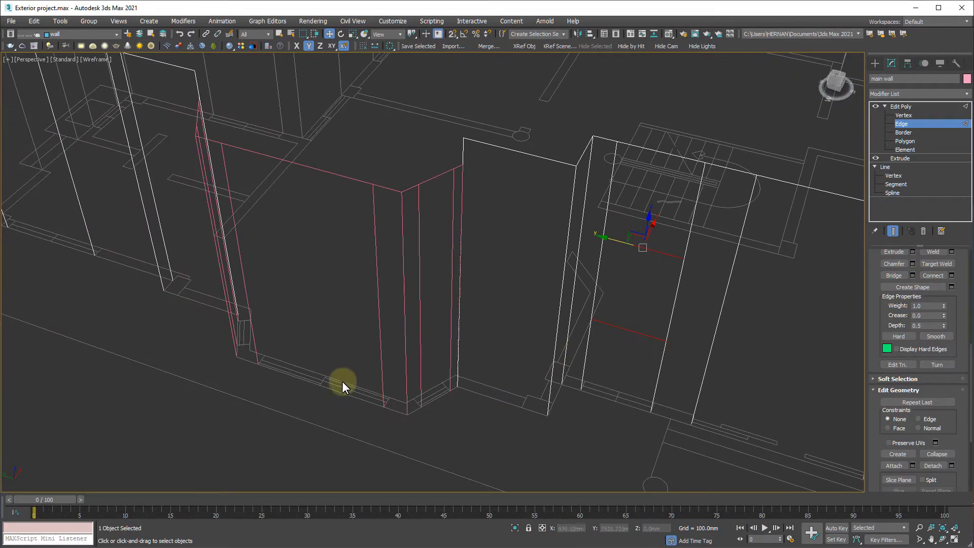
middle_click_drag(342, 381, 526, 370)
middle_click_drag(325, 363, 389, 345, "alt")
middle_click_drag(330, 416, 577, 380)
left_click(516, 316)
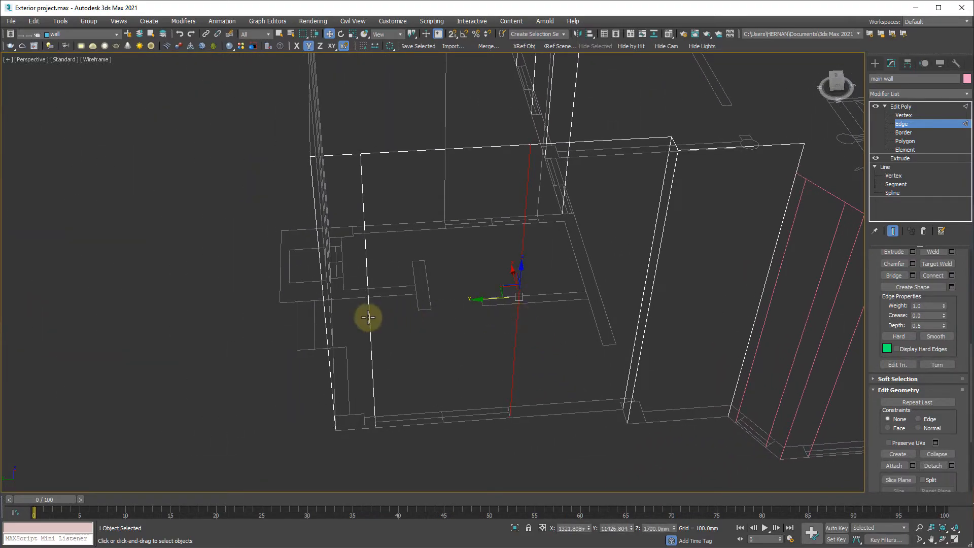
left_click(368, 315, "ctrl")
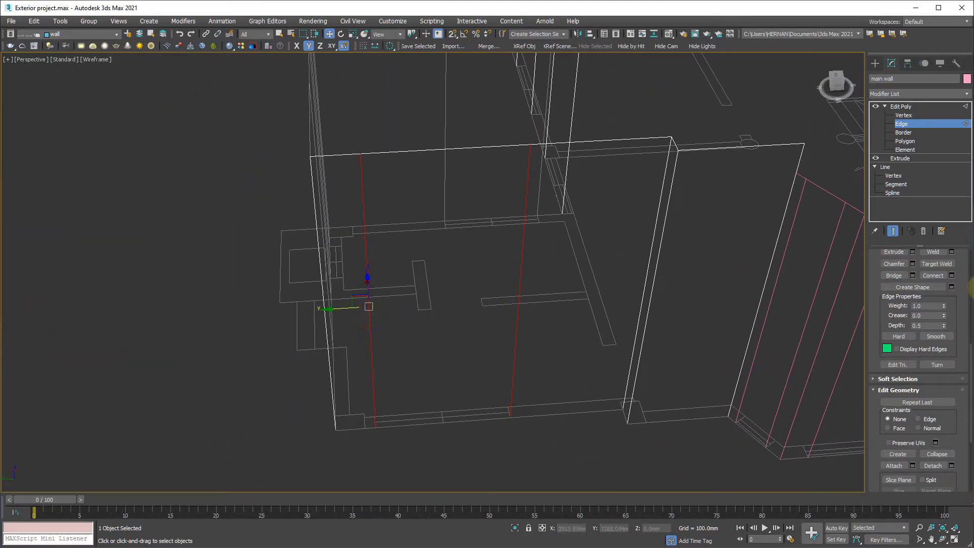
middle_click_drag(410, 387, 355, 349, "alt")
left_click(932, 275)
Connect the flanking vertical edges of the next two window openings around the main wall, adding two horizontal edges to each.
left_click(332, 282)
left_click(193, 275, "ctrl")
left_click(932, 277)
middle_click_drag(284, 329, 282, 306, "alt")
left_click(414, 205)
left_click(290, 234, "ctrl")
left_click(932, 276)
Continue around the house, dividing two more window panels with two horizontal edges each between their vertical edges.
middle_click_drag(209, 364, 412, 270, "alt")
left_click(414, 270)
left_click(257, 302, "ctrl")
left_click(932, 275)
middle_click_drag(431, 303, 582, 284, "alt")
left_click(553, 269)
left_click(359, 227, "ctrl")
left_click(932, 275)
Connect the vertical edges of the narrow window opening near the wide doorway with two horizontal edges.
middle_click_drag(59, 317, 582, 278, "alt")
left_click(289, 339)
left_click(234, 361, "ctrl")
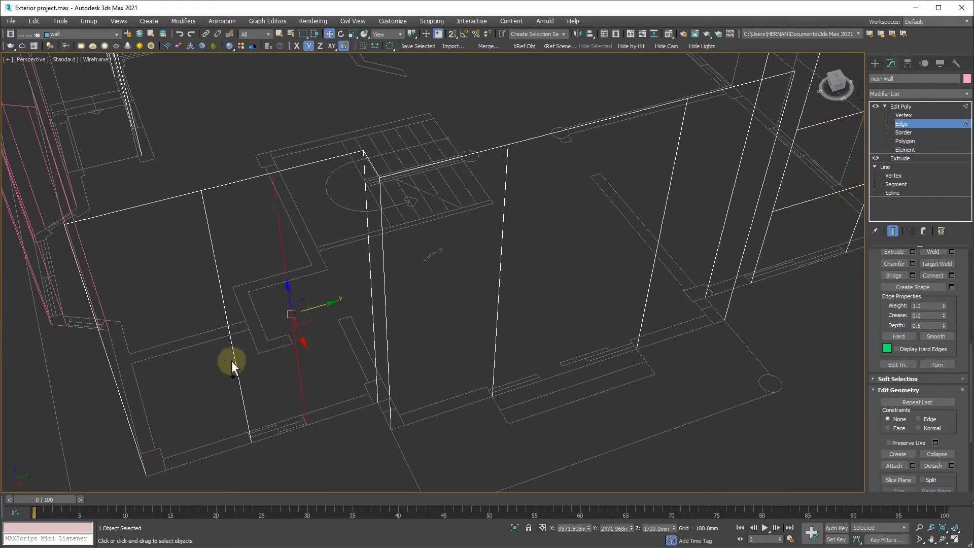
left_click(932, 275)
Select both vertical edges of the wide doorway in the side wall and connect them with 1 segment.
middle_click_drag(374, 397, 574, 363, "alt")
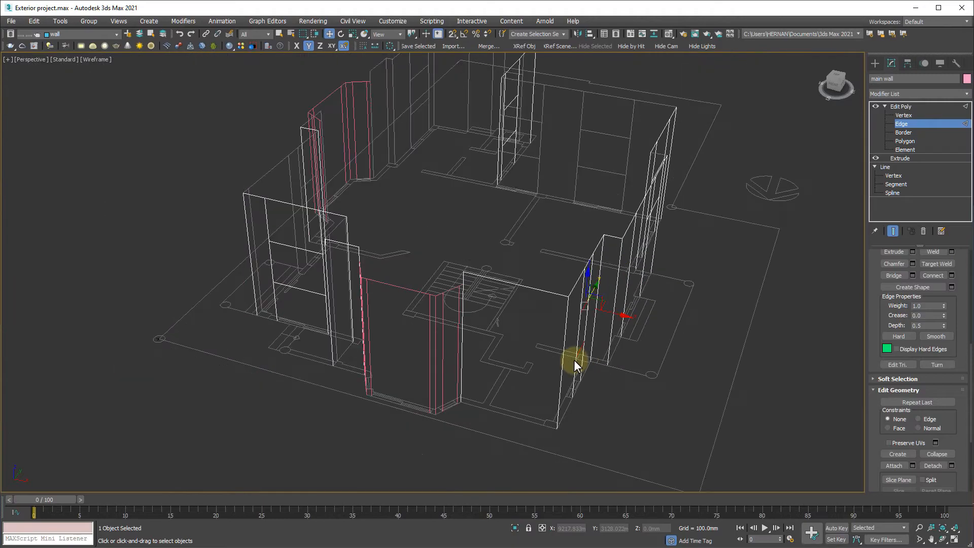
middle_click_drag(651, 373, 605, 366, "alt")
middle_click_drag(503, 391, 591, 385, "alt")
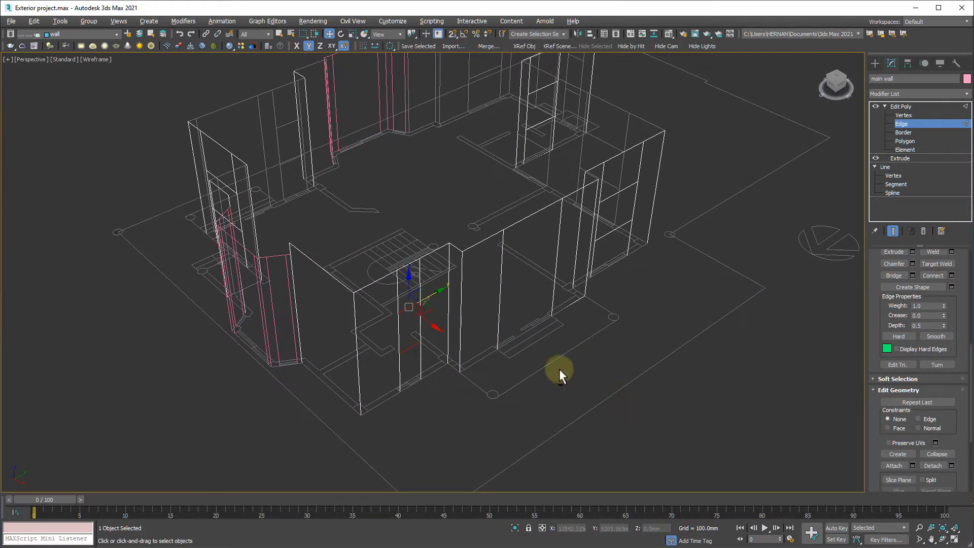
scroll(562, 281, "up", 5)
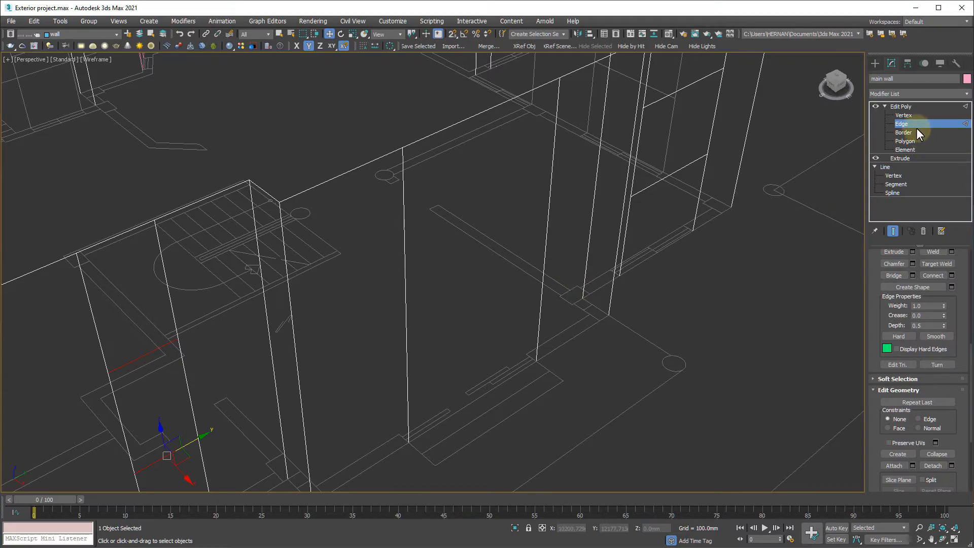
left_click(404, 237)
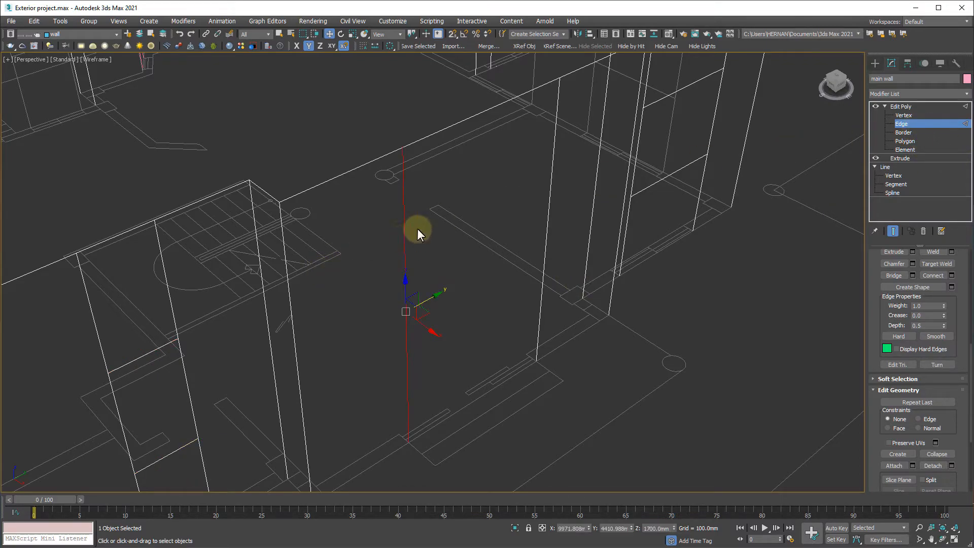
left_click(548, 189, "ctrl")
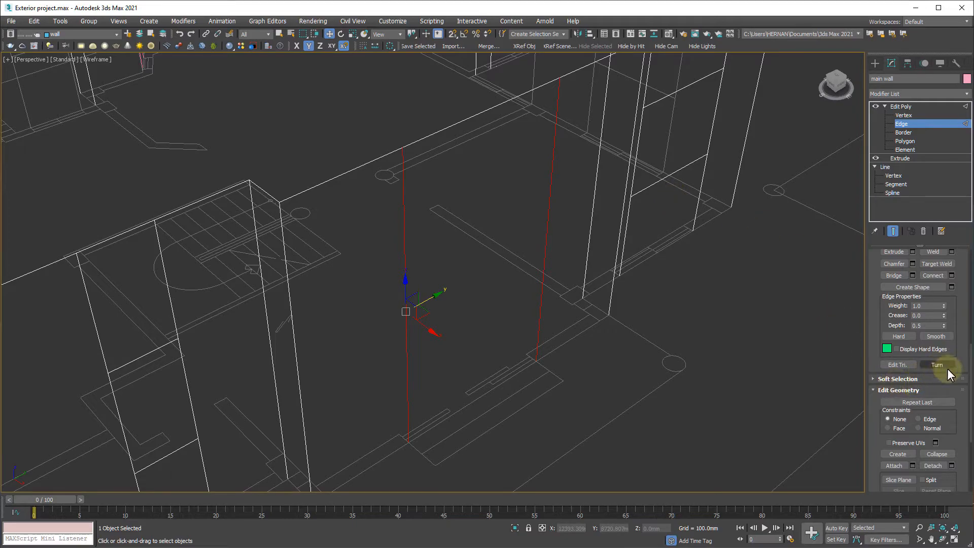
left_click(950, 276)
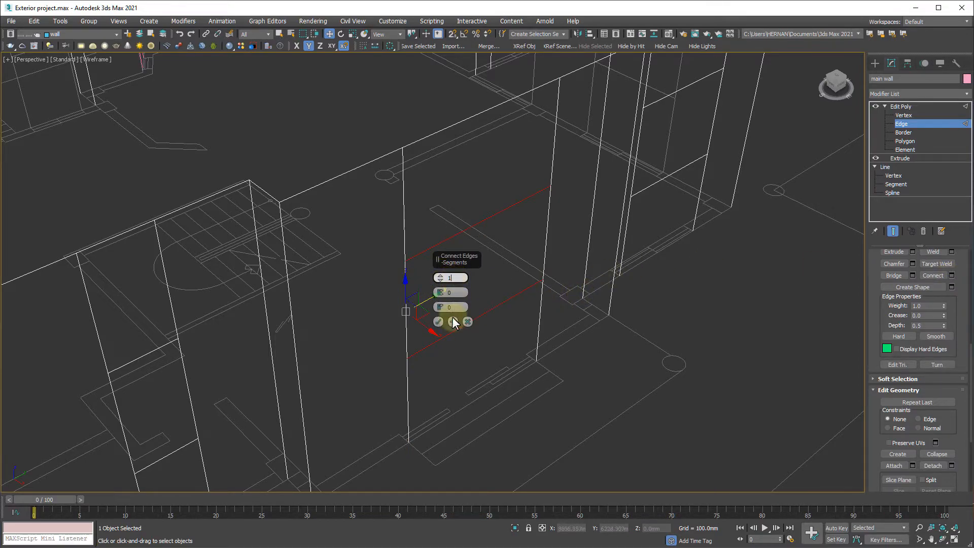
left_click(438, 322)
Connect the two vertical edges of the doorway in the short return wall near the corner window with one horizontal edge.
scroll(442, 312, "down", 6)
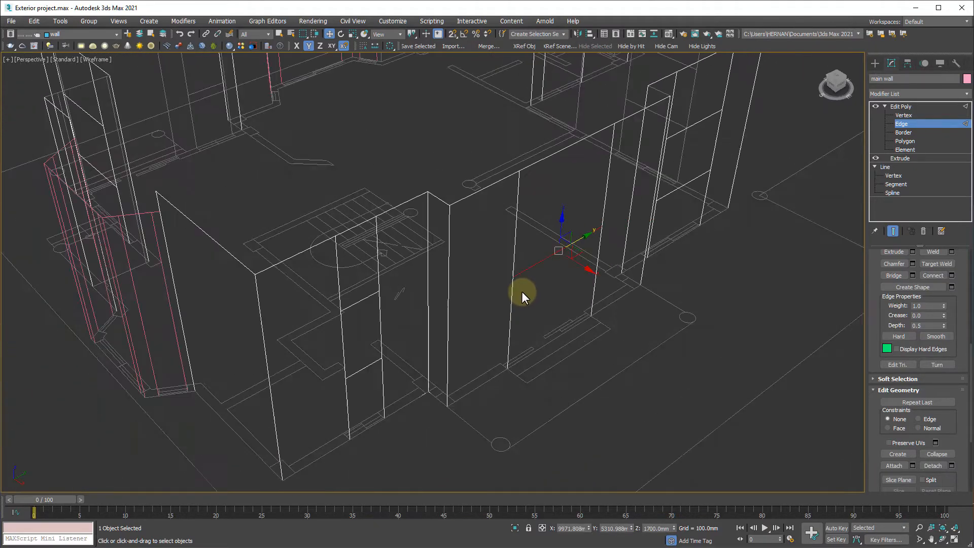
middle_click_drag(375, 415, 476, 405, "alt")
scroll(476, 406, "up", 4)
left_click(505, 334)
left_click(459, 243, "ctrl")
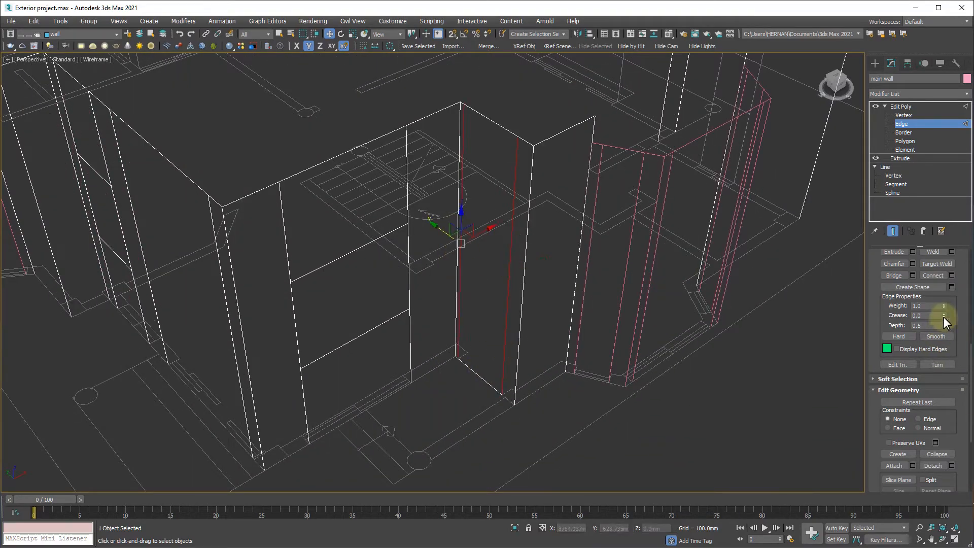
left_click(937, 275)
Add one horizontal edge across each of the two remaining doorway openings by connecting their flanking vertical edges.
middle_click_drag(190, 468, 409, 324, "alt")
left_click(408, 324)
left_click(223, 282, "ctrl")
left_click(928, 275)
scroll(337, 213, "down", 4)
middle_click_drag(322, 219, 387, 204, "alt")
scroll(405, 368, "up", 5)
left_click(433, 217)
left_click(571, 147, "ctrl")
left_click(935, 276)
Leave edge level on the main wall's Edit Poly modifier and deselect the wall.
scroll(348, 292, "down", 5)
middle_click_drag(287, 315, 583, 284, "alt")
middle_click_drag(343, 369, 366, 291)
scroll(336, 300, "down", 5)
middle_click_drag(242, 339, 465, 282, "alt")
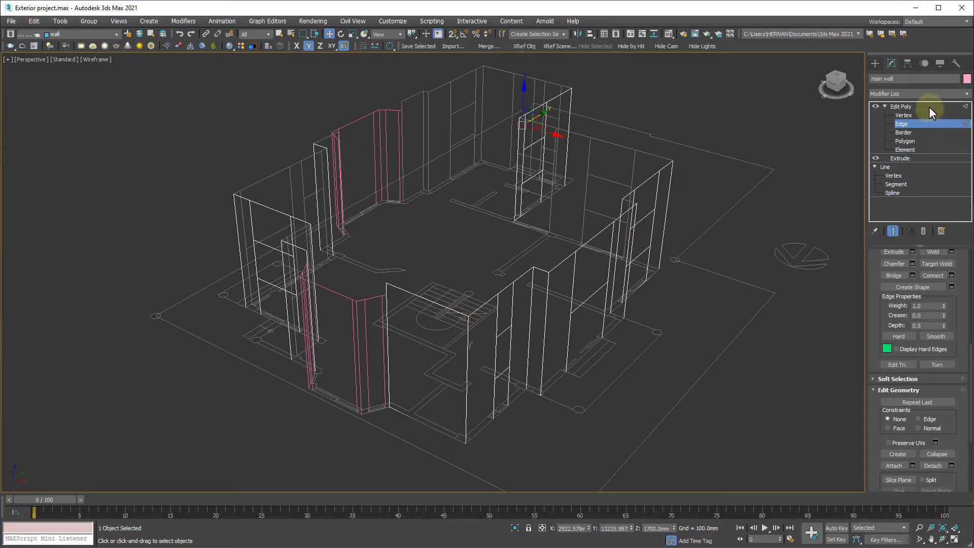
middle_click_drag(686, 212, 610, 307)
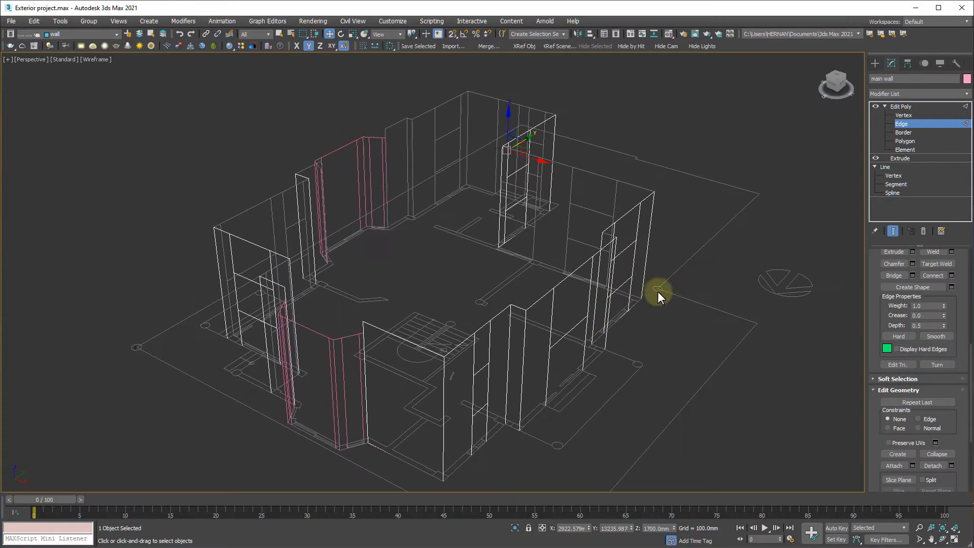
left_click(912, 107)
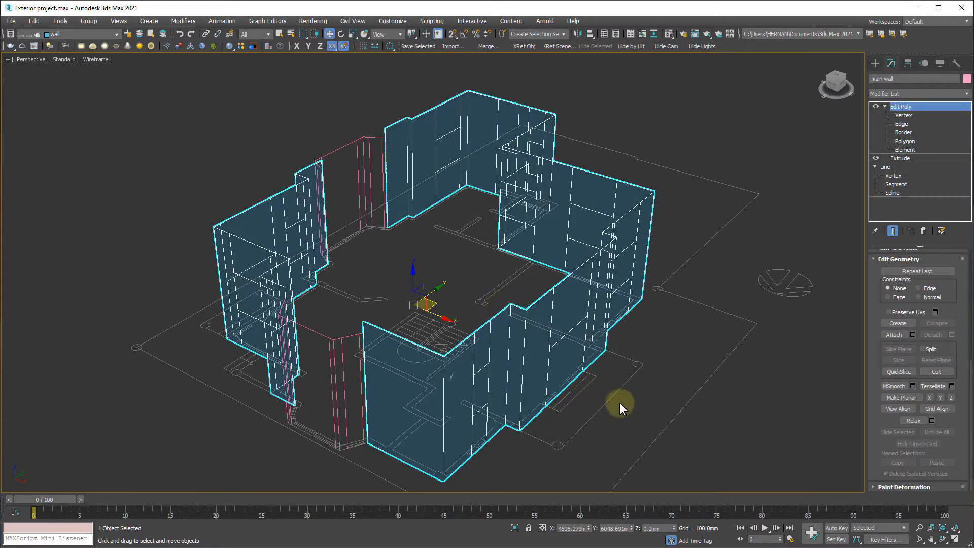
left_click(619, 403)
middle_click_drag(607, 397, 337, 304, "alt")
scroll(455, 318, "up", 4)
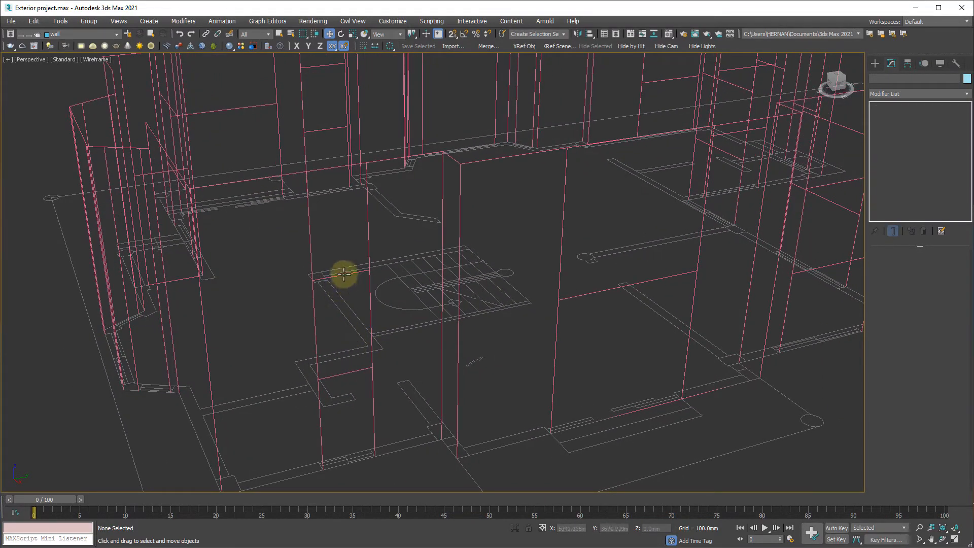
left_click(343, 274)
key("z")
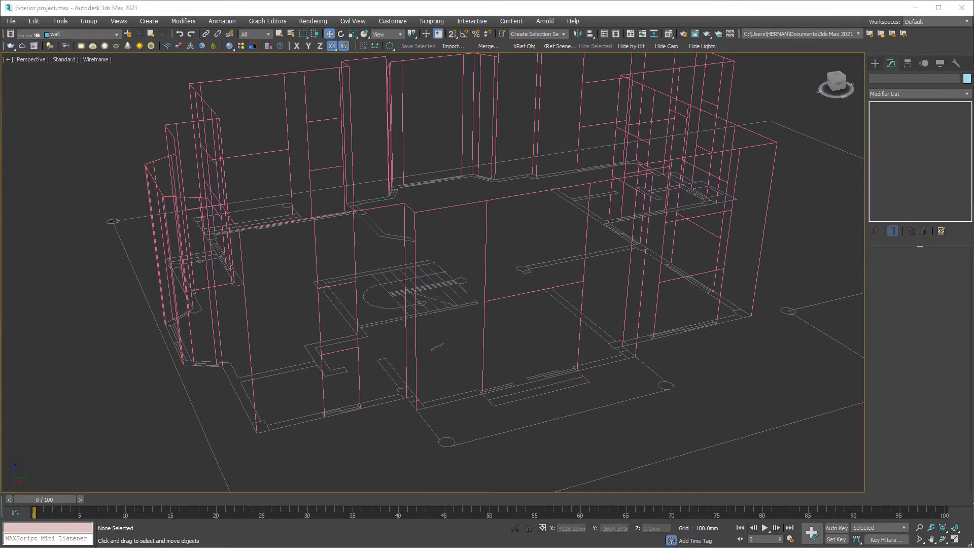
Switch to AutoCAD and examine the window sill height dimension in the front elevation of ANGEDANFINALPLAN.dwg.
mouse_move(11, 279)
left_click(65, 333)
middle_click_drag(486, 391, 594, 331)
scroll(477, 332, "down", 1)
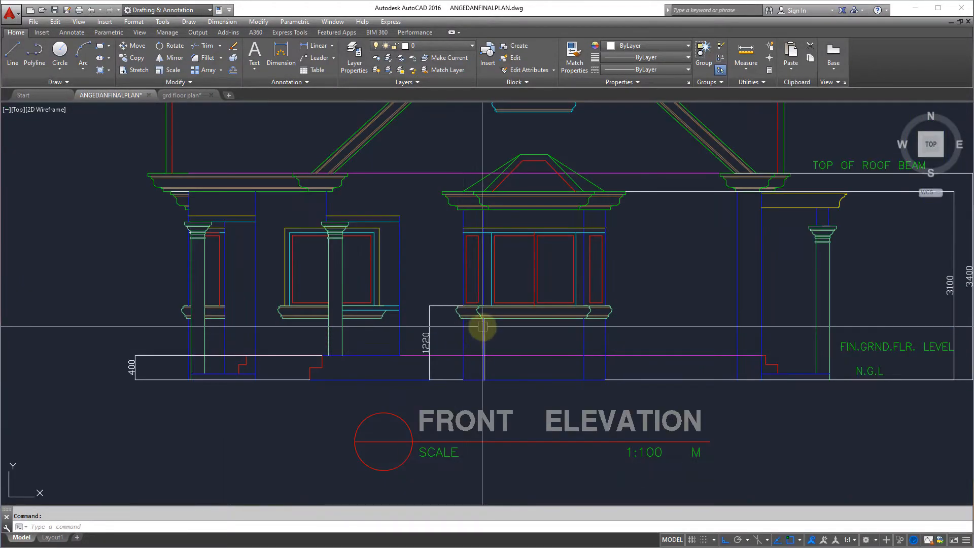
scroll(483, 327, "up", 3)
scroll(482, 327, "down", 2)
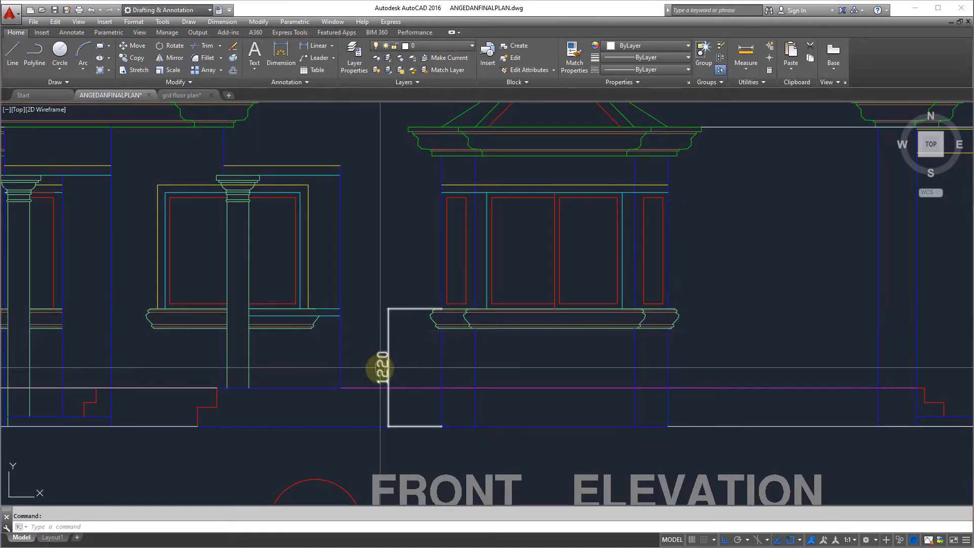
Switch back to 3ds Max, select the main wall and enter the vertex level of its Edit Poly modifier.
key("ctrl")
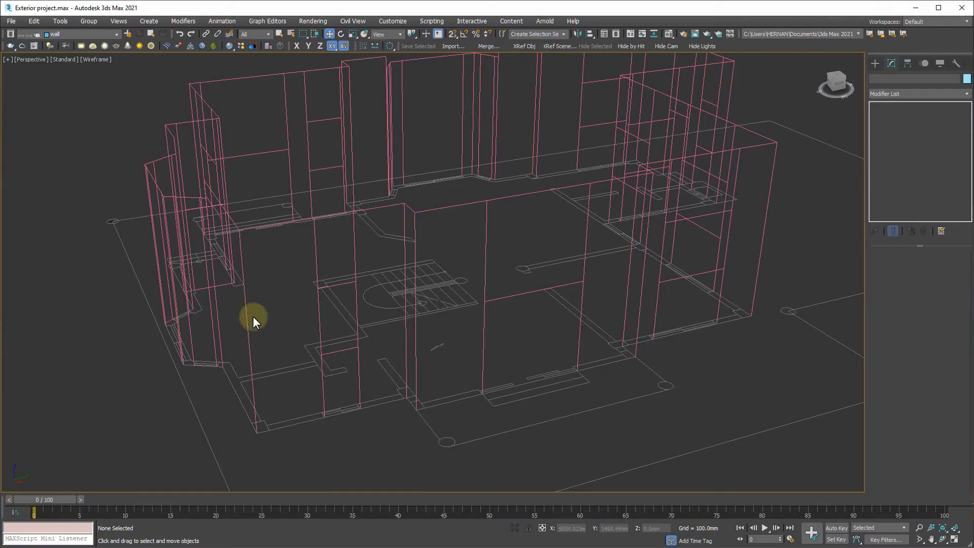
mouse_move(252, 317)
middle_mouse_down("alt")
mouse_move(452, 359)
mouse_move(321, 332)
middle_mouse_up("alt")
left_click(321, 332)
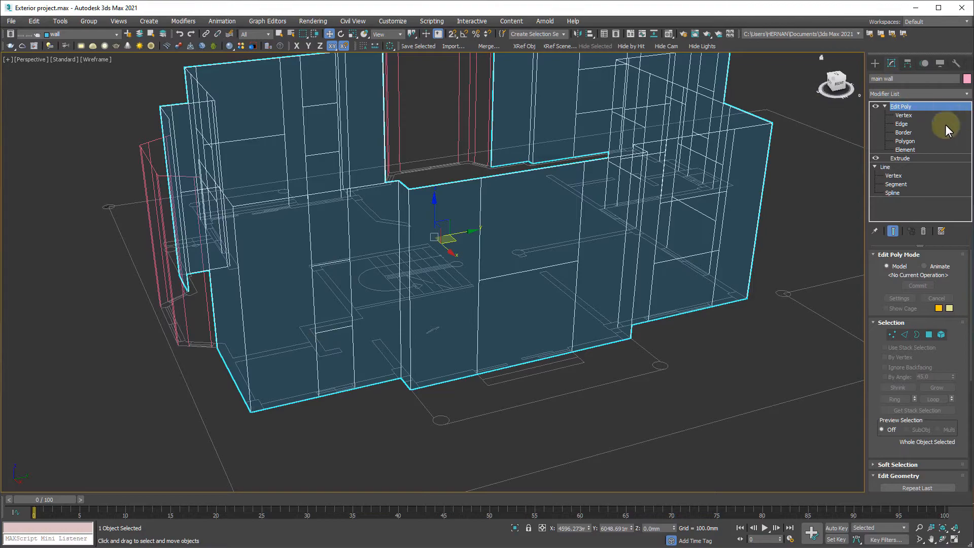
left_click(903, 115)
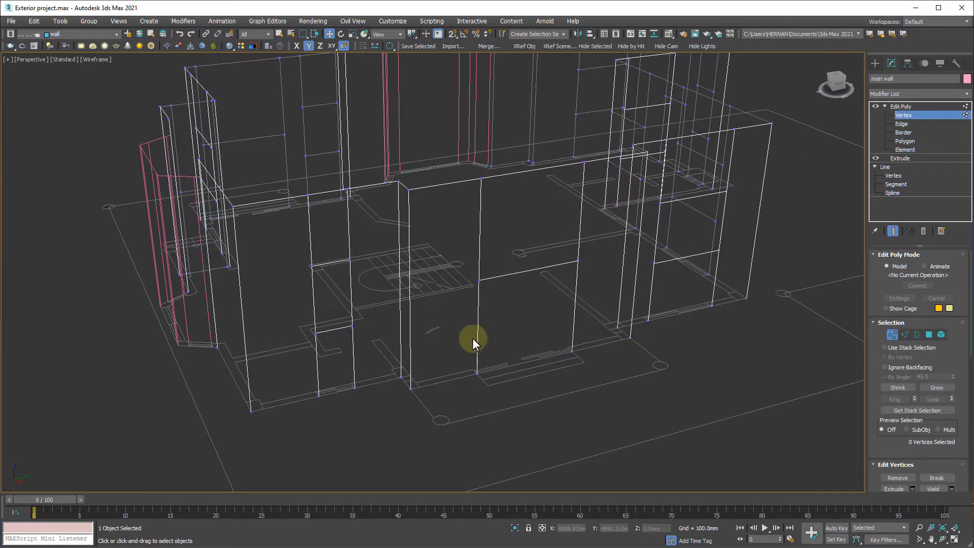
Switch the viewport to the front view and frame the main wall's opening vertices with none selected.
scroll(430, 305, "down", 5)
middle_click_drag(431, 305, 476, 334)
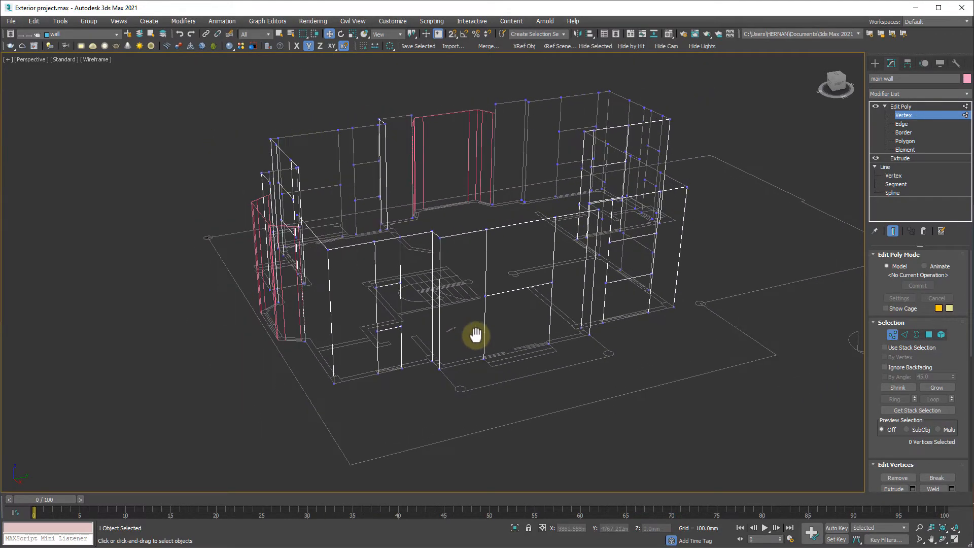
scroll(421, 337, "up", 4)
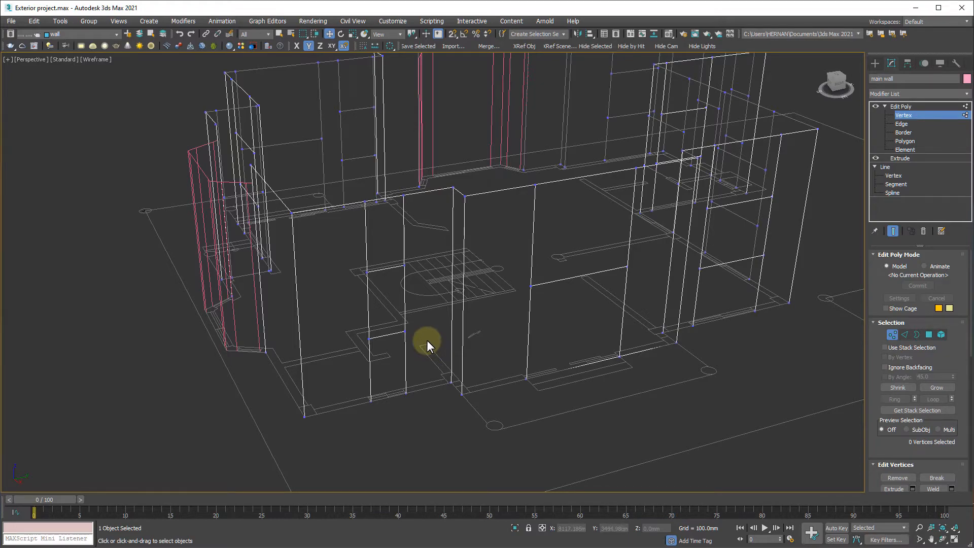
key("f")
middle_click_drag(427, 339, 446, 376)
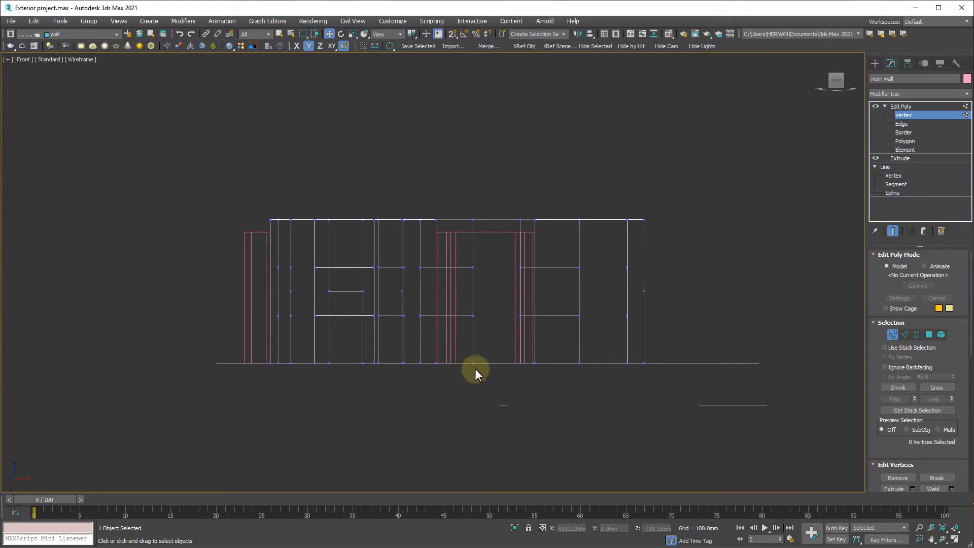
scroll(328, 339, "up", 2)
scroll(410, 339, "up", 1)
middle_click_drag(409, 338, 380, 348)
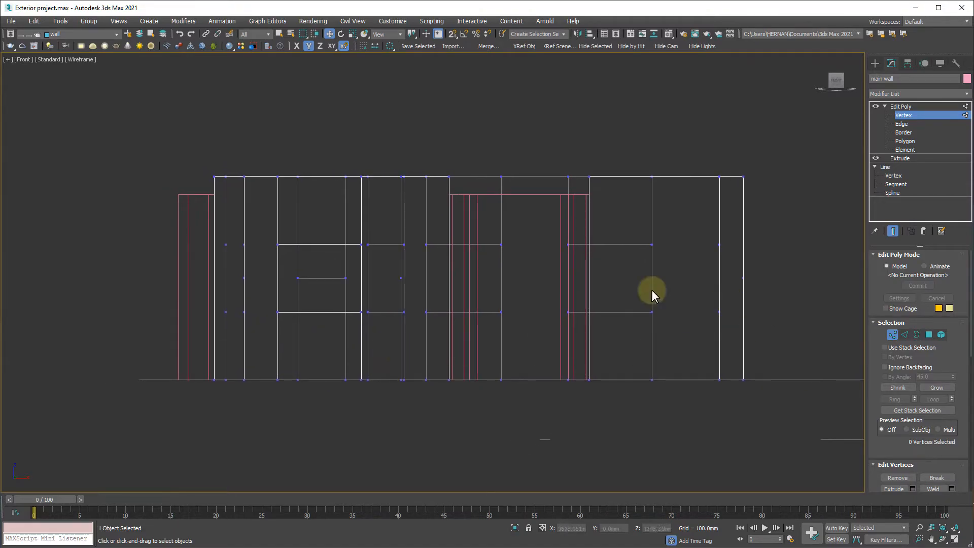
left_click(220, 310)
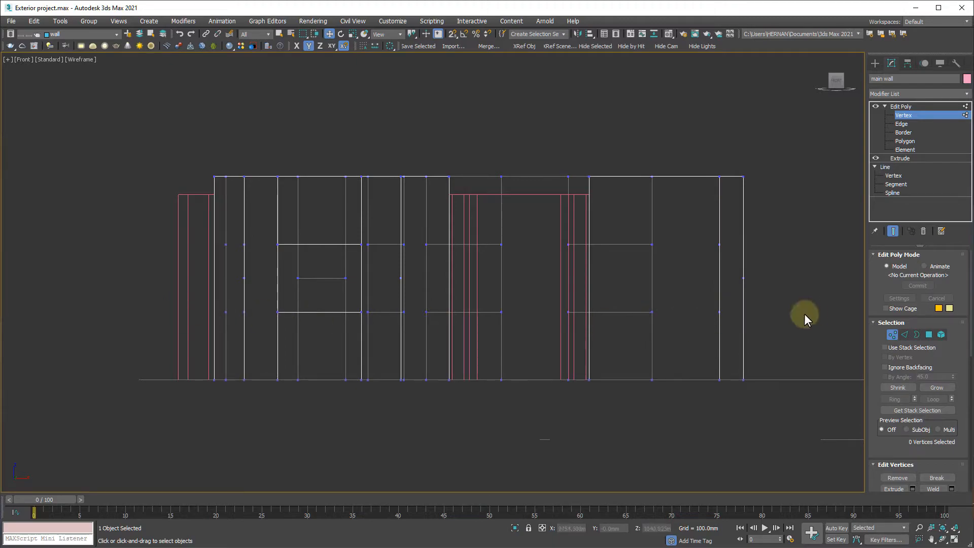
Select all the lower window-opening vertices across the main wall in the front view.
left_click_drag(594, 320, 191, 330)
left_click_drag(807, 306, 178, 341)
middle_click_drag(394, 349, 413, 339)
scroll(403, 305, "up", 5)
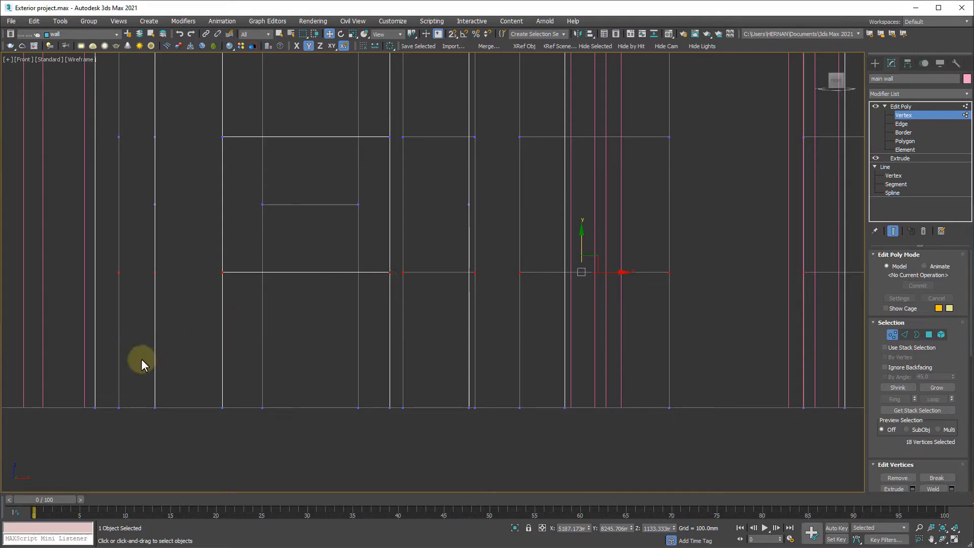
Check the window sill height dimension in the AutoCAD front elevation of ANGEDANFINALPLAN.dwg and return to 3ds Max.
mouse_move(1, 360)
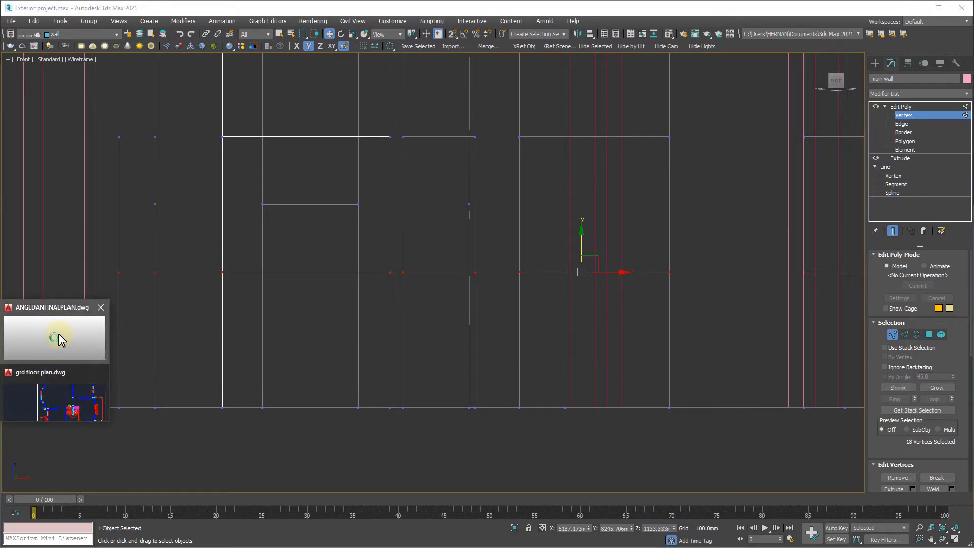
left_click(59, 339)
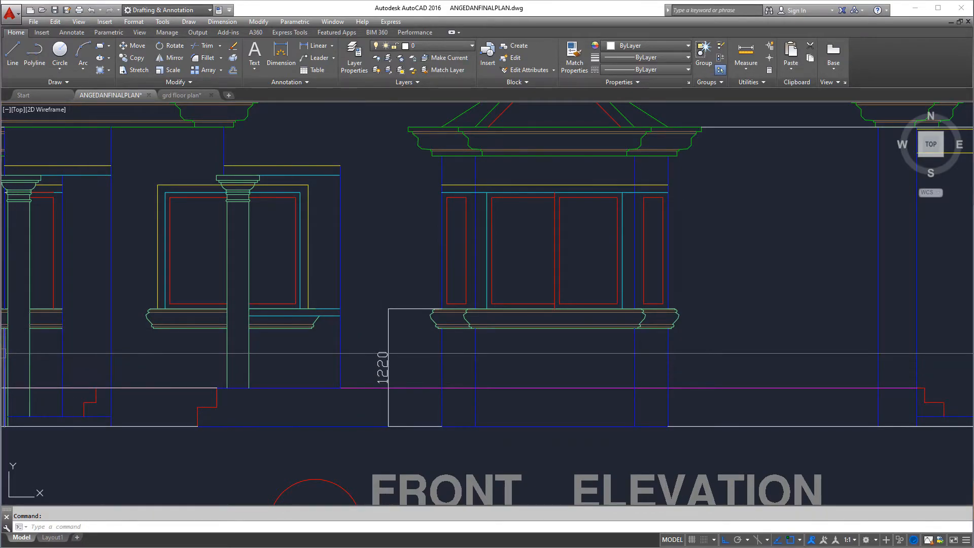
key("alt+Tab")
With snapping on, the Y axis constraint active and the selection locked, move the lower window vertices down onto the ground line.
middle_click_drag(455, 344, 457, 304)
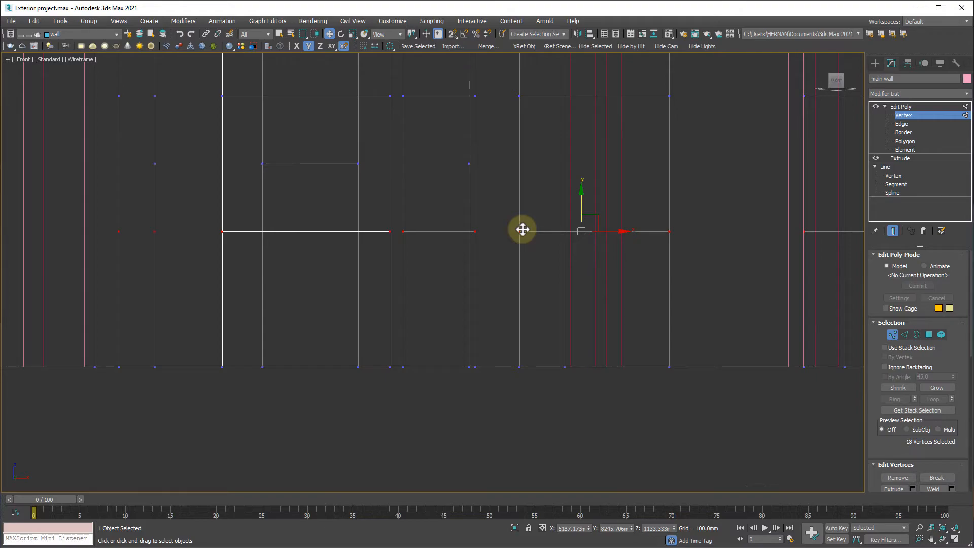
left_click(522, 367)
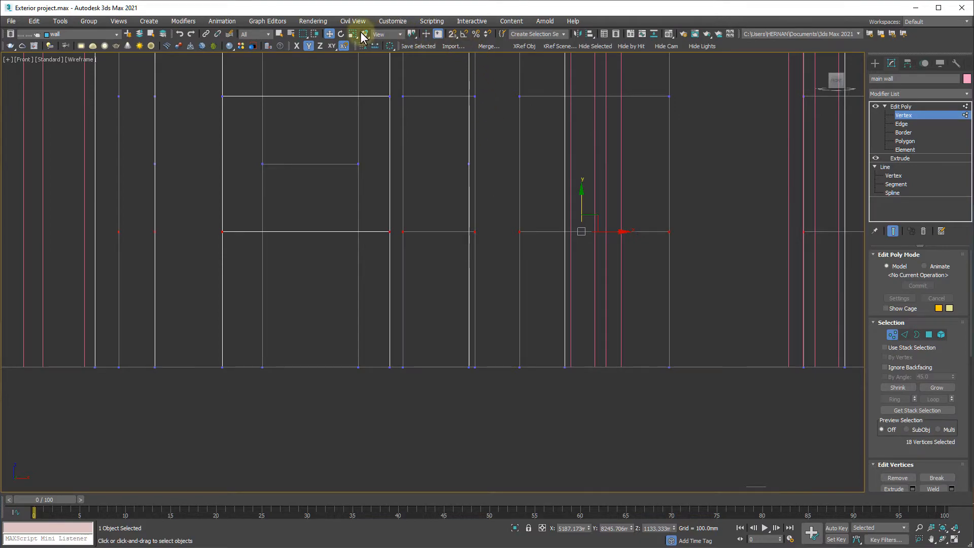
left_click(329, 34)
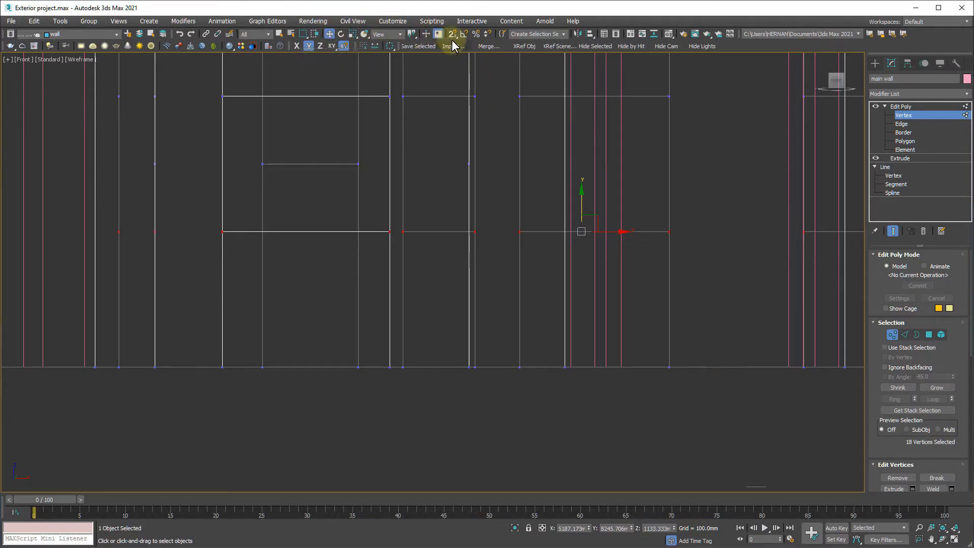
left_click(452, 35)
left_click(452, 35)
left_click(308, 46)
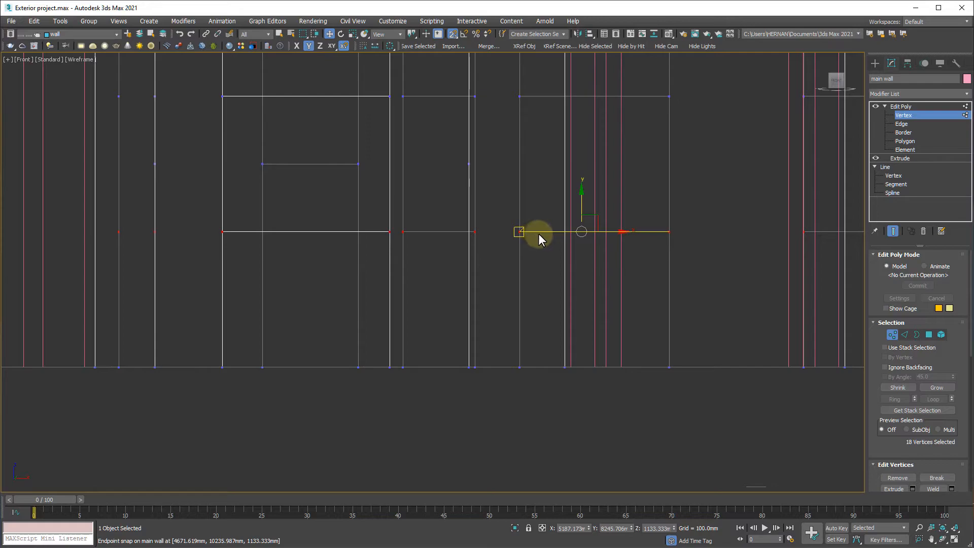
left_click(529, 529)
left_click_drag(545, 233, 538, 363)
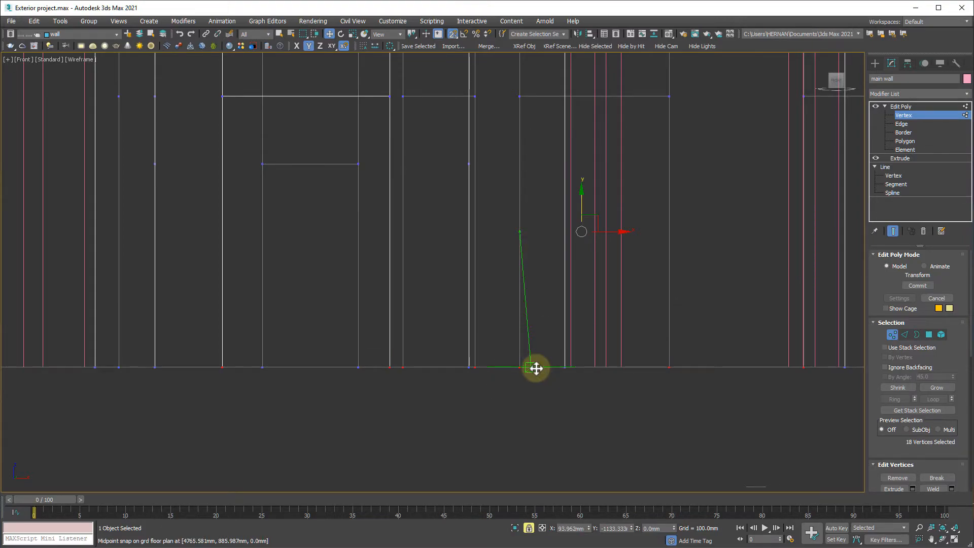
left_click_drag(536, 369, 537, 369)
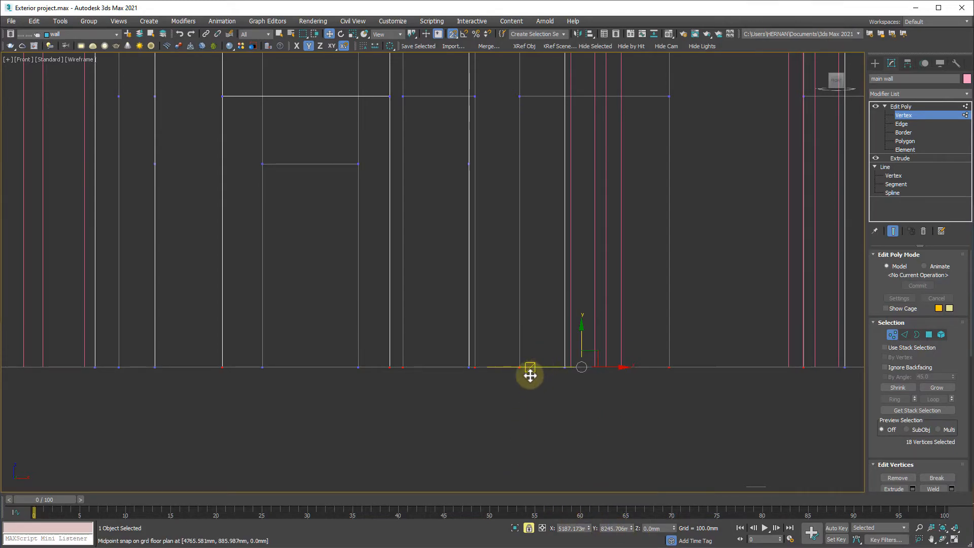
Switch the transform type-in to offset mode and raise the locked lower window vertices 1220 mm along Y.
middle_click_drag(527, 381, 477, 294)
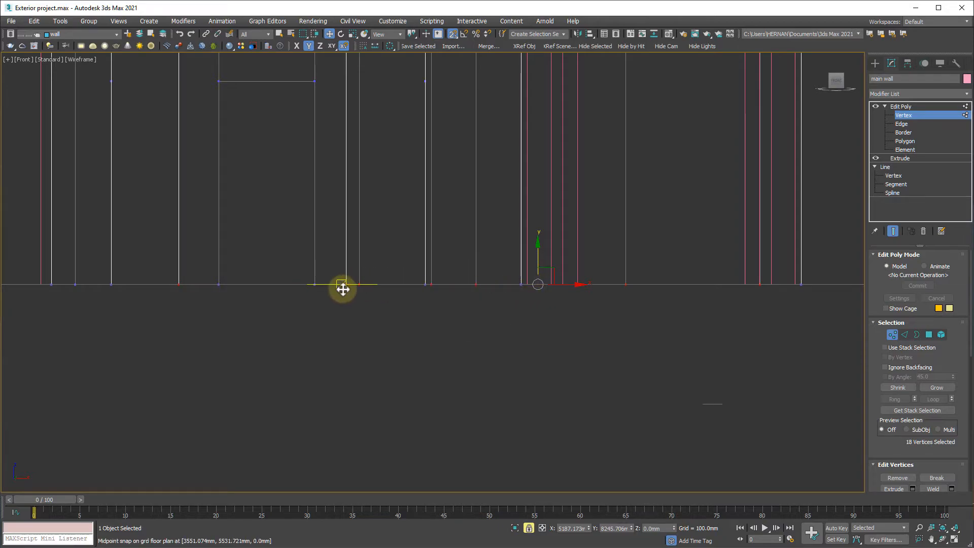
middle_click_drag(557, 295, 555, 311)
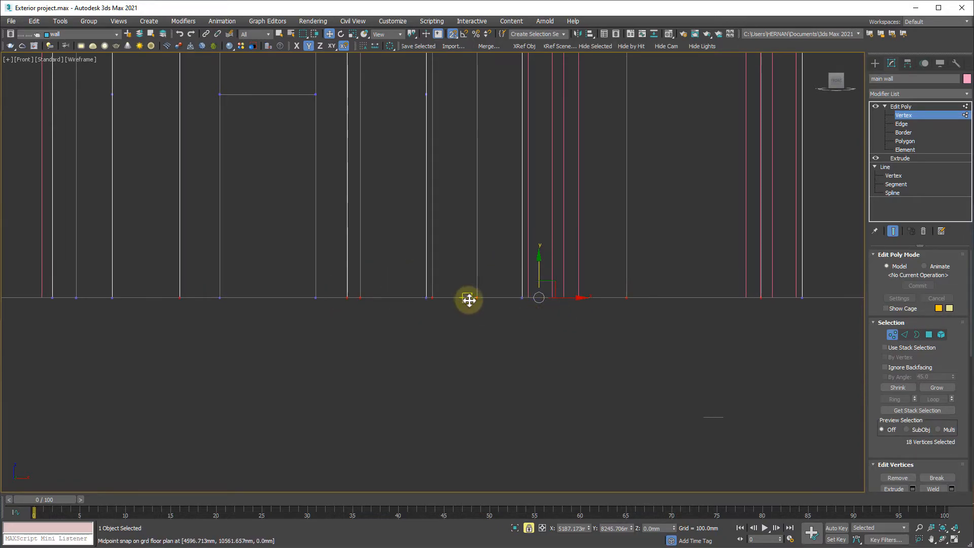
left_click(542, 528)
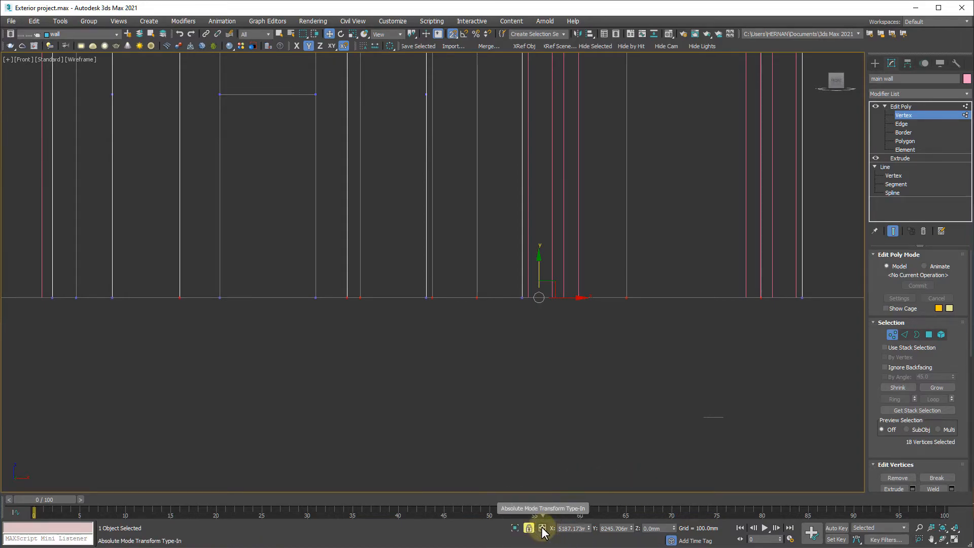
left_click(543, 528)
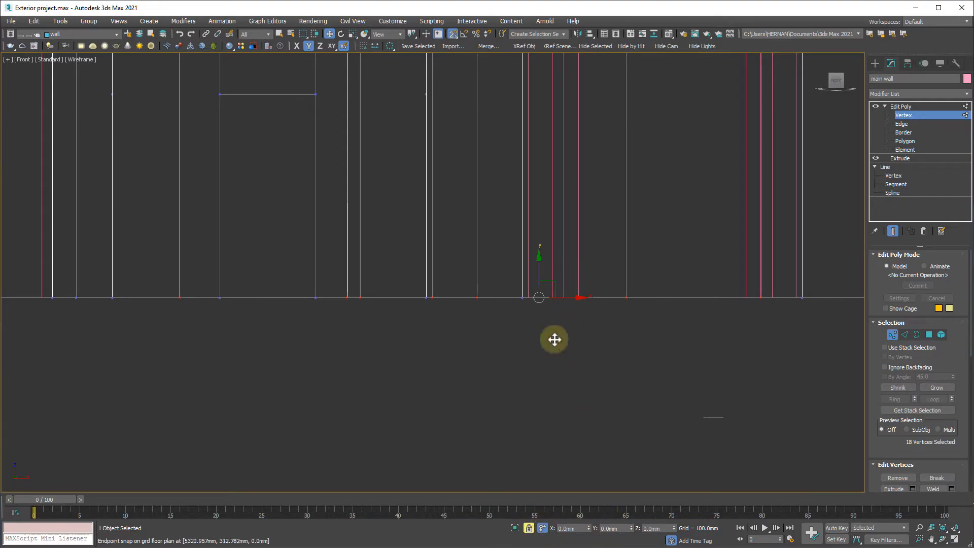
left_click(617, 529)
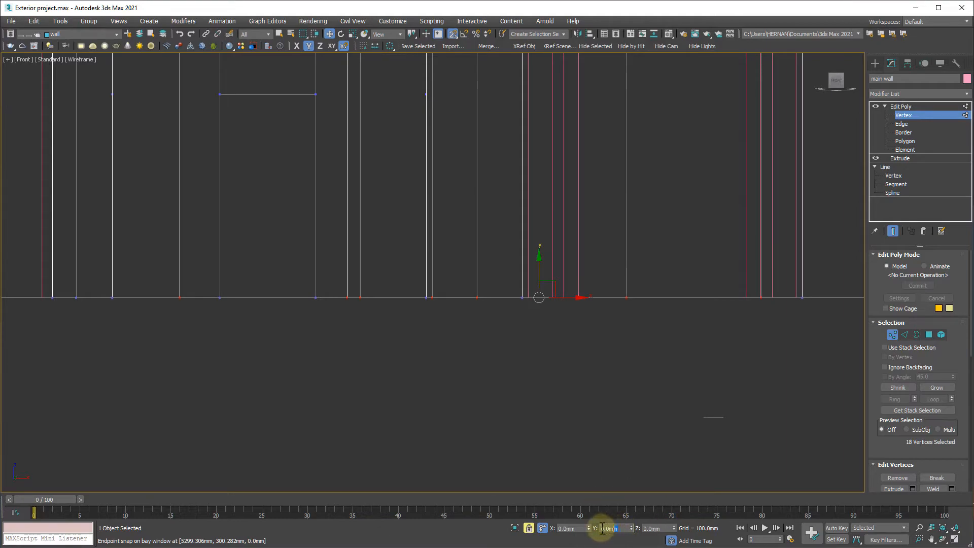
left_click_drag(607, 528, 562, 537)
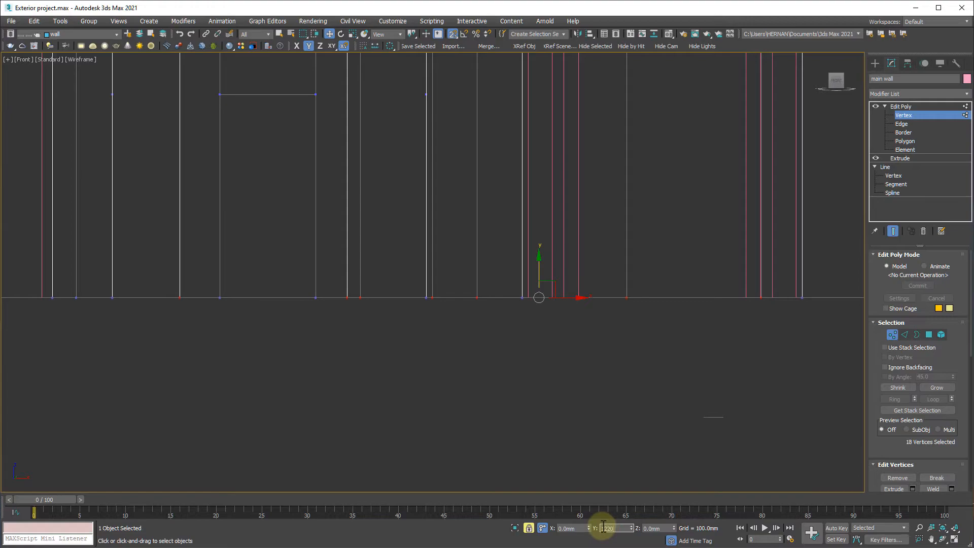
scroll(517, 274, "down", 2)
scroll(571, 287, "down", 5)
middle_click_drag(572, 287, 579, 329)
scroll(665, 324, "up", 2)
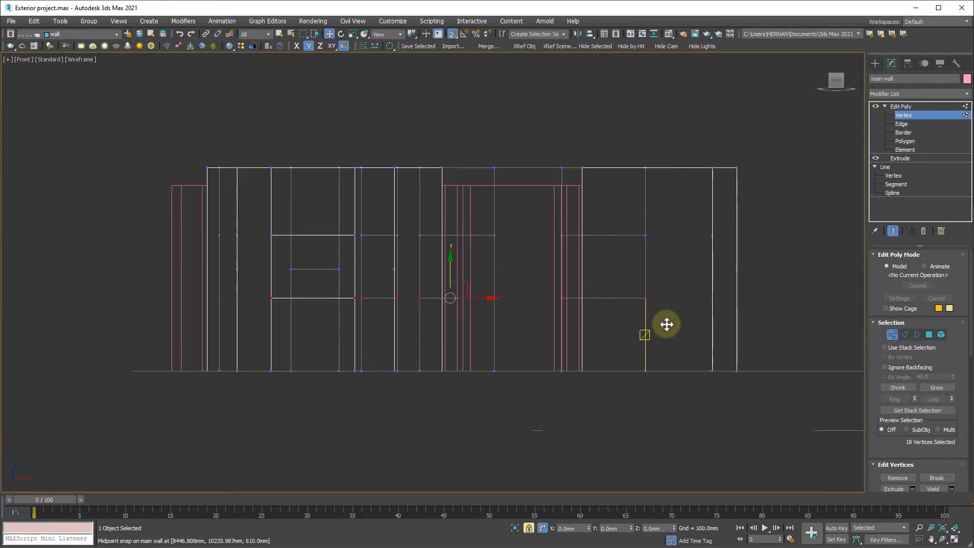
middle_click_drag(313, 326, 416, 349)
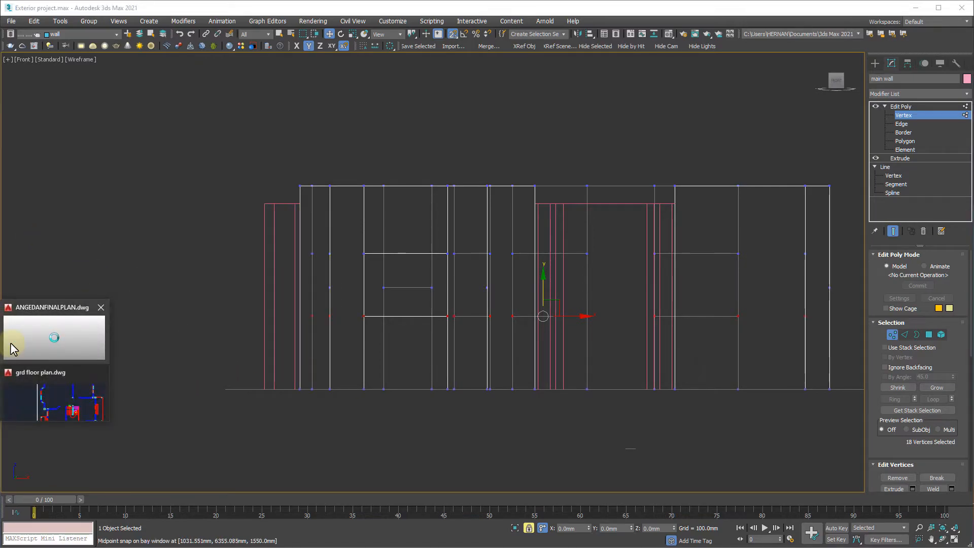
Switch to ANGEDANFINALPLAN.dwg in AutoCAD and add a linear dimension for the window height from sill to head in the front elevation.
left_click(55, 334)
middle_click_drag(518, 270, 518, 309)
scroll(428, 326, "up", 1)
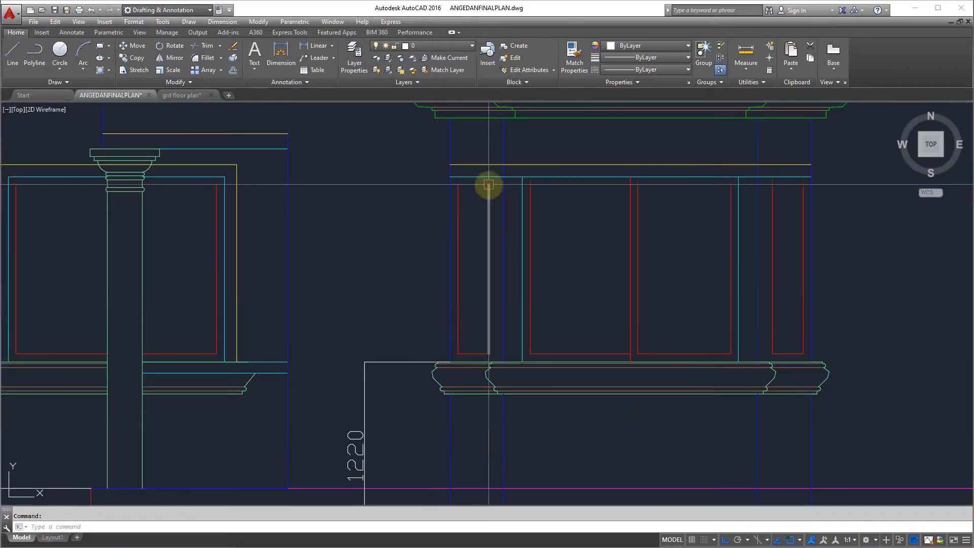
middle_click_drag(468, 285, 472, 304)
type("dli")
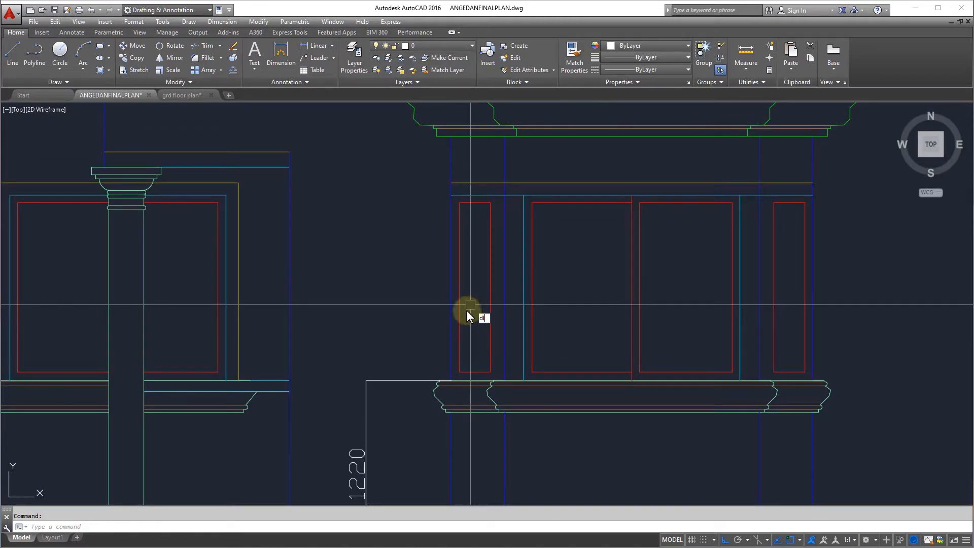
key("Return")
left_click(451, 379)
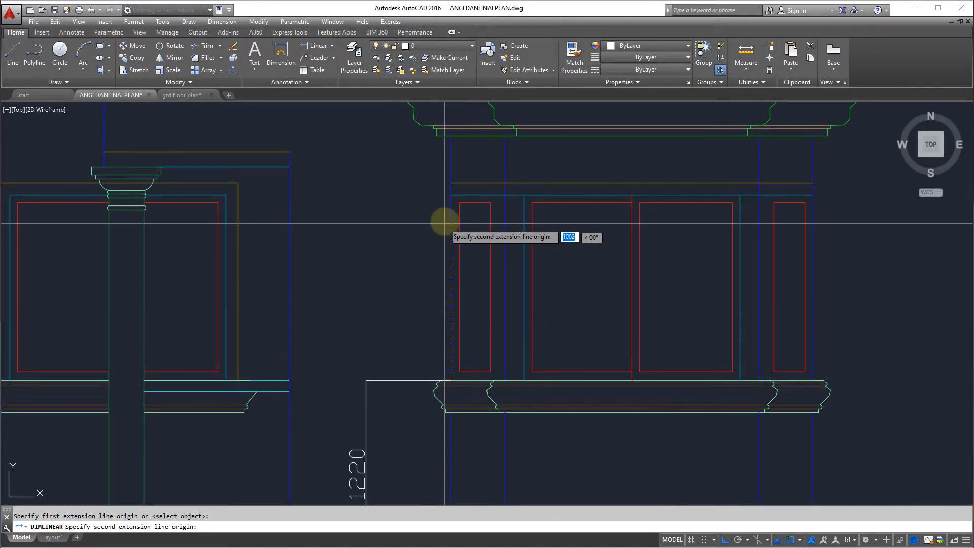
left_click(451, 195)
left_click(365, 416)
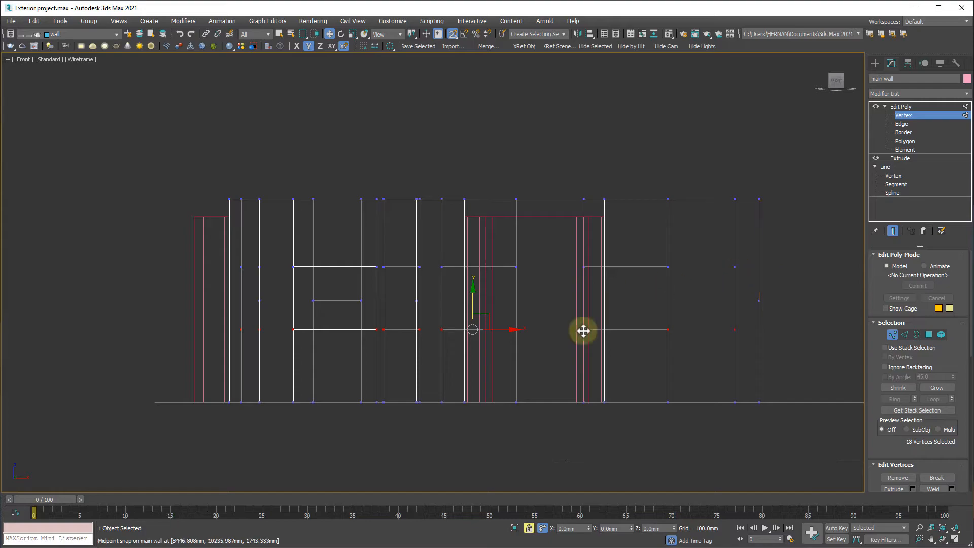
In 3ds Max, unlock the selection, select and lock the upper window vertices, and snap them down onto the sill line.
left_click(527, 527)
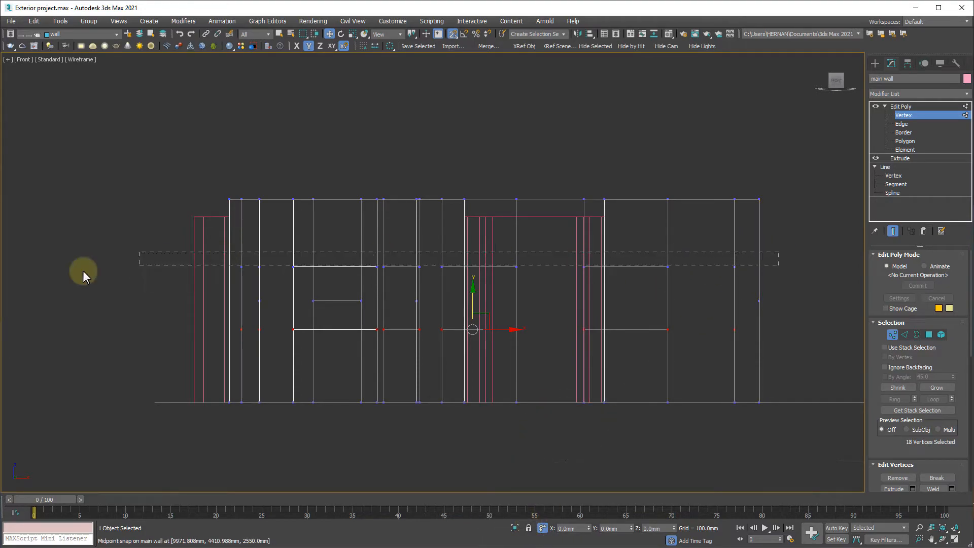
left_click_drag(139, 281, 139, 282)
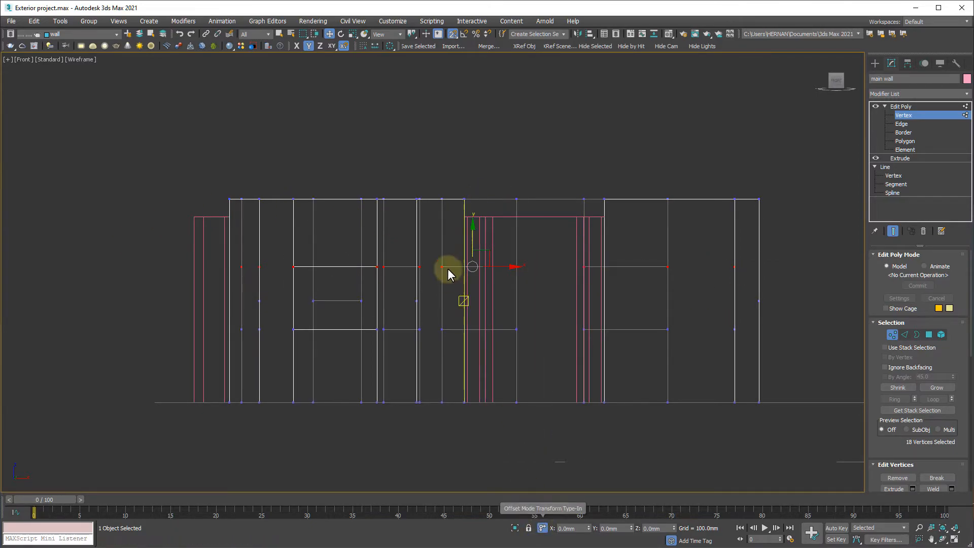
left_click(528, 529)
scroll(439, 302, "up", 5)
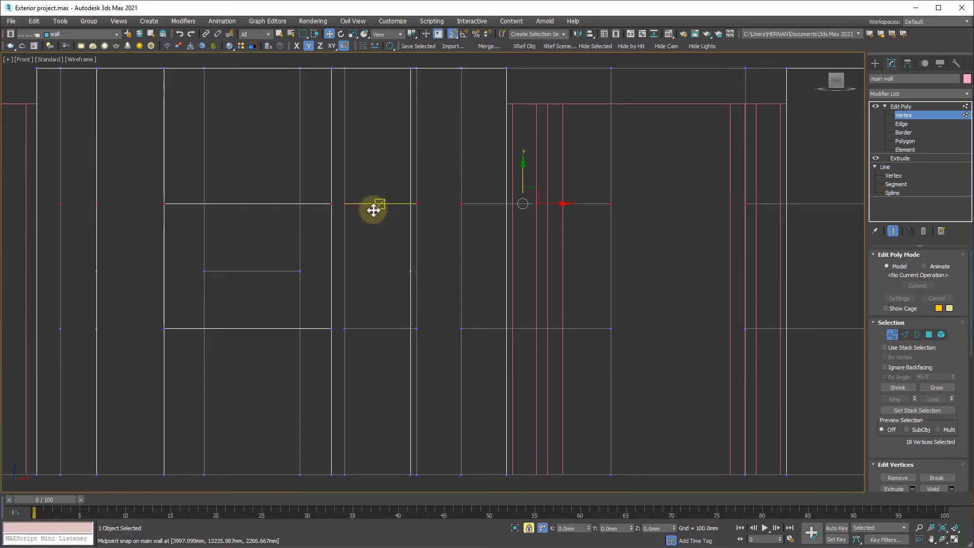
left_click_drag(378, 208, 375, 330)
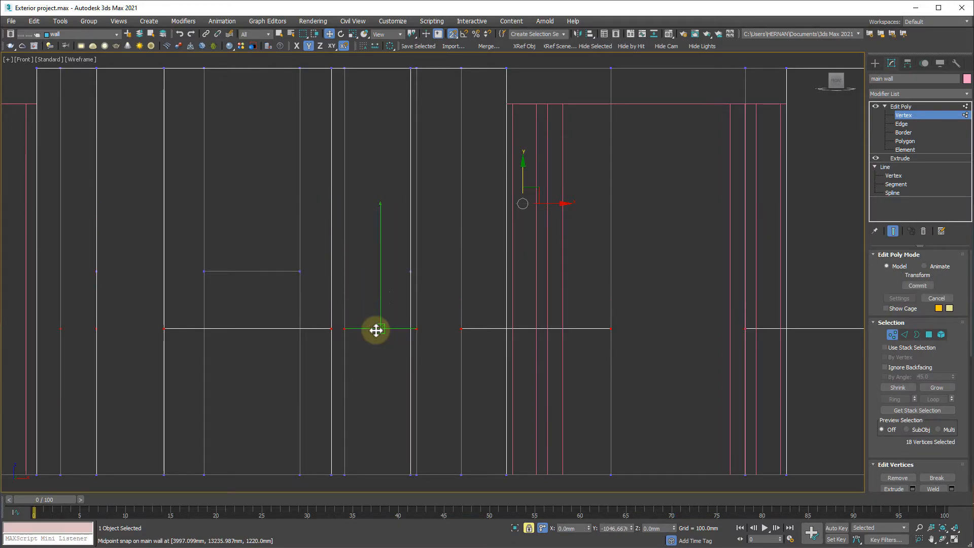
left_click_drag(375, 330, 375, 329)
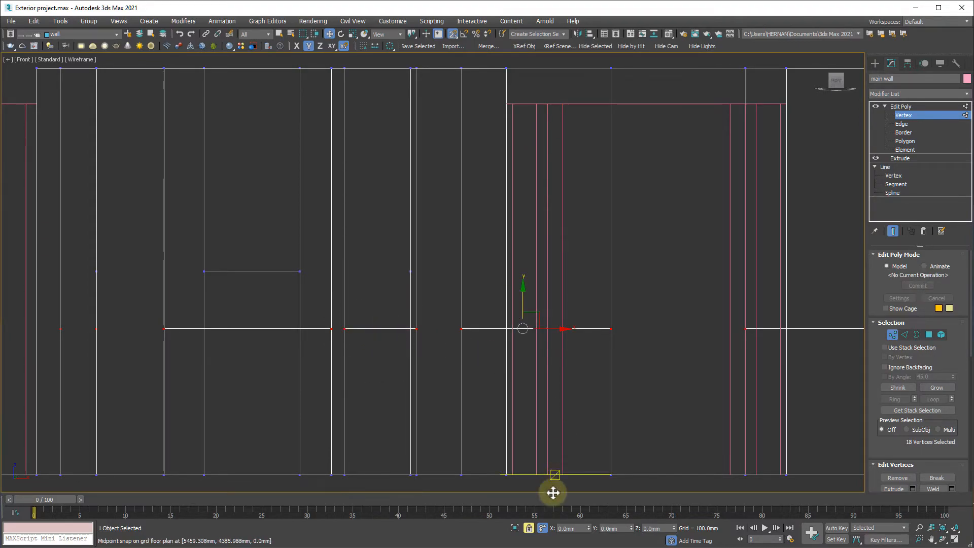
Offset the locked upper window vertices upward along Y to a window-head height of 2420 mm.
left_click(619, 527)
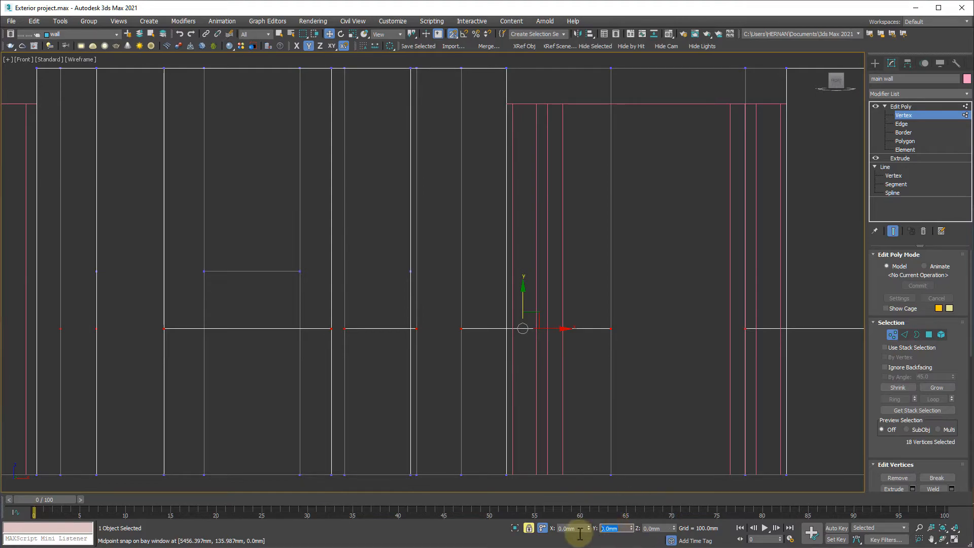
key("Return")
scroll(446, 218, "down", 5)
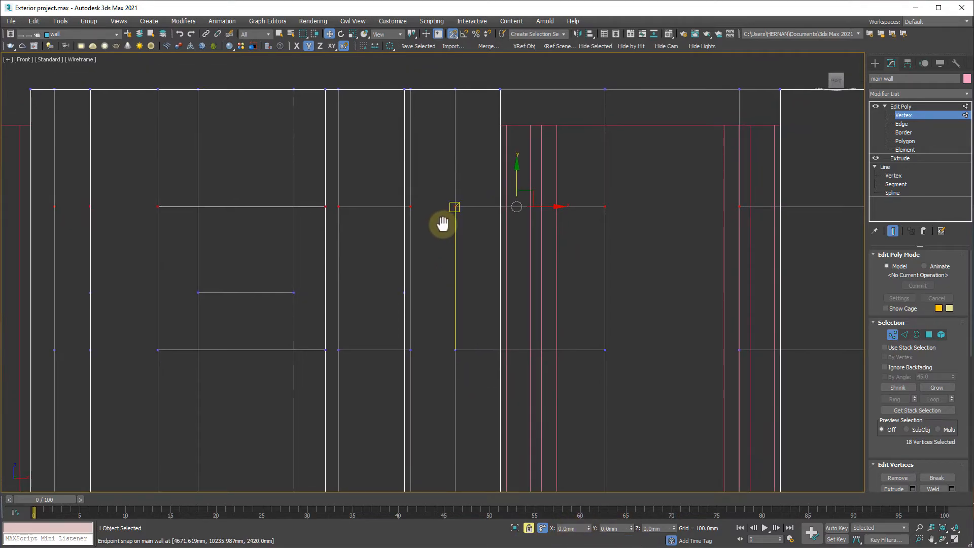
mouse_move(612, 288)
middle_mouse_down()
mouse_move(543, 312)
mouse_move(522, 332)
mouse_move(525, 343)
middle_mouse_up()
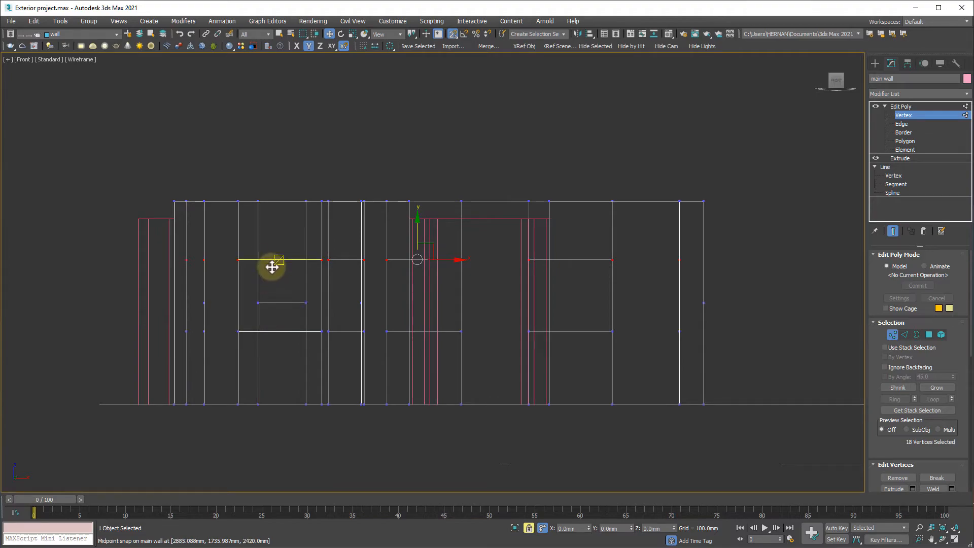
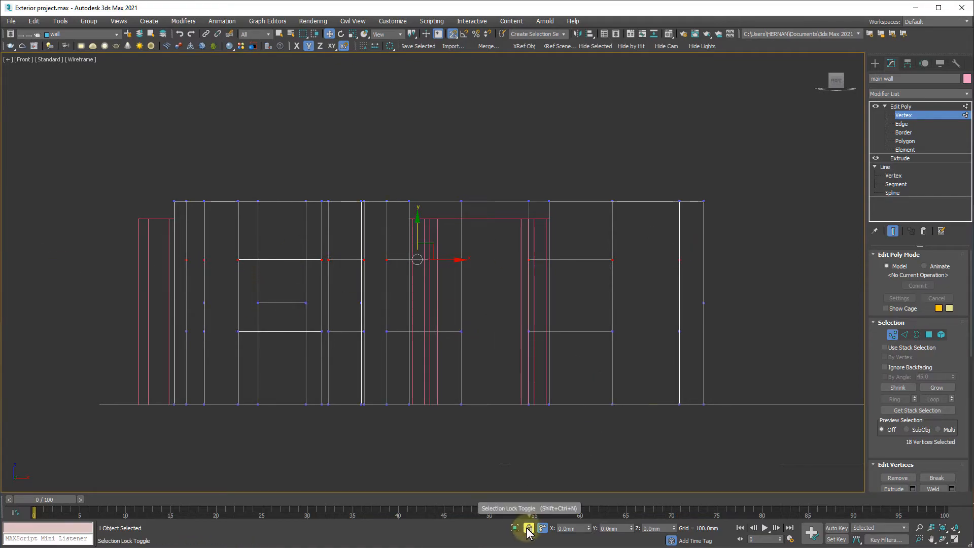
Unlock the selection, select and lock the door-head vertices, and snap them up to the window-head line.
left_click_drag(729, 290, 133, 318)
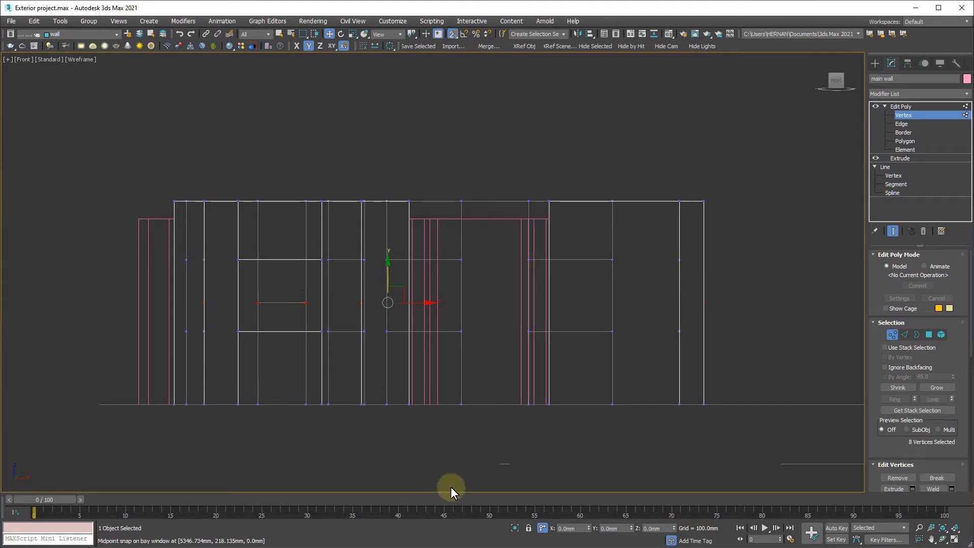
left_click(528, 528)
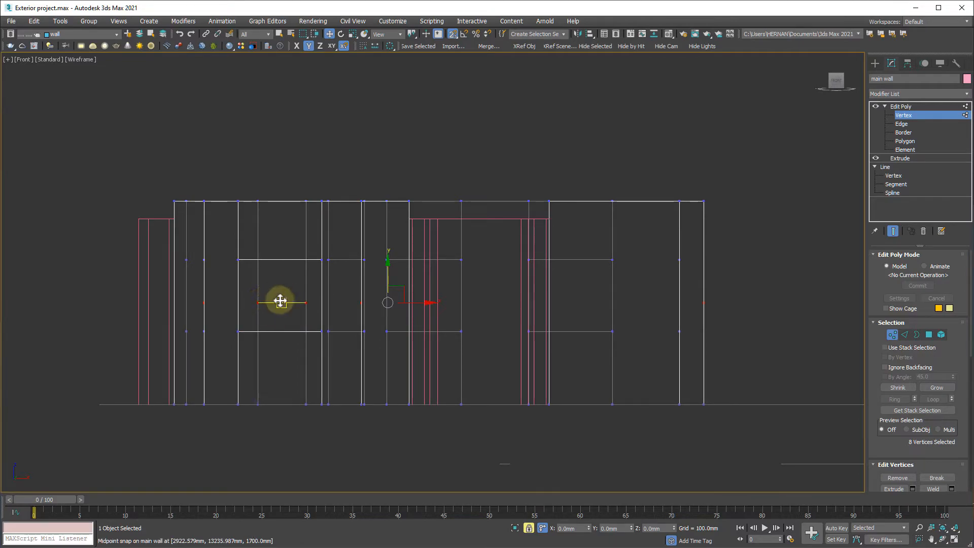
left_click_drag(271, 299, 273, 259)
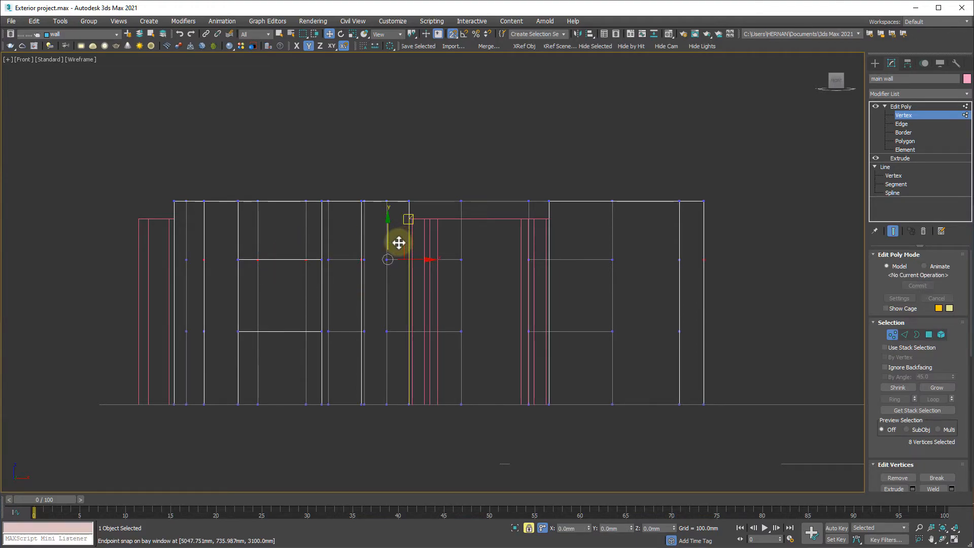
Leave vertex level on the main wall's Edit Poly modifier and switch the viewport to perspective.
left_click(927, 115)
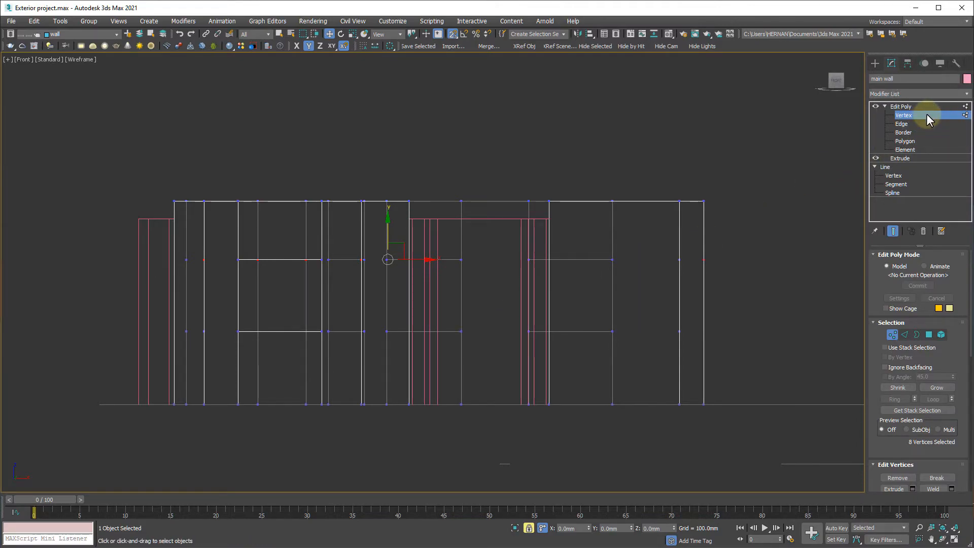
left_click(926, 115)
middle_click_drag(440, 332, 384, 408)
key("p")
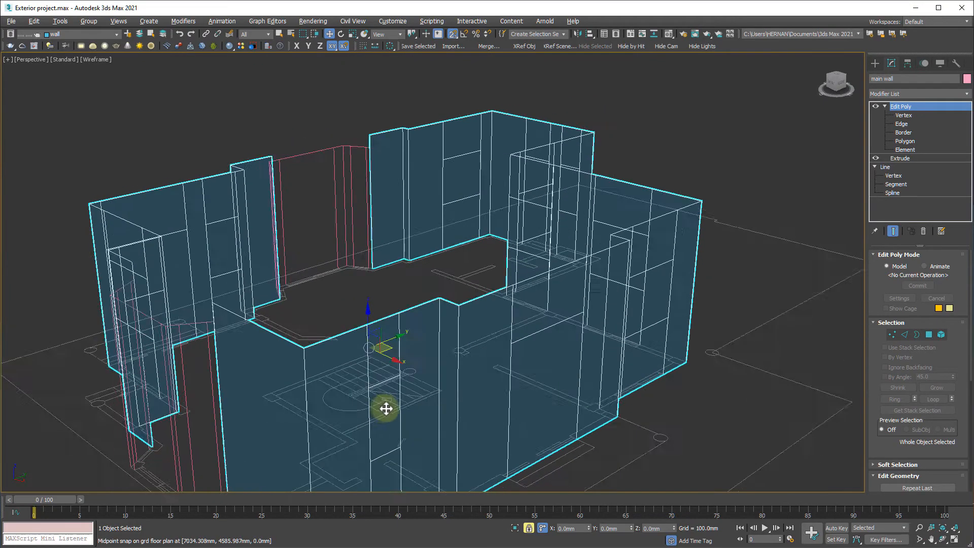
Switch the perspective view to shaded display and examine the wall's window and door divisions from several sides.
scroll(394, 410, "down", 2)
middle_click_drag(402, 374, 460, 382, "alt")
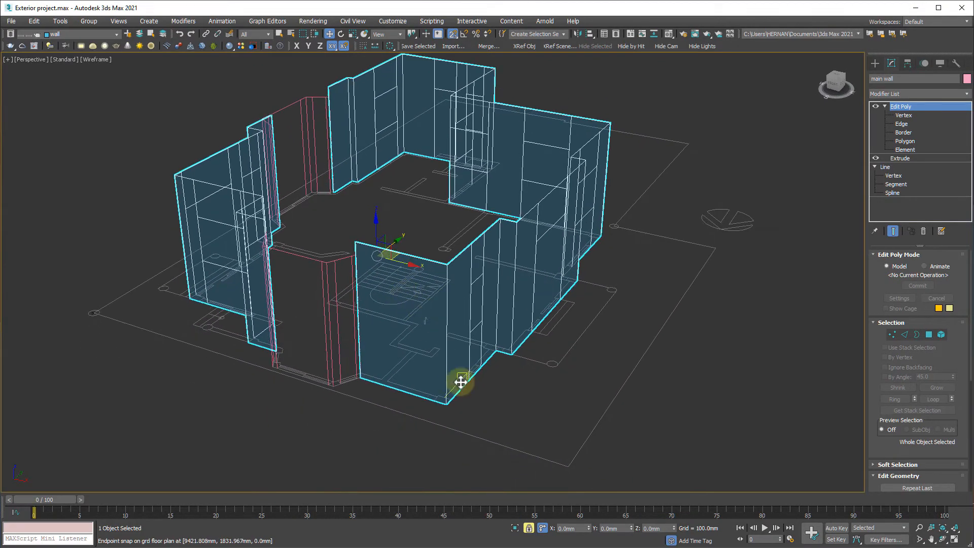
scroll(461, 382, "up", 2)
key("F3")
scroll(458, 384, "down", 3)
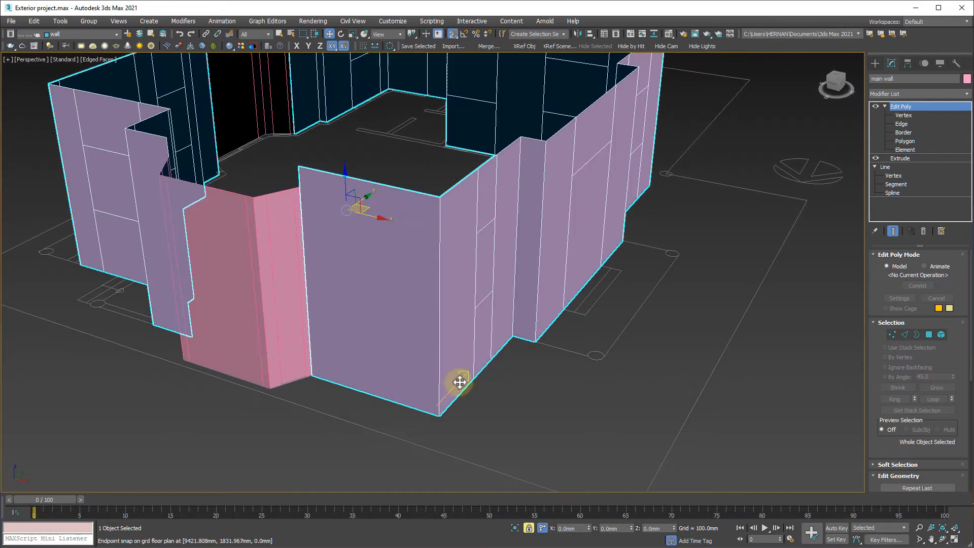
scroll(398, 421, "down", 2)
scroll(400, 408, "down", 2)
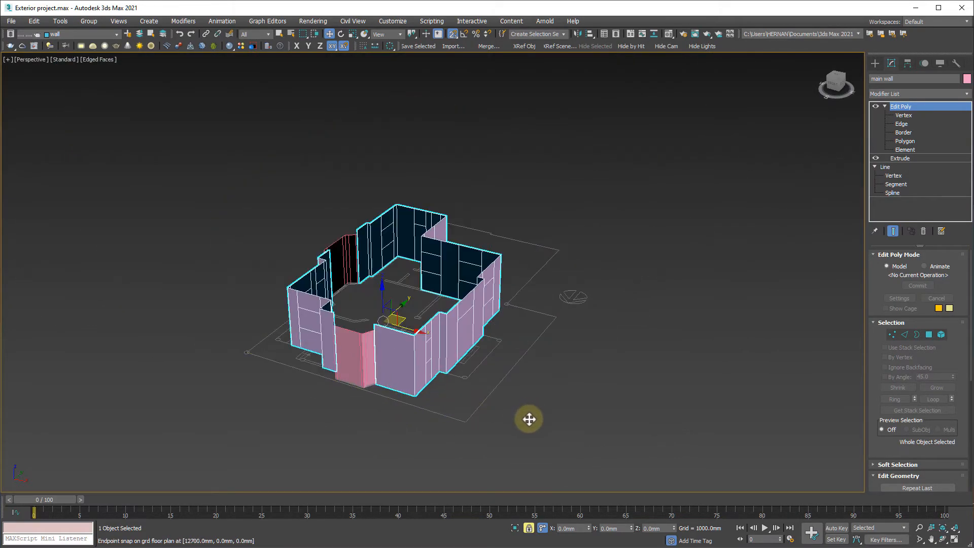
middle_click_drag(528, 417, 467, 431, "alt")
scroll(402, 365, "up", 4)
middle_click_drag(402, 365, 366, 406, "alt")
middle_click_drag(472, 423, 406, 404, "alt")
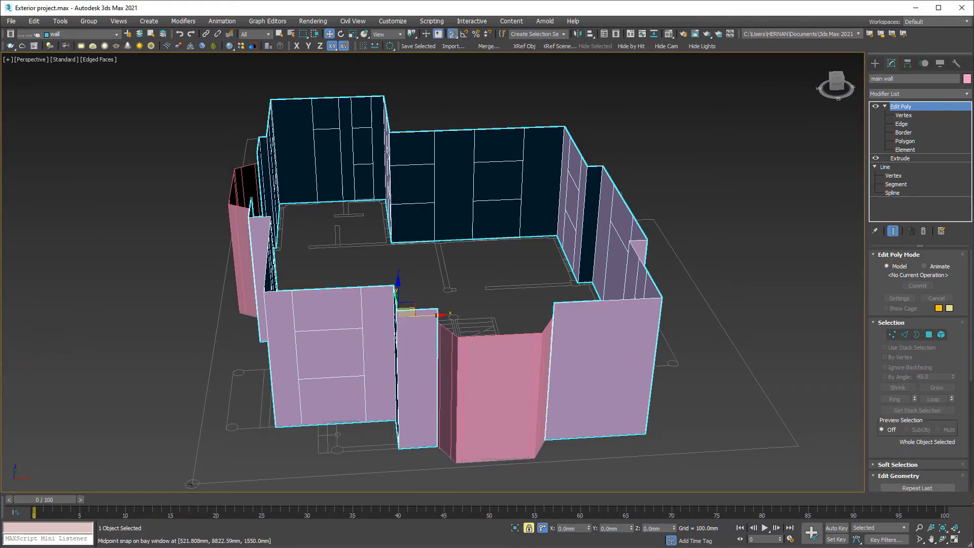
Switch to AutoCAD, examine the bay window's sill and window heights in the front elevation, and return to 3ds Max.
left_click(56, 393)
middle_click_drag(481, 299, 274, 248)
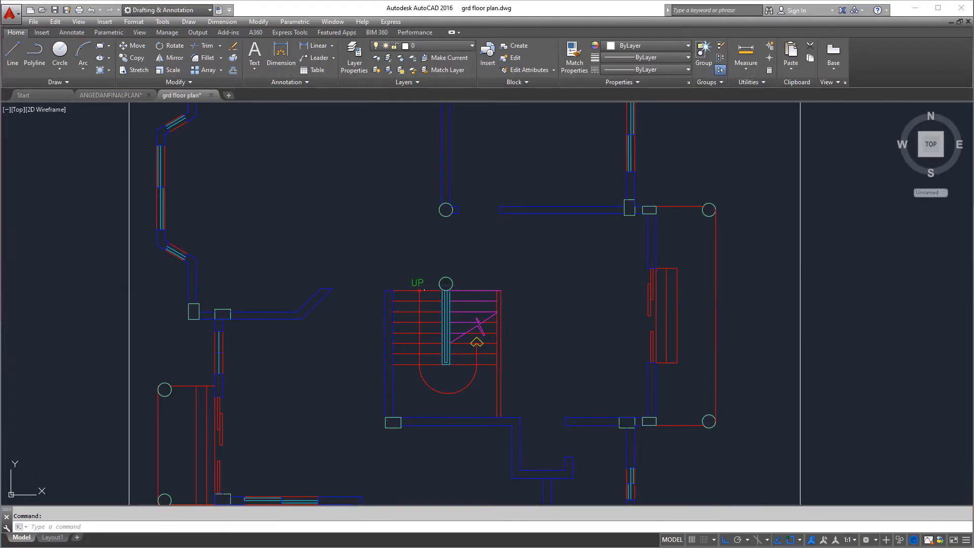
left_click(48, 337)
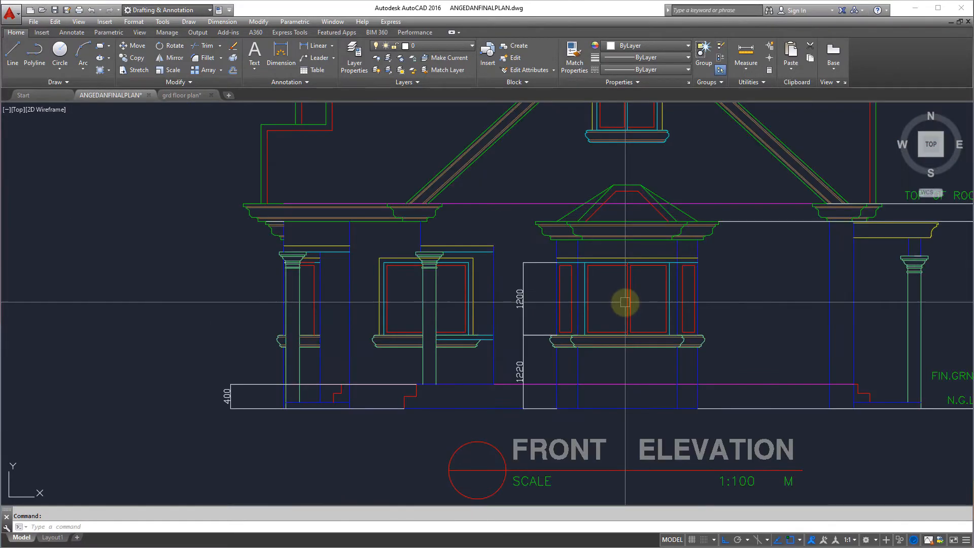
scroll(570, 348, "up", 2)
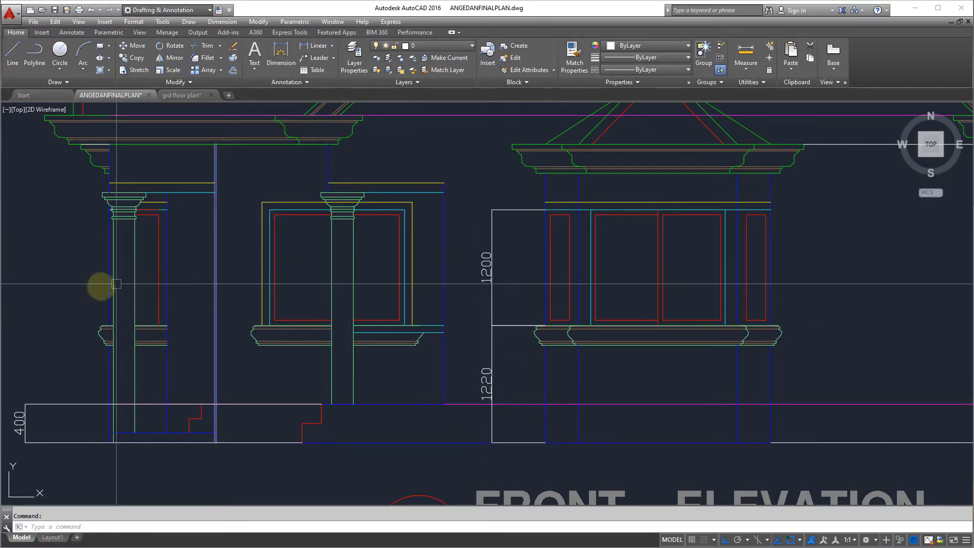
mouse_move(4, 350)
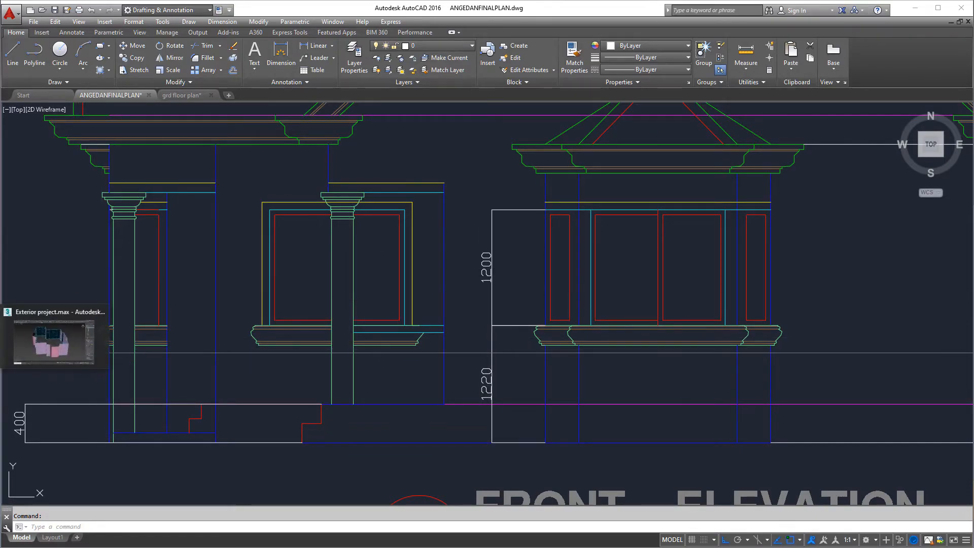
left_click(26, 325)
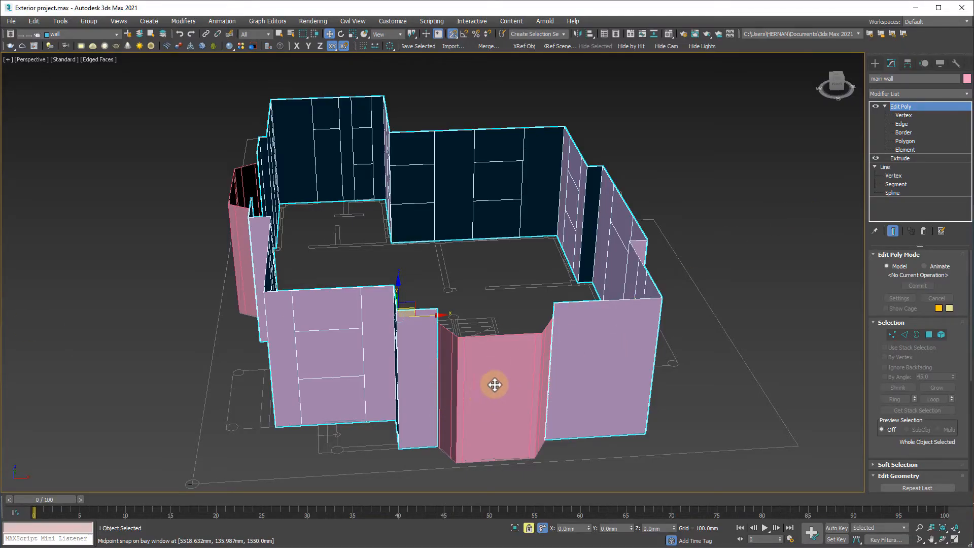
Release the selection lock on the main wall and select the bay window object.
left_click(914, 116)
left_click(920, 105)
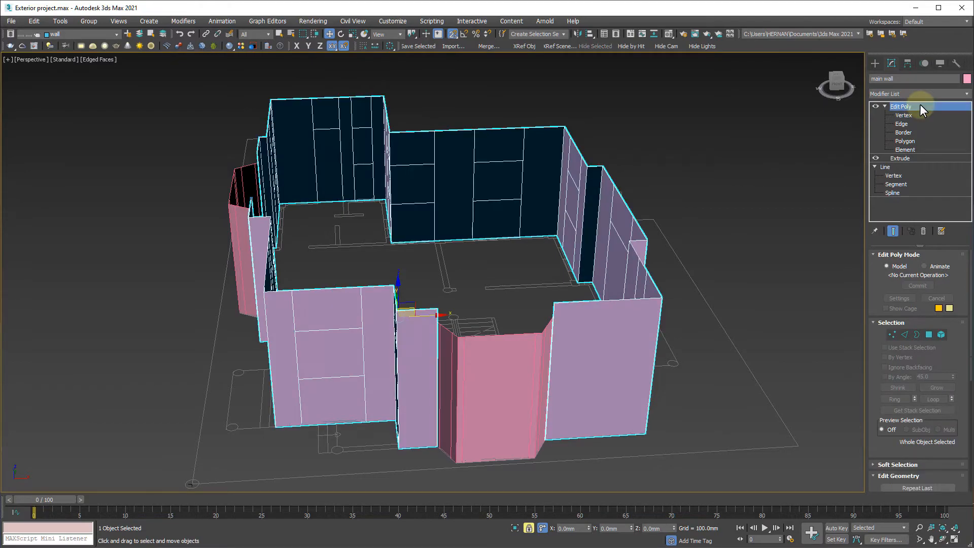
middle_click_drag(710, 308, 632, 300)
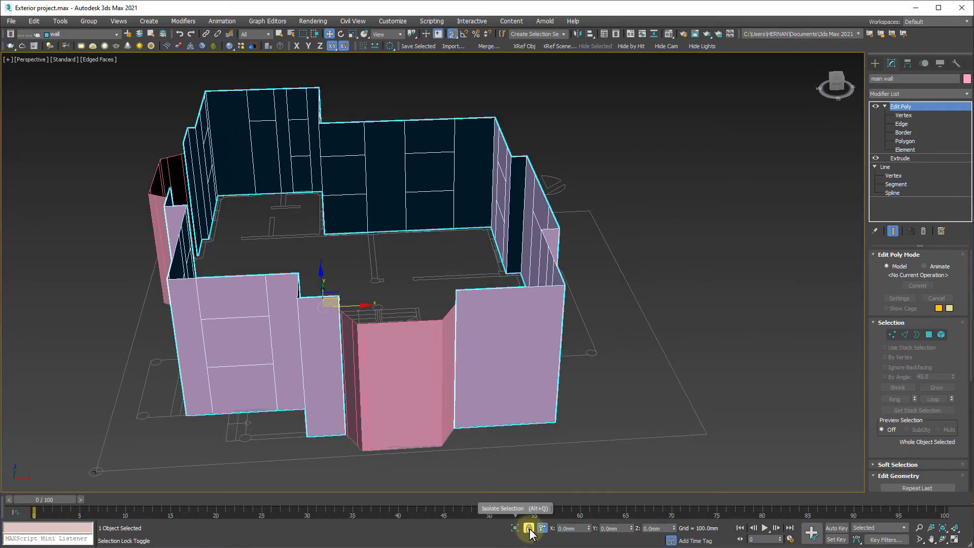
left_click(640, 391)
middle_click_drag(455, 382, 530, 363)
left_click(481, 330)
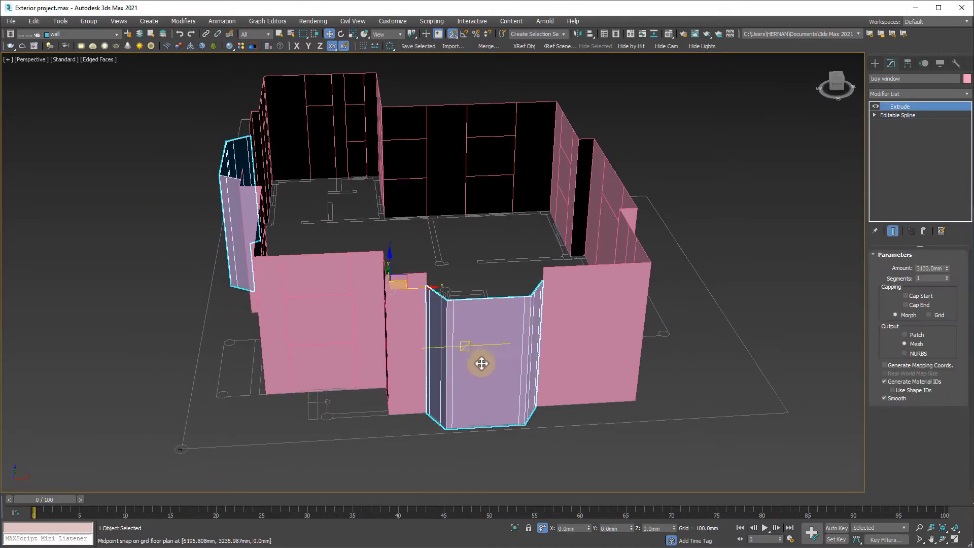
middle_click_drag(429, 411, 449, 400, "alt")
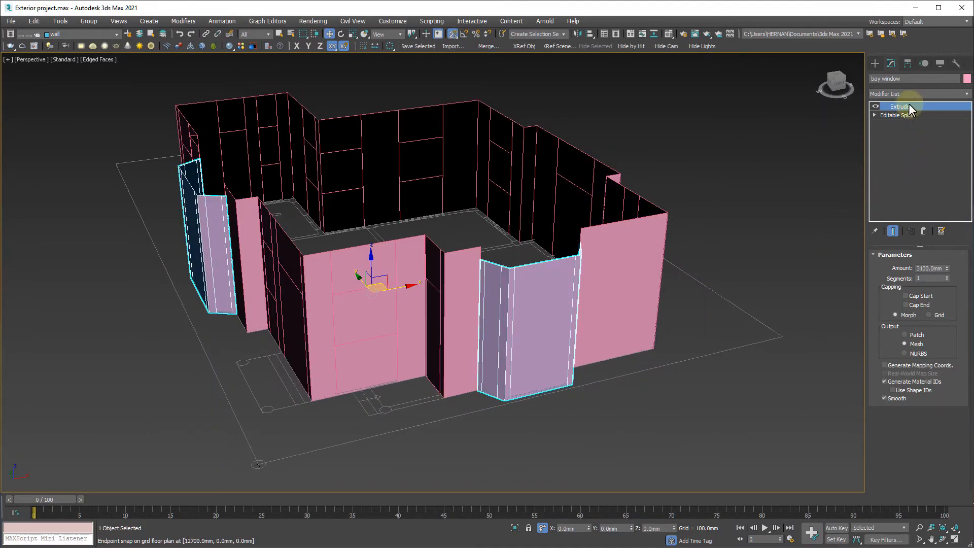
Add an Edit Poly modifier on top of the bay window's Extrude.
key("ctrl")
key("ctrl")
left_click(926, 93)
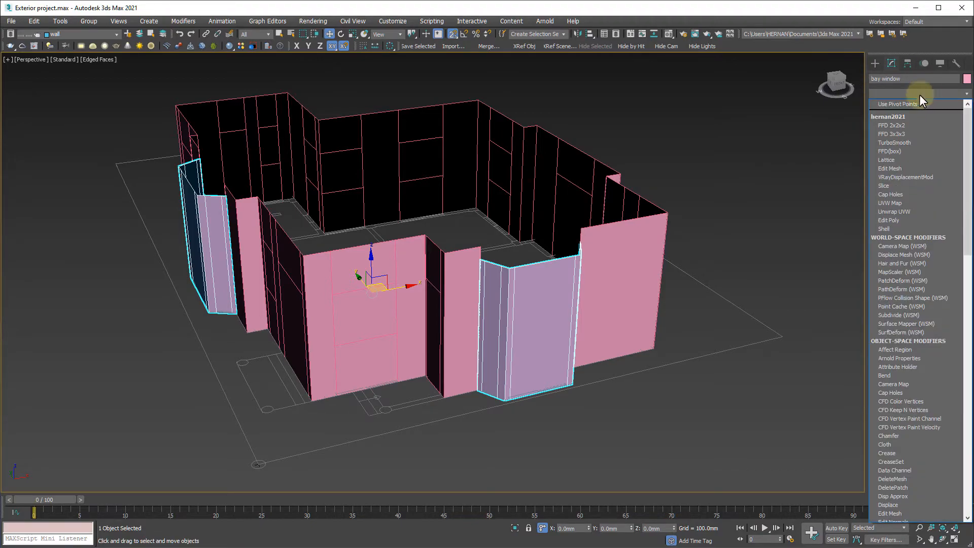
key("e")
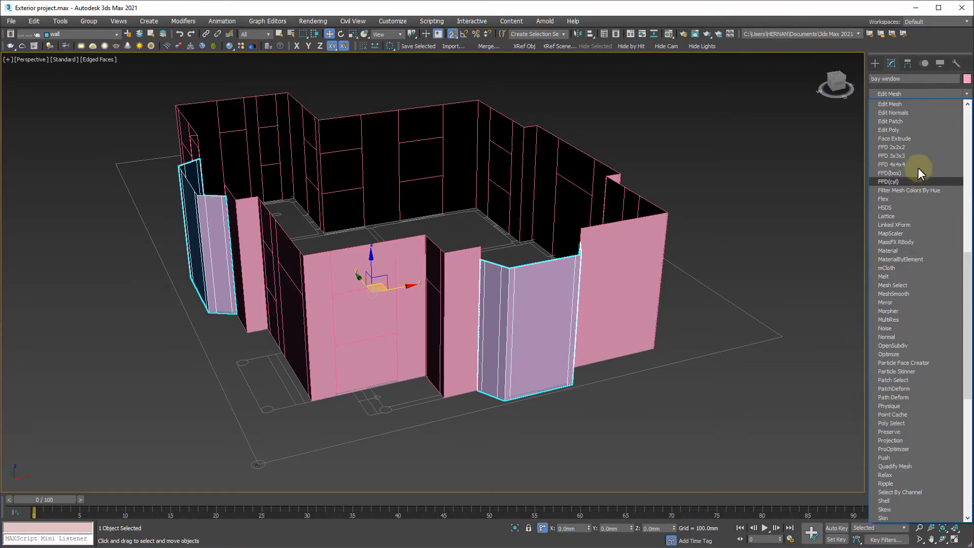
left_click(890, 129)
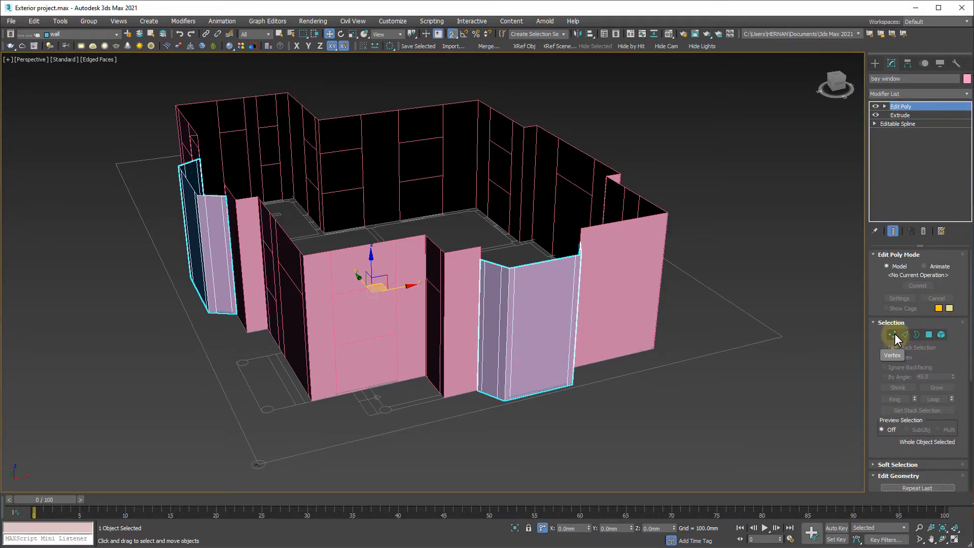
At edge level, connect the two vertical window edges on the bay's front face with 2 segments.
left_click(893, 335)
left_click(905, 335)
scroll(568, 411, "up", 5)
scroll(573, 408, "up", 2)
key("F3")
middle_click_drag(560, 402, 563, 408)
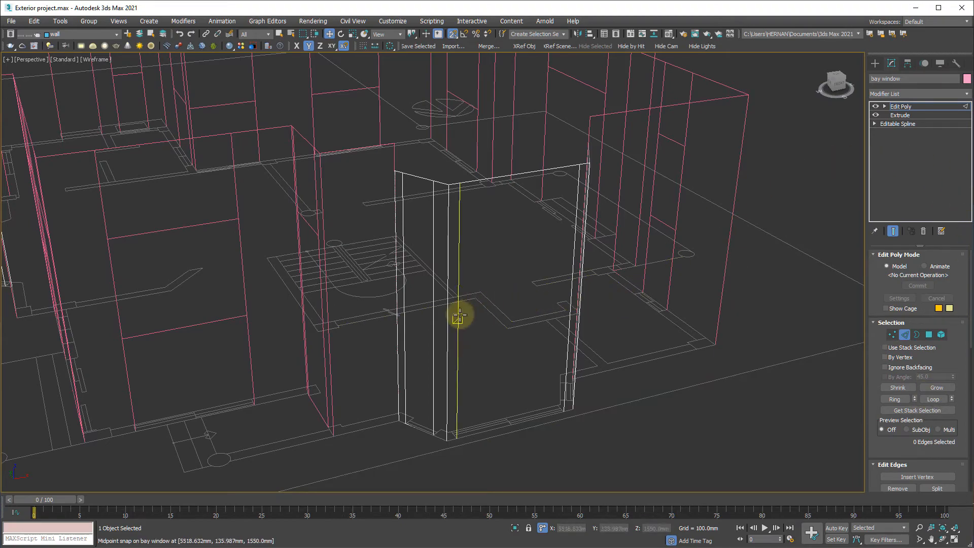
left_click(458, 315)
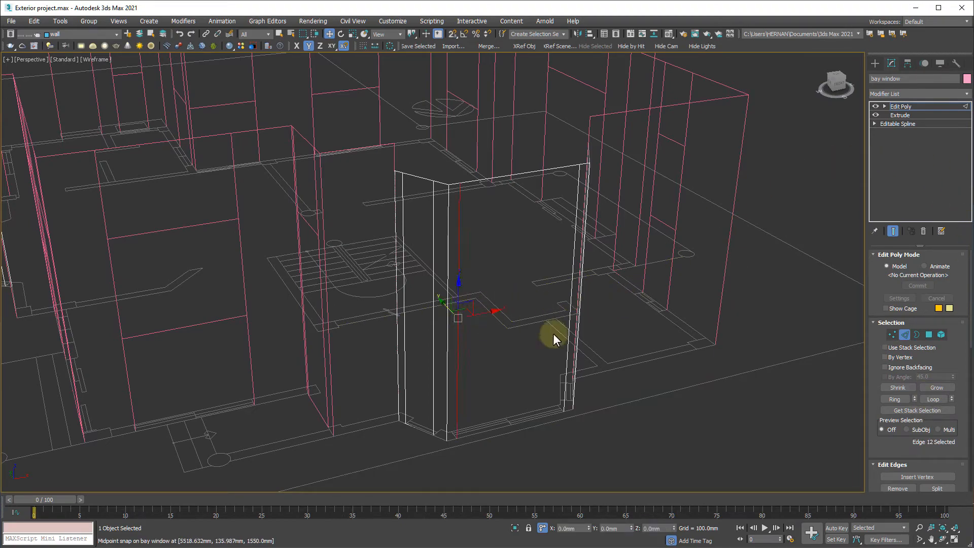
scroll(652, 409, "up", 5)
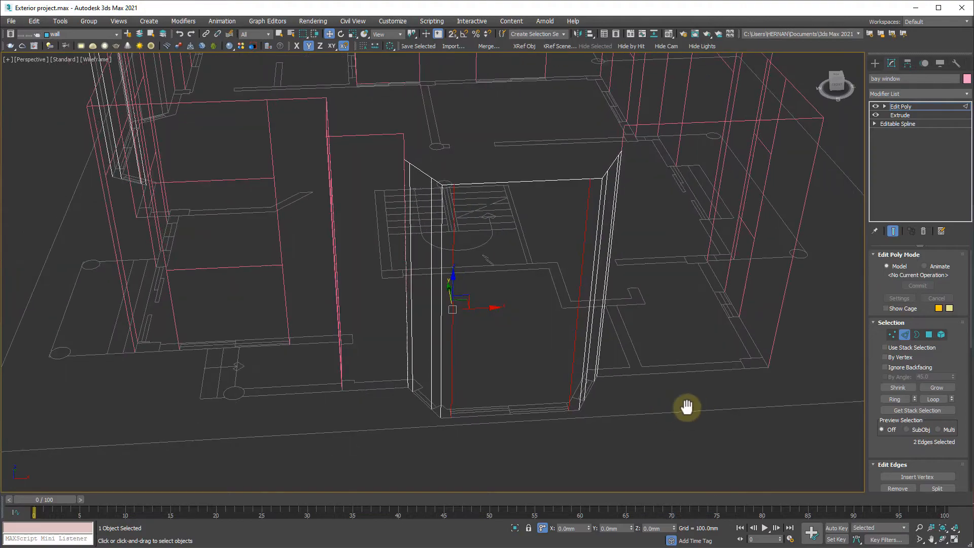
left_click_drag(932, 449, 908, 258)
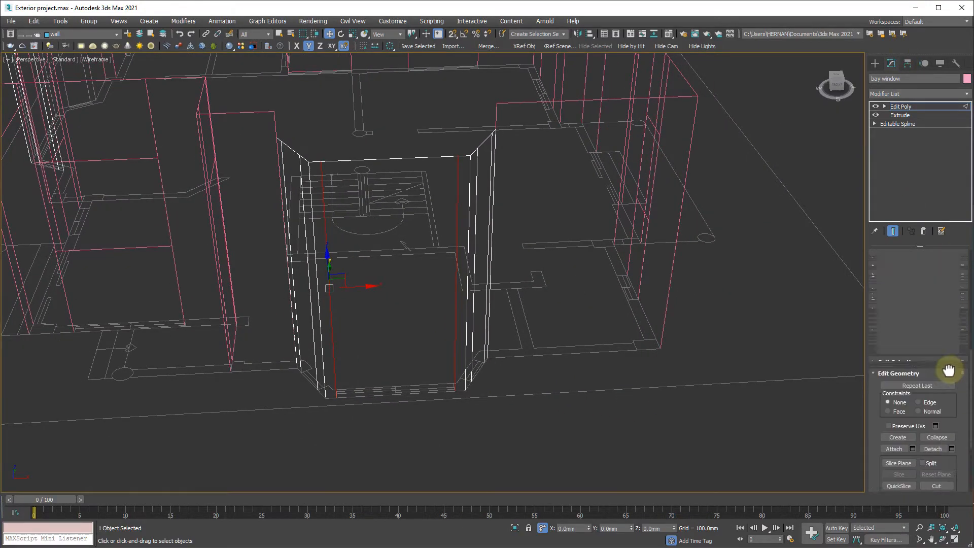
left_click(950, 334)
type("2")
left_click(438, 321)
Connect the vertical window edges on the bay's angled side faces with two horizontal edges each.
left_click(307, 291)
middle_click_drag(530, 387, 460, 393, "alt")
left_click(285, 287, "ctrl")
left_click(934, 334)
left_click(435, 371)
middle_click_drag(202, 325, 484, 297, "alt")
left_click(351, 304)
left_click(375, 304, "ctrl")
left_click(933, 335)
Connect the remaining pairs of vertical window edges on the other bay with two horizontal edges each.
left_click(315, 296)
left_click(210, 322, "ctrl")
left_click(933, 335)
middle_click_drag(329, 347, 447, 355, "alt")
left_click(174, 327, "ctrl")
left_click(139, 329, "ctrl")
left_click(933, 334)
In the front view, select and lock the bay windows' upper opening vertices and snap them up to the main wall's window-head line.
key("f")
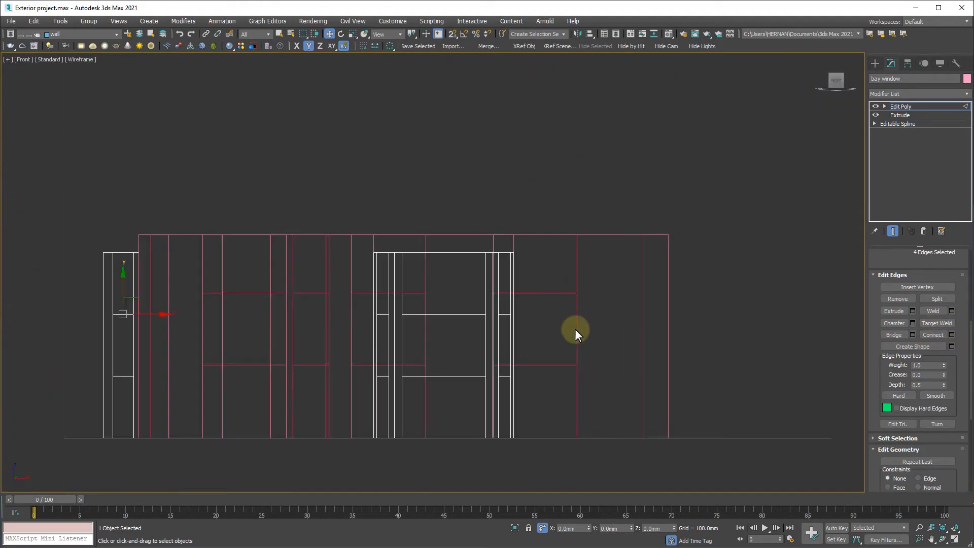
scroll(576, 334, "down", 2)
left_click(884, 106)
left_click(896, 115)
key("z")
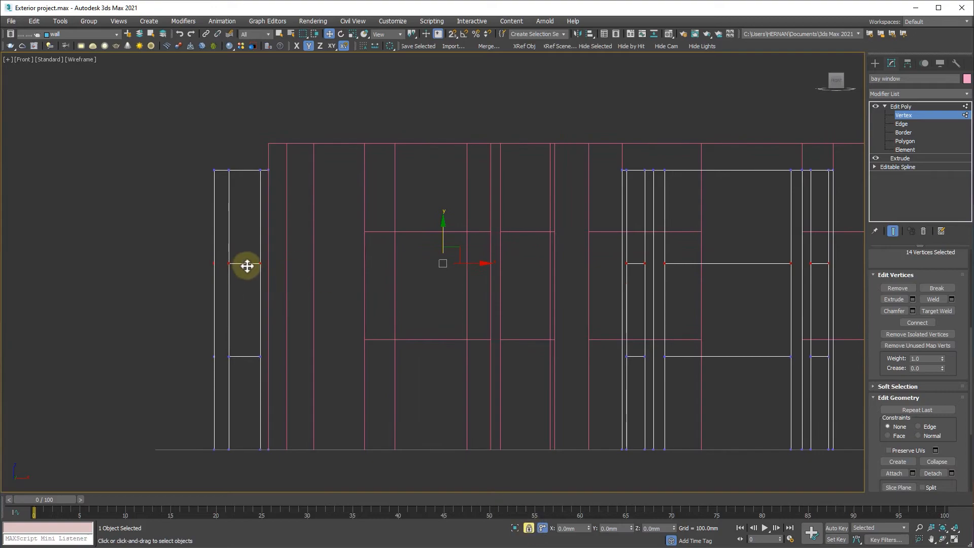
left_click(452, 33)
left_click_drag(239, 265, 373, 230)
Unlock the selection, select and lock the bay windows' lower opening vertices, and align them with the main wall's sill line.
scroll(253, 261, "down", 3)
left_click(529, 528)
left_click_drag(573, 296, 350, 292)
left_click(529, 528)
scroll(268, 308, "up", 4)
Leave vertex level, unlock and deselect the bay window, and return to a shaded perspective view.
left_click(938, 106)
key("p")
scroll(344, 291, "down", 3)
middle_click_drag(344, 291, 355, 365, "alt")
left_click(529, 527)
left_click(658, 341)
middle_click_drag(657, 341, 521, 369, "alt")
key("F3")
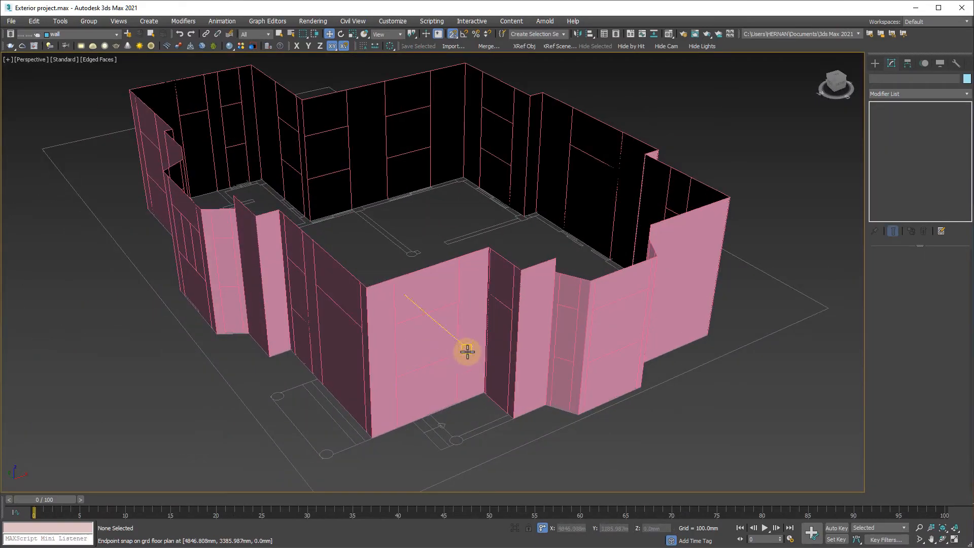
middle_click_drag(632, 347, 415, 385, "alt")
Select the main wall and collapse the sub-object list of its Edit Poly modifier.
left_click(365, 363)
scroll(365, 361, "down", 5)
scroll(415, 385, "up", 5)
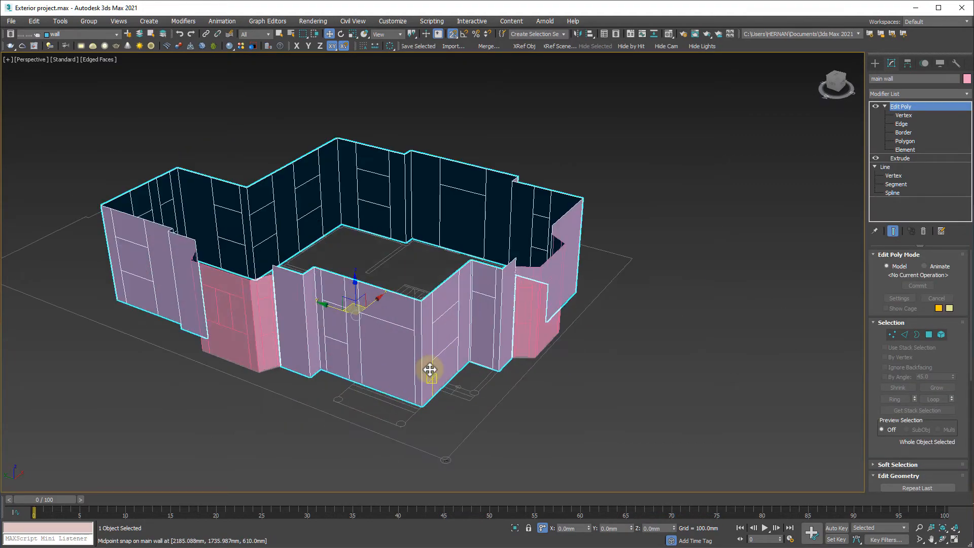
scroll(429, 369, "up", 2)
left_click(907, 109)
left_click(884, 106)
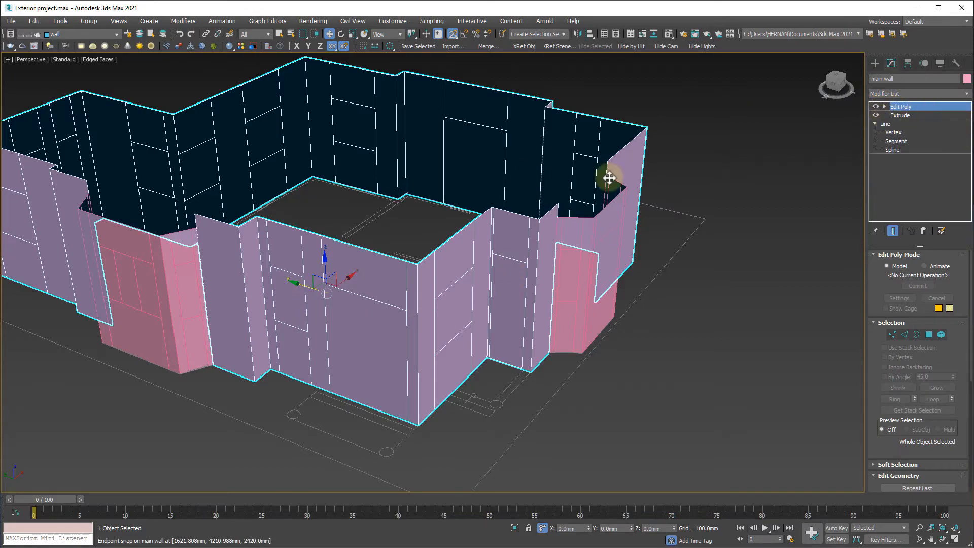
left_click(912, 111)
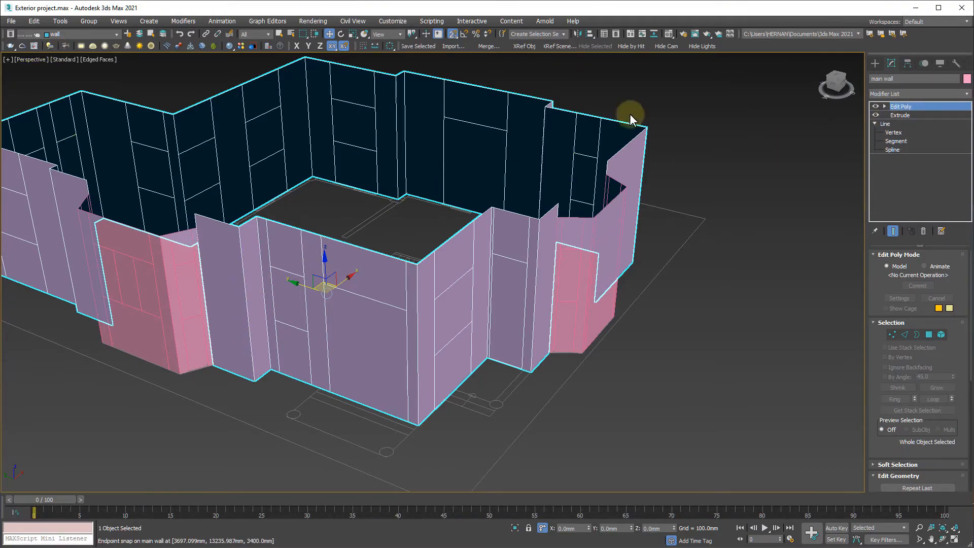
middle_click_drag(399, 361, 382, 399)
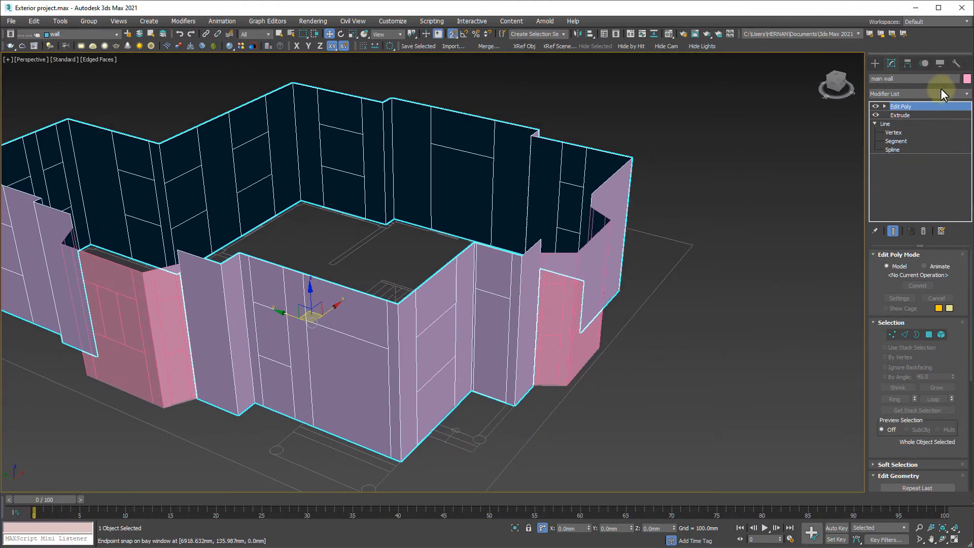
Add a second Edit Poly modifier to the main wall and rename it "-opening".
left_click(959, 96)
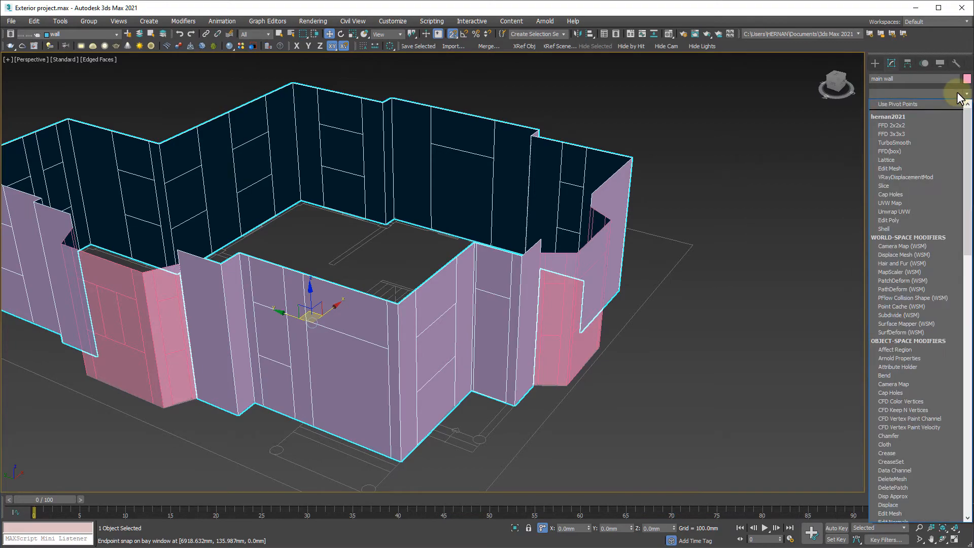
key("e")
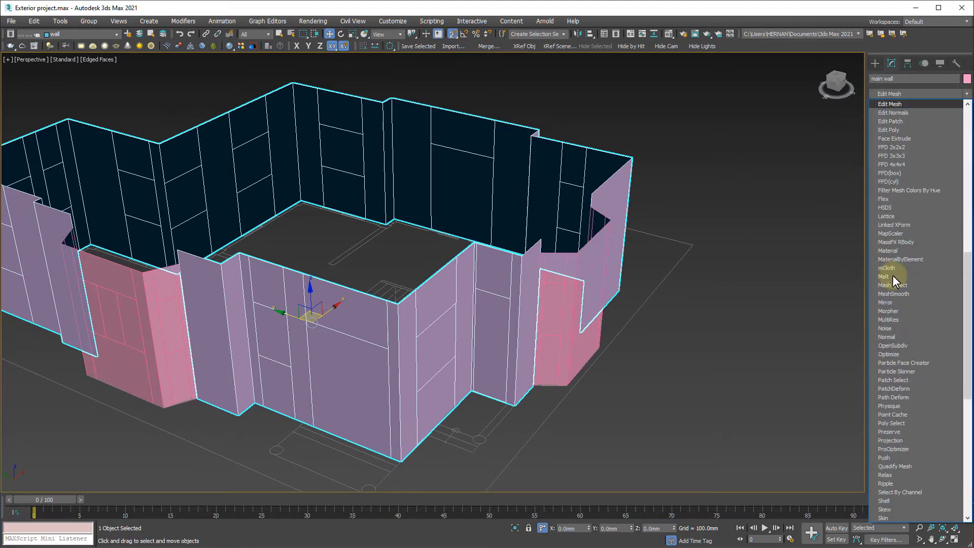
left_click(890, 128)
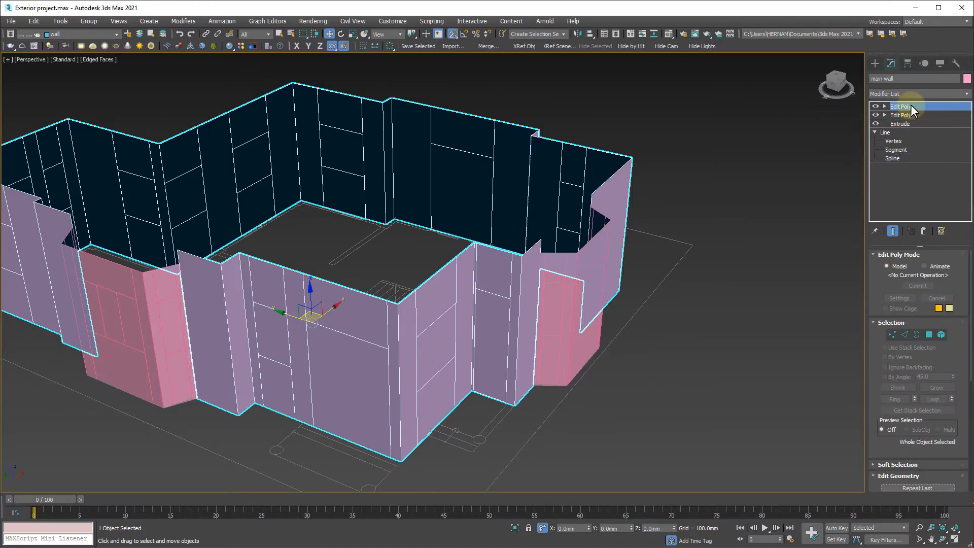
right_click(911, 106)
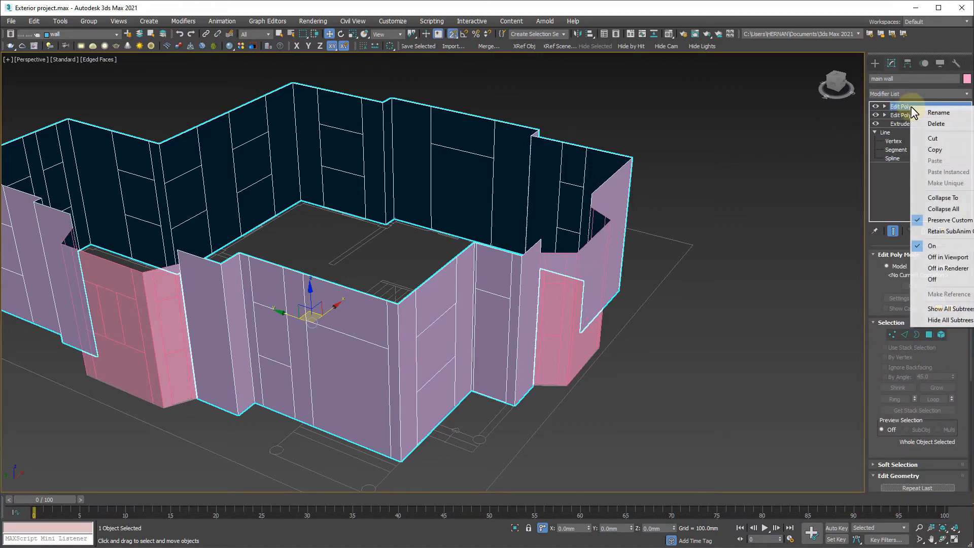
left_click(928, 109)
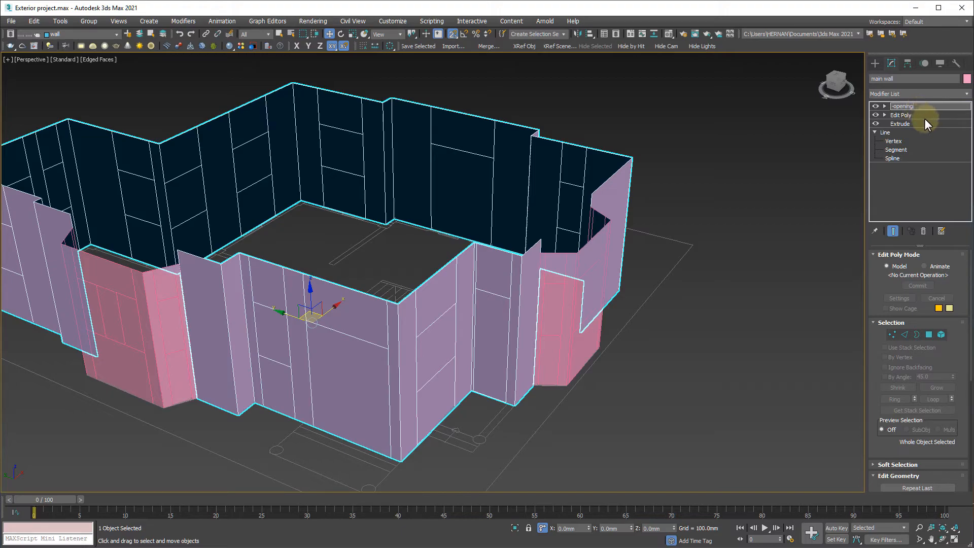
key("Return")
Expand the -opening modifier and look through its vertex, edge, border, polygon and element levels.
left_click(895, 106)
left_click(884, 106)
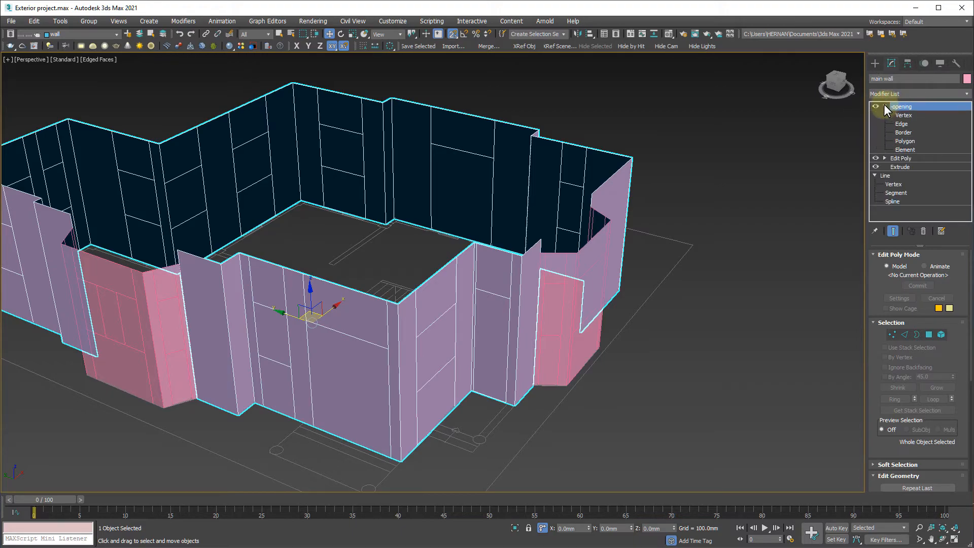
left_click(903, 115)
left_click(898, 124)
left_click(898, 132)
left_click(899, 141)
left_click(900, 150)
left_click(905, 124)
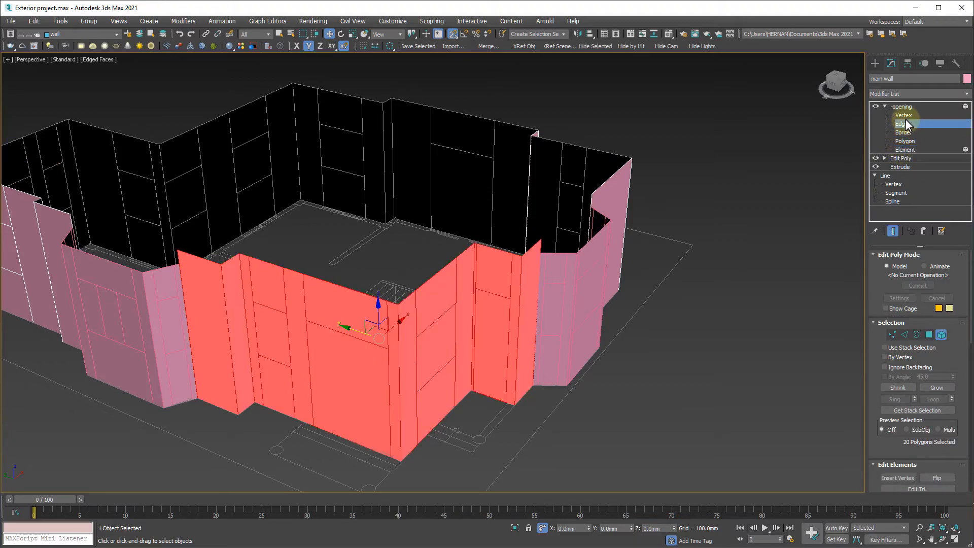
left_click(903, 115)
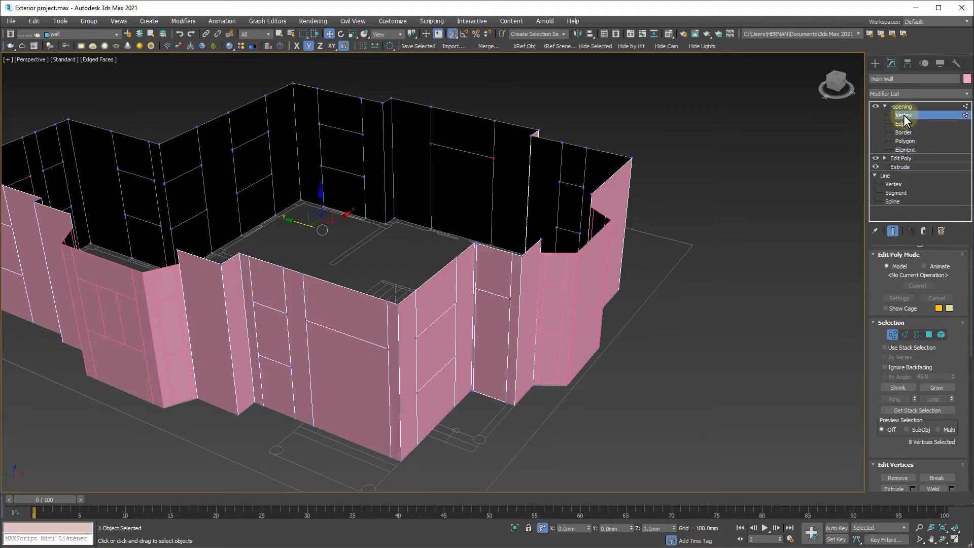
At polygon level of the main wall, clear the selection, toggle snapping, and delete the large door-sized polygon near the front corner.
middle_click_drag(488, 377, 550, 338)
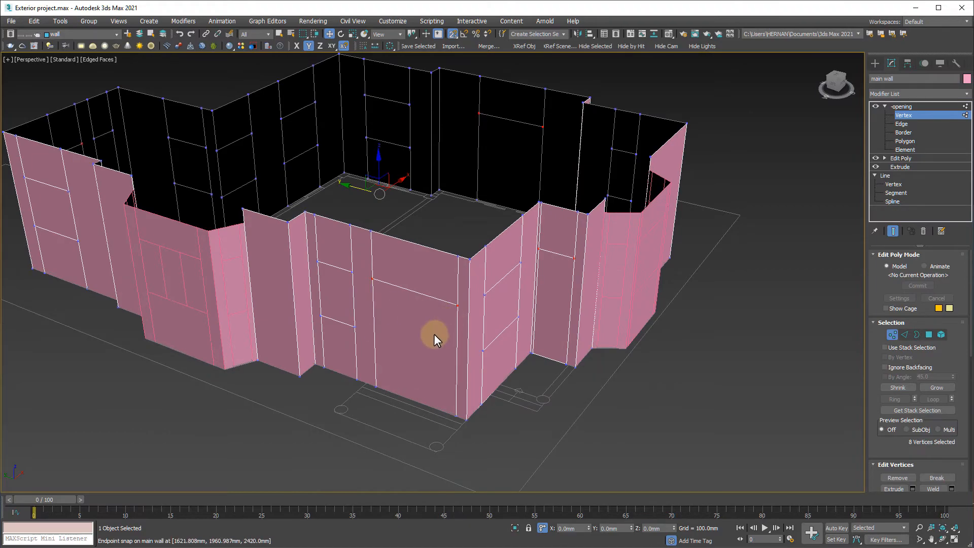
scroll(412, 349, "up", 3)
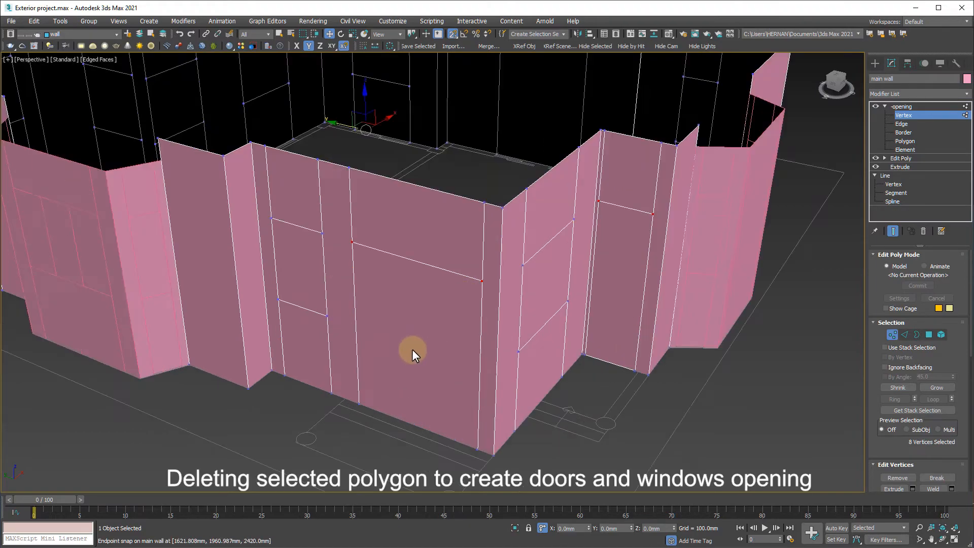
left_click(903, 141)
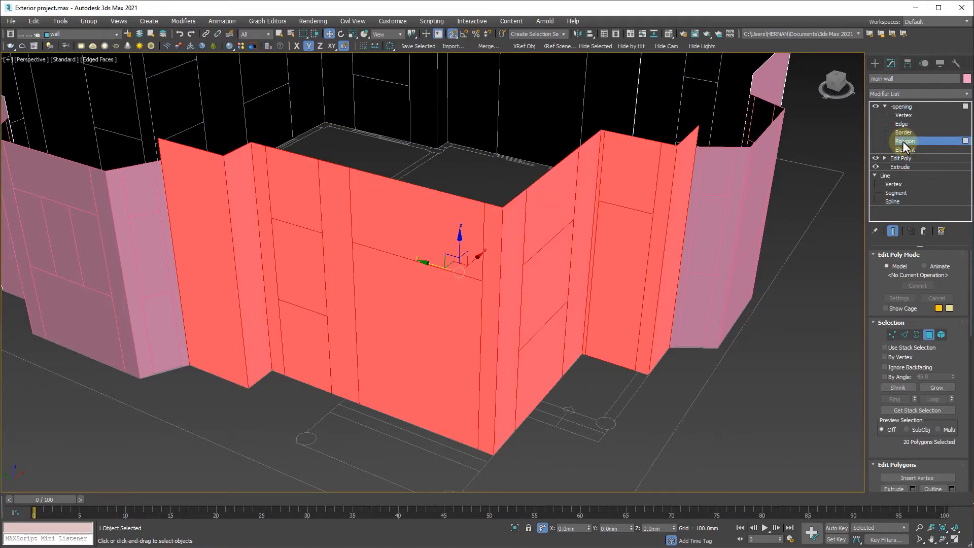
left_click(744, 409)
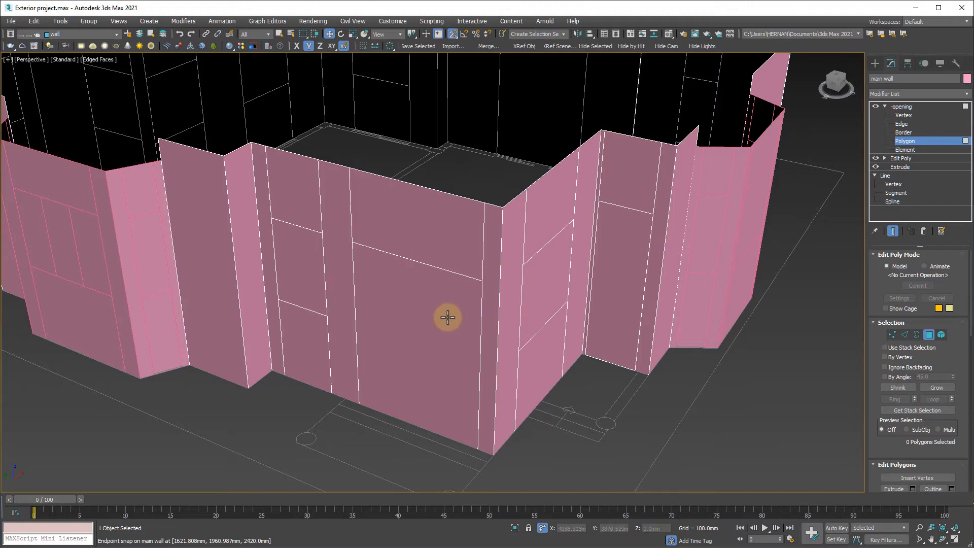
key("s")
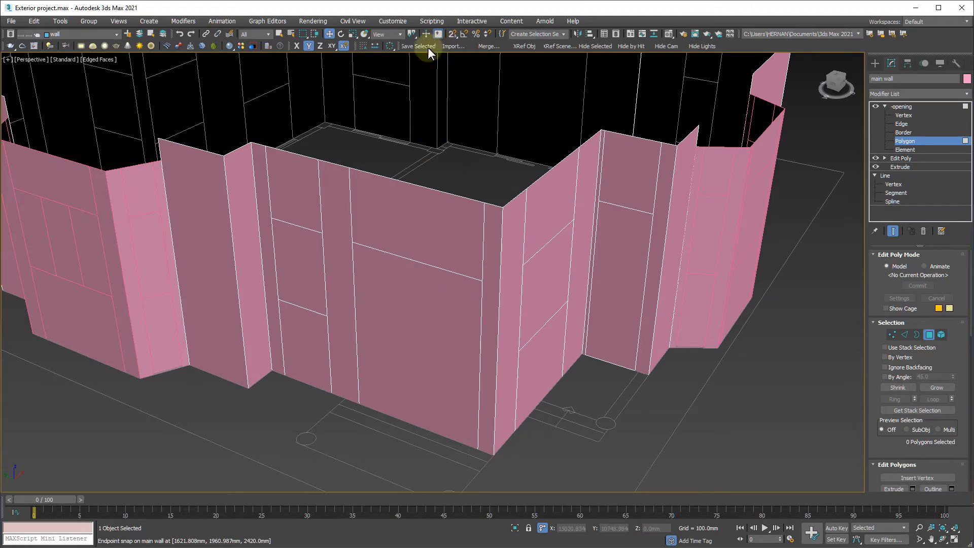
left_click(441, 349)
mouse_move(539, 391)
middle_mouse_down("alt")
mouse_move(561, 398)
mouse_move(552, 401)
middle_mouse_up("alt")
key("F3")
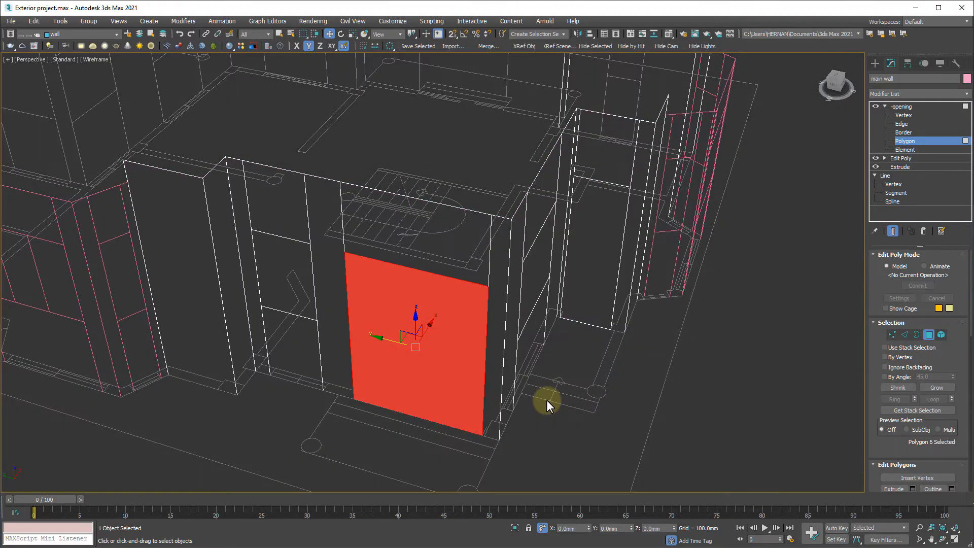
key("F3")
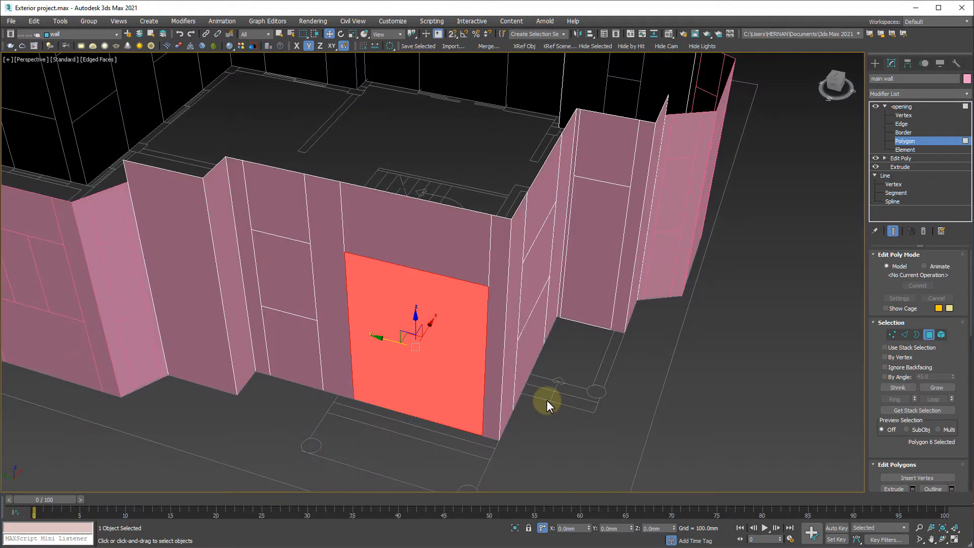
key("Delete")
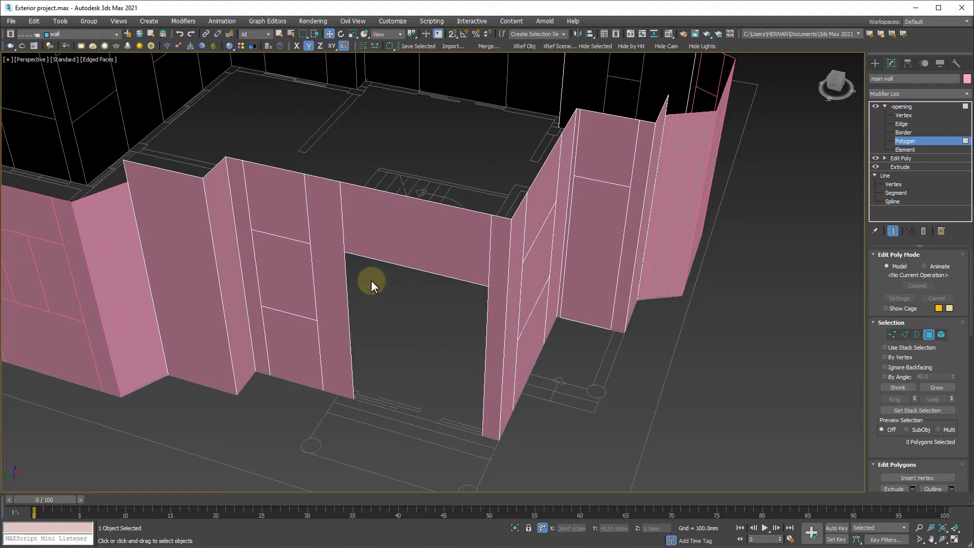
Delete the window polygon beside the large door opening and further opening polygons along the adjoining sides of the main wall.
left_click(287, 273)
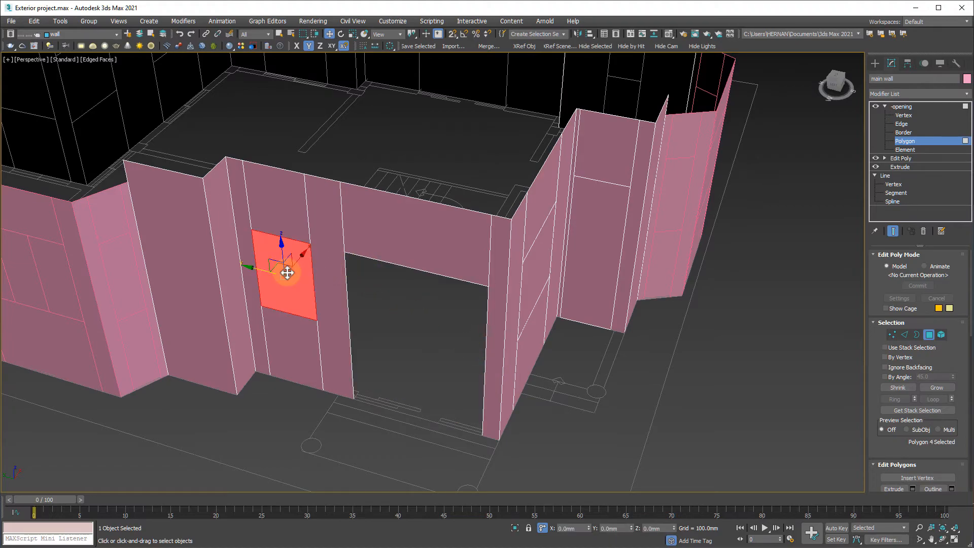
key("Delete")
middle_click_drag(266, 319, 347, 320, "alt")
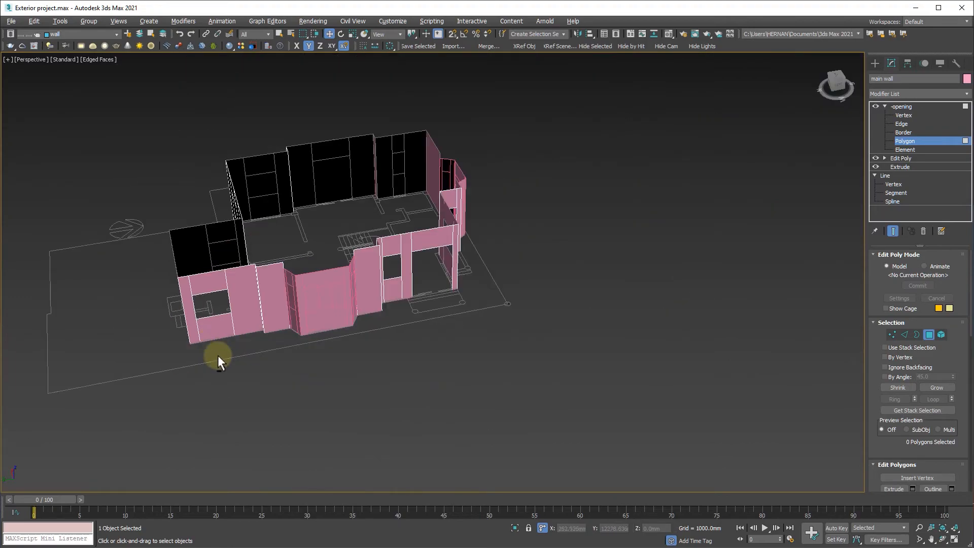
scroll(217, 374, "up", 5)
left_click(337, 290)
key("Delete")
left_click(297, 281)
key("Delete")
Delete the remaining window and door polygons around the main wall, leave polygon level and deselect the wall.
middle_click_drag(289, 339, 365, 325, "alt")
left_click(365, 168)
key("Delete")
left_click(307, 166)
key("Delete")
middle_click_drag(119, 236, 341, 419, "alt")
left_click(355, 312)
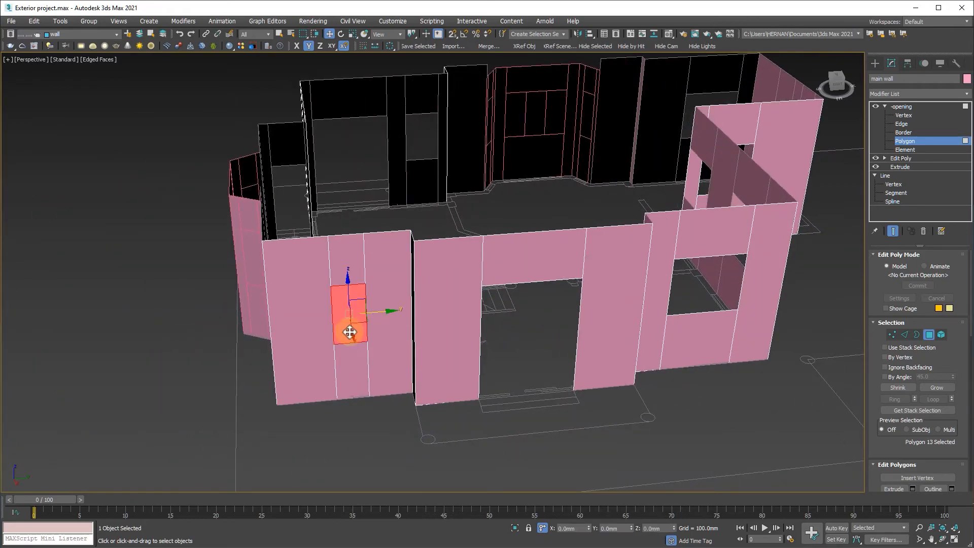
key("Delete")
middle_click_drag(355, 312, 431, 365, "alt")
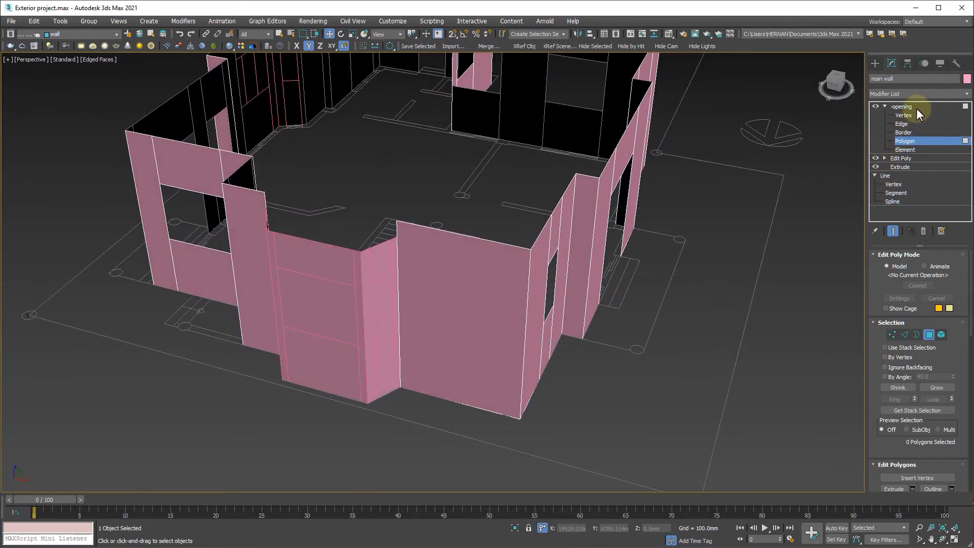
middle_click_drag(521, 320, 457, 366, "alt")
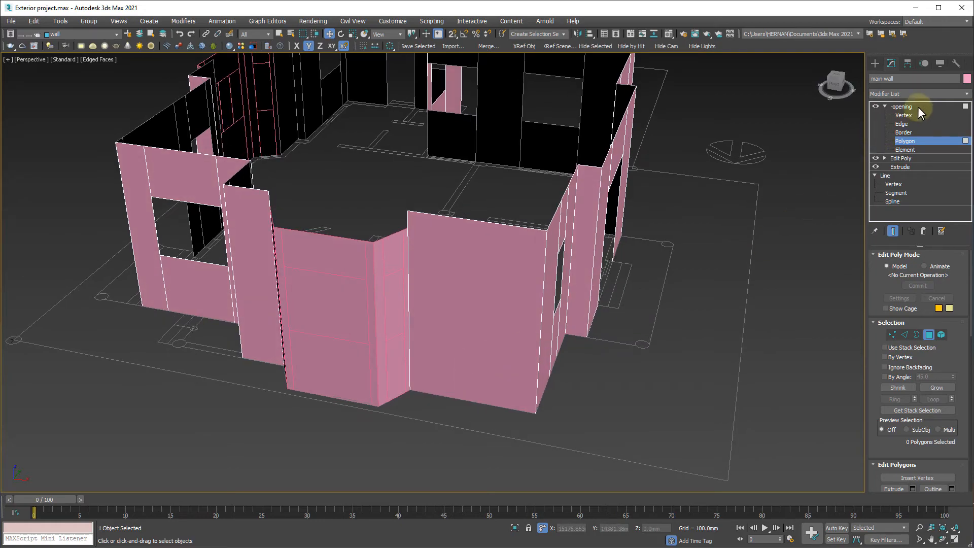
left_click(917, 106)
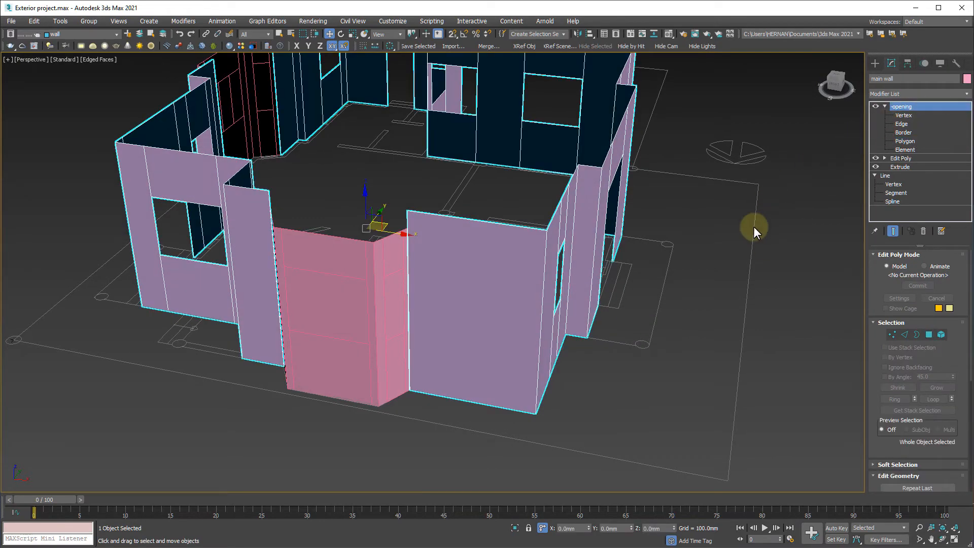
left_click(737, 253)
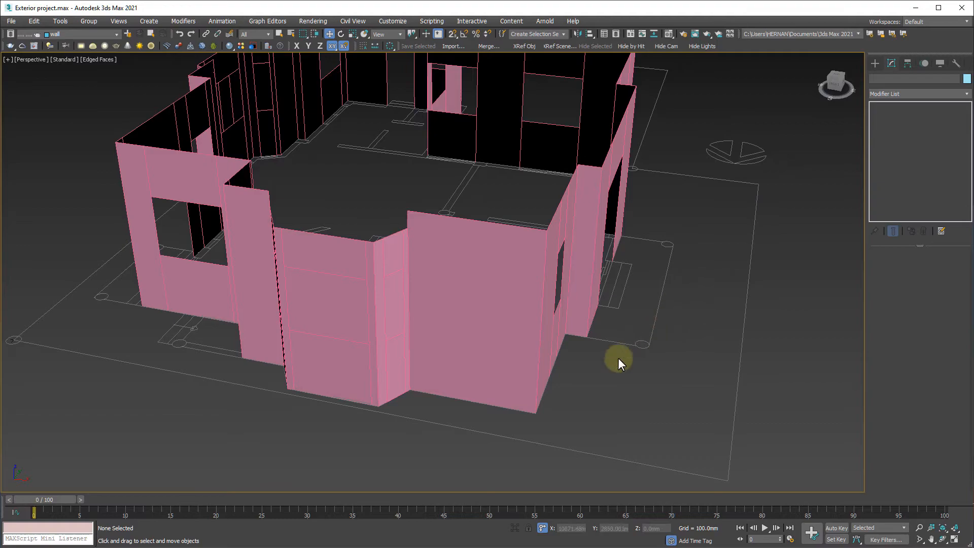
Select the bay window object and add a second Edit Poly modifier on top of its stack.
middle_click_drag(381, 365, 508, 302, "alt")
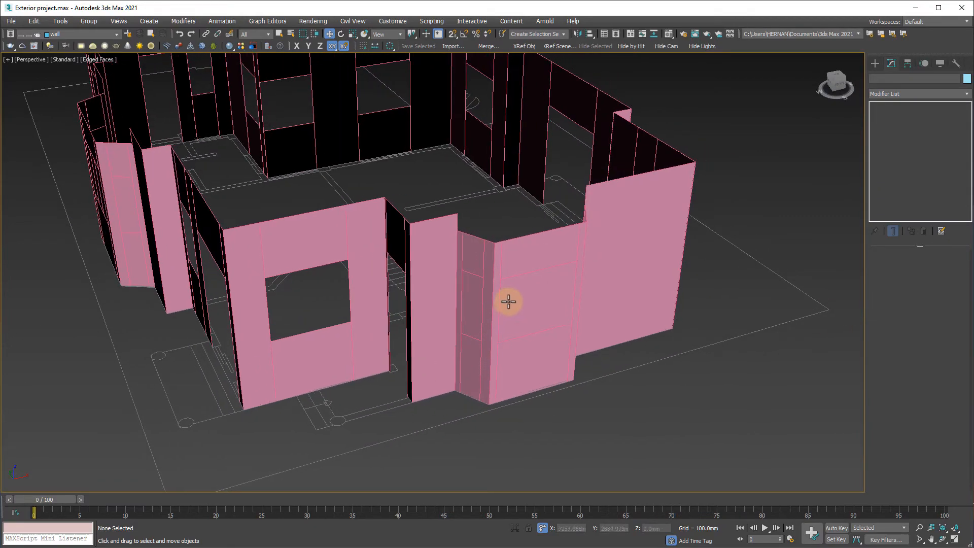
left_click(507, 300)
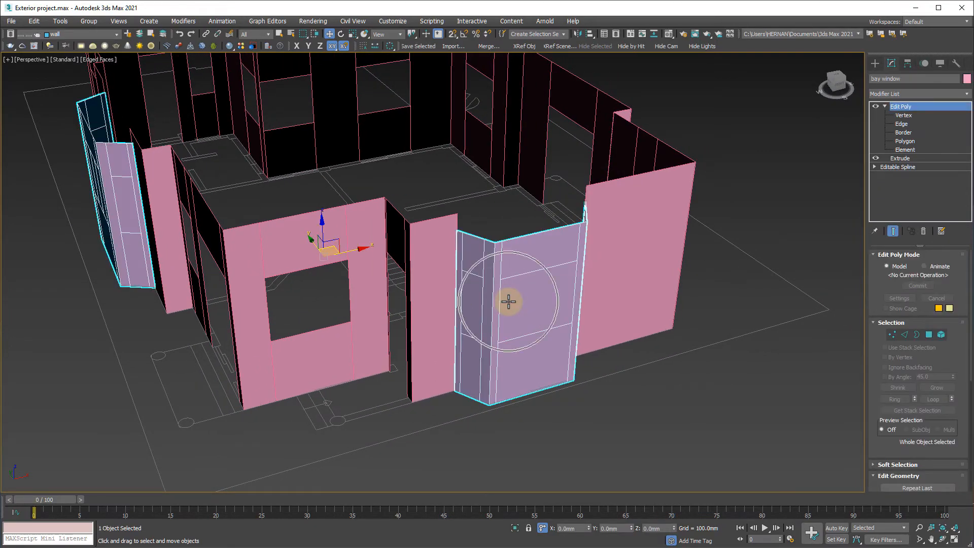
left_click(956, 96)
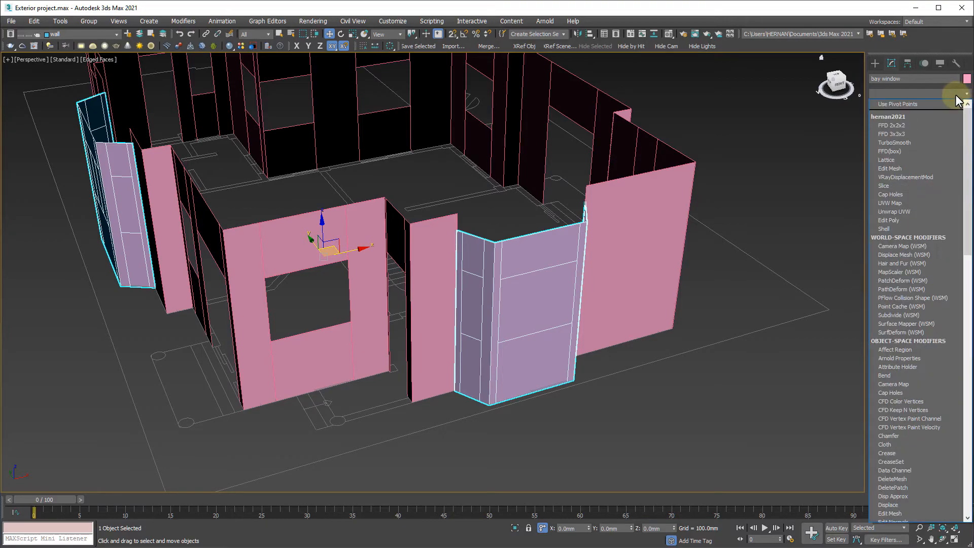
scroll(915, 108, "down", 3)
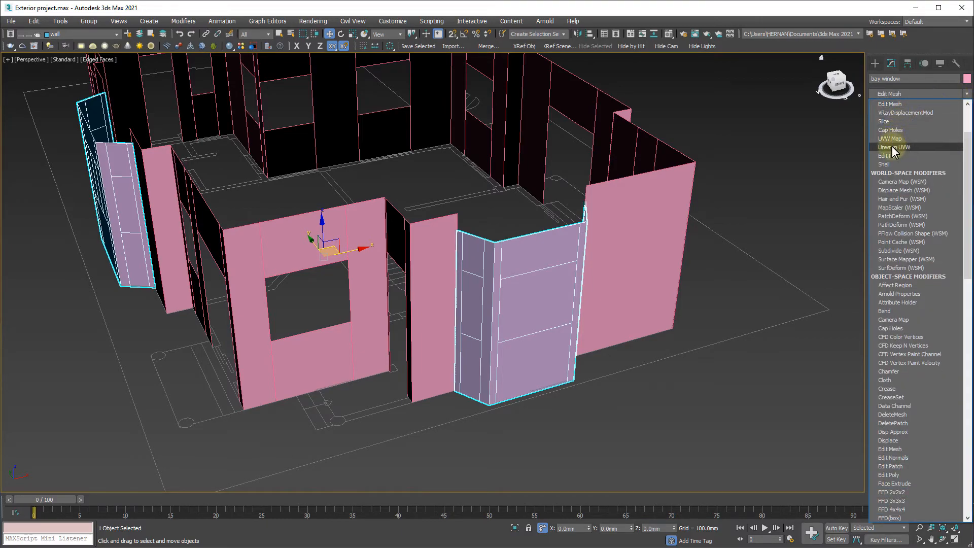
left_click(893, 476)
left_click(885, 115)
key("1")
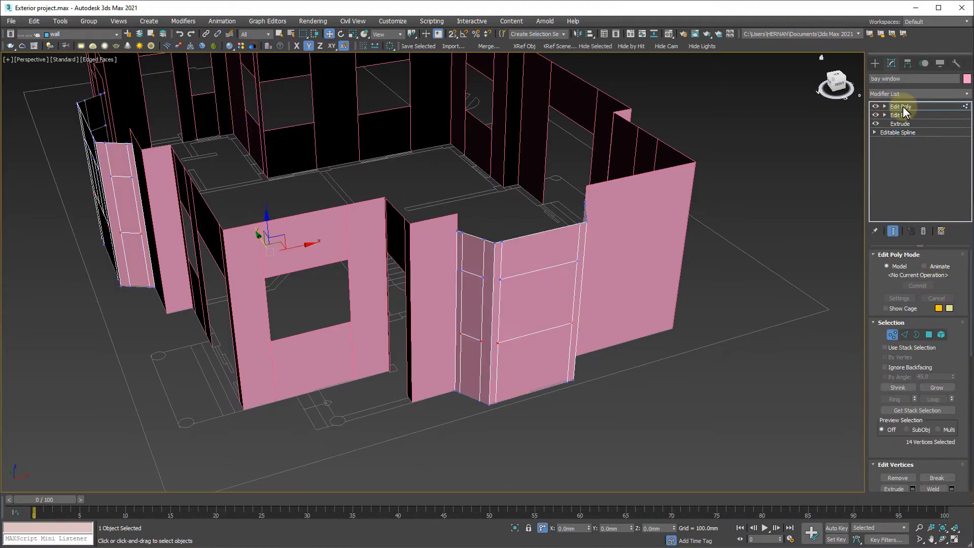
Rename the bay window's new modifier to "Edit Poly-opening".
left_click(909, 107)
right_click(908, 106)
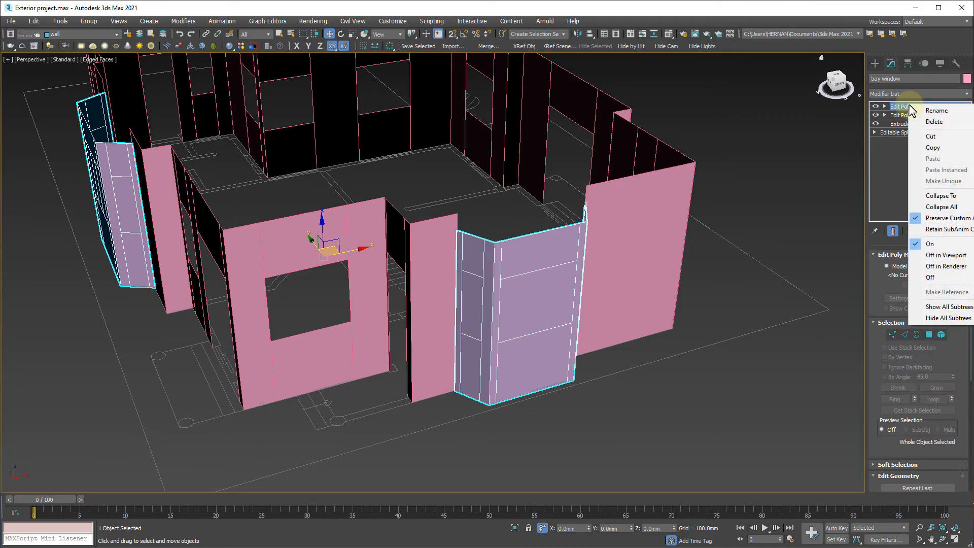
left_click(935, 110)
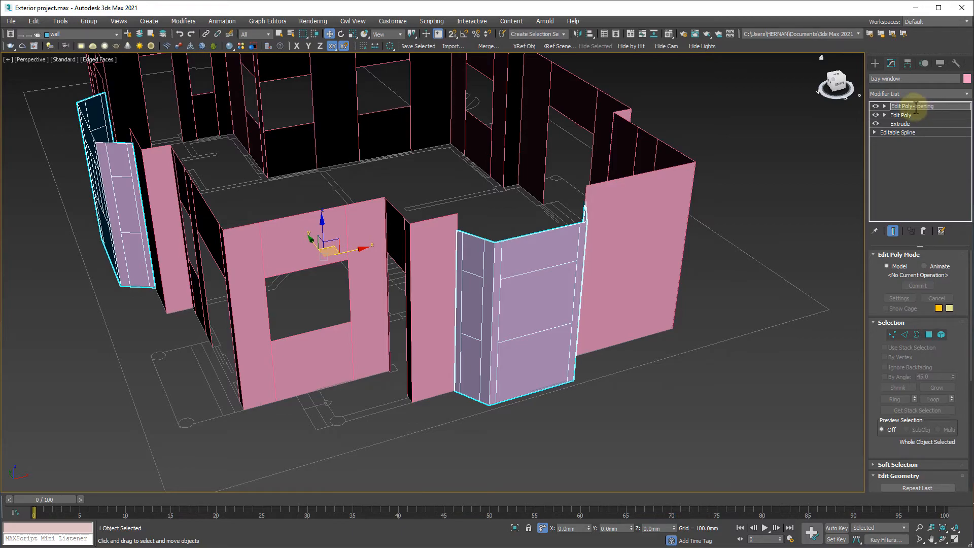
Delete the window polygons of the bay windows in the Edit Poly-opening modifier, leave polygon level and deselect the object.
left_click(884, 106)
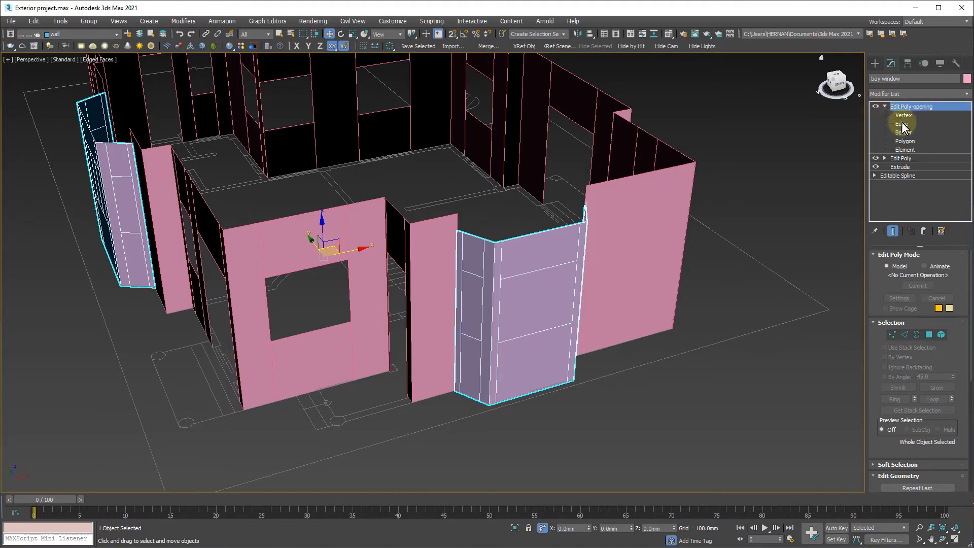
left_click(928, 335)
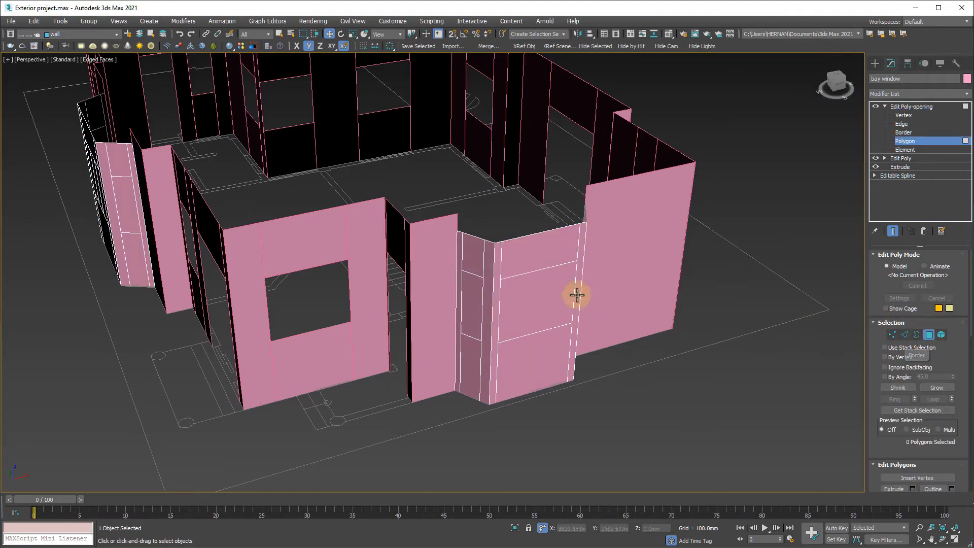
left_click(540, 295)
key("Delete")
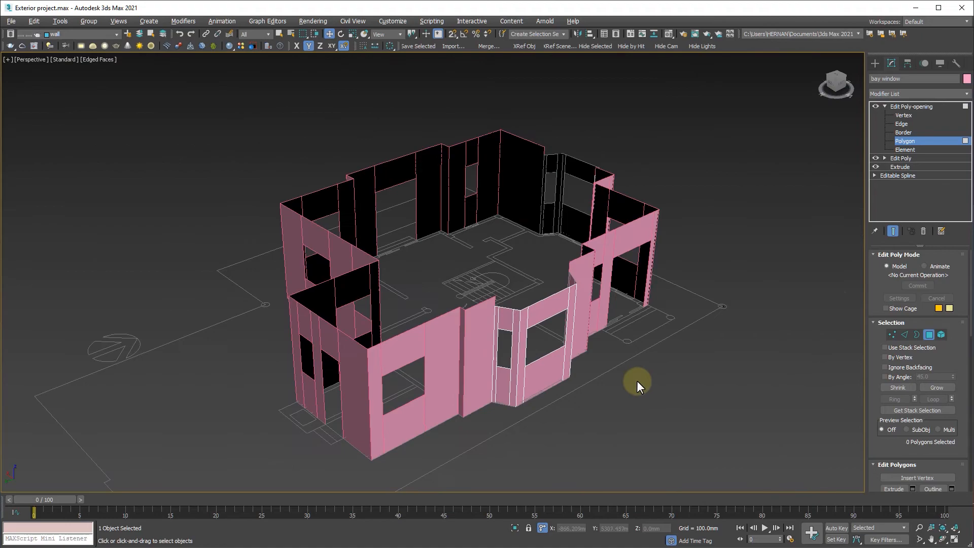
left_click(911, 106)
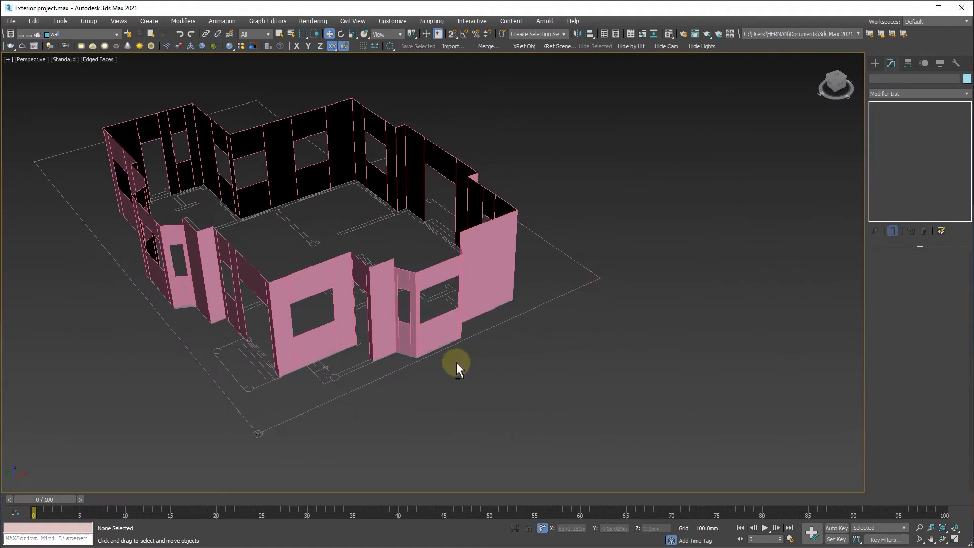
scroll(430, 297, "up", 5)
middle_click_drag(439, 330, 502, 346, "alt")
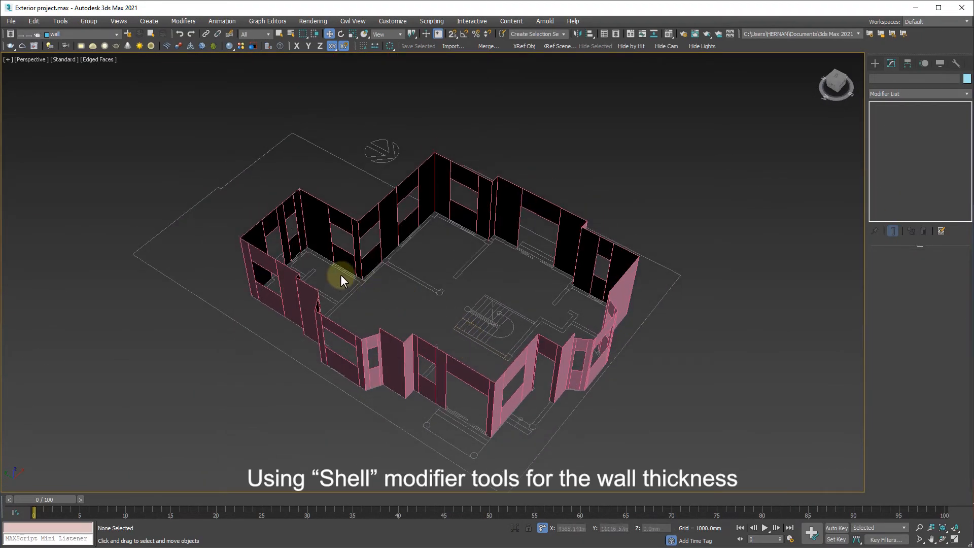
scroll(340, 275, "up", 3)
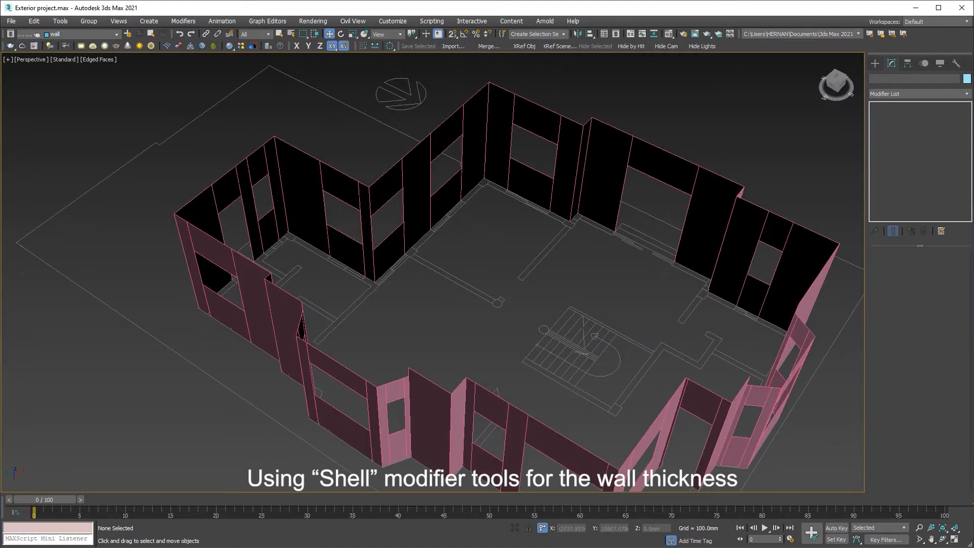
Switch to AutoCAD and place a linear dimension across the exterior wall's thickness on the floor plan, near the bay window.
left_click(35, 337)
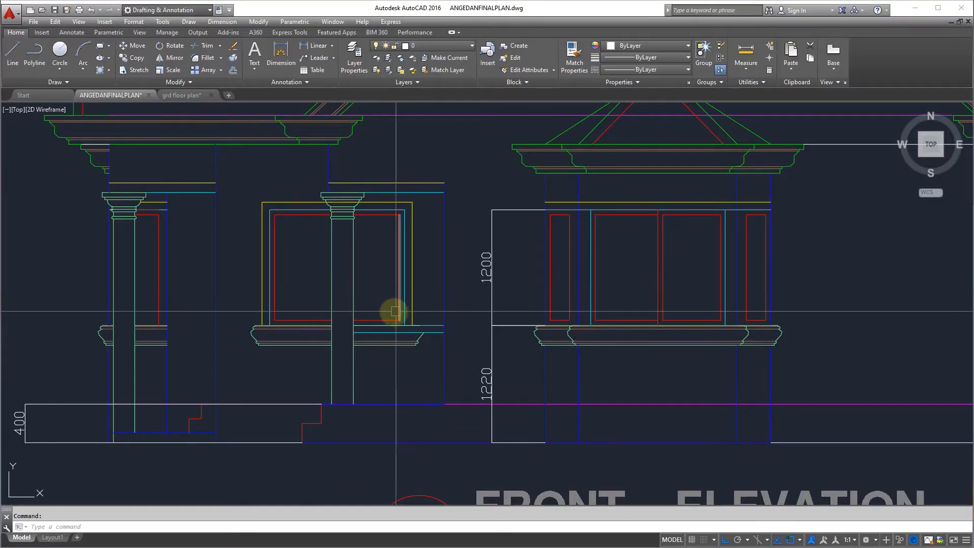
scroll(395, 311, "down", 6)
middle_click_drag(412, 381, 494, 202)
scroll(459, 393, "up", 10)
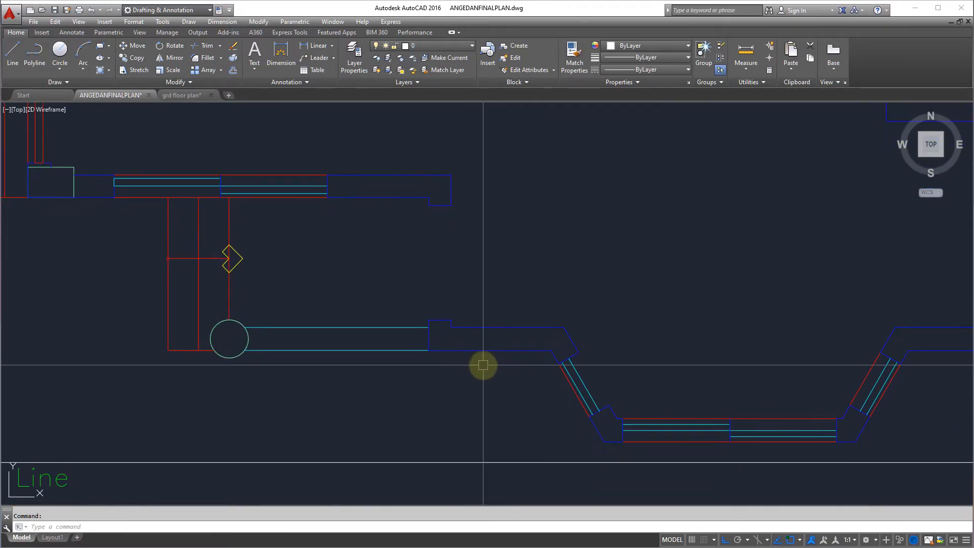
scroll(436, 314, "up", 2)
type("li")
key("Return")
left_click(489, 232)
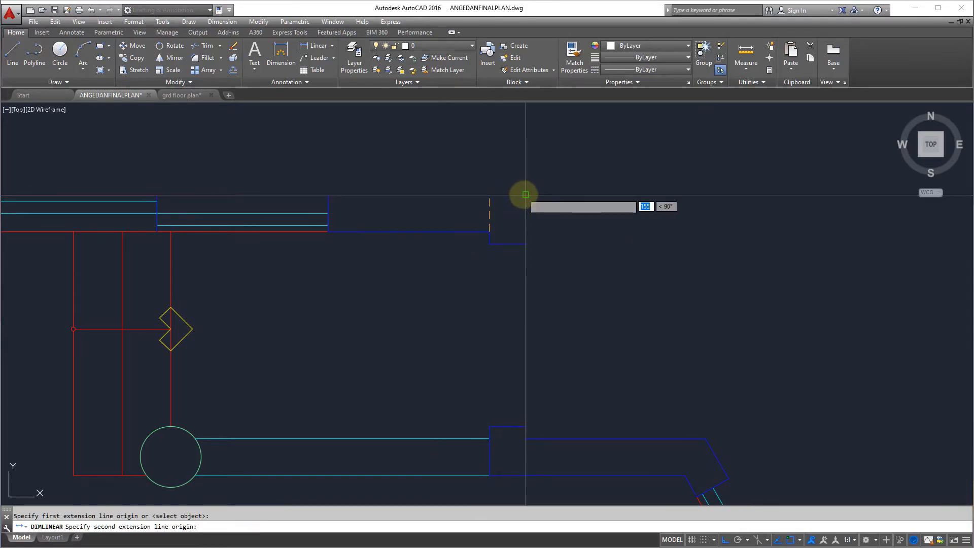
left_click(526, 194)
left_click(619, 237)
scroll(642, 245, "down", 2)
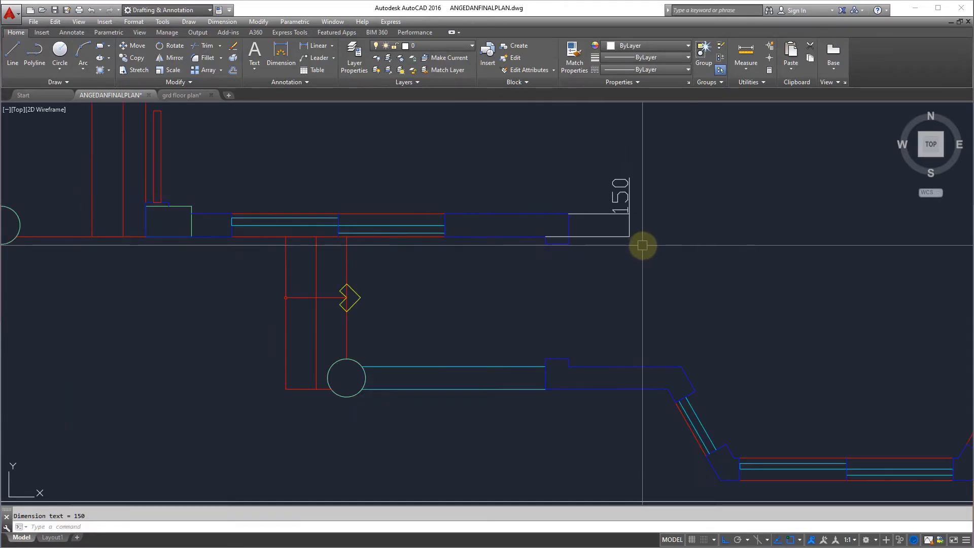
Switch back to 3ds Max, select the main wall and add a Shell modifier above its opening modifier.
left_click(625, 209)
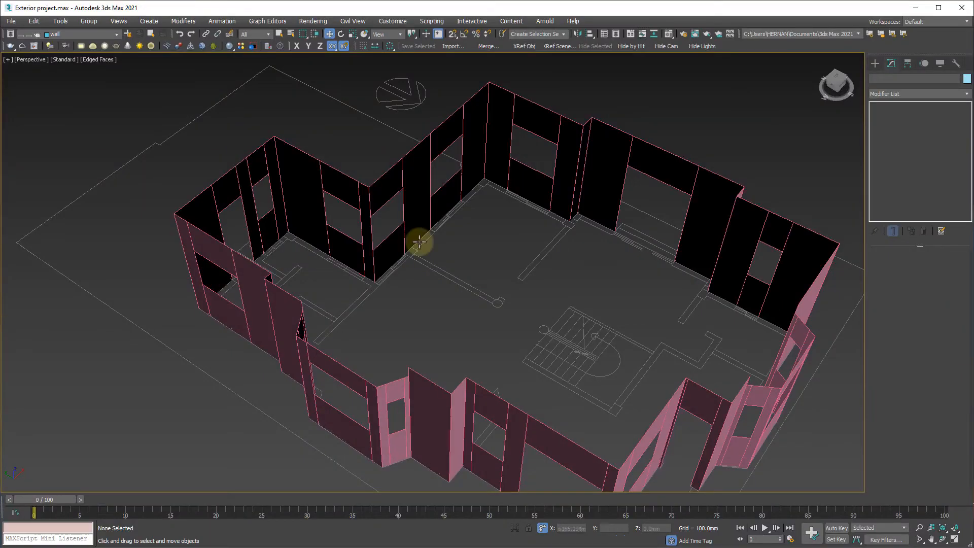
middle_click_drag(668, 270, 342, 147)
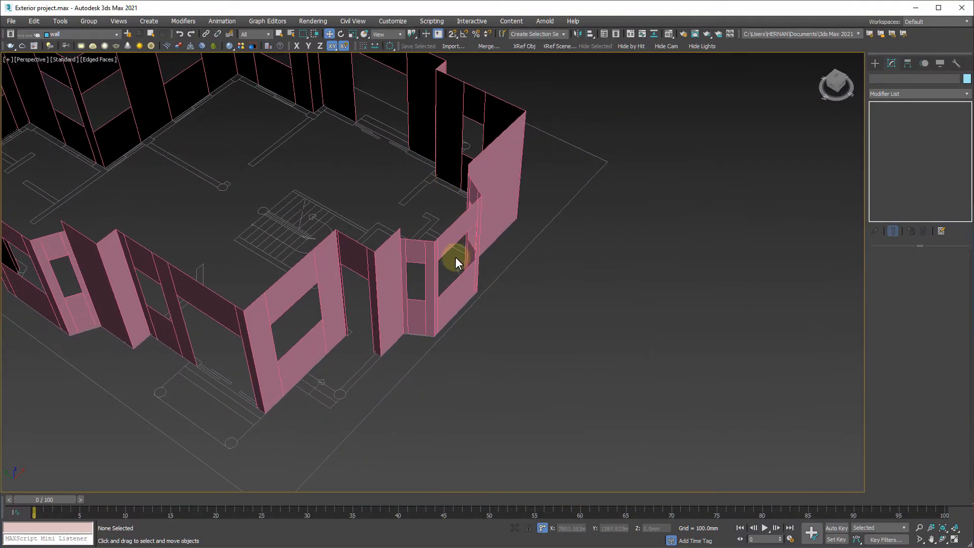
scroll(322, 250, "up", 2)
middle_click_drag(363, 270, 481, 261)
scroll(482, 261, "up", 2)
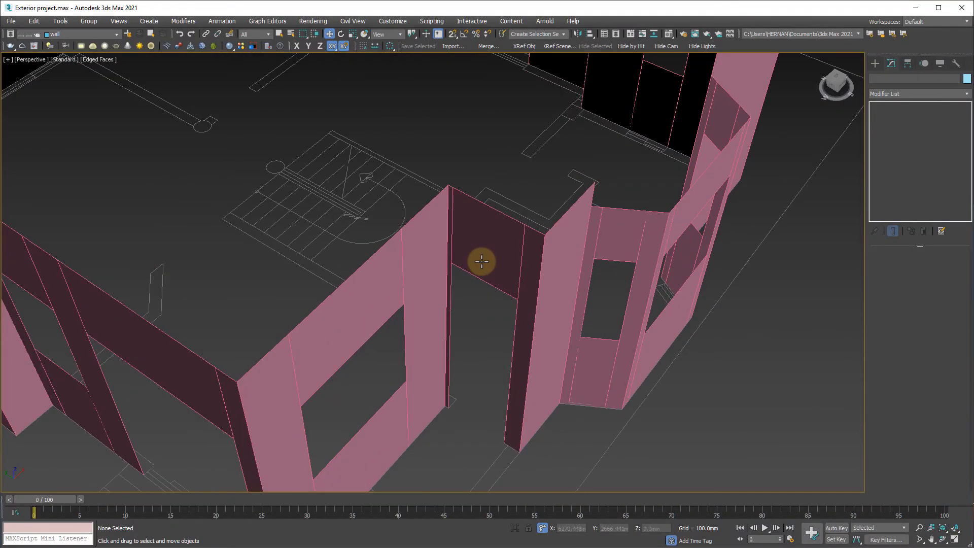
left_click(438, 255)
scroll(434, 256, "down", 4)
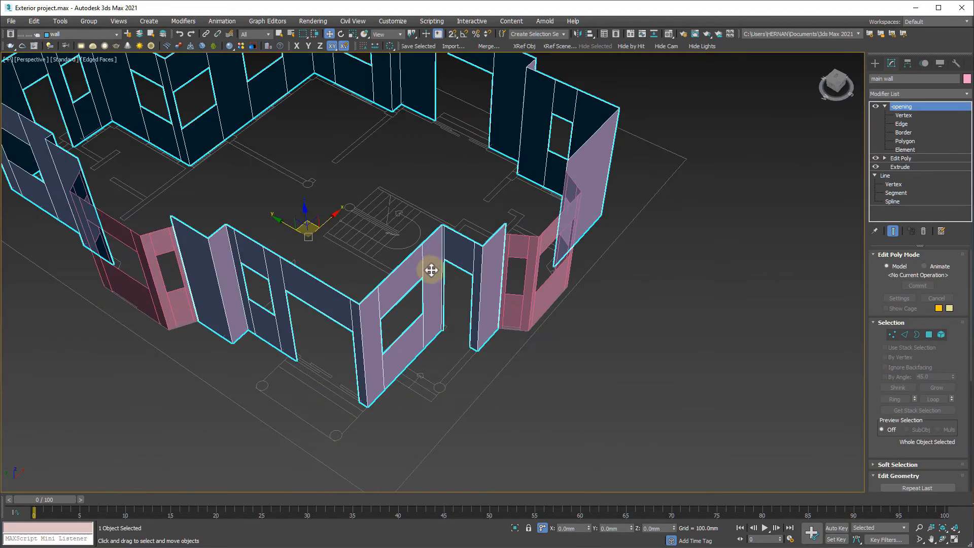
middle_click_drag(402, 276, 443, 297)
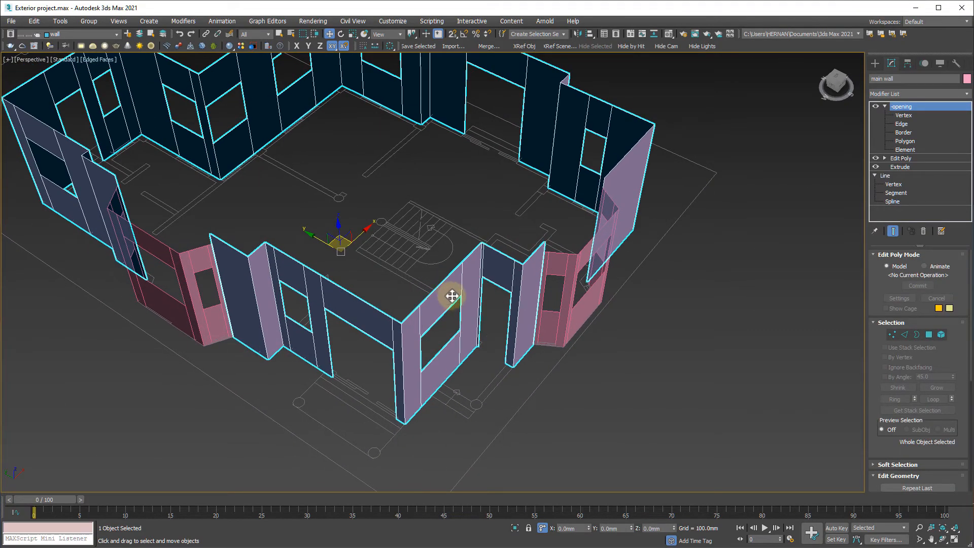
left_click(884, 106)
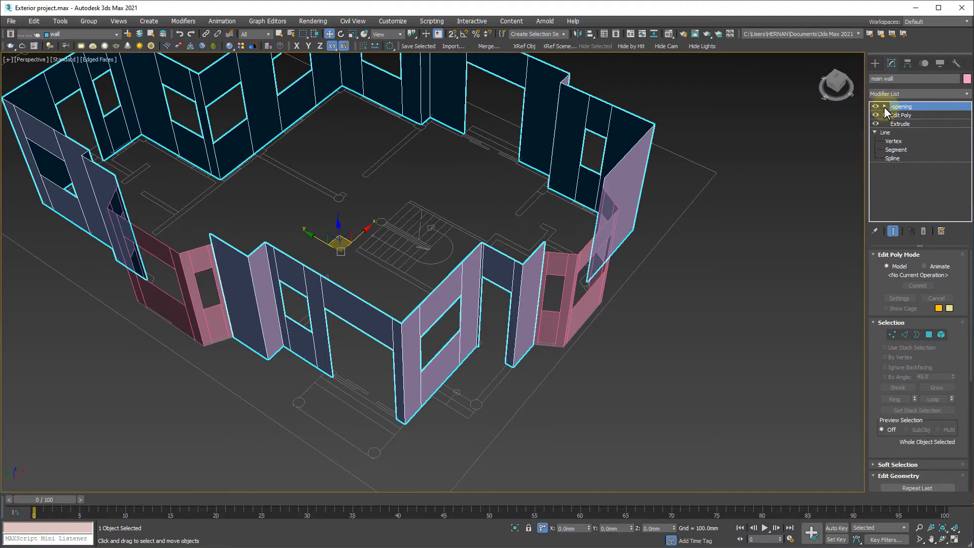
left_click(920, 94)
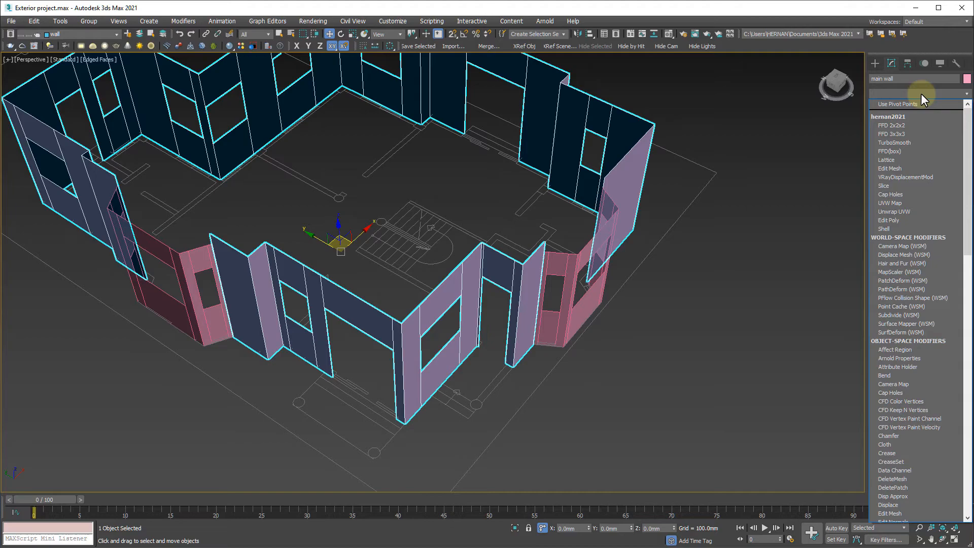
left_click(885, 230)
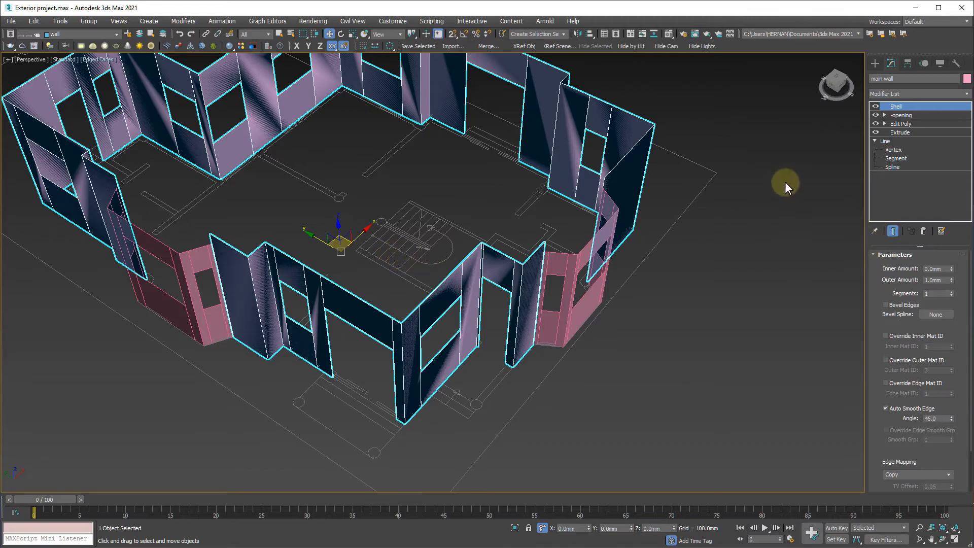
Set the main wall's Shell Inner Amount to 150 mm.
middle_click_drag(736, 315, 804, 336)
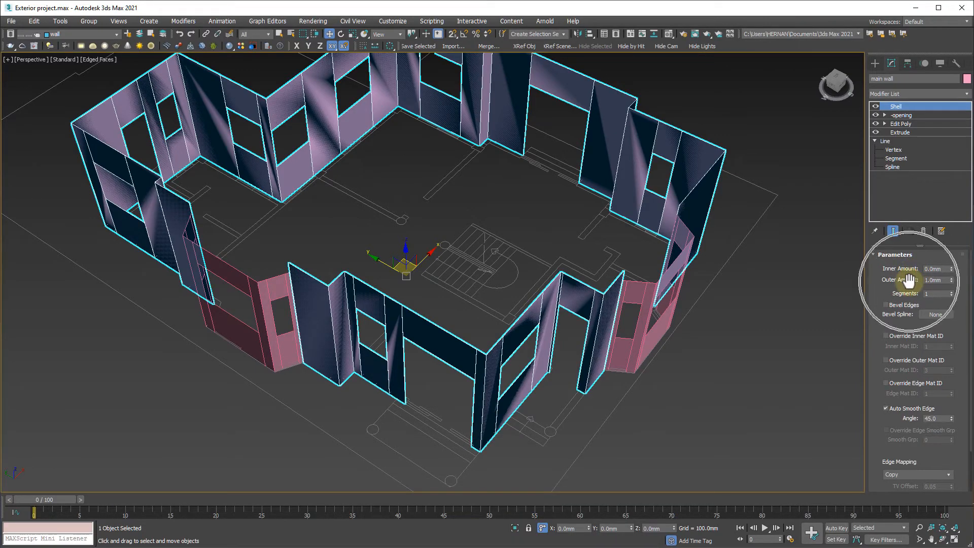
scroll(685, 323, "down", 3)
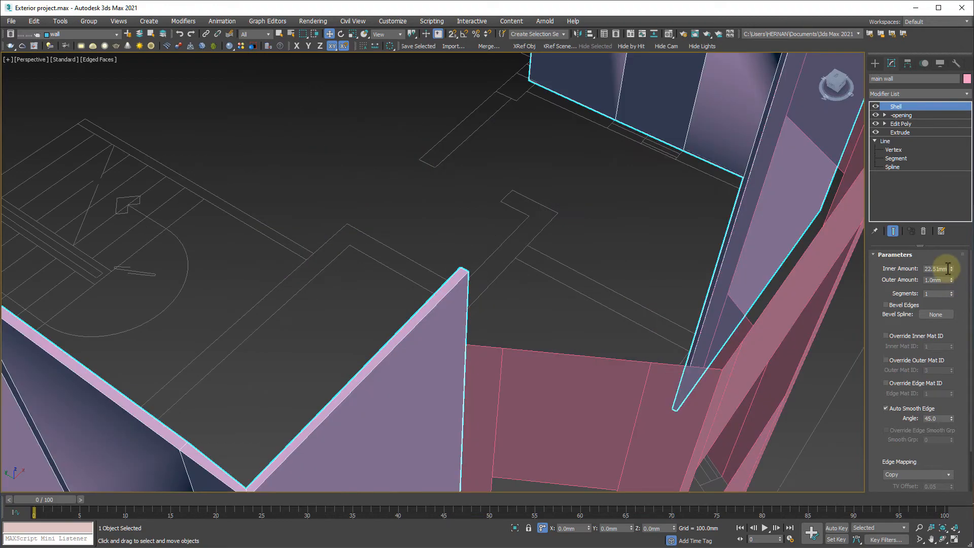
left_click_drag(951, 269, 946, 268)
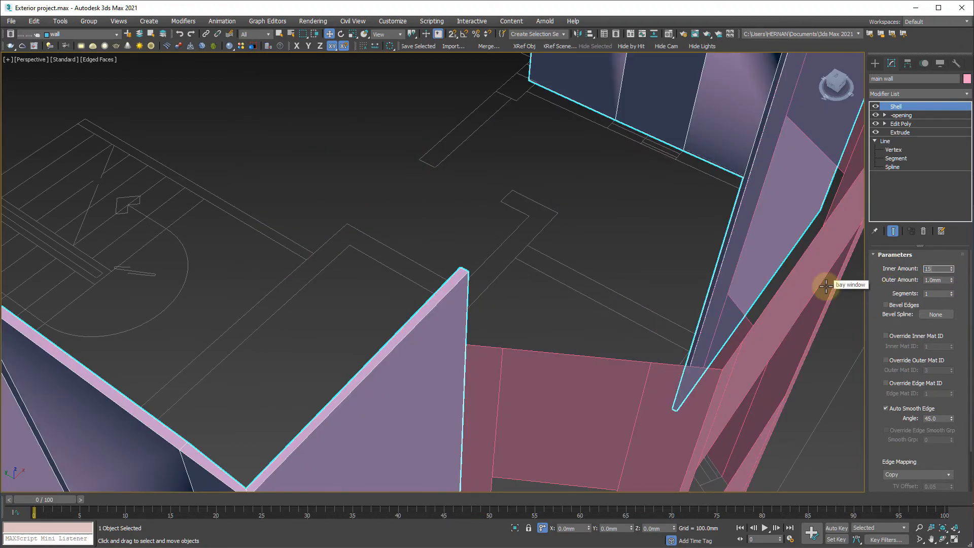
type("150")
key("Return")
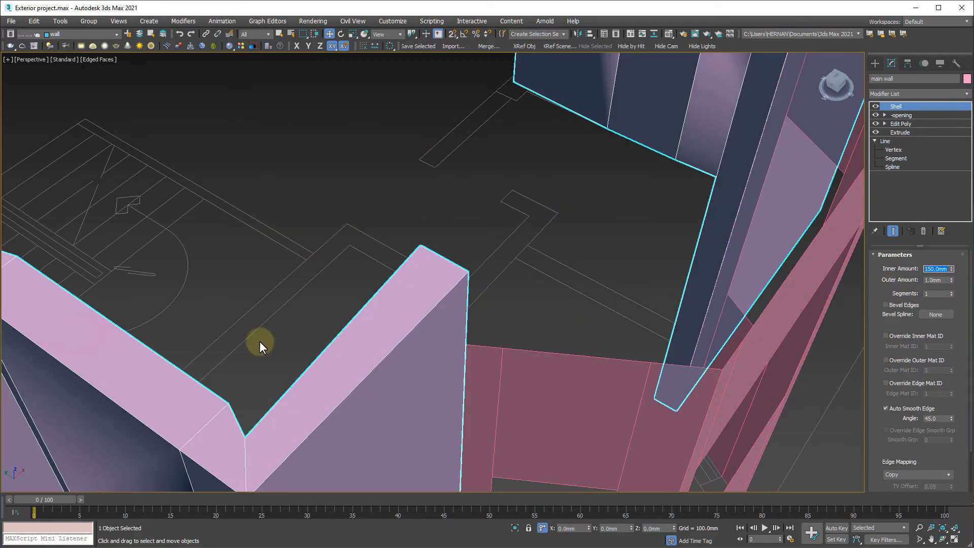
middle_click_drag(260, 346, 289, 283)
scroll(289, 284, "down", 3)
middle_click_drag(640, 323, 669, 325)
Set the Shell's Inner Amount to 0 mm and its Outer Amount to 150 mm.
left_click(936, 279)
left_click_drag(950, 268, 958, 372)
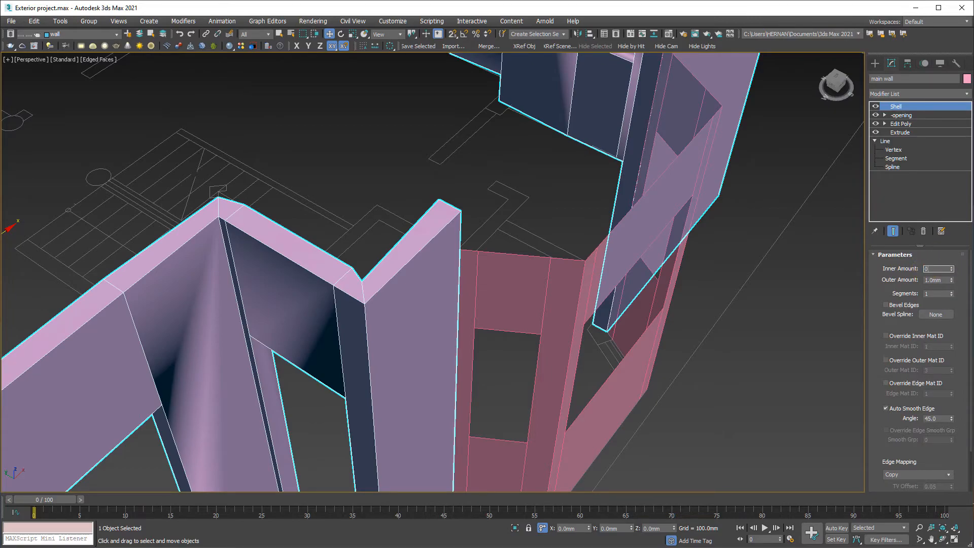
type("0")
key("Return")
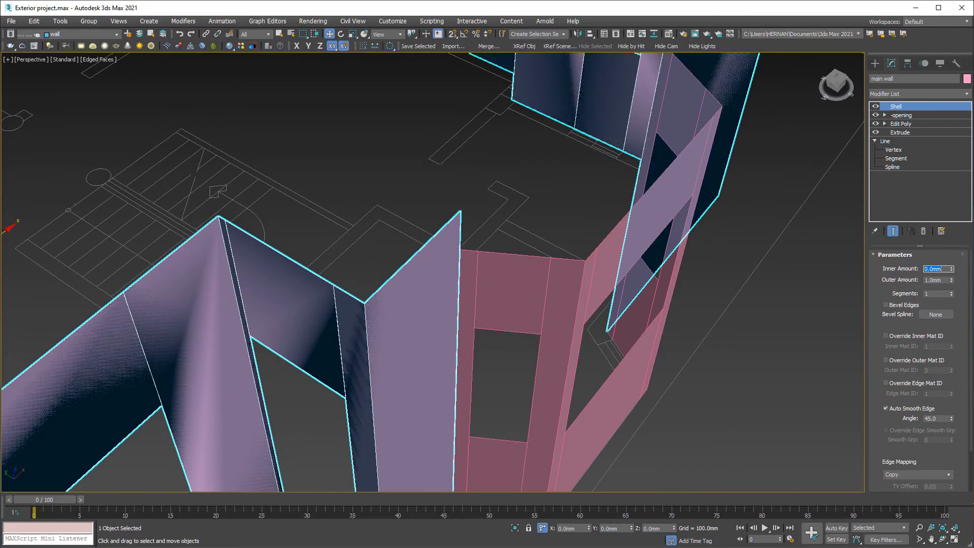
double_click(942, 281)
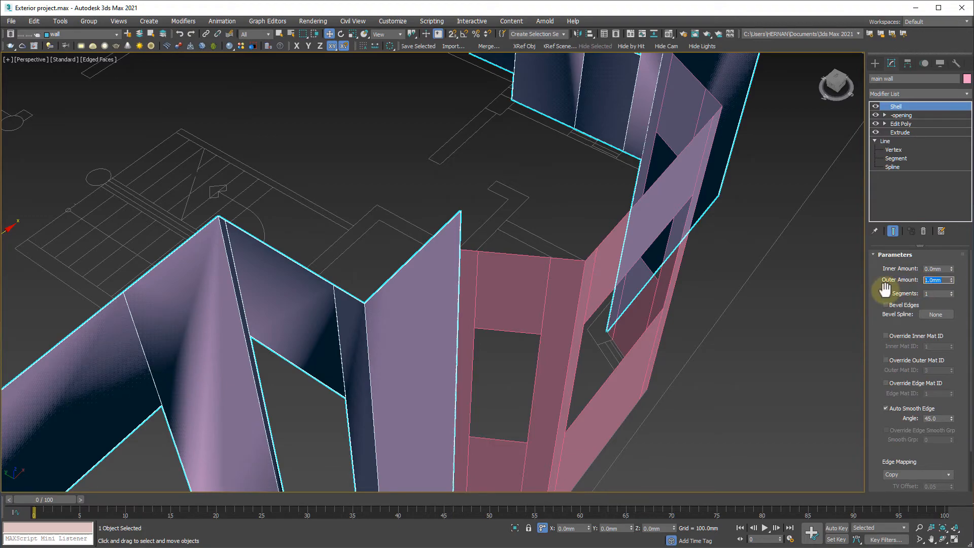
key("Return")
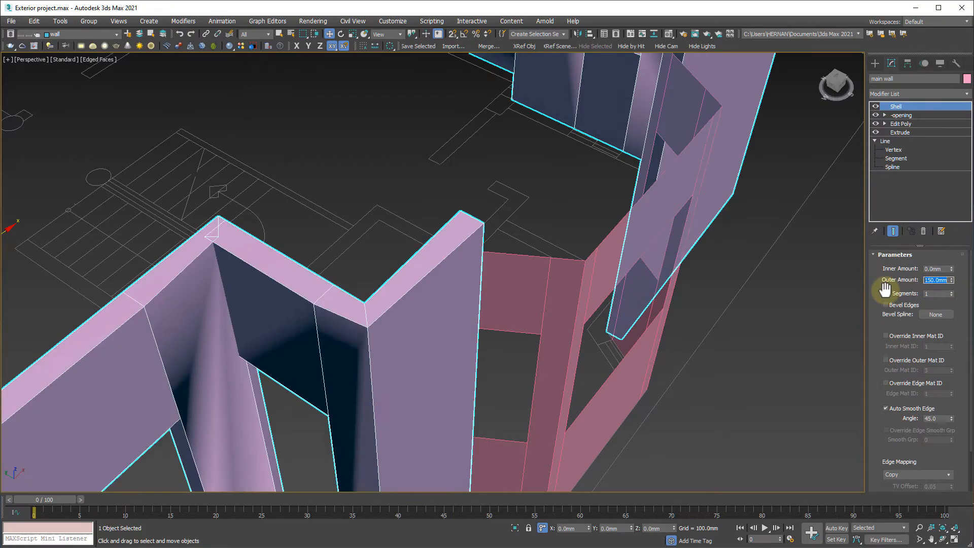
Set the main wall's Shell Outer Amount to 0 mm and its Inner Amount to 150 mm.
middle_click_drag(196, 248, 233, 225)
scroll(232, 226, "down", 5)
middle_click_drag(313, 269, 649, 254, "alt")
scroll(502, 309, "up", 5)
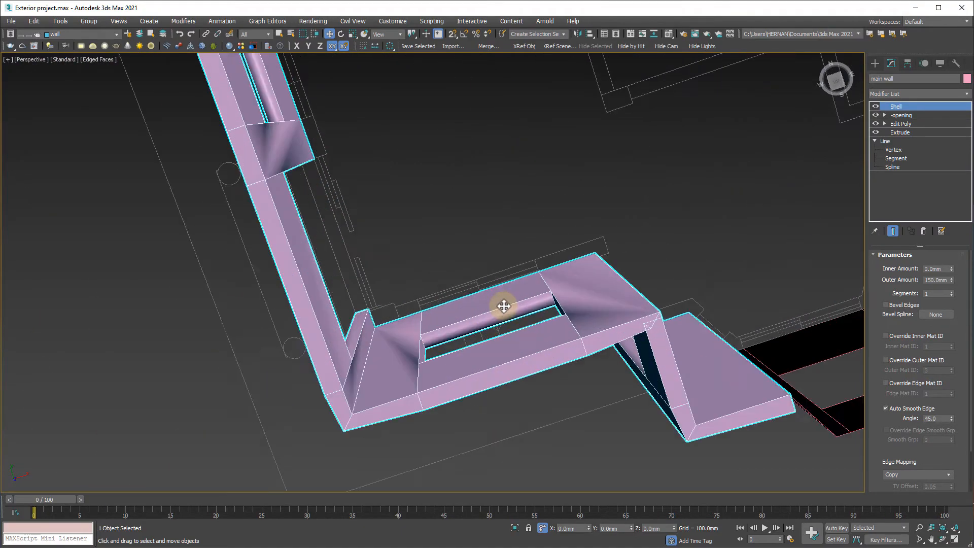
middle_click_drag(561, 317, 446, 244)
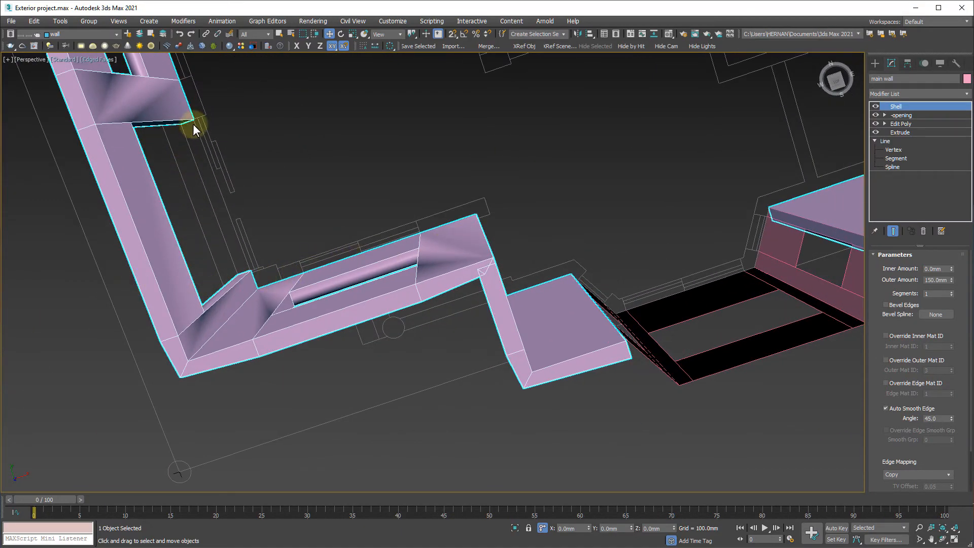
middle_click_drag(457, 308, 762, 346, "alt")
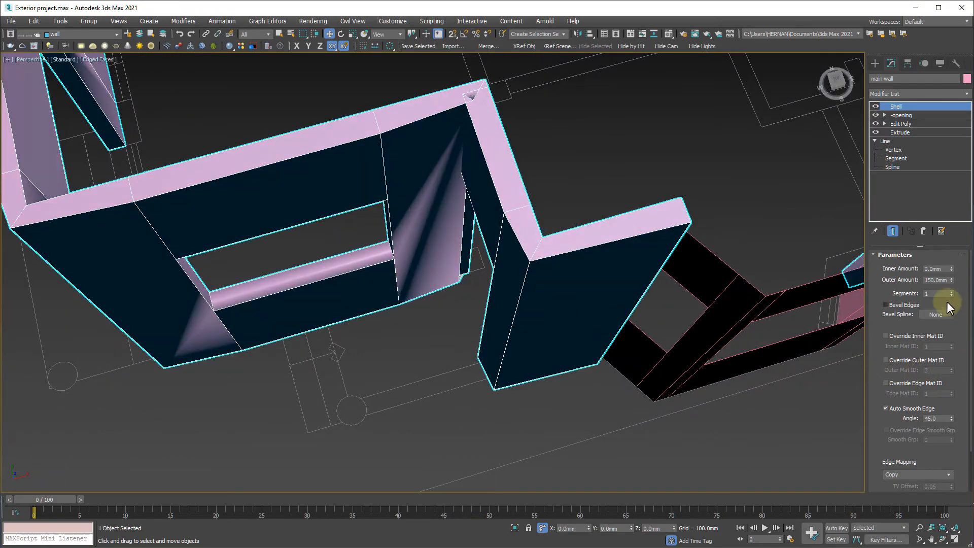
double_click(948, 282)
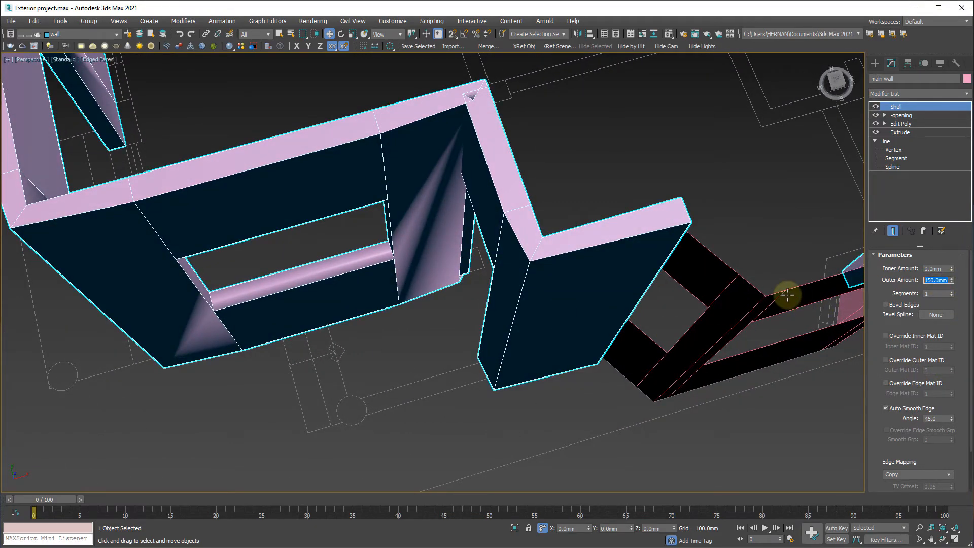
type("0")
key("Return")
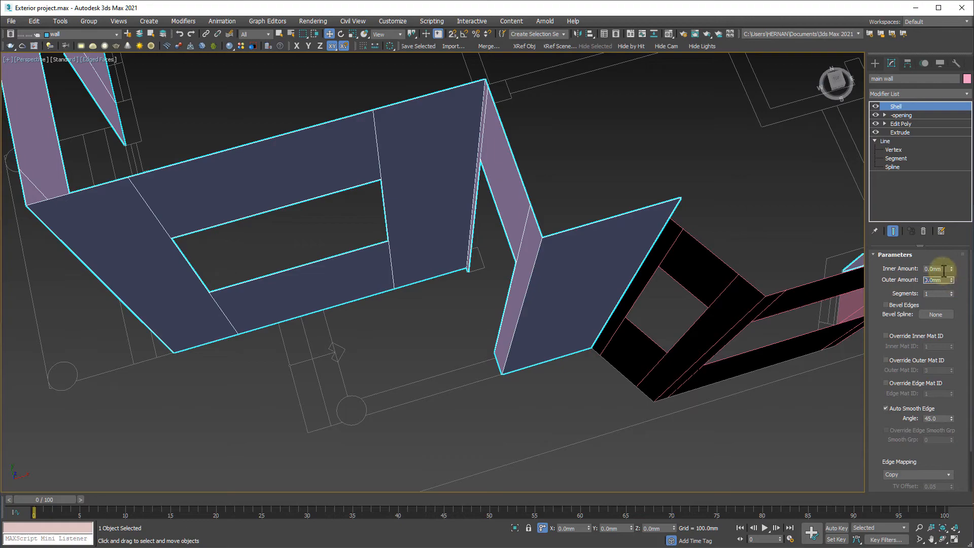
double_click(942, 269)
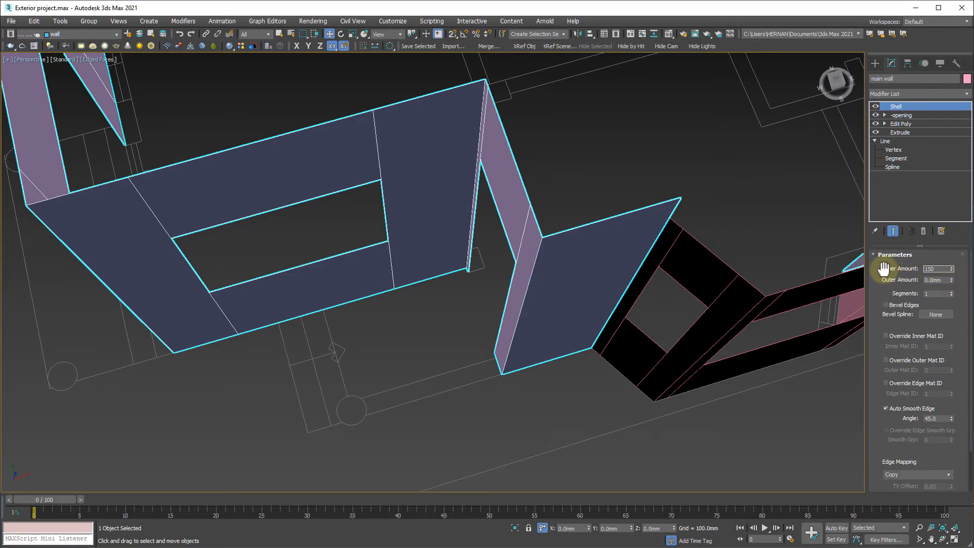
key("Return")
Examine the wall thickness at the main wall's corners against the floor plan lines.
scroll(515, 290, "down", 3)
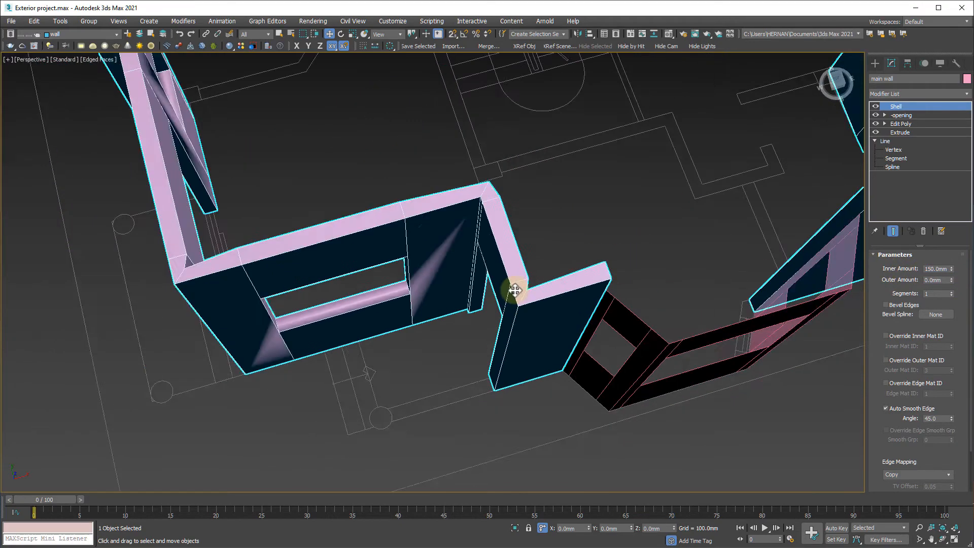
scroll(515, 290, "down", 2)
middle_click_drag(515, 290, 500, 315, "alt")
scroll(415, 295, "up", 4)
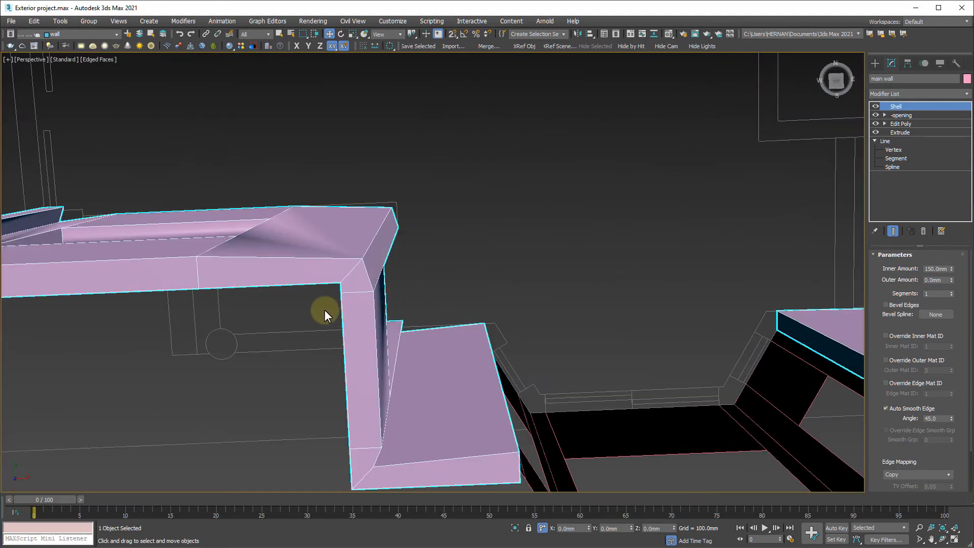
middle_click_drag(324, 310, 768, 266)
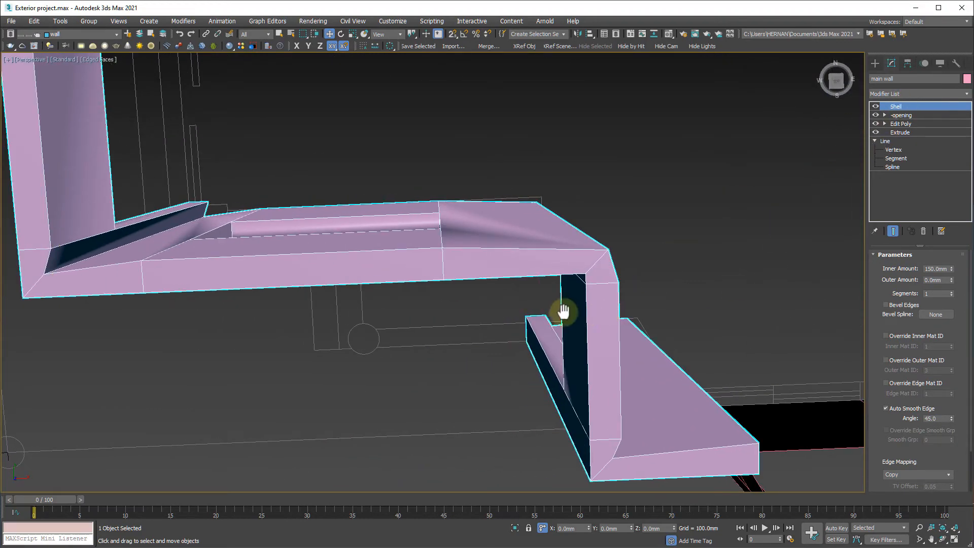
scroll(565, 313, "up", 5)
mouse_move(556, 233)
middle_mouse_down("alt")
mouse_move(513, 268)
mouse_move(504, 257)
mouse_move(537, 268)
mouse_move(553, 247)
middle_mouse_up("alt")
middle_click_drag(175, 232, 452, 254)
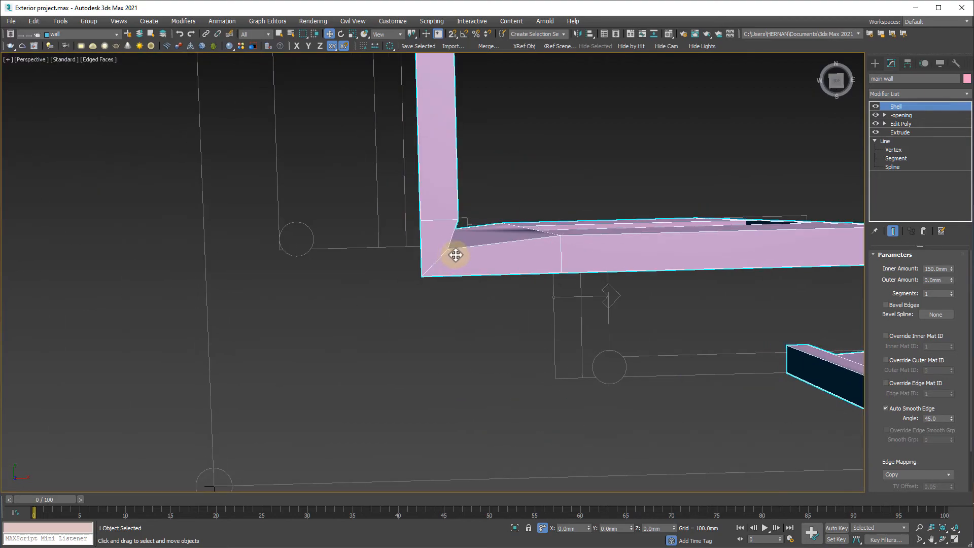
scroll(460, 251, "down", 3)
middle_click_drag(611, 290, 453, 282)
scroll(570, 328, "up", 6)
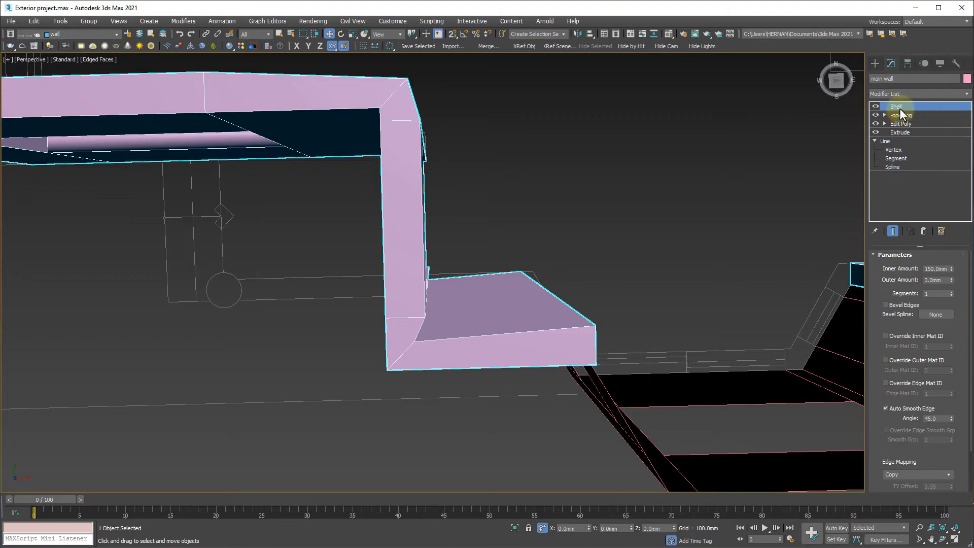
Enable Straighten Corners in the main wall's Shell modifier.
left_click_drag(877, 400, 869, 228)
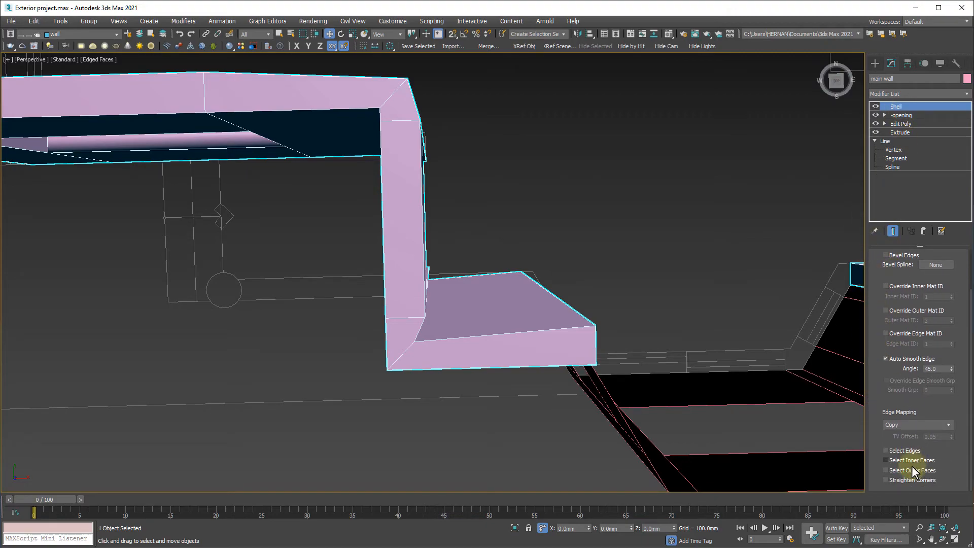
left_click(889, 482)
left_click(888, 482)
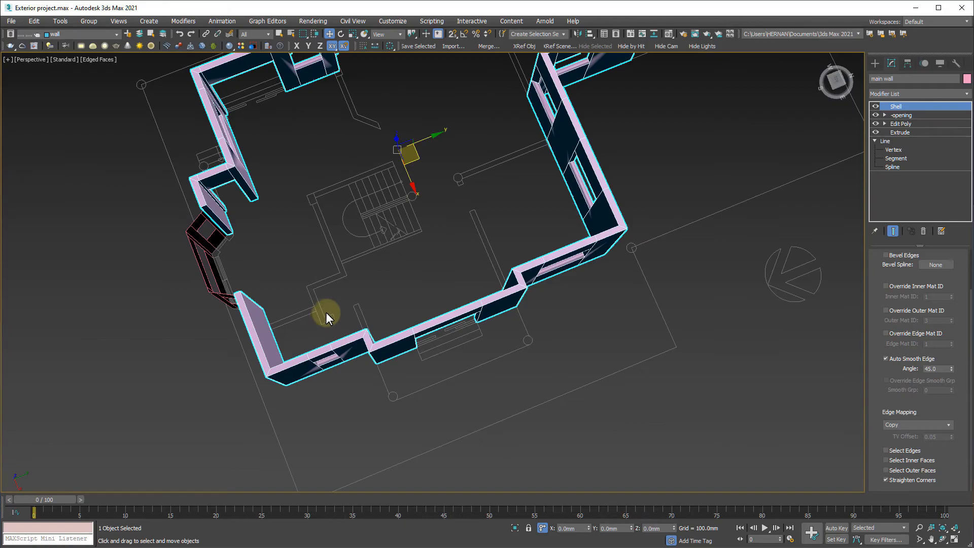
Examine the thickened main wall's corners, the shading on its faces around the openings, and its modifier stack.
middle_click_drag(391, 315, 493, 358, "alt")
scroll(388, 393, "up", 5)
middle_click_drag(388, 394, 433, 373)
scroll(432, 373, "down", 5)
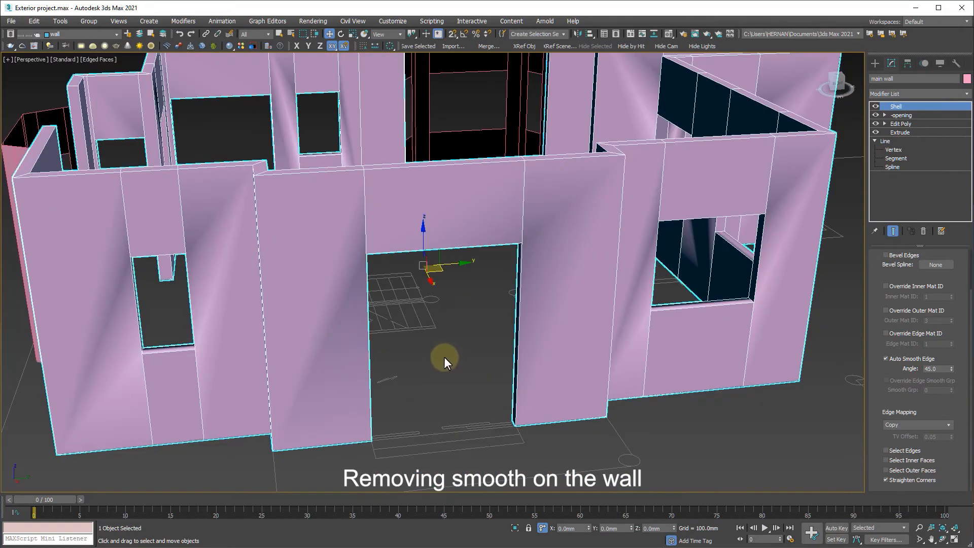
left_click(345, 353)
middle_click_drag(343, 352, 485, 272, "alt")
scroll(458, 367, "up", 4)
scroll(458, 367, "down", 5)
scroll(445, 235, "up", 4)
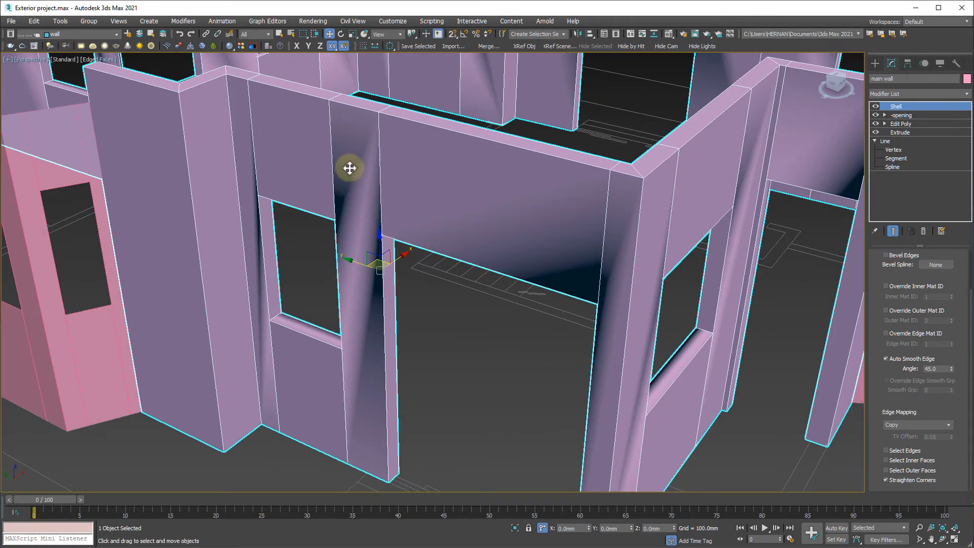
middle_click_drag(348, 341, 352, 358)
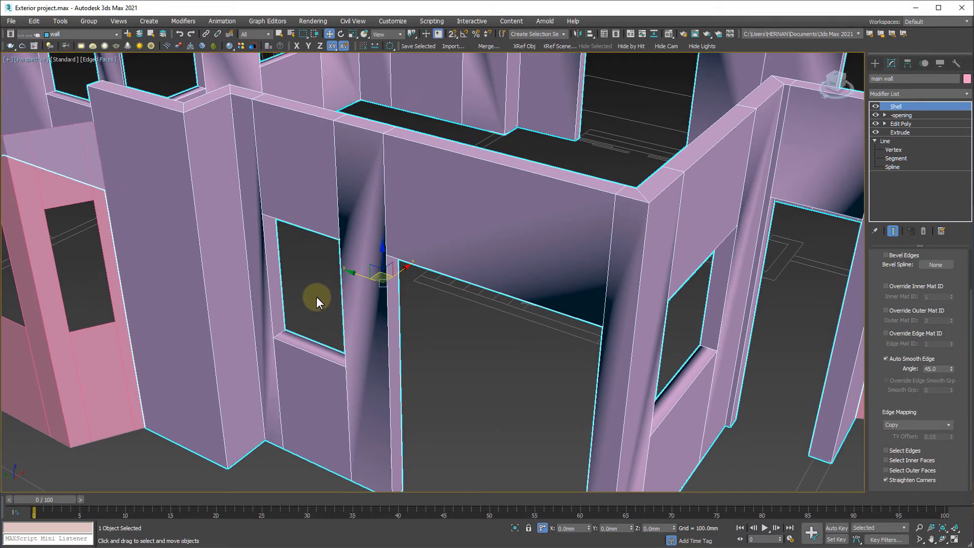
left_click(251, 240)
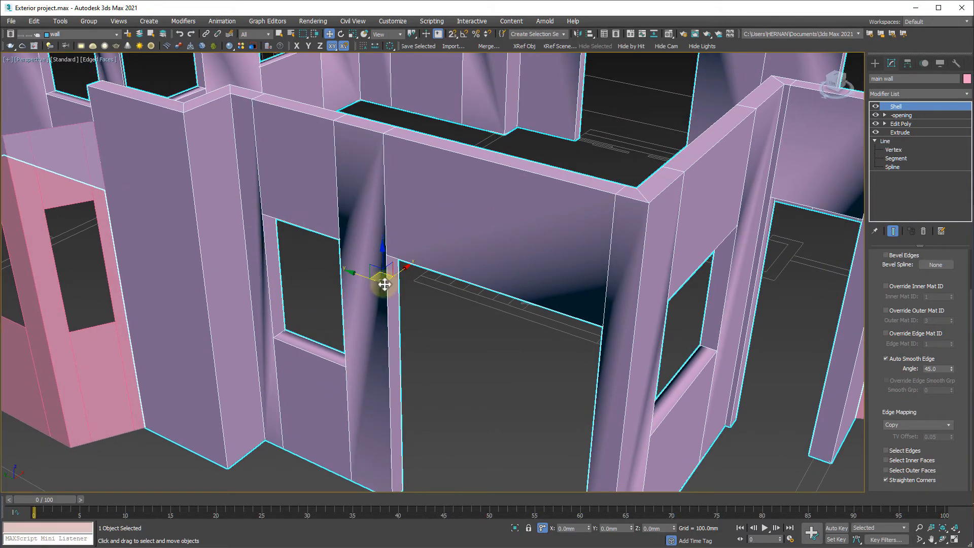
scroll(489, 272, "down", 5)
middle_click_drag(481, 236, 505, 284, "alt")
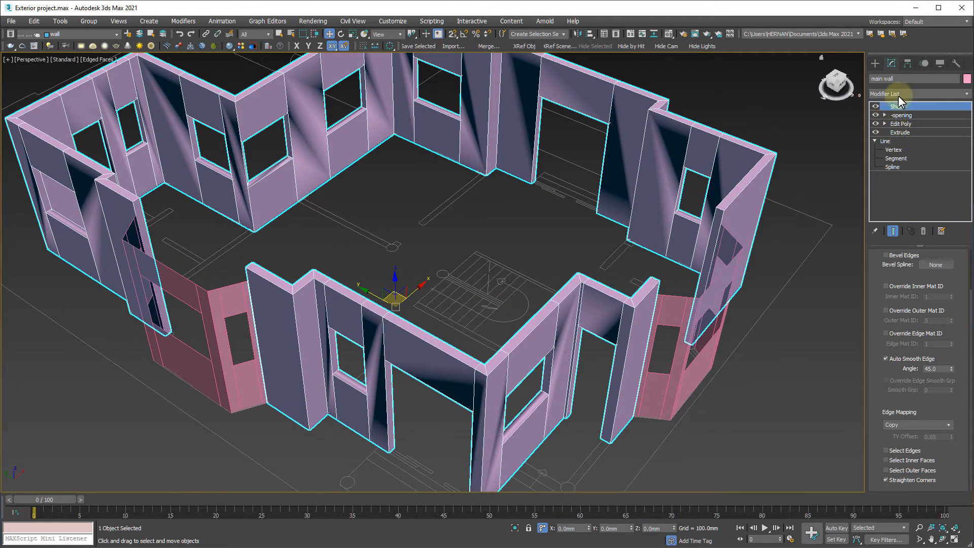
left_click(896, 123)
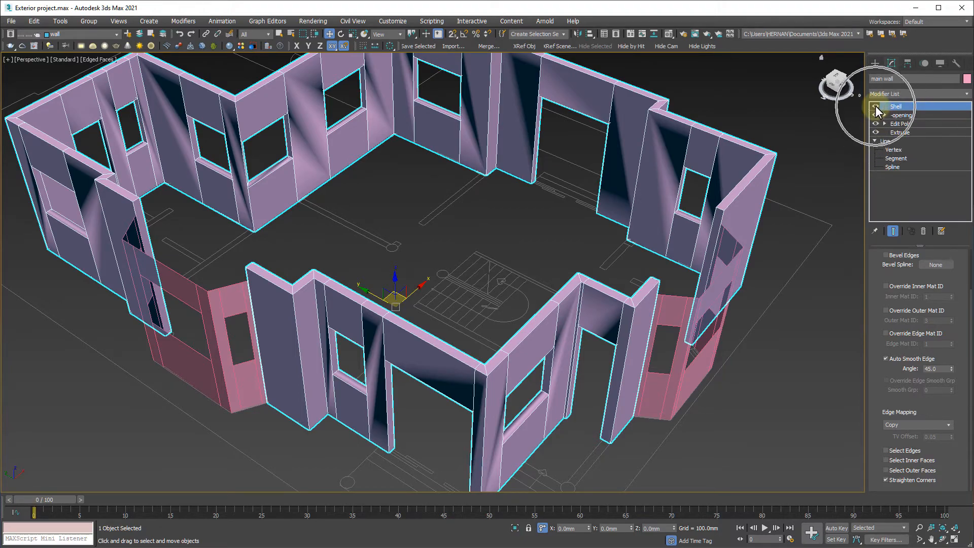
Turn off the main wall's Shell and -opening modifiers and enter the Polygon level of the Edit Poly modifier beneath them.
left_click(876, 107)
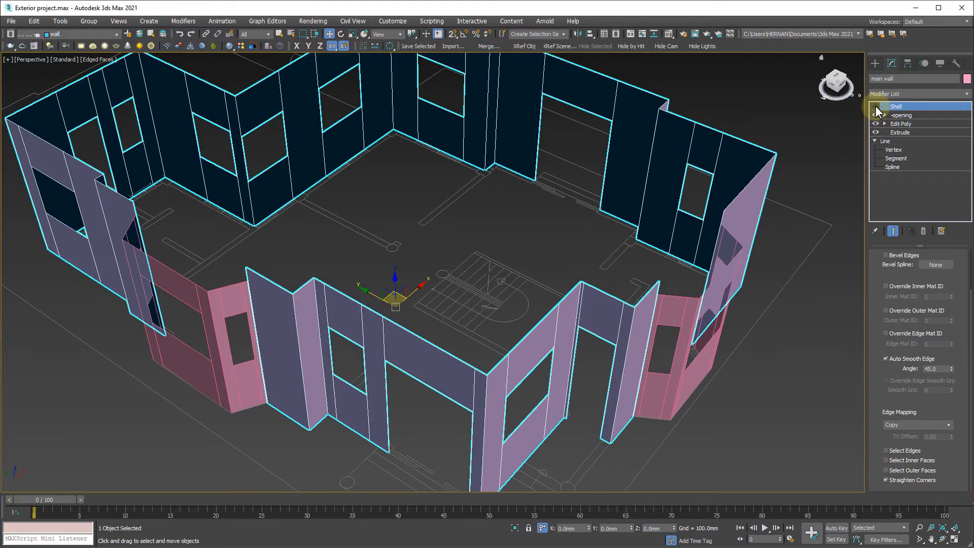
left_click(876, 116)
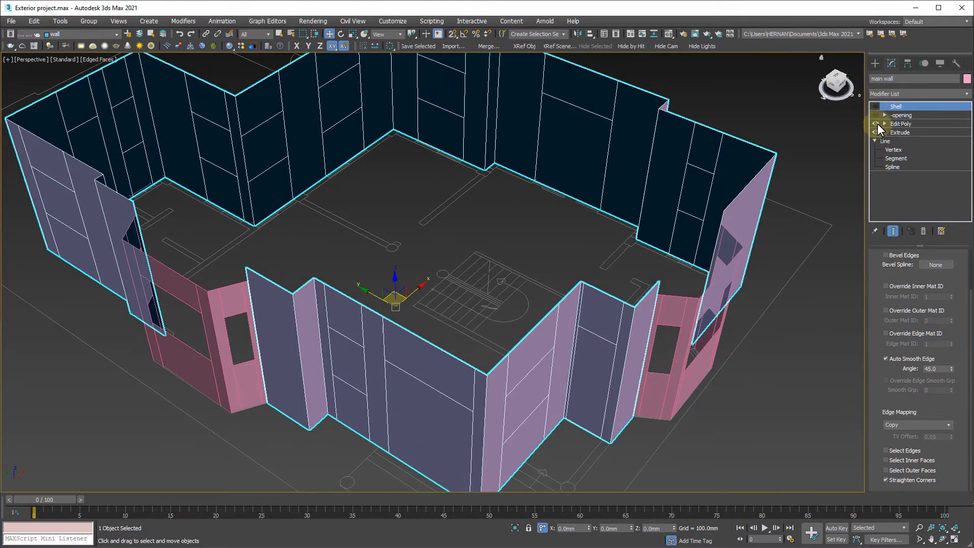
left_click(884, 124)
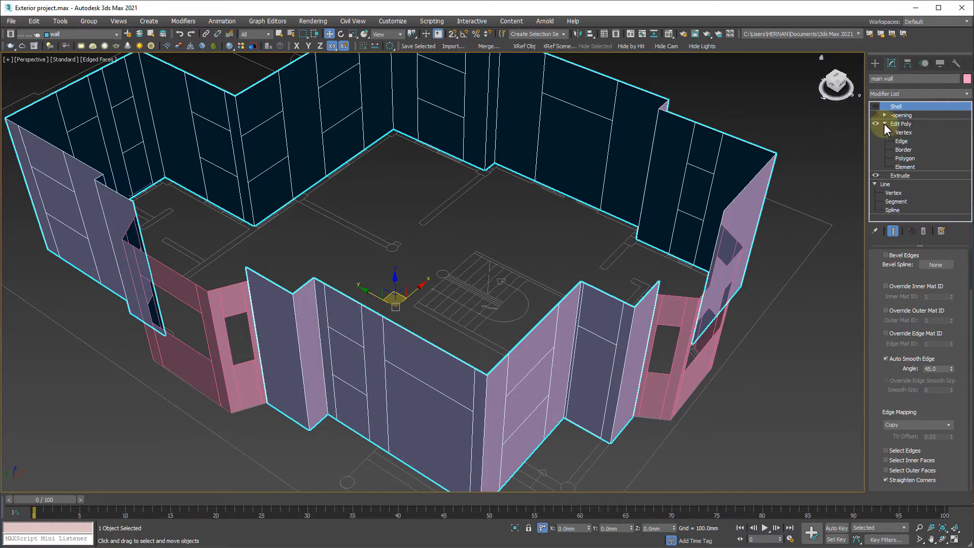
left_click(906, 158)
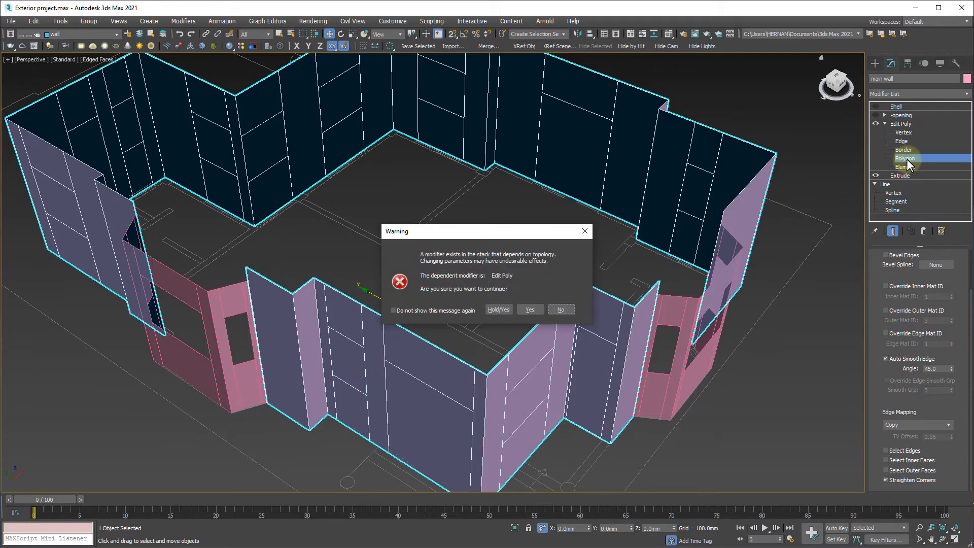
left_click(529, 309)
Select all of the main wall's polygons around the whole house.
scroll(513, 274, "down", 3)
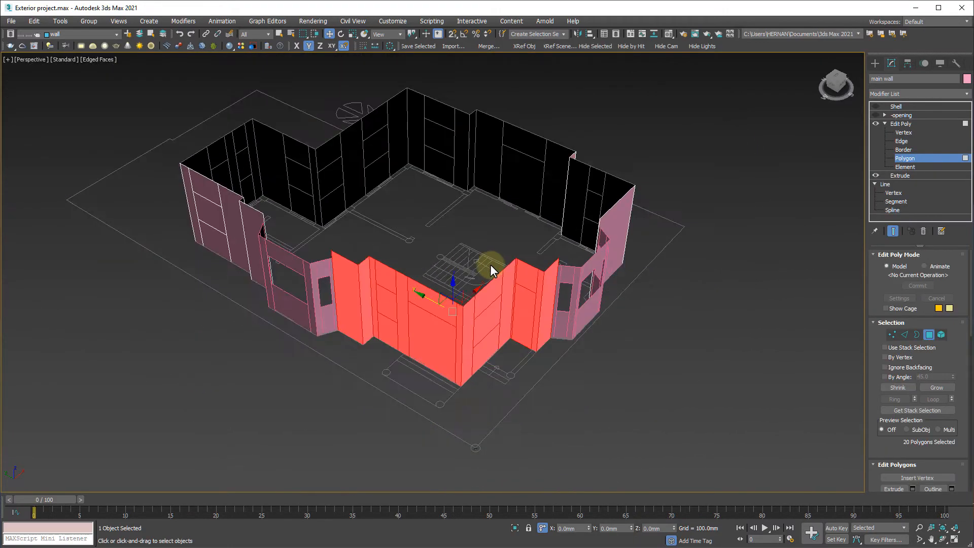
scroll(491, 265, "down", 3)
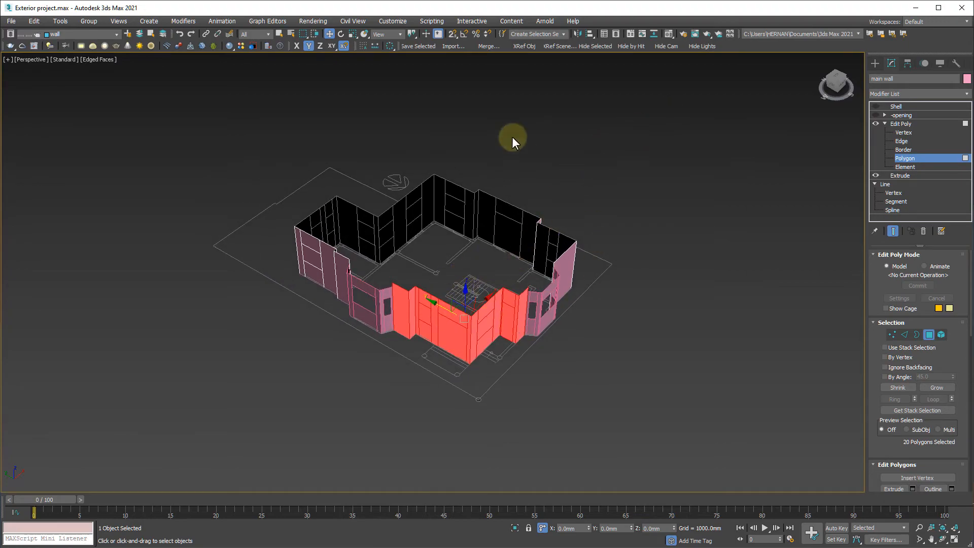
scroll(481, 299, "up", 4)
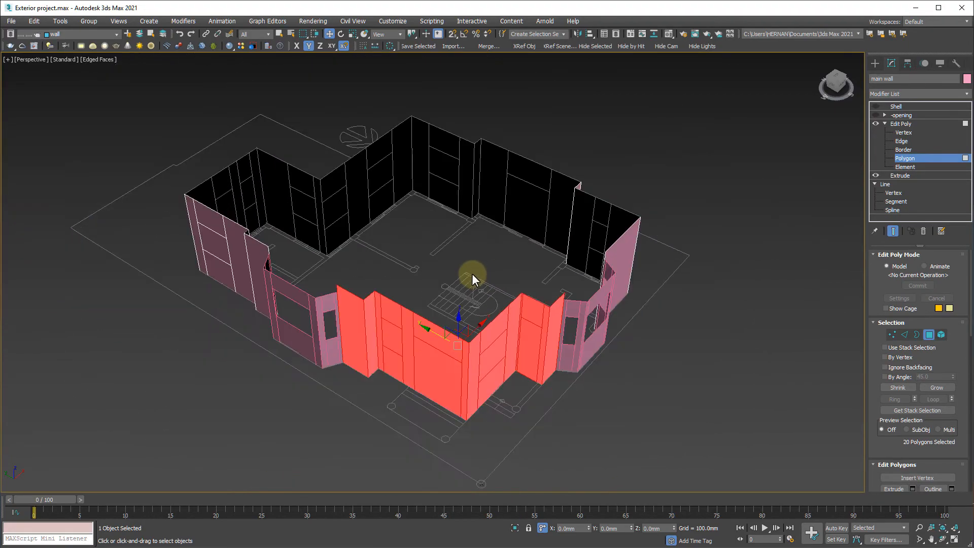
scroll(471, 274, "down", 3)
left_click_drag(201, 441, 199, 441)
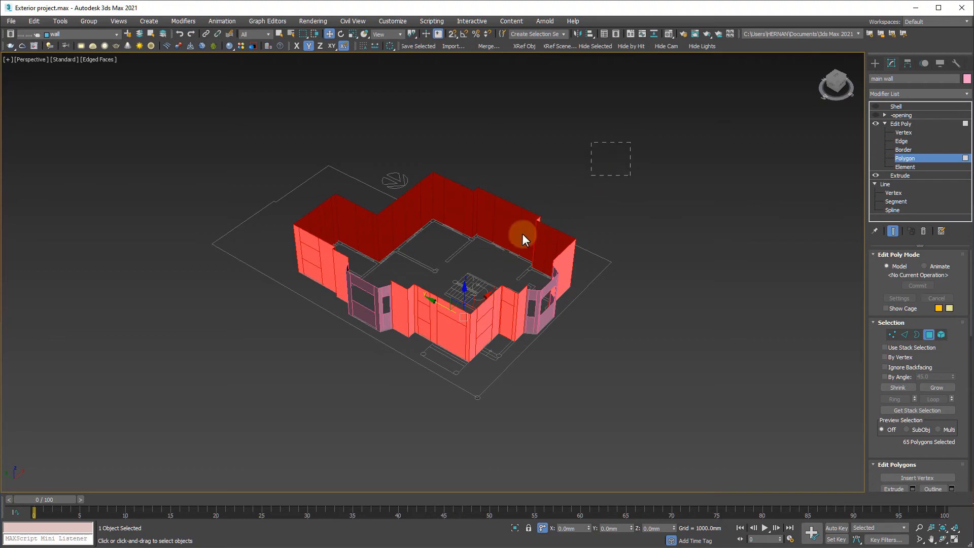
middle_click_drag(467, 321, 456, 346)
scroll(455, 306, "up", 5)
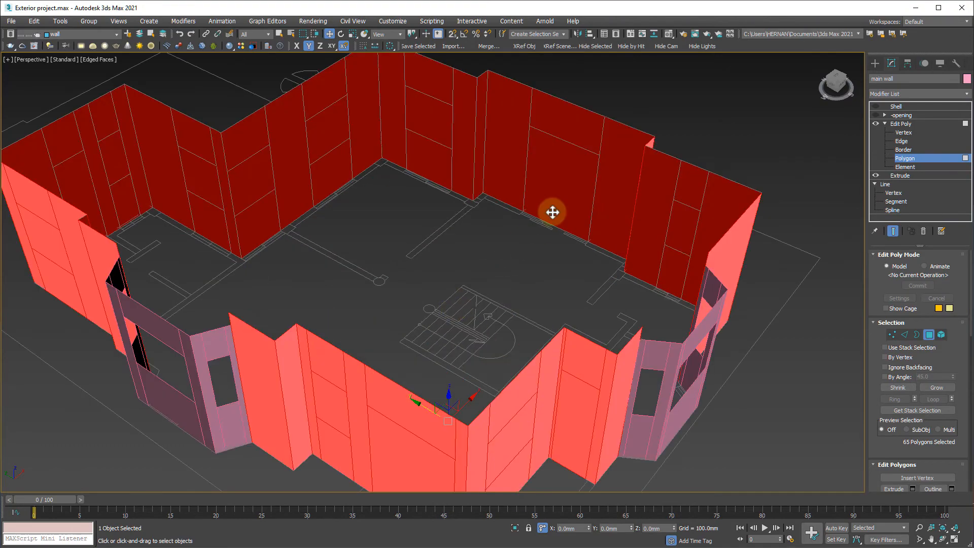
scroll(552, 211, "down", 2)
left_click(746, 91)
left_click_drag(123, 416, 123, 415)
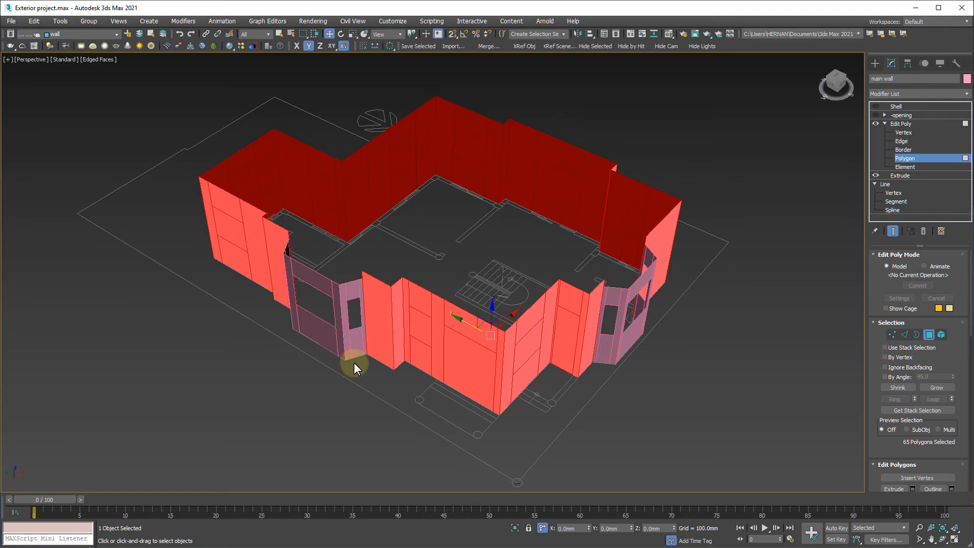
Examine the main wall's selected polygons around the house with selected-face shading off and on.
key("F2")
scroll(381, 337, "up", 6)
middle_click_drag(411, 358, 439, 298)
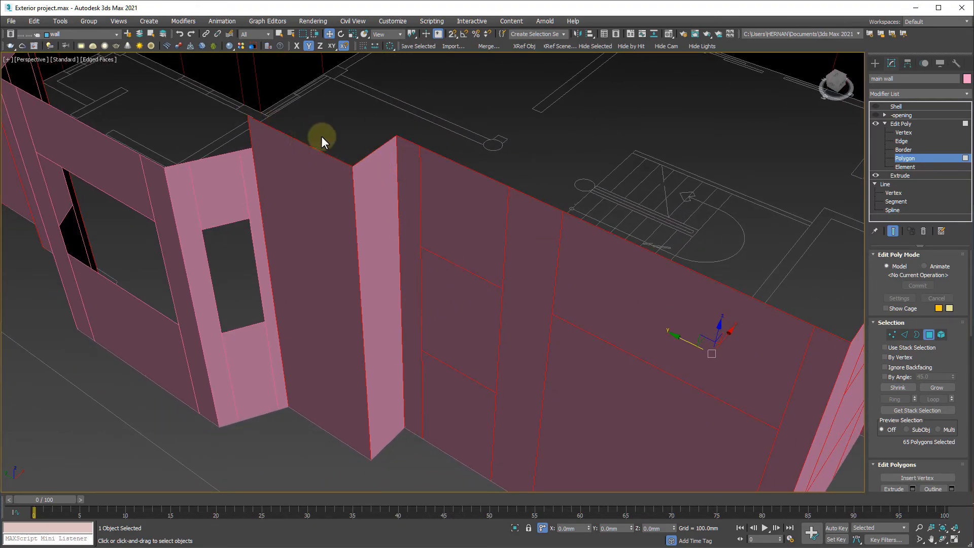
middle_click_drag(426, 344, 305, 302, "alt")
scroll(290, 295, "down", 3)
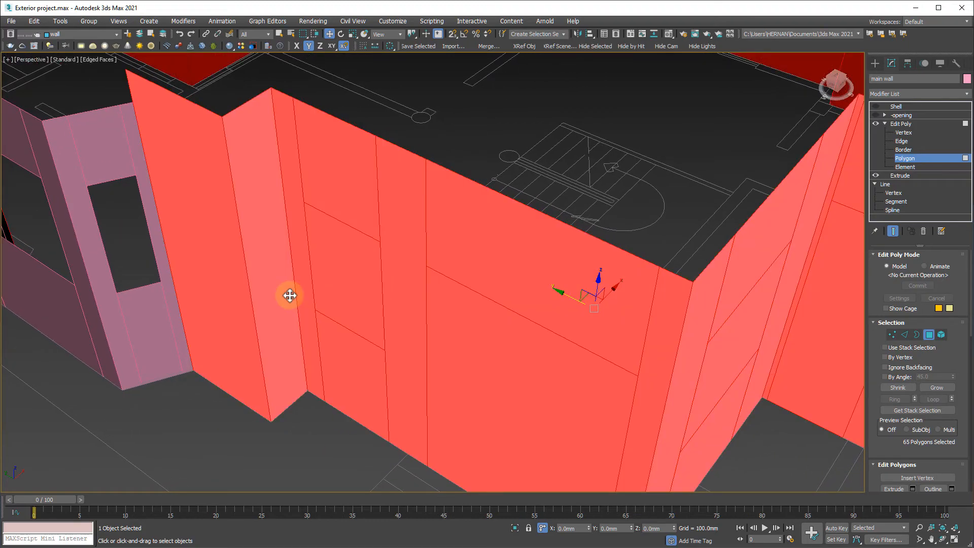
scroll(449, 305, "down", 4)
scroll(444, 304, "up", 5)
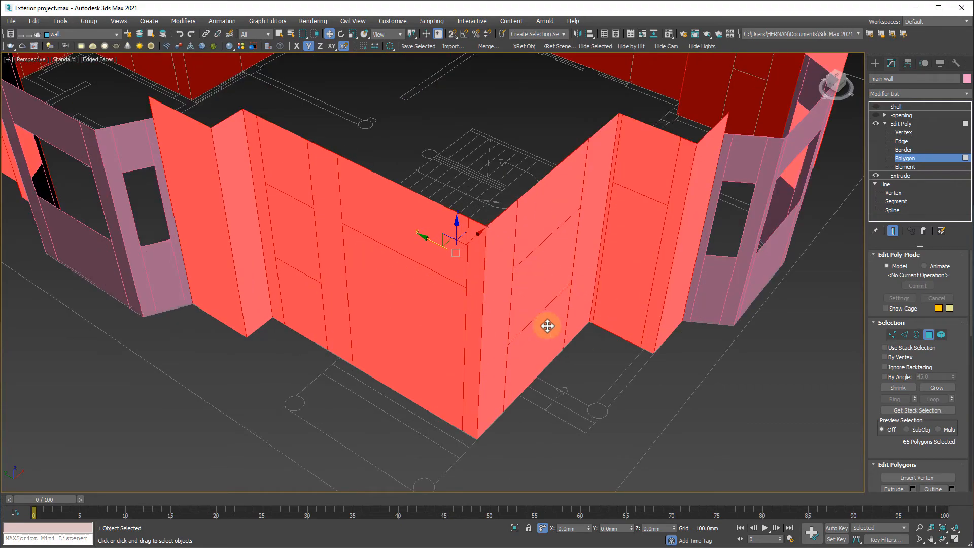
middle_click_drag(611, 276, 564, 309)
scroll(564, 309, "down", 5)
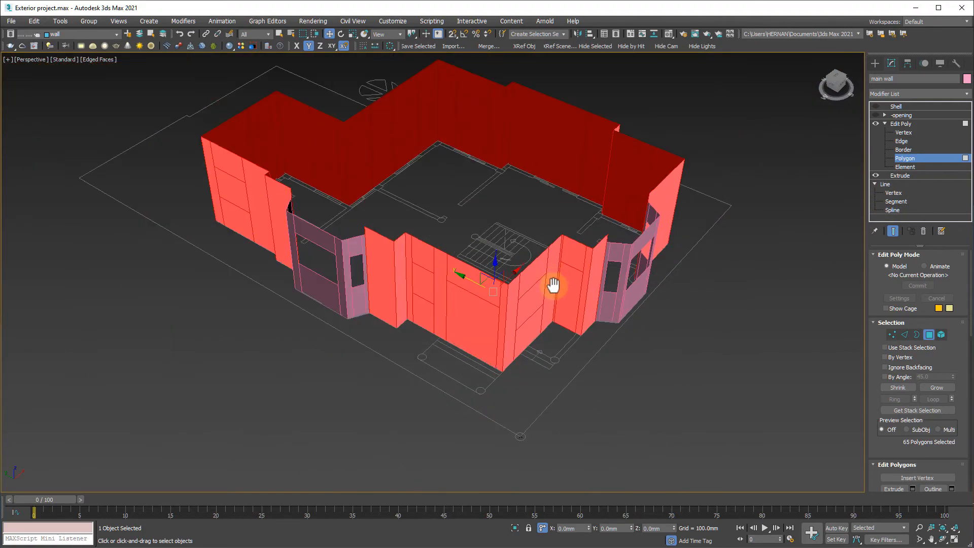
scroll(492, 311, "up", 4)
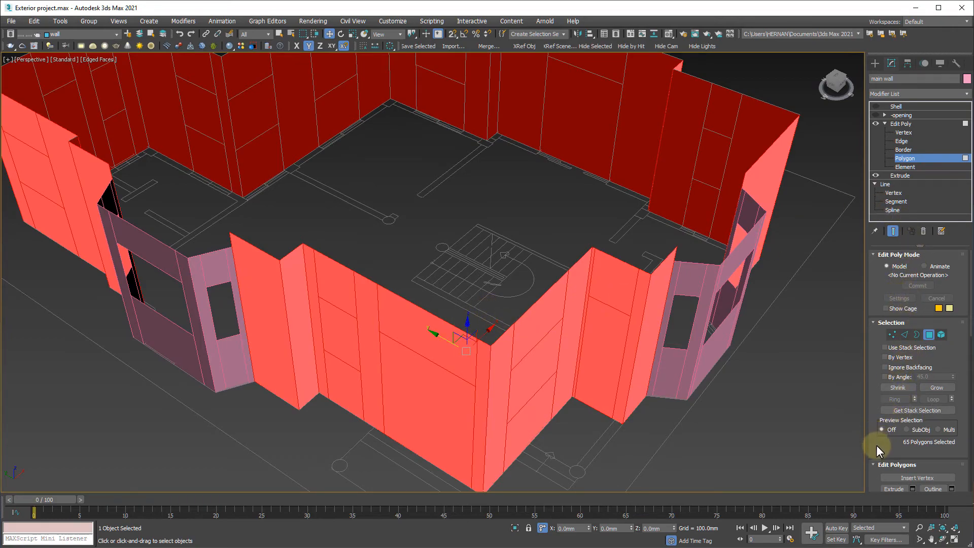
Clear all smoothing groups from the main wall's selected polygons.
left_click_drag(876, 451, 866, 93)
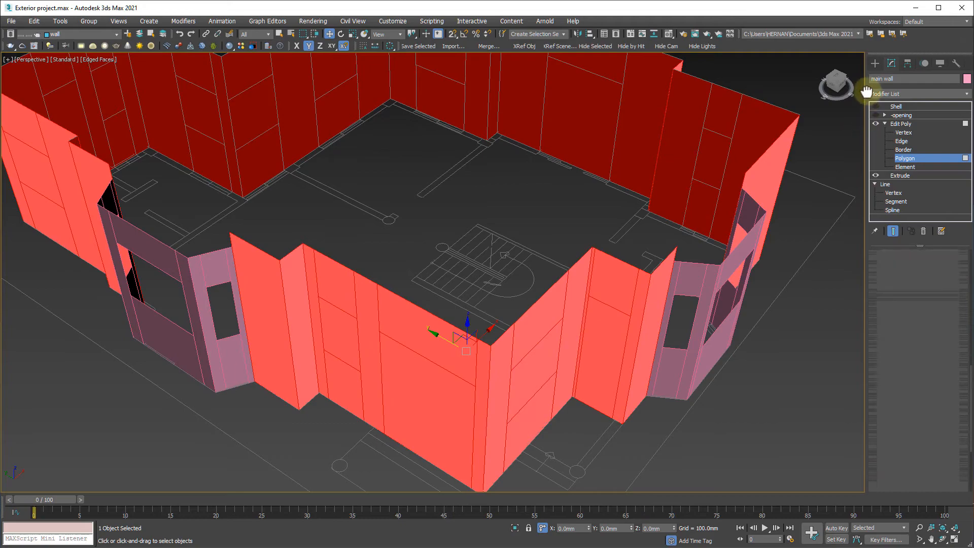
left_click_drag(872, 403, 901, 91)
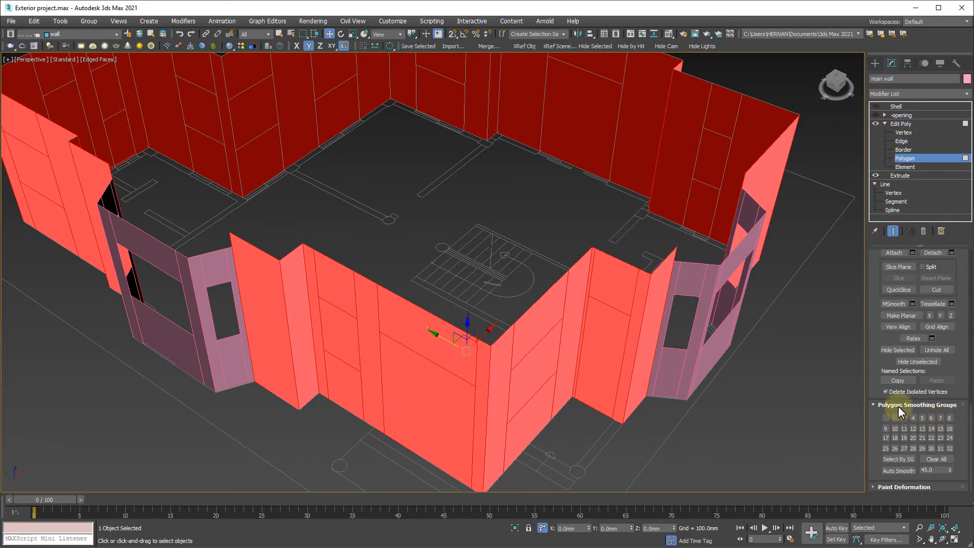
key("ctrl")
key("ctrl")
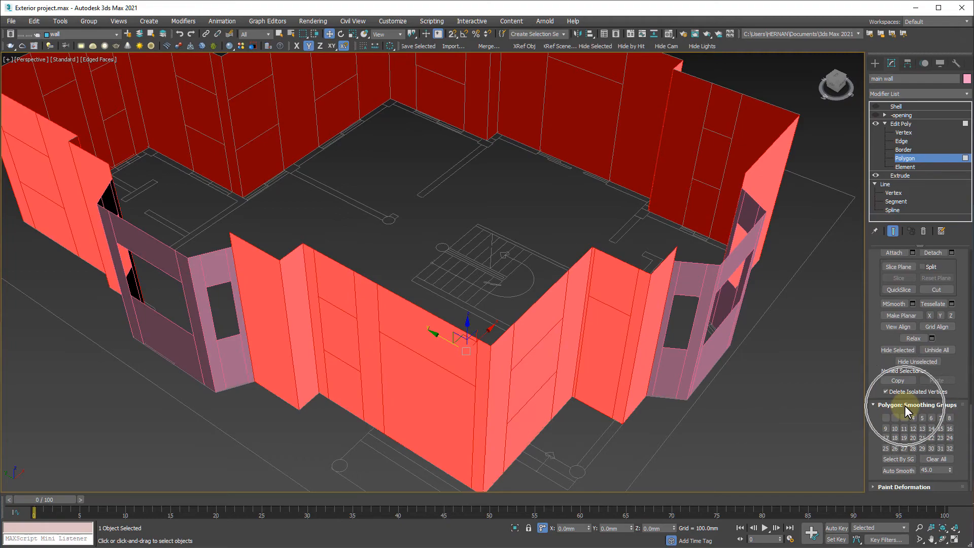
key("ctrl")
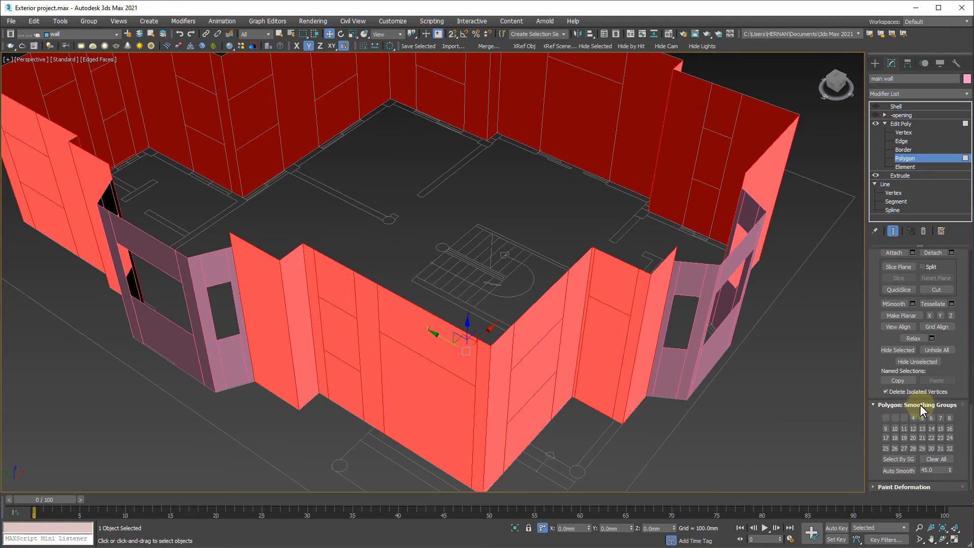
key("ctrl")
key("ctrl")
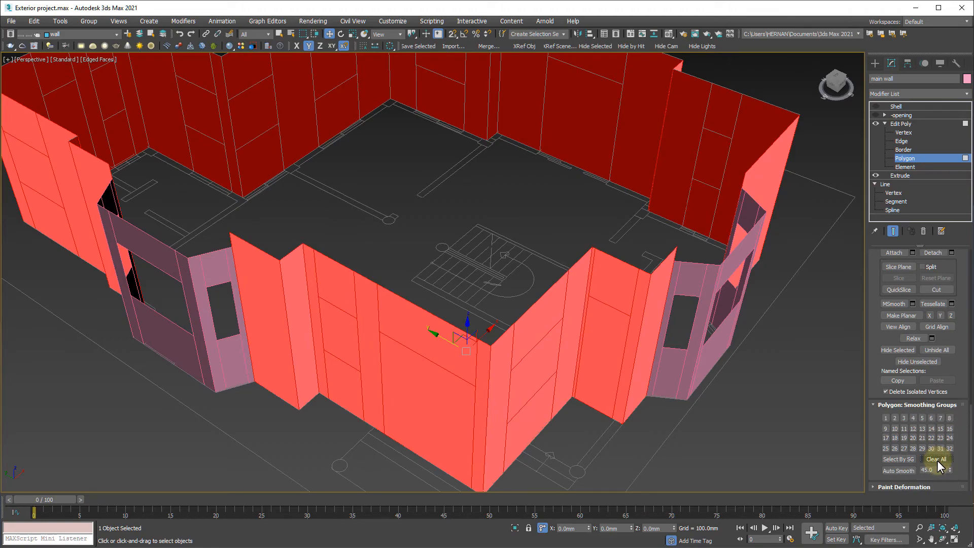
key("ctrl")
key("ctrl")
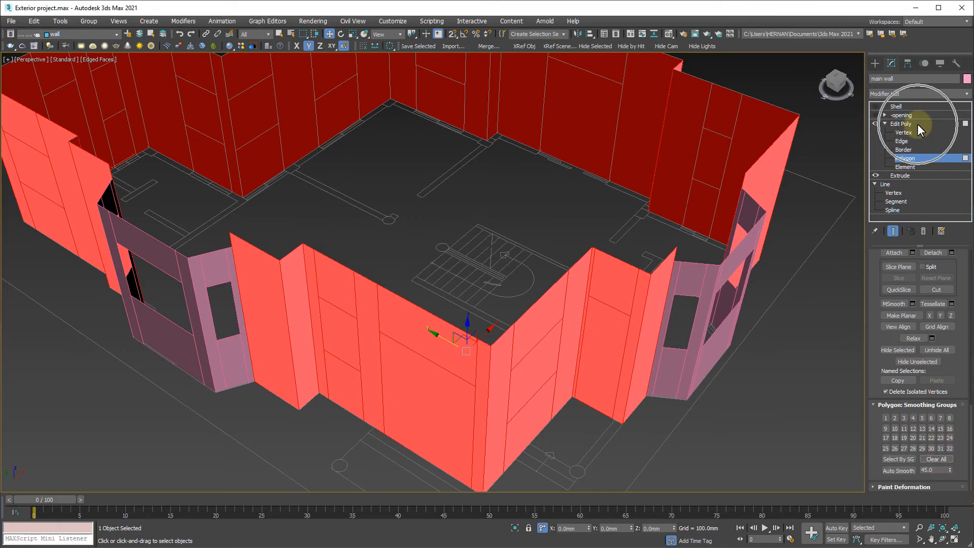
Leave the main wall's Polygon level and turn its -opening and Shell modifiers back on, ending on the Shell modifier.
left_click(917, 124)
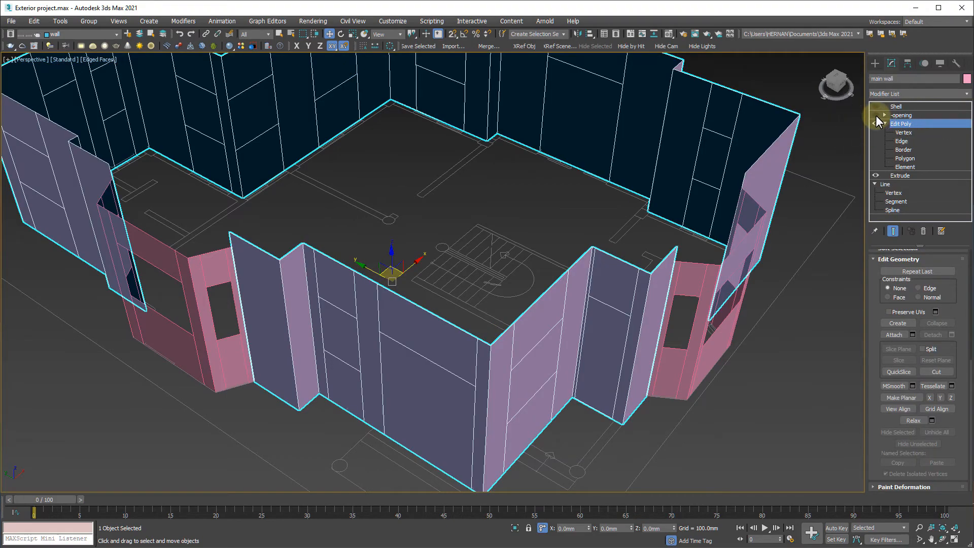
left_click(875, 115)
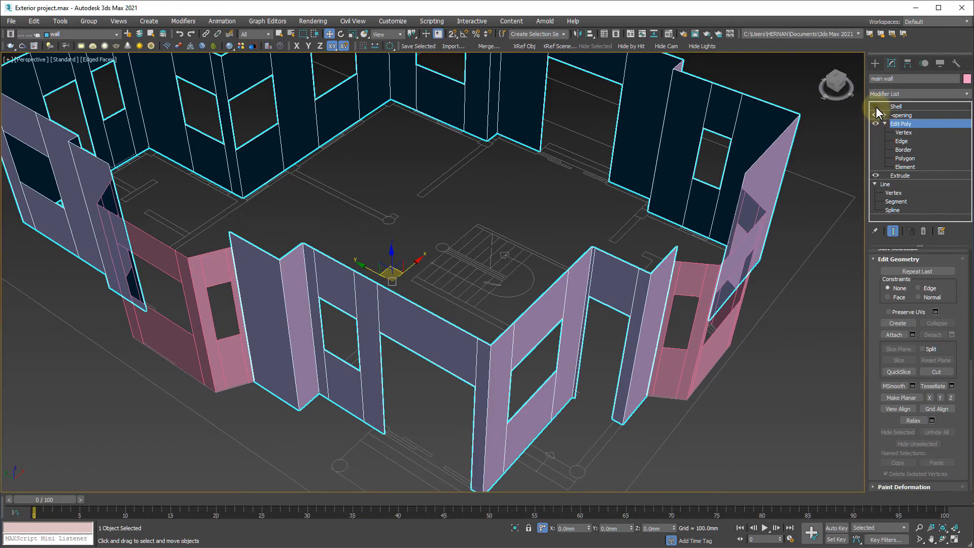
left_click(875, 106)
middle_click_drag(589, 357, 964, 151)
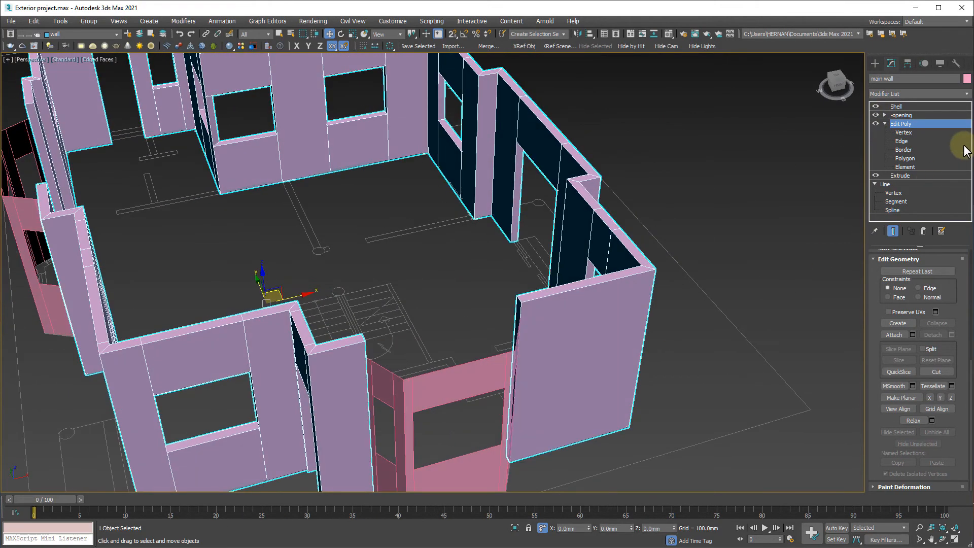
left_click(909, 106)
middle_click_drag(200, 318, 310, 307, "alt")
middle_click_drag(250, 373, 419, 282, "alt")
scroll(286, 258, "up", 5)
scroll(286, 258, "down", 5)
middle_click_drag(394, 354, 428, 351, "alt")
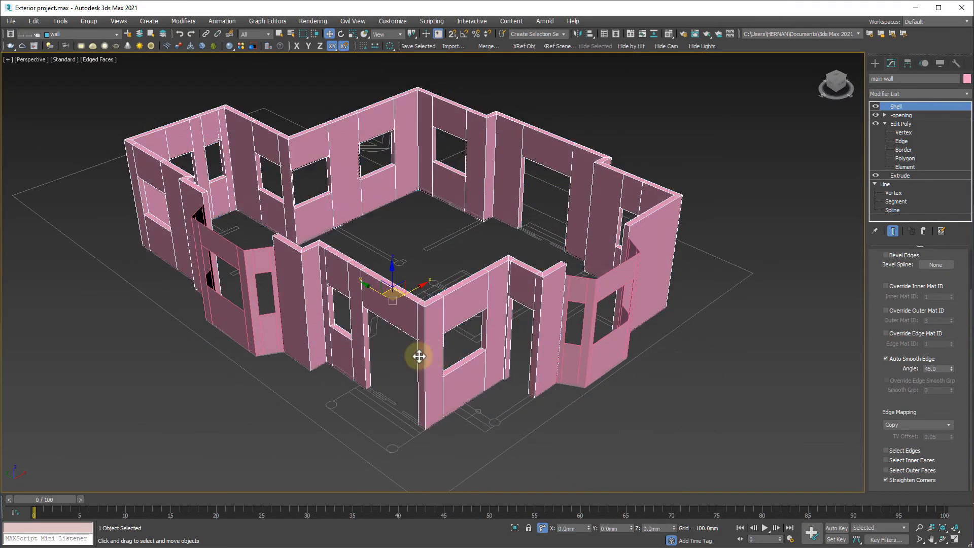
Add a Shell modifier with a 150 mm Inner Amount to the bay window object, above its Edit Poly-opening modifier.
scroll(575, 335, "up", 5)
scroll(573, 334, "up", 3)
left_click(654, 230)
scroll(654, 230, "down", 6)
middle_click_drag(626, 255, 609, 256, "alt")
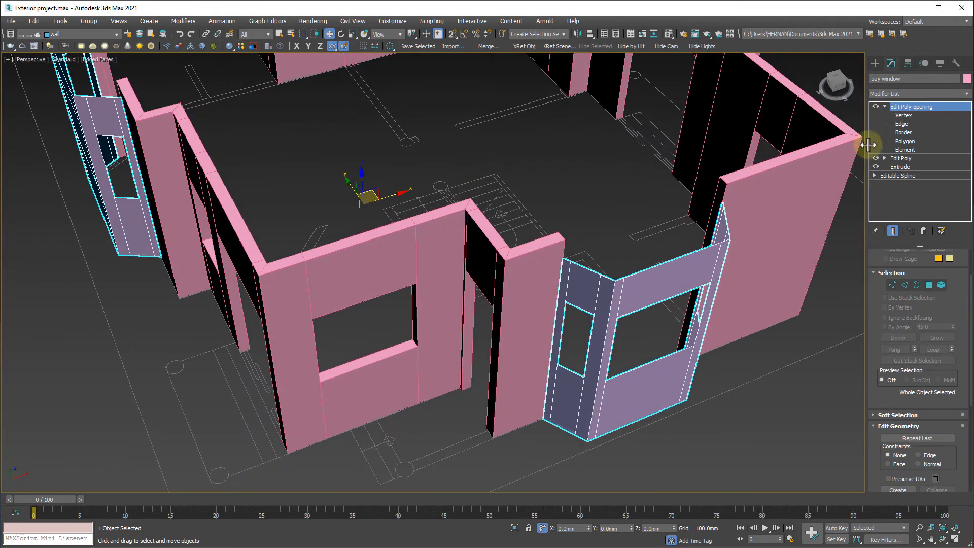
left_click(884, 106)
left_click(917, 94)
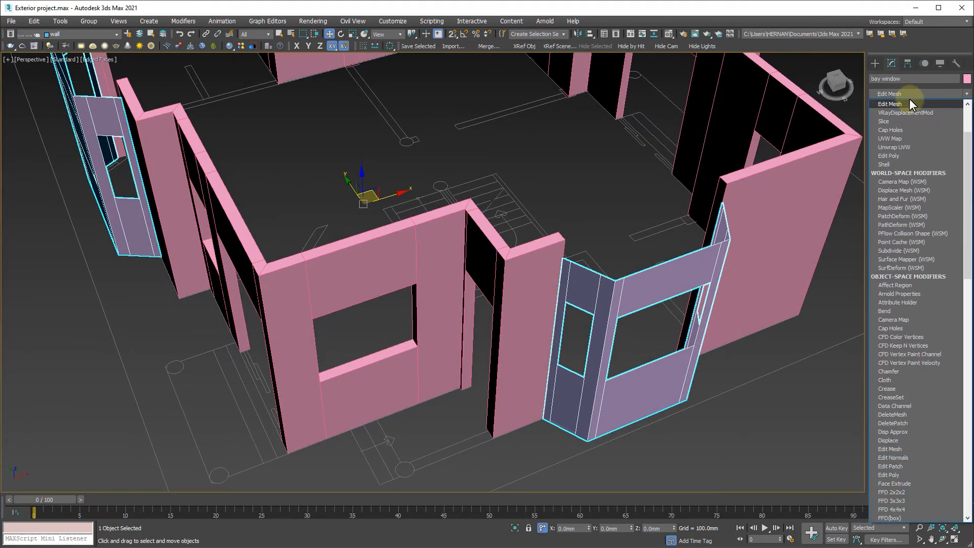
left_click(885, 162)
middle_click_drag(676, 327, 589, 293)
left_click_drag(874, 261, 875, 306)
middle_click_drag(533, 342, 509, 340, "alt")
Turn off the bay window's Shell and Edit Poly-opening modifiers and enter the lower Edit Poly's Polygon level.
left_click(875, 106)
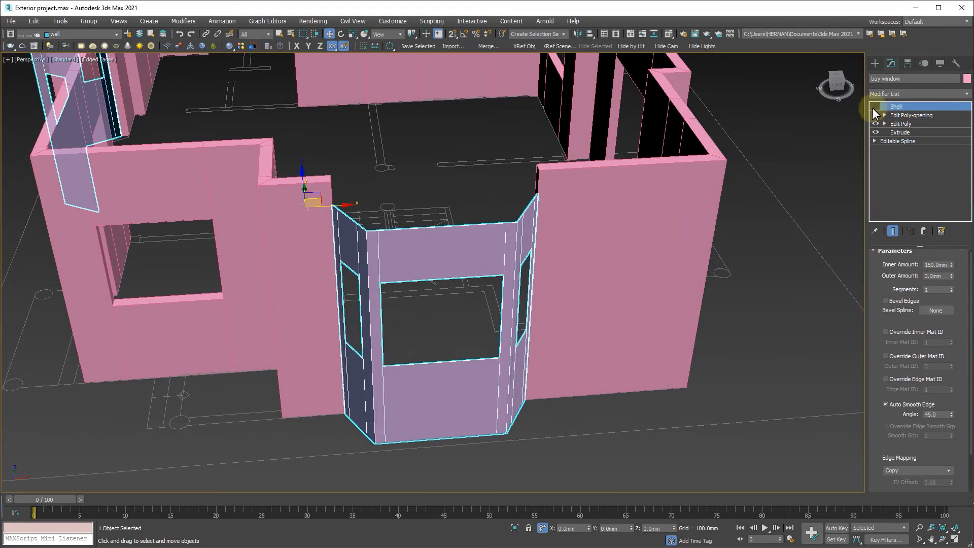
left_click(875, 114)
left_click(884, 124)
left_click(904, 158)
left_click(531, 309)
Select all polygons of both bay windows and clear all their smoothing groups.
scroll(531, 309, "down", 5)
left_click_drag(672, 405, 233, 75)
scroll(935, 422, "down", 10)
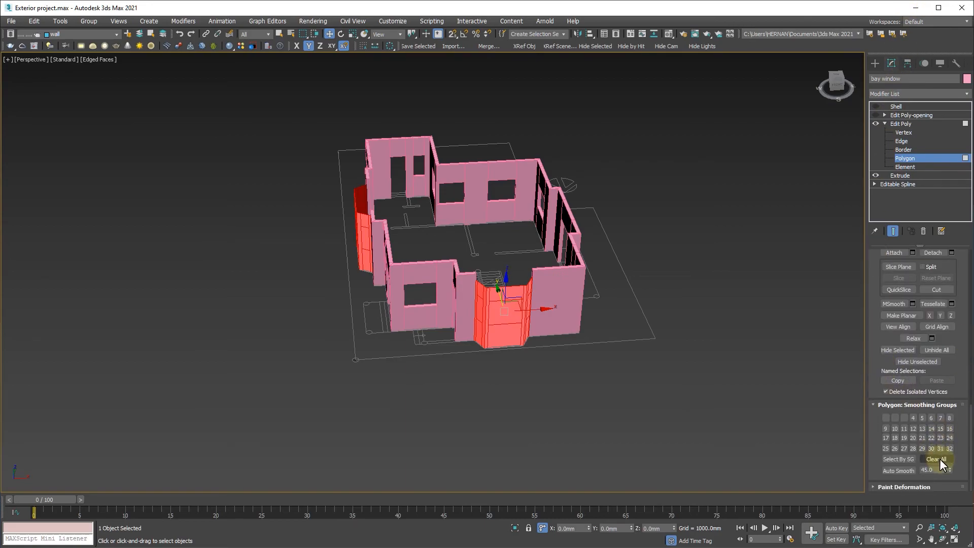
Leave the bay window's Polygon level, turn its Edit Poly-opening and Shell modifiers back on, and deselect the object.
left_click(909, 123)
left_click(875, 115)
left_click(875, 106)
left_click(706, 287)
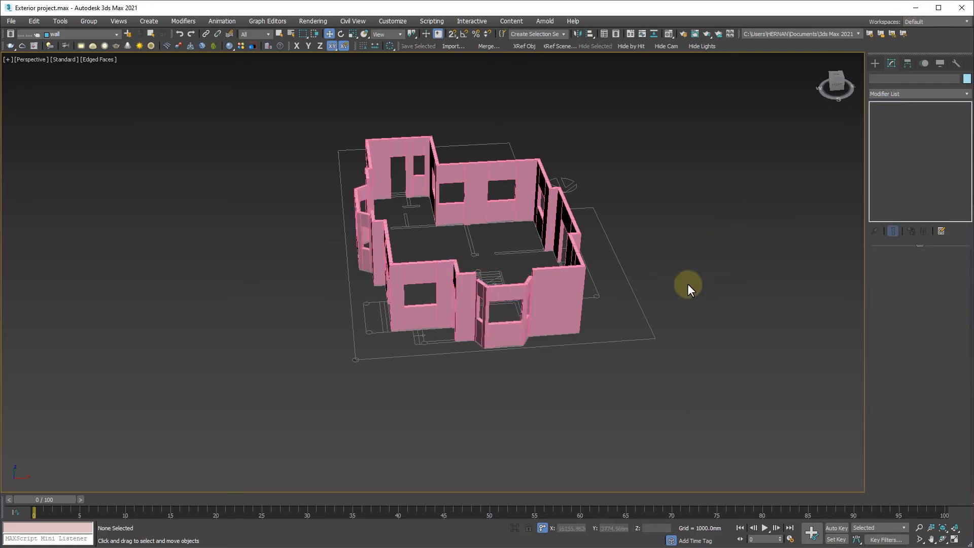
Examine the thickened bay windows and main walls from eye level, including their shading and relative heights.
middle_click_drag(476, 355, 543, 327, "alt")
scroll(543, 327, "up", 5)
middle_click_drag(458, 263, 508, 299, "alt")
middle_click_drag(221, 343, 276, 347, "alt")
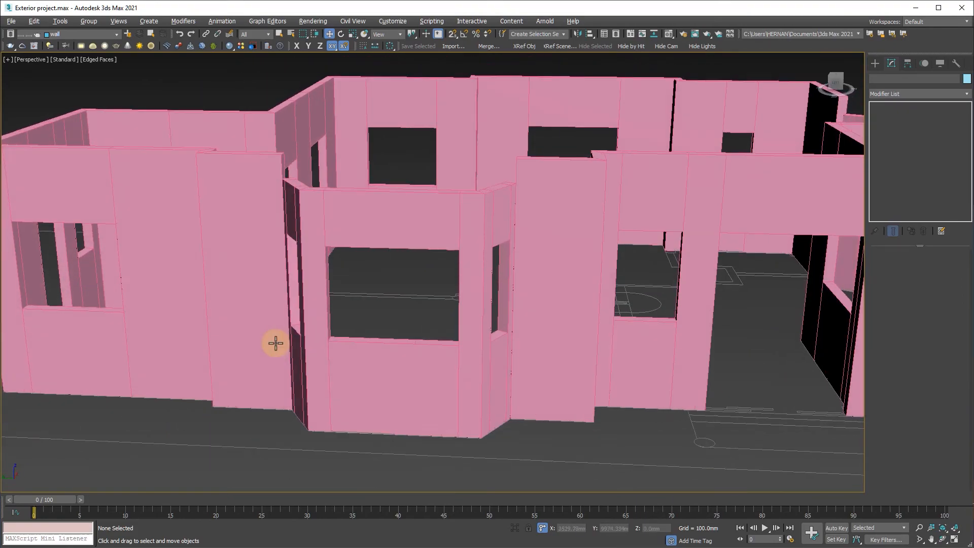
middle_click_drag(420, 249, 415, 285)
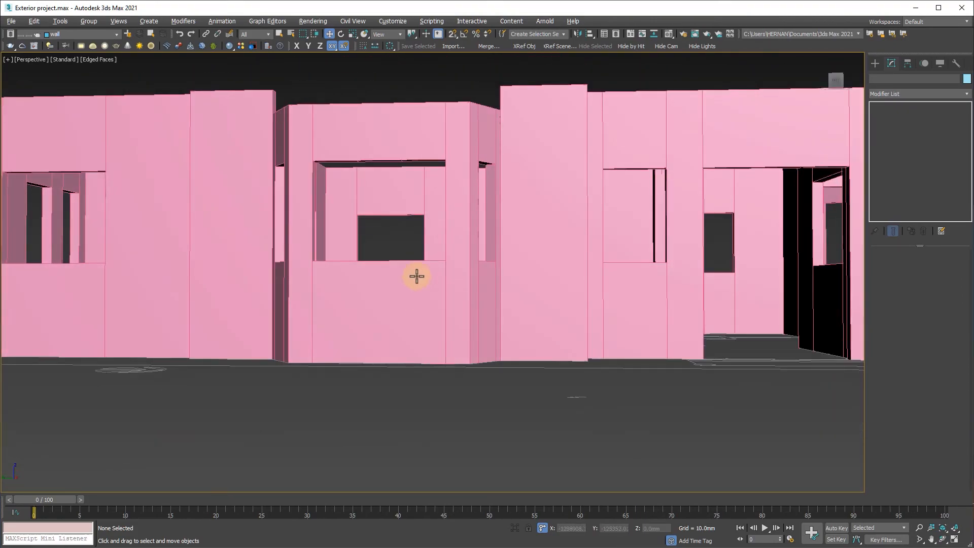
middle_click_drag(367, 170, 364, 288)
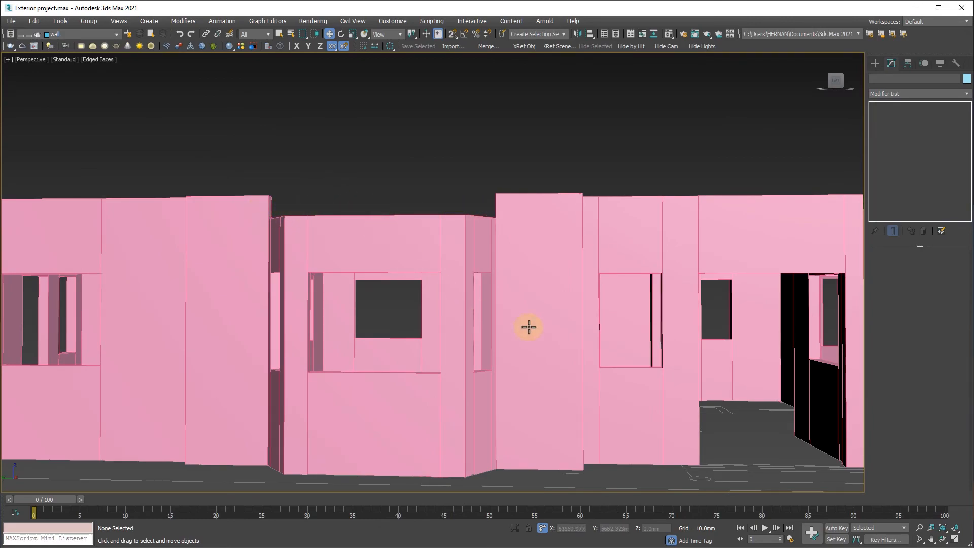
middle_click_drag(528, 326, 473, 328)
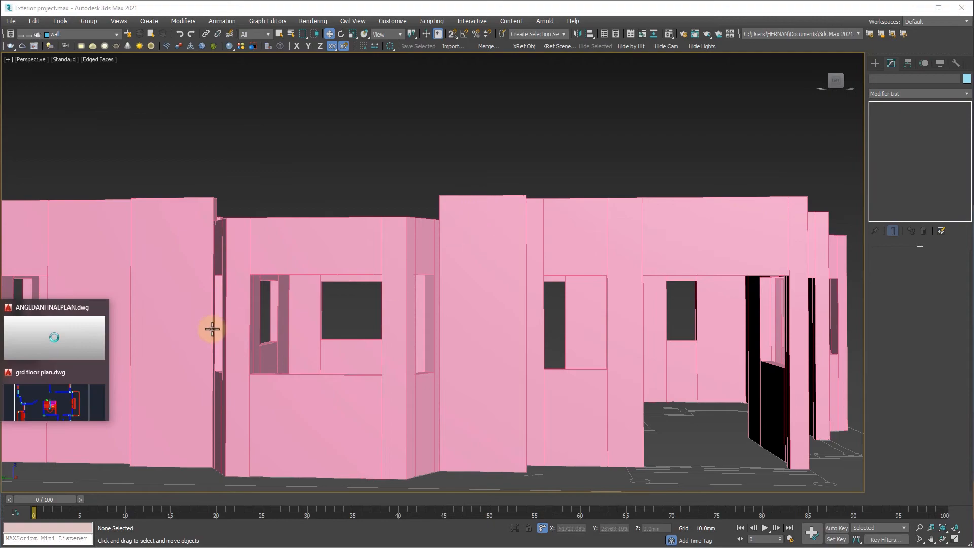
Switch to ANGEDANFINALPLAN.dwg in AutoCAD and examine the elevation around the bay window's top and the top of the roof beam.
left_click(63, 342)
scroll(519, 363, "down", 6)
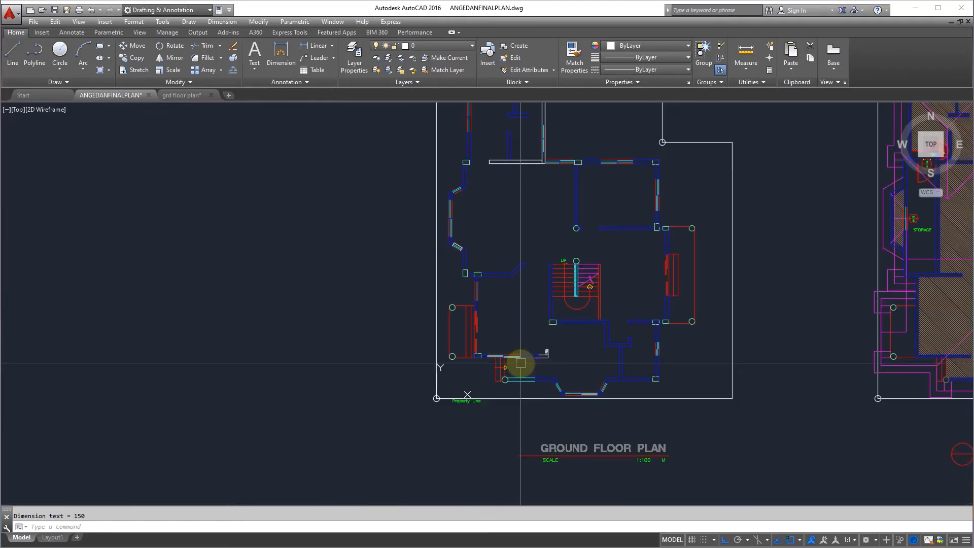
middle_click_drag(555, 231, 471, 431)
scroll(487, 289, "up", 3)
scroll(457, 363, "up", 4)
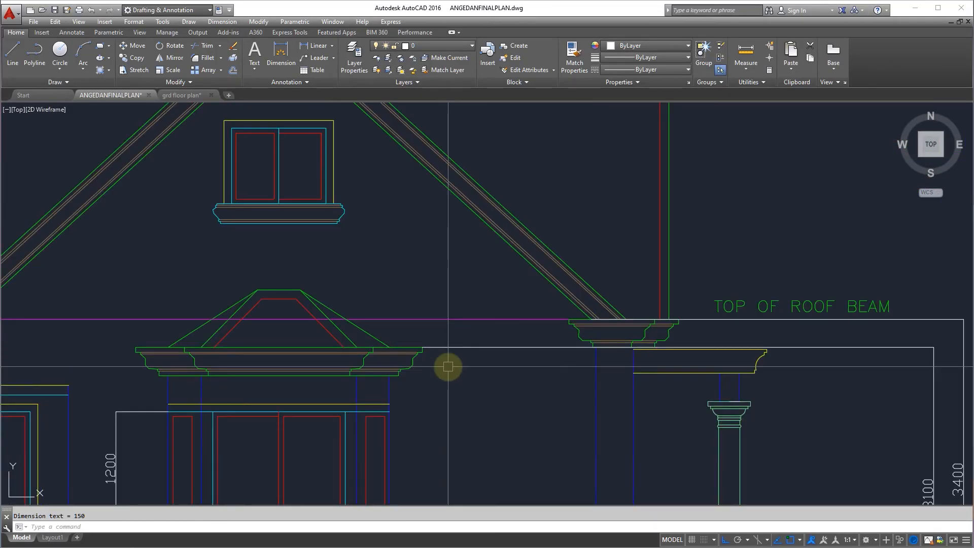
scroll(130, 342, "down", 4)
middle_click_drag(777, 352, 402, 337)
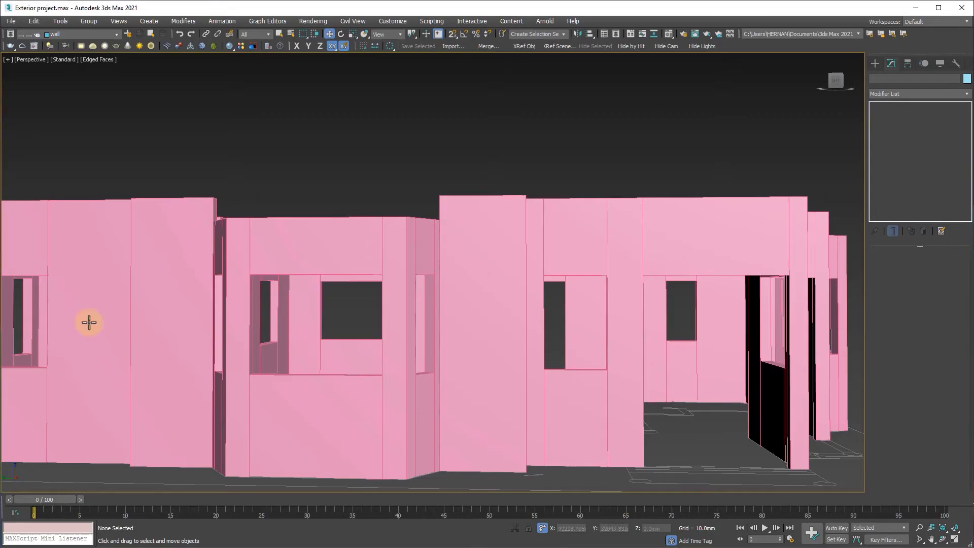
Return to 3ds Max and examine from above where both bay windows' top edges meet the higher main walls.
mouse_move(391, 309)
middle_mouse_down("alt")
mouse_move(376, 311)
mouse_move(380, 385)
mouse_move(425, 251)
middle_mouse_up("alt")
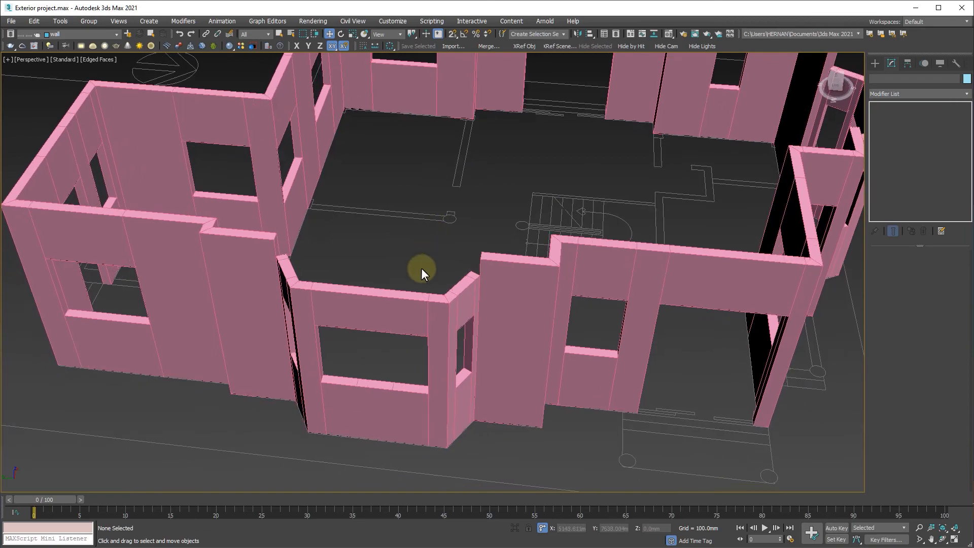
scroll(418, 296, "up", 2)
scroll(408, 306, "up", 2)
scroll(406, 308, "down", 5)
middle_click_drag(643, 345, 568, 360, "alt")
middle_click_drag(568, 361, 632, 361)
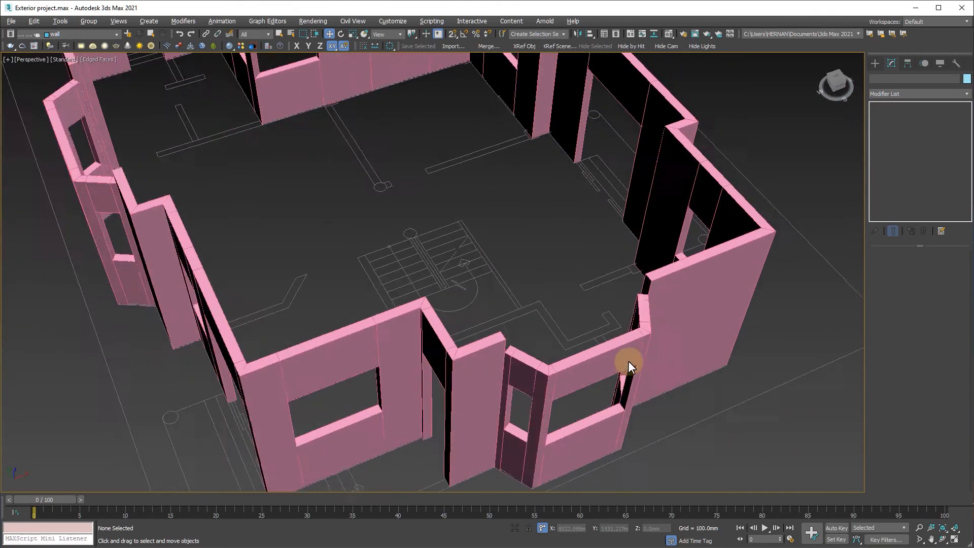
scroll(515, 385, "up", 5)
scroll(667, 341, "up", 1)
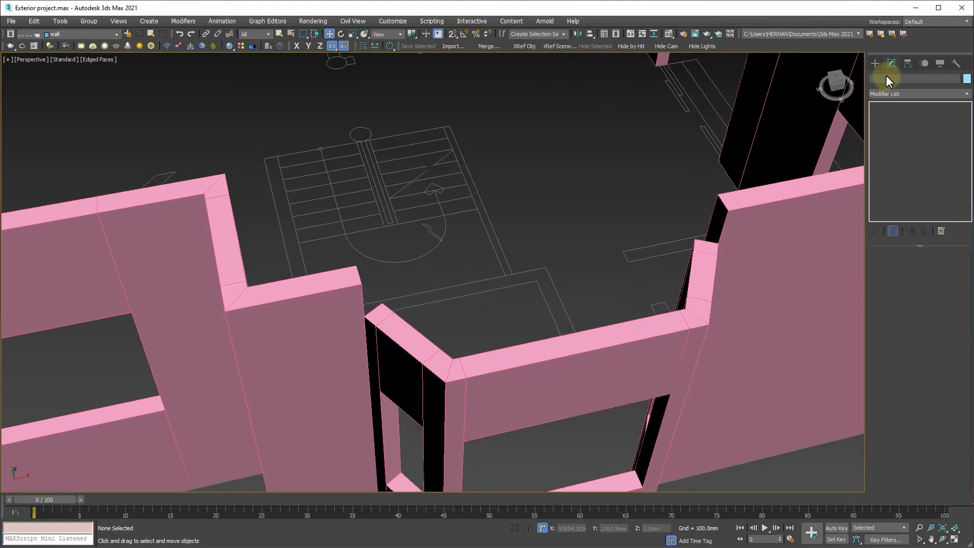
Choose the Line spline tool and turn off Start New Shape so that all drawn lines belong to one shape.
left_click(876, 63)
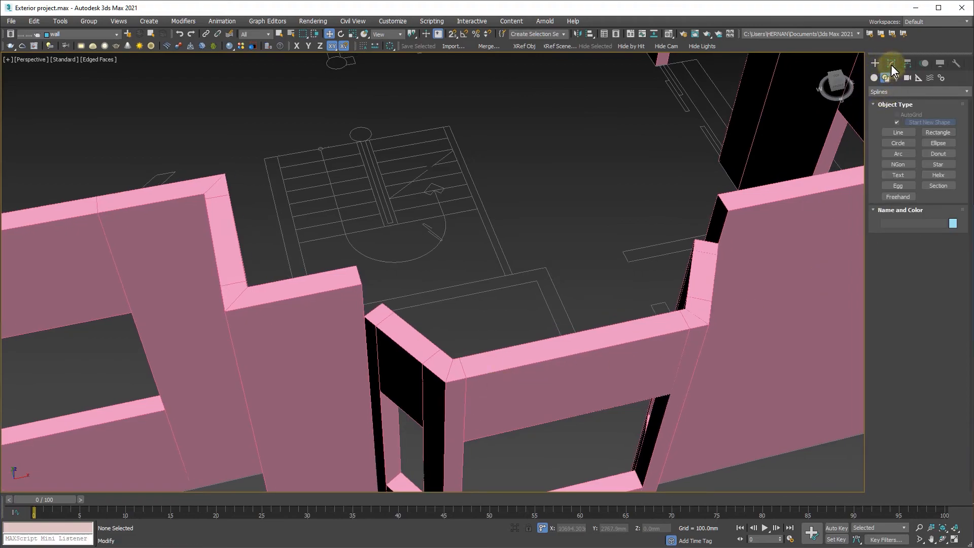
left_click(896, 133)
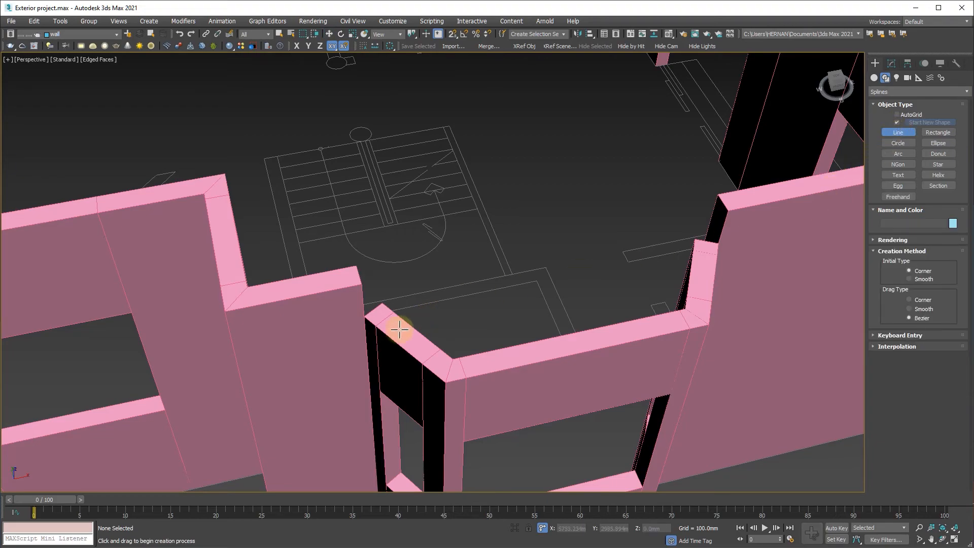
scroll(467, 309, "down", 7)
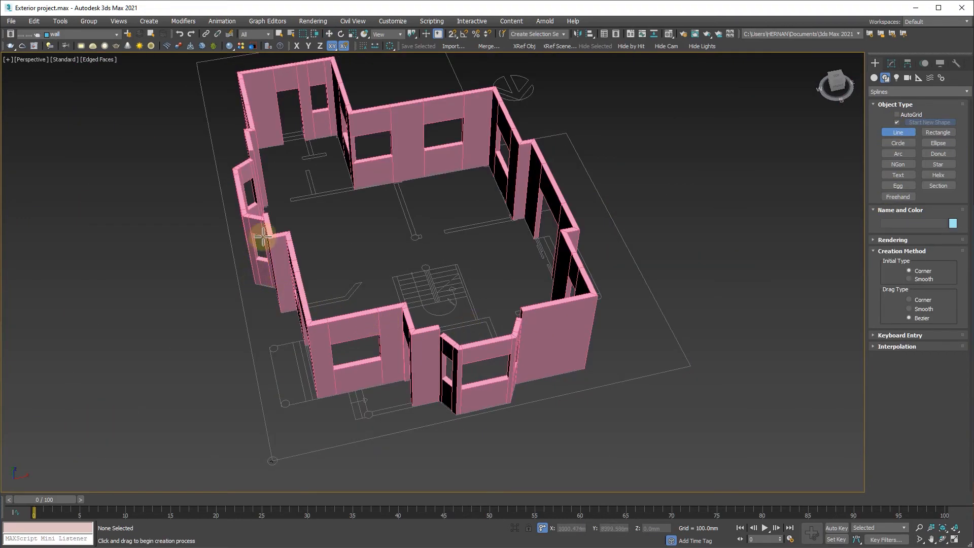
middle_click_drag(355, 340, 403, 340, "alt")
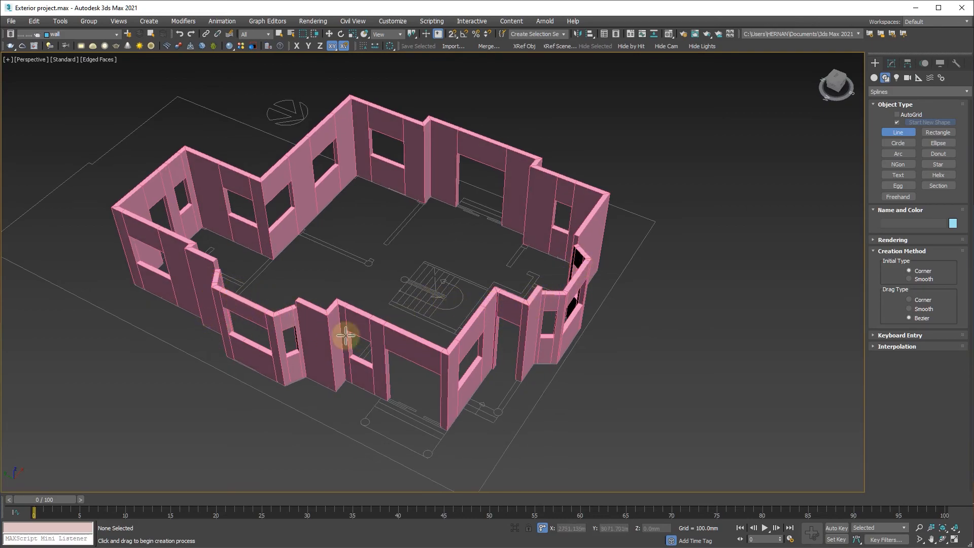
middle_click_drag(585, 394, 528, 391, "alt")
scroll(484, 393, "up", 8)
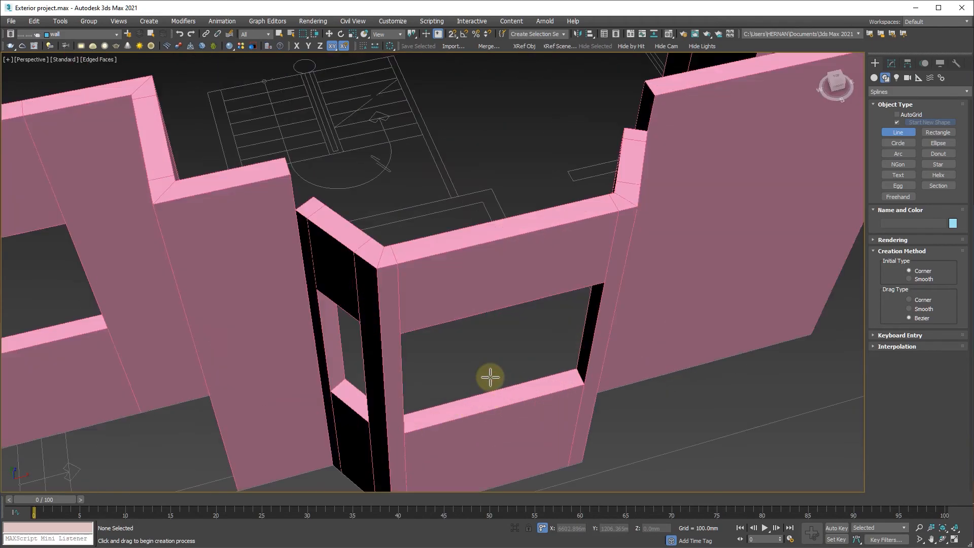
left_click(895, 123)
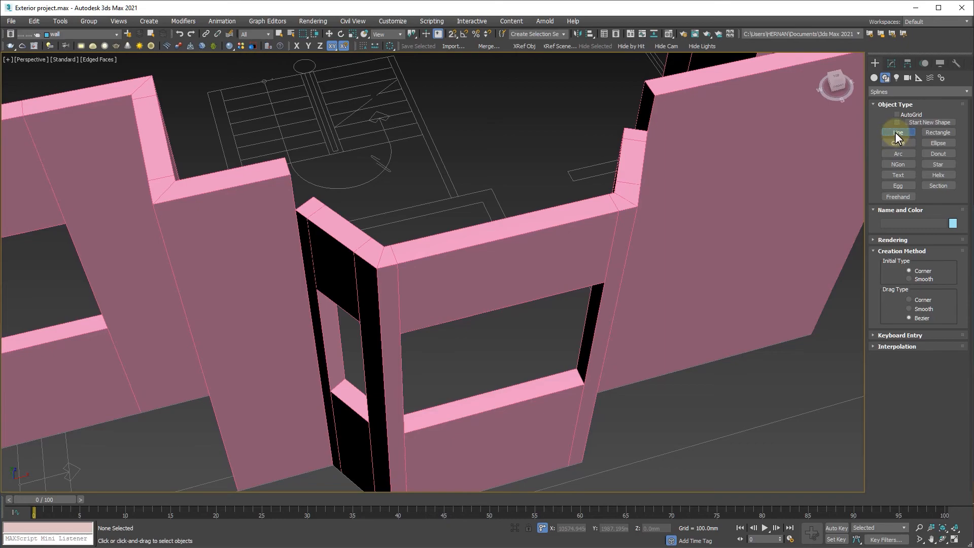
left_click(895, 132)
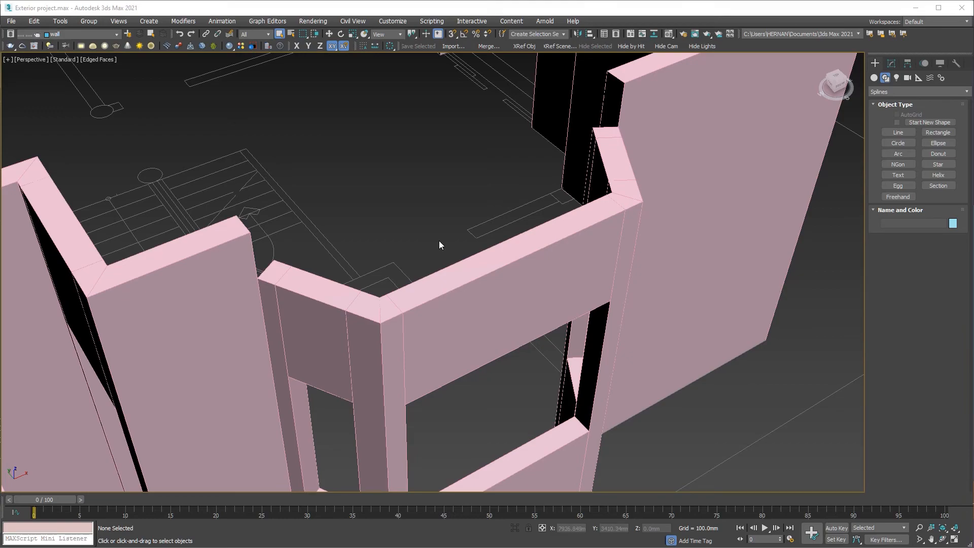
Frame the top of the bay window near the stairs and enable 3D snapping.
middle_click_drag(435, 238, 429, 257)
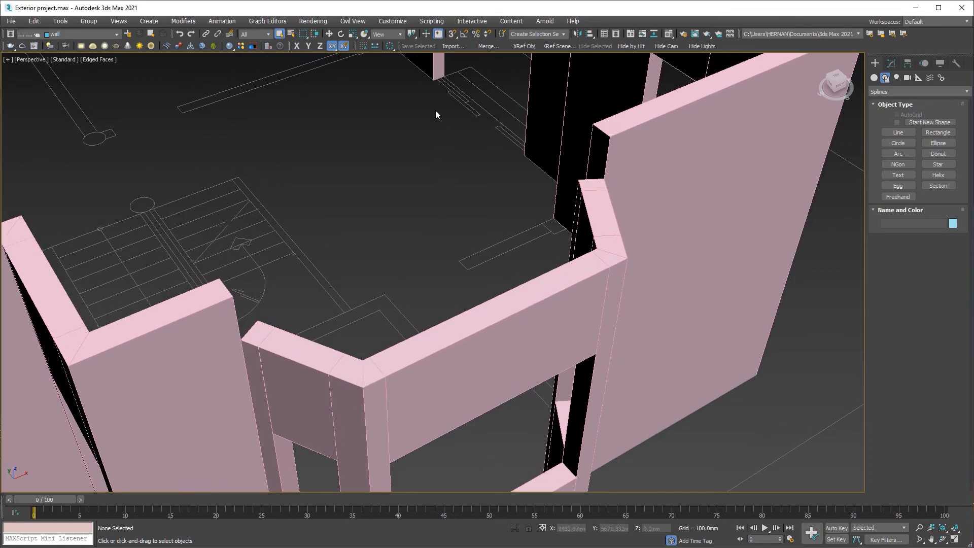
left_click(451, 36)
left_click(452, 36)
left_click(453, 37)
left_click_drag(452, 37, 452, 69)
Draw a straight line across the open back of the stair-side bay window, snapping to its two top wall ends.
left_click(897, 133)
left_click(895, 133)
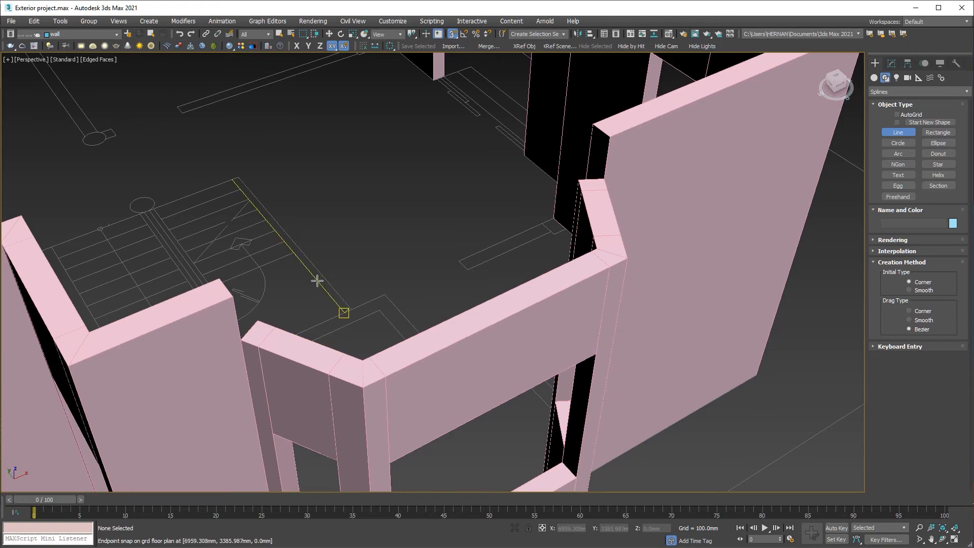
left_click(241, 340)
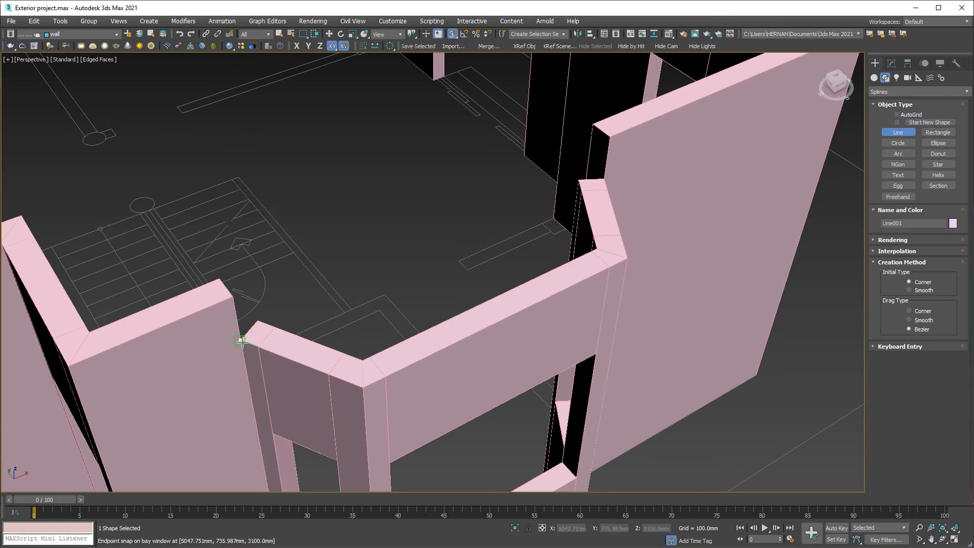
left_click(602, 179)
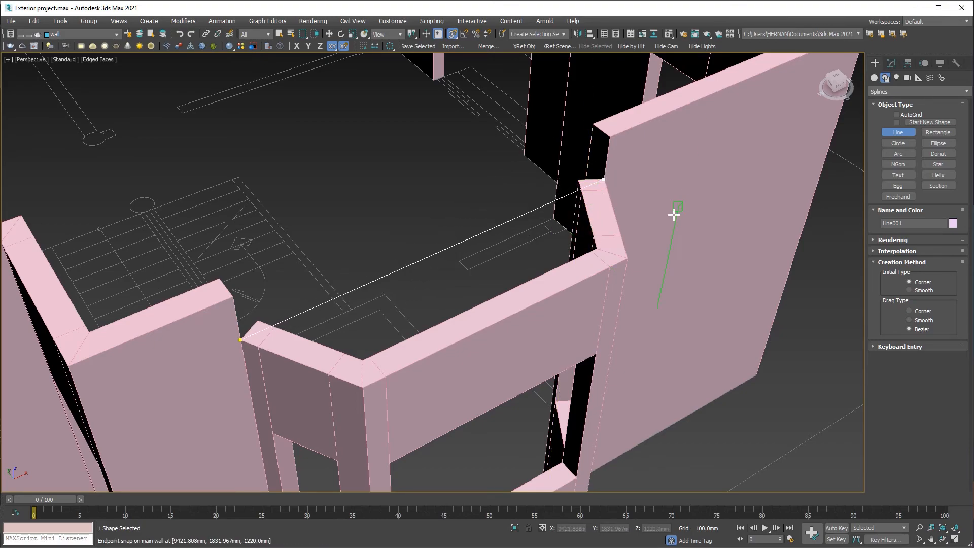
right_click(362, 159)
Add a second line to the same shape across the other bay window's open back, snapping to its top wall ends, and finish drawing.
scroll(371, 168, "down", 5)
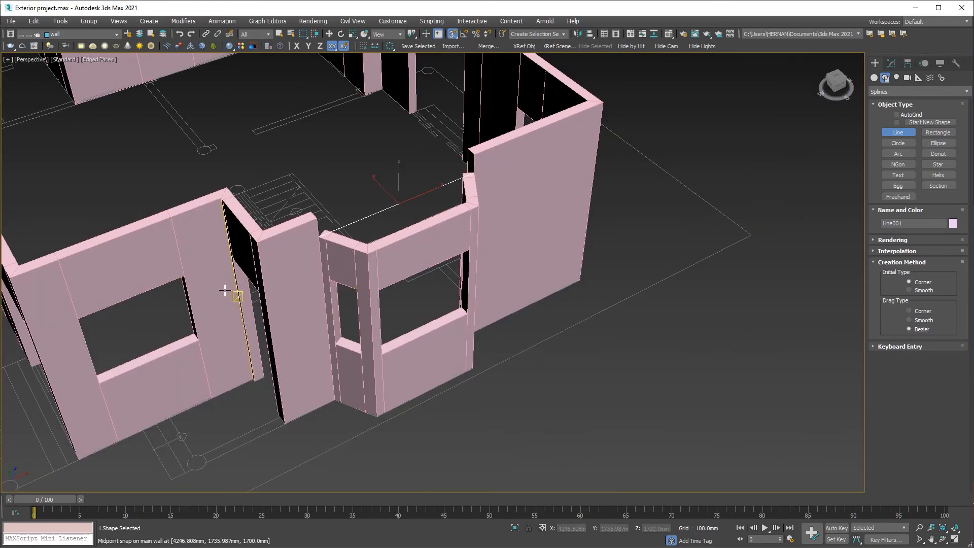
middle_click_drag(208, 272, 568, 320)
scroll(448, 247, "up", 8)
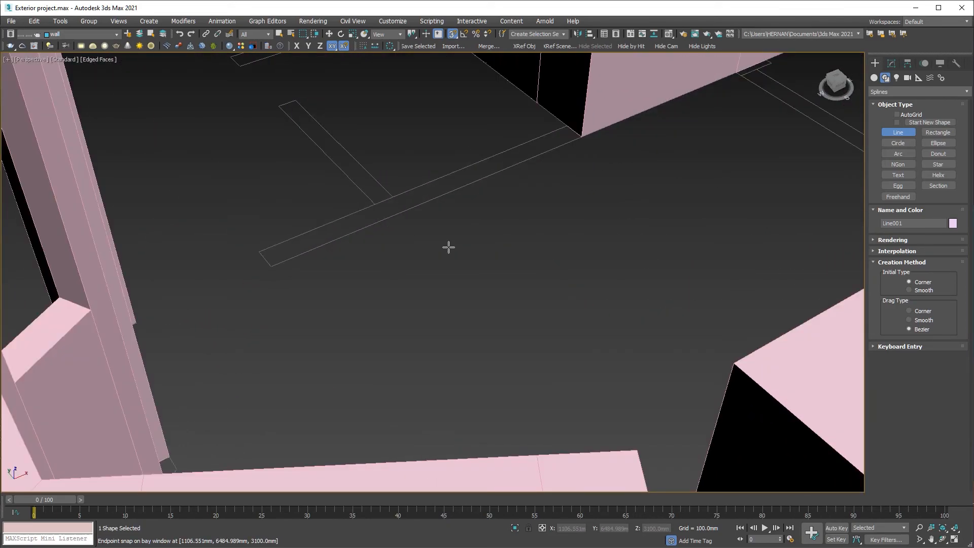
scroll(448, 246, "down", 8)
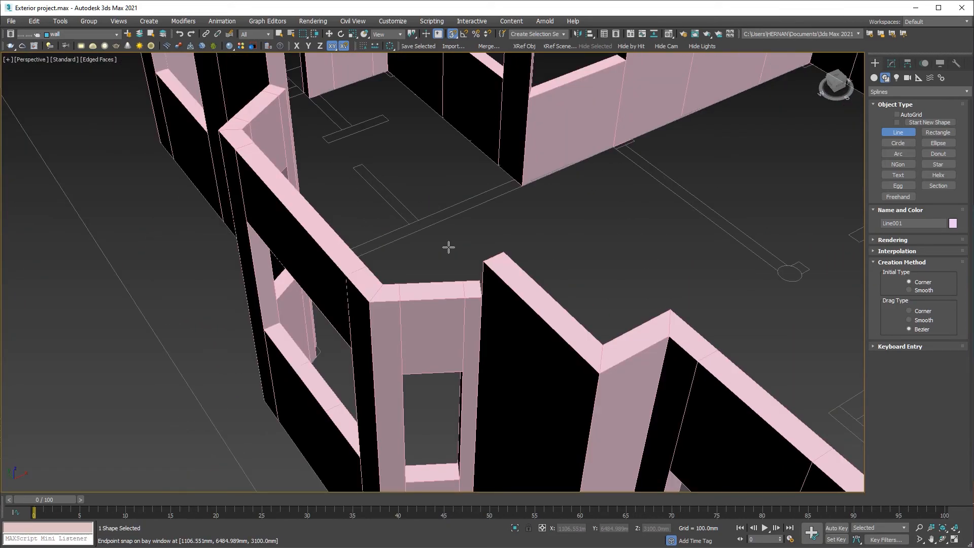
left_click(269, 84)
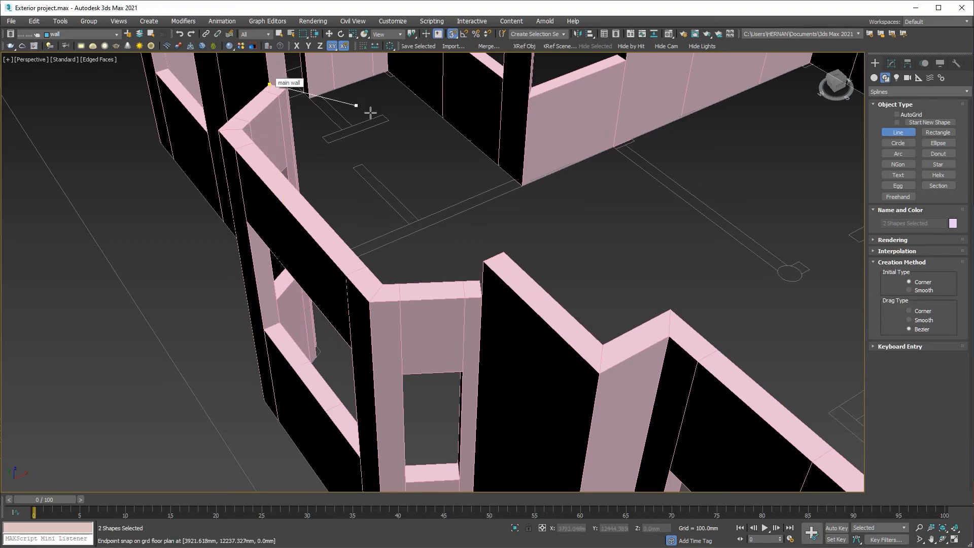
left_click(481, 296)
right_click(419, 158)
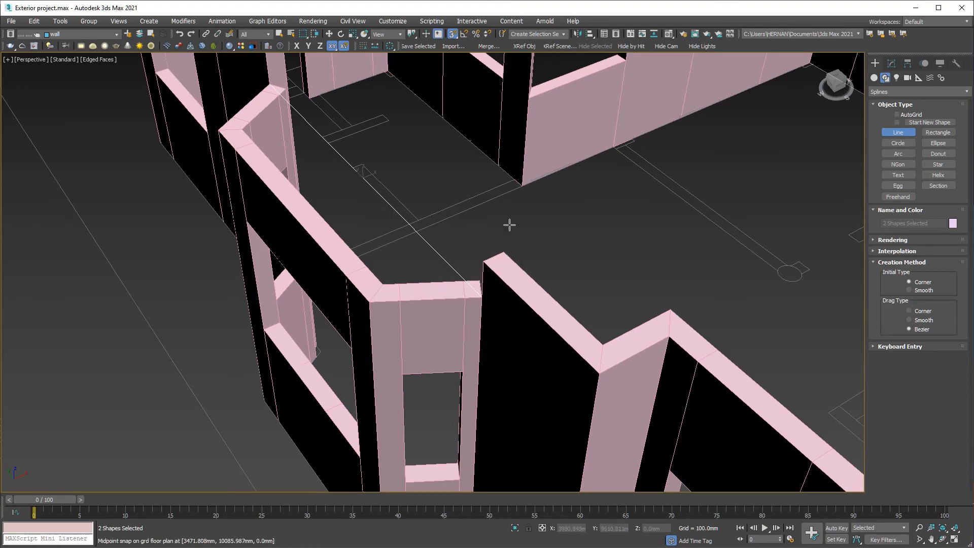
scroll(509, 225, "down", 5)
middle_click_drag(591, 251, 394, 276)
scroll(392, 288, "up", 3)
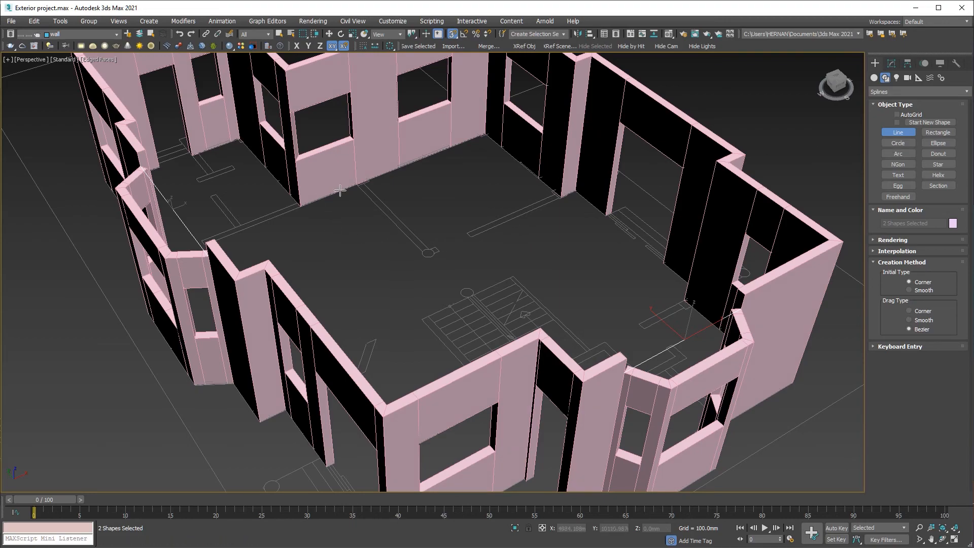
right_click(370, 249)
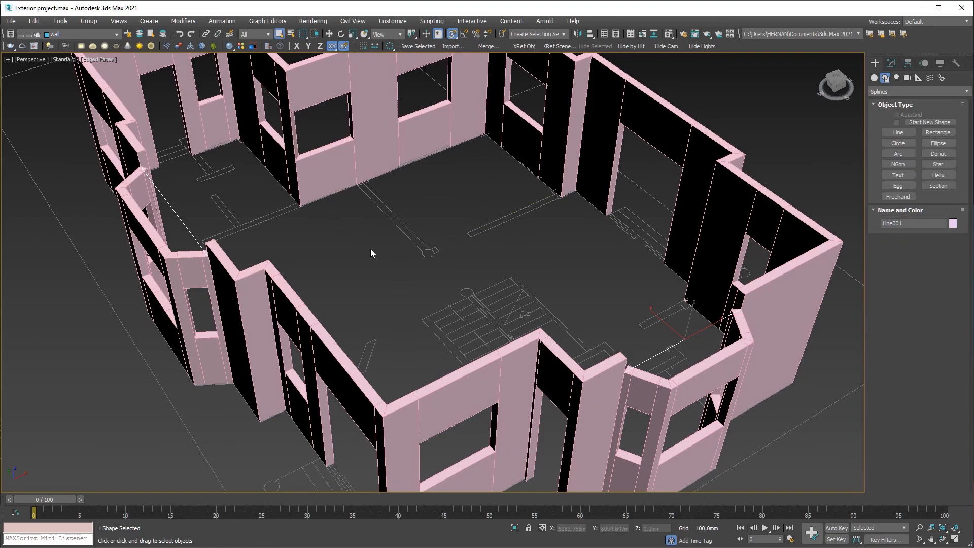
Apply an Extrude modifier to the shape made of the two bay-window lines.
middle_click_drag(400, 334, 432, 339, "alt")
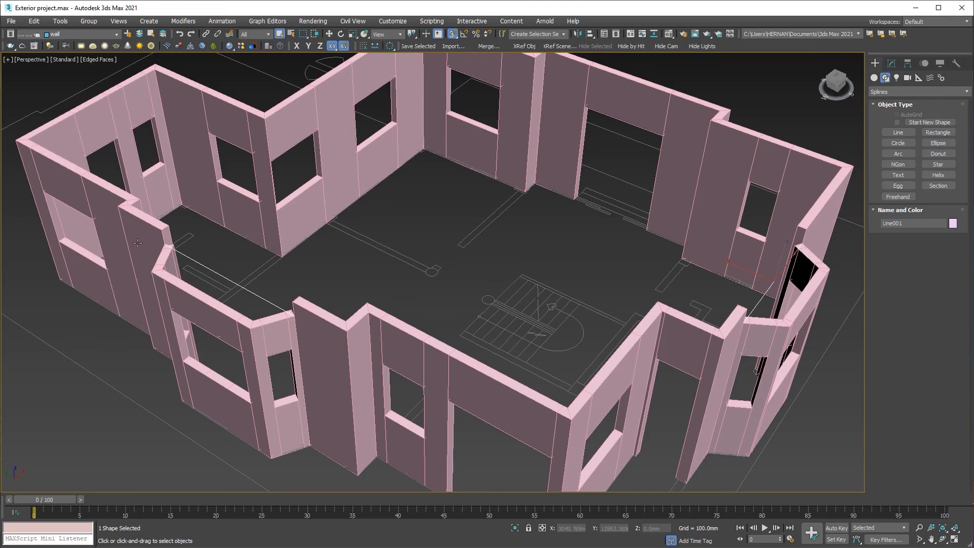
key("ctrl")
key("ctrl")
left_click(892, 64)
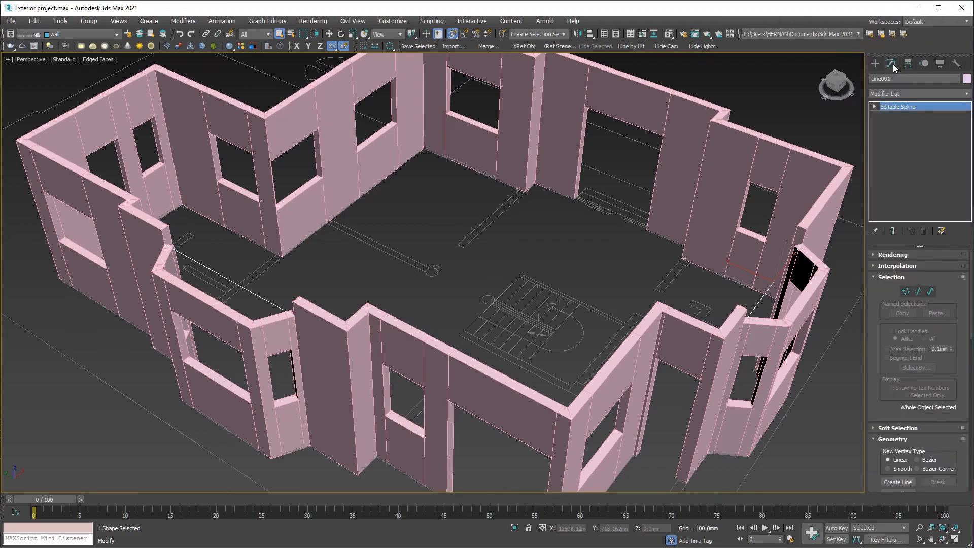
key("ctrl")
left_click(902, 97)
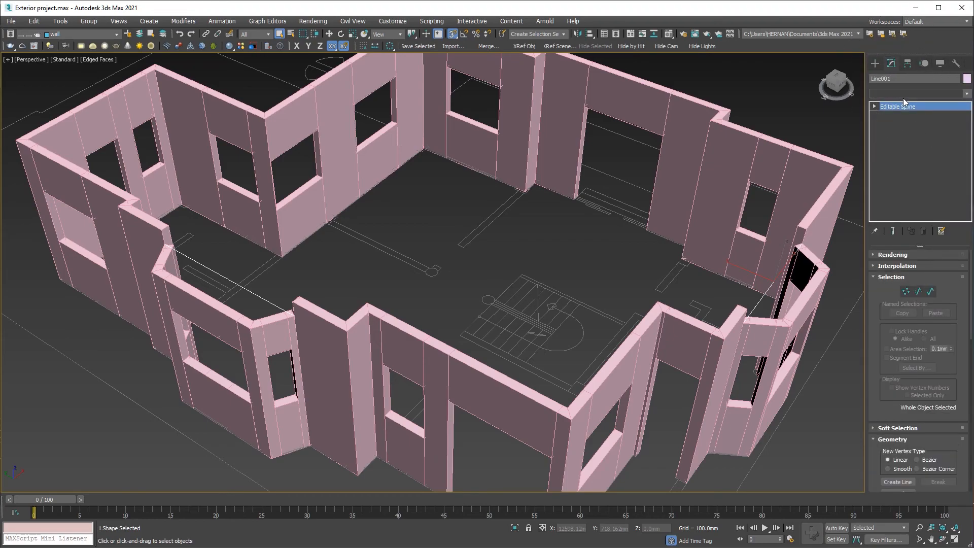
left_click(903, 98)
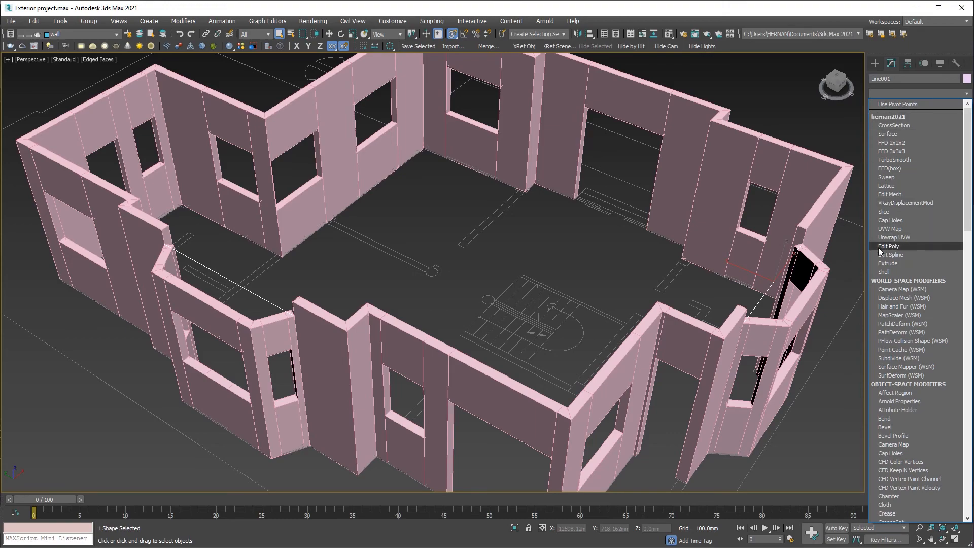
left_click(880, 264)
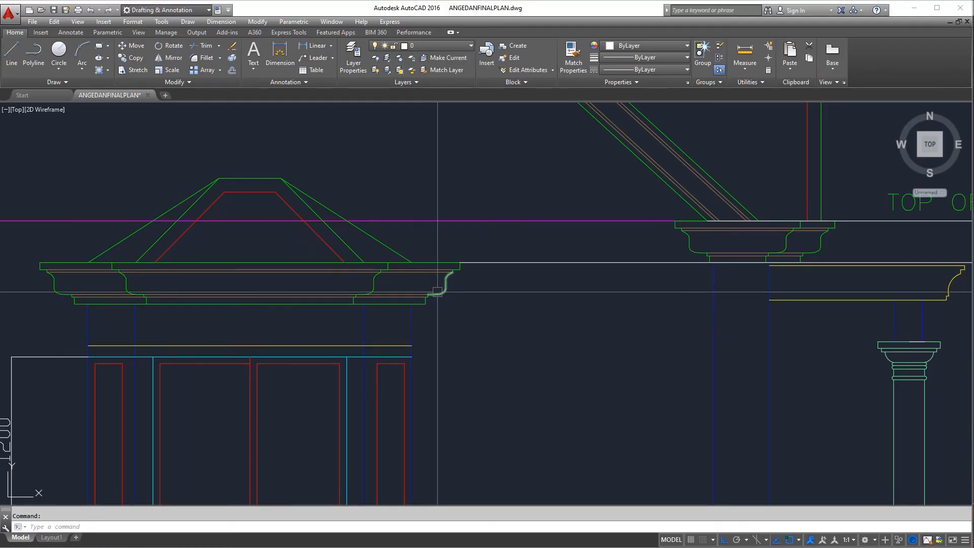
In AutoCAD, dimension the vertical distance from the bay window cornice's top to the top of the roof beam, then return to 3ds Max.
type("dli")
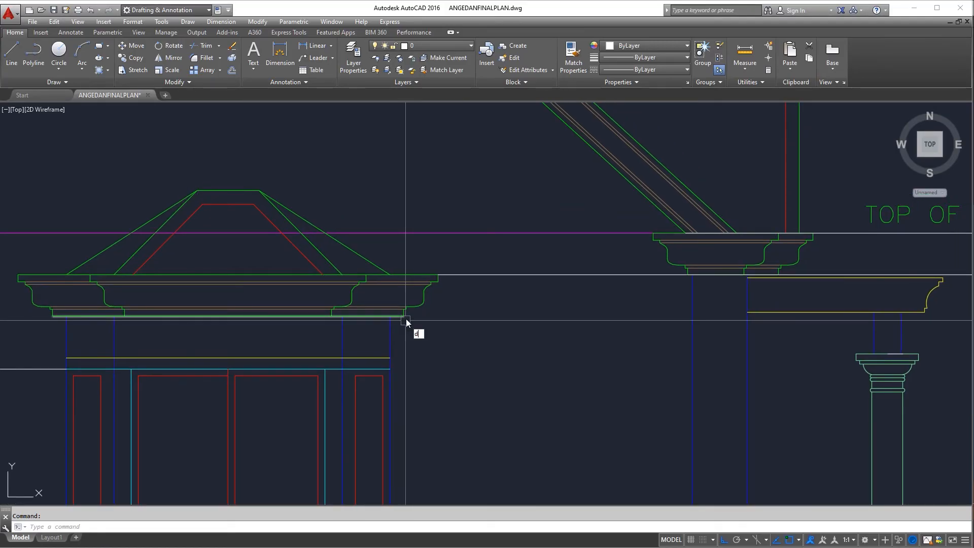
key("Return")
left_click(437, 275)
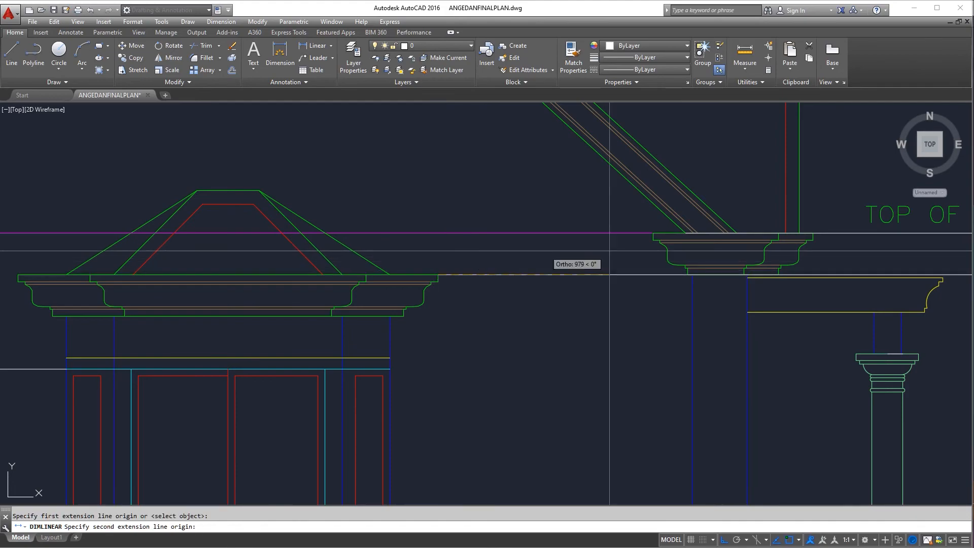
left_click(652, 233)
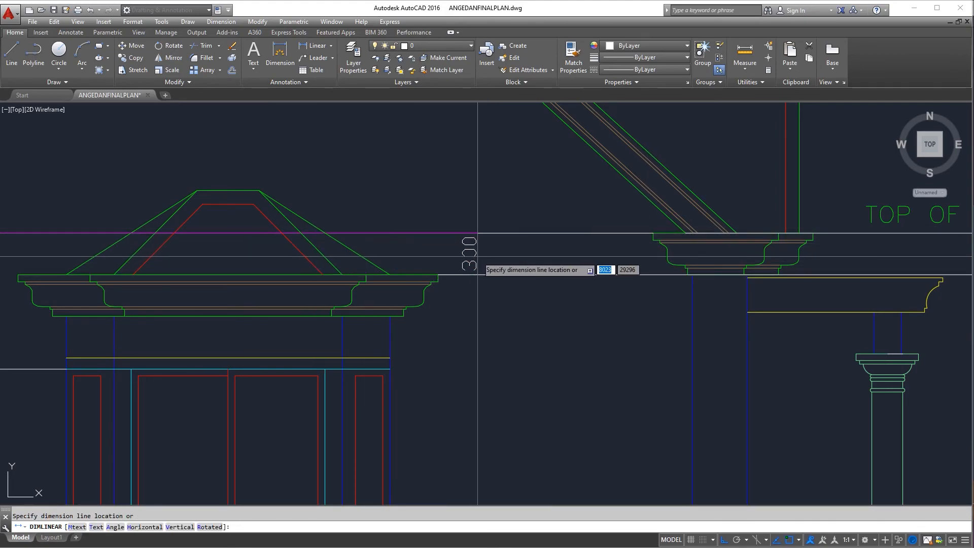
left_click(477, 287)
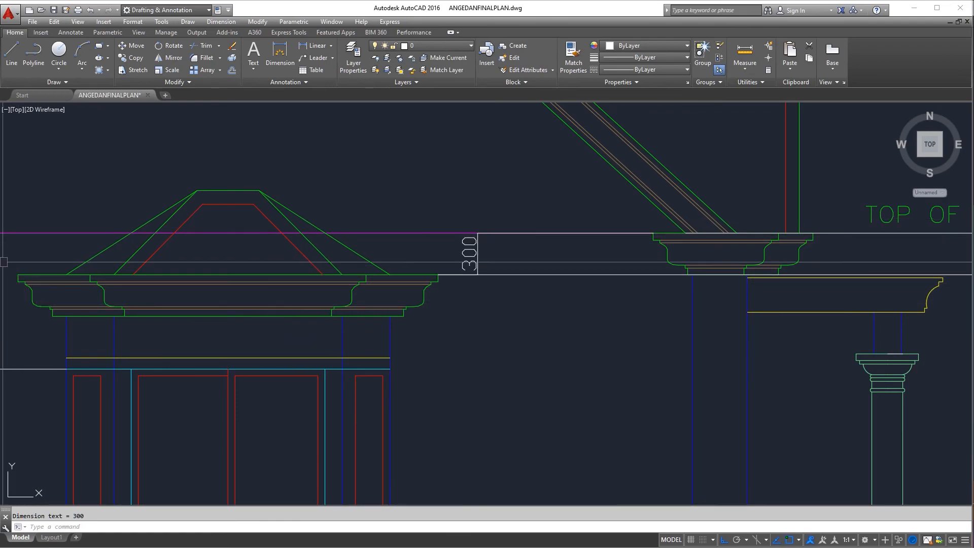
mouse_move(1, 337)
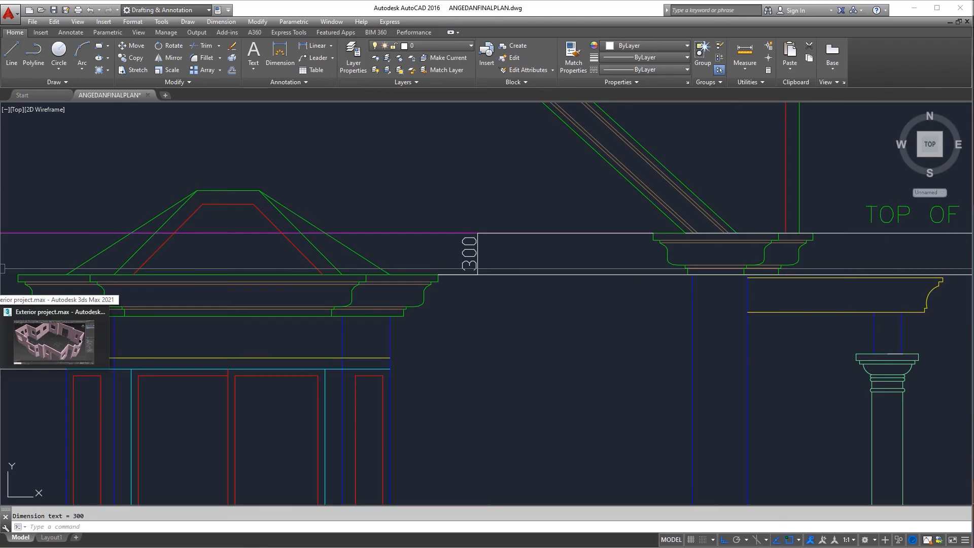
left_click(53, 339)
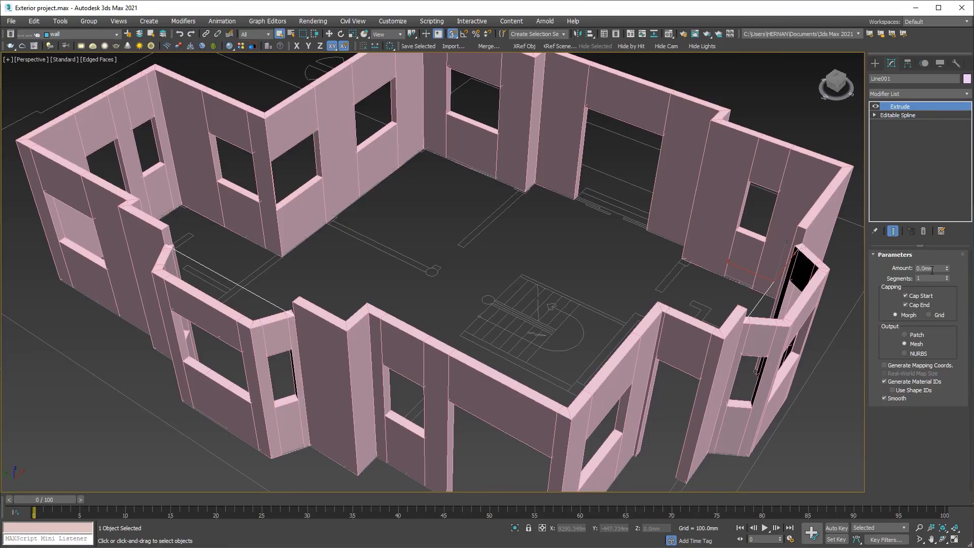
Set the extrusion amount of the bay-window lines to 300 mm and turn off the start and end caps.
type("300")
key("Return")
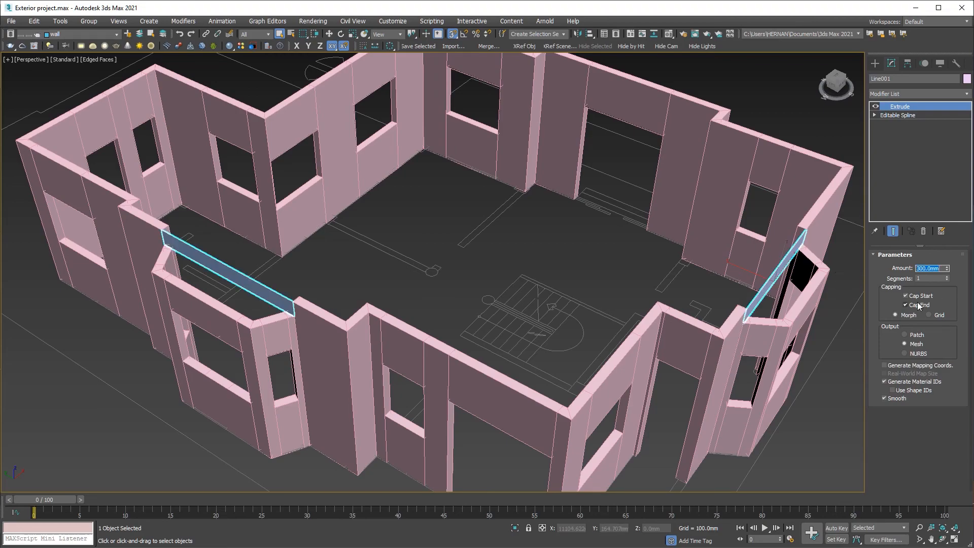
left_click(907, 297)
left_click(904, 304)
Add a Shell modifier to the extruded lines with an outer amount of 0 mm and an inner amount of 150 mm.
left_click(965, 94)
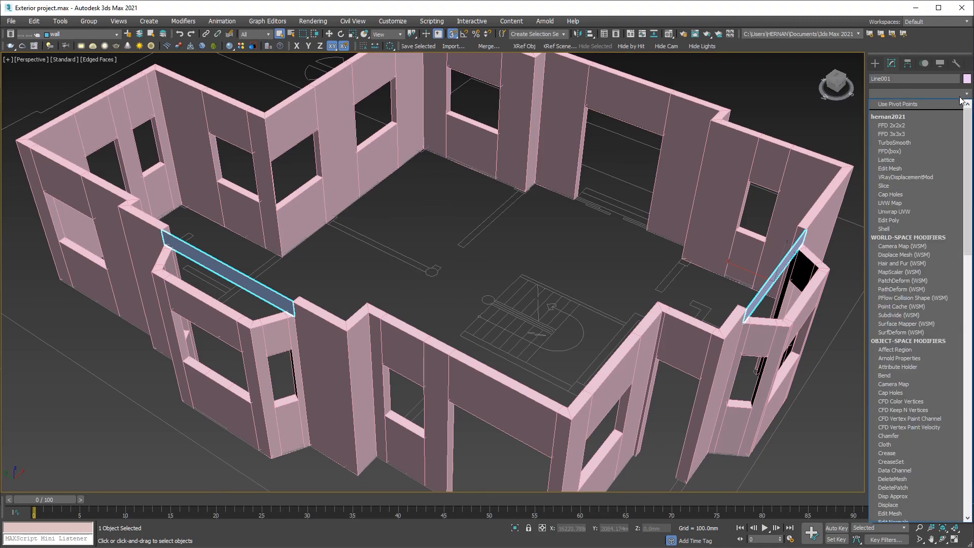
key("s")
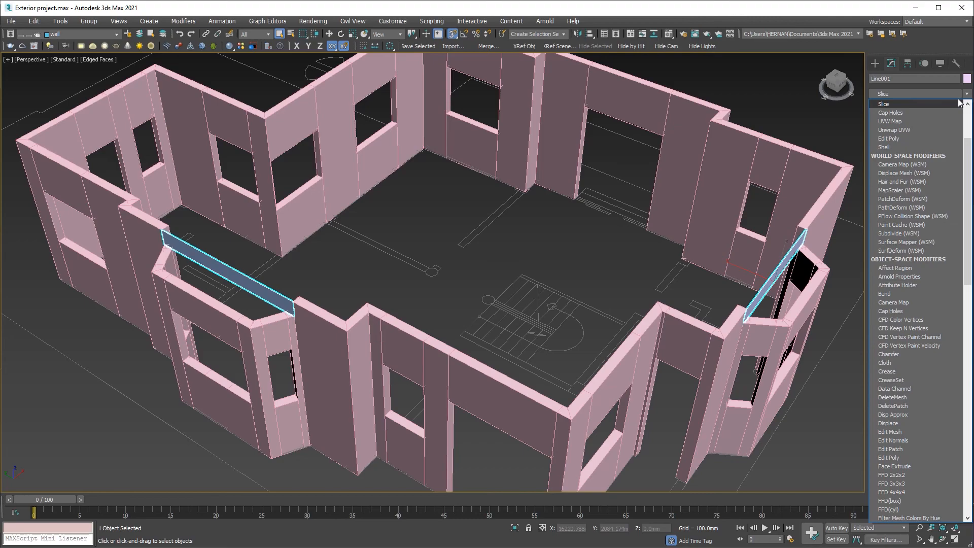
left_click(884, 147)
scroll(729, 290, "up", 6)
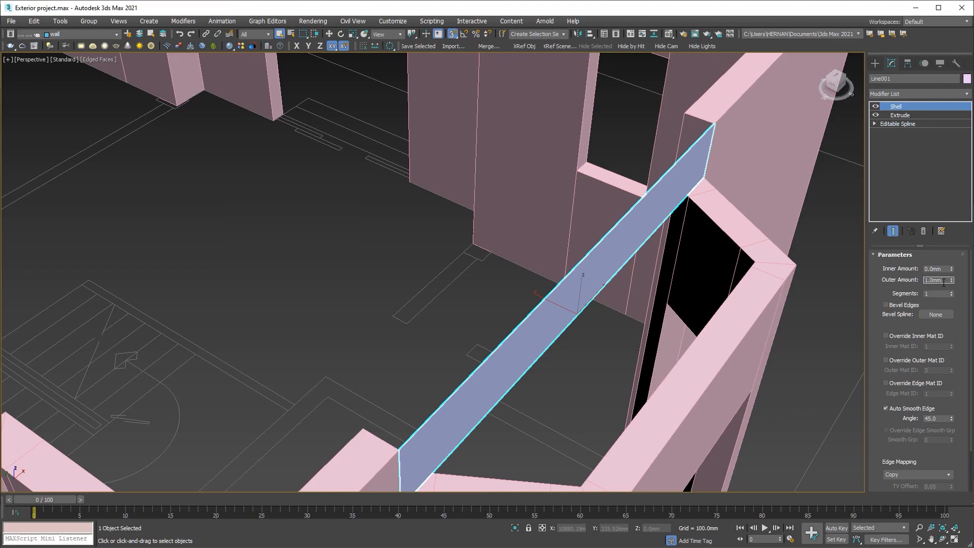
type("0")
key("Return")
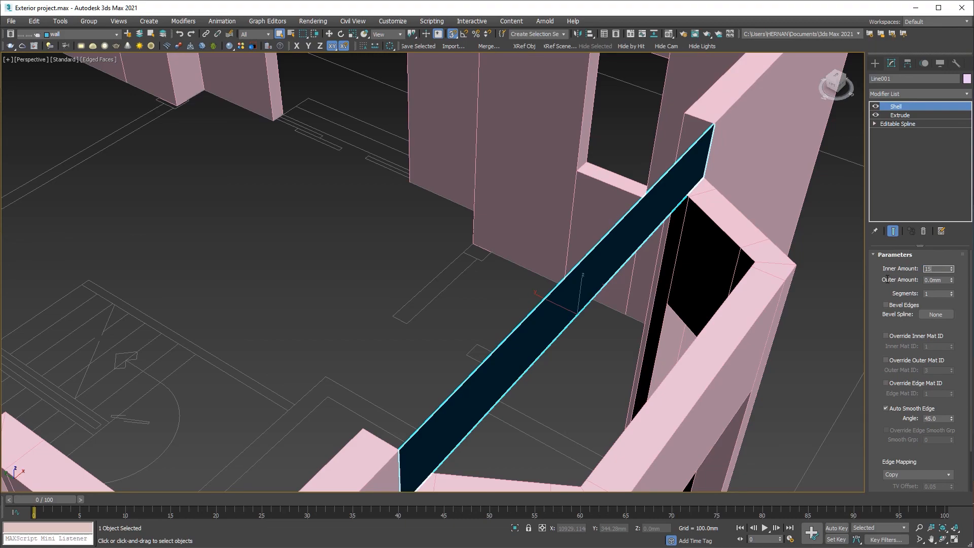
key("Return")
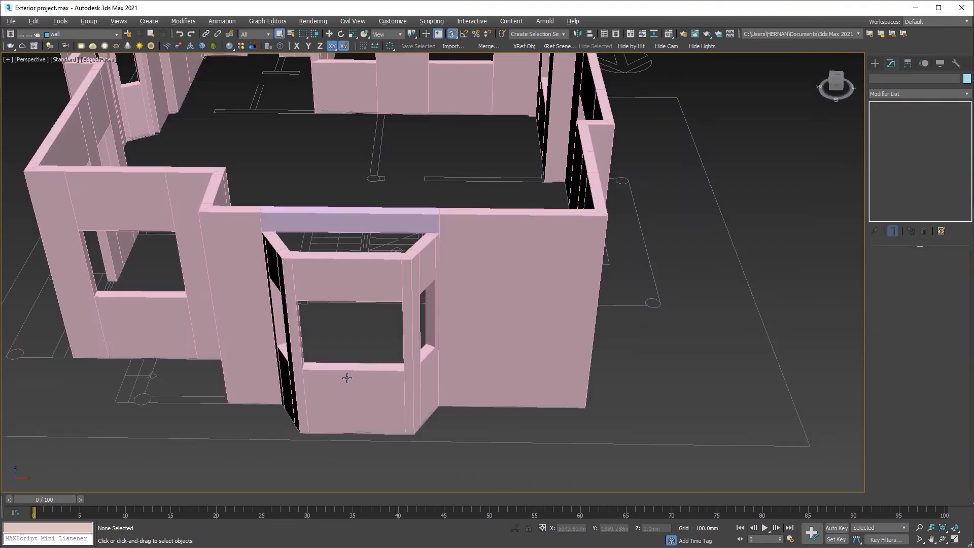
Examine how the new wall pieces above the bay windows meet the main wall, and check the wall layer's color.
middle_click_drag(348, 377, 591, 406, "alt")
scroll(476, 320, "up", 5)
scroll(325, 274, "down", 5)
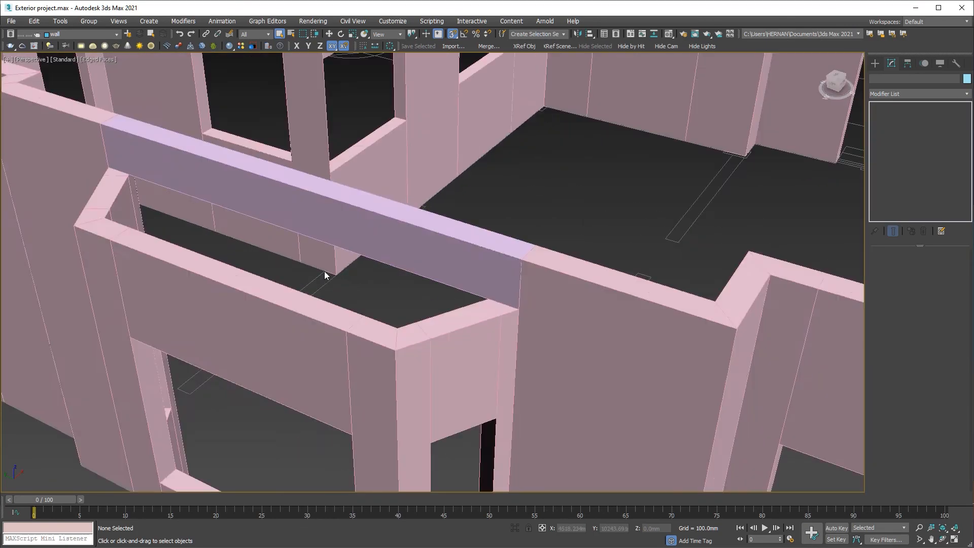
middle_click_drag(215, 224, 348, 301)
scroll(348, 298, "up", 3)
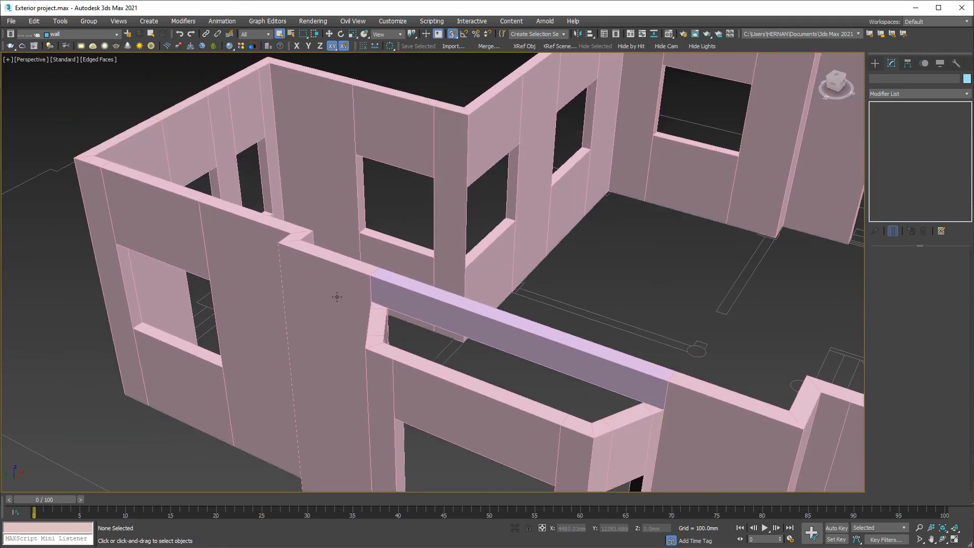
scroll(339, 292, "down", 5)
scroll(355, 299, "up", 8)
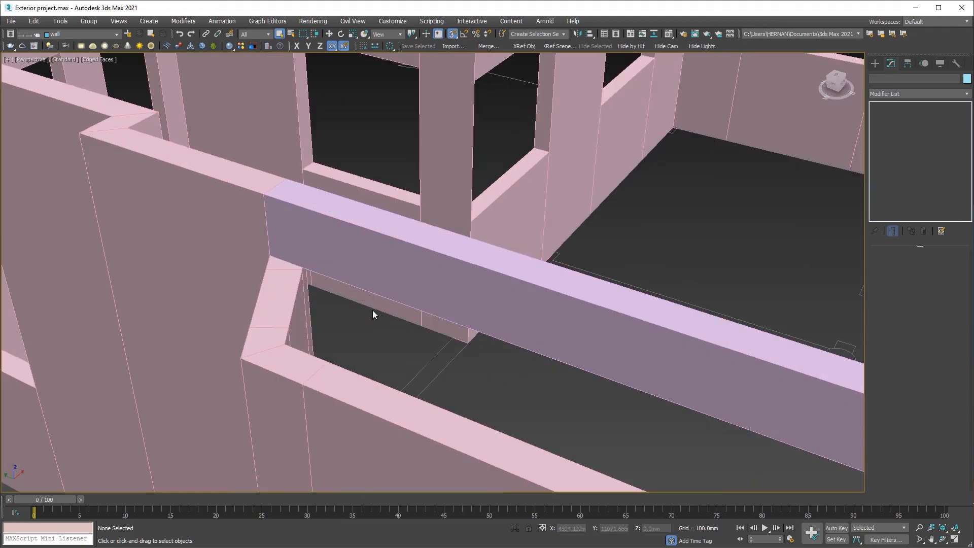
left_click(80, 35)
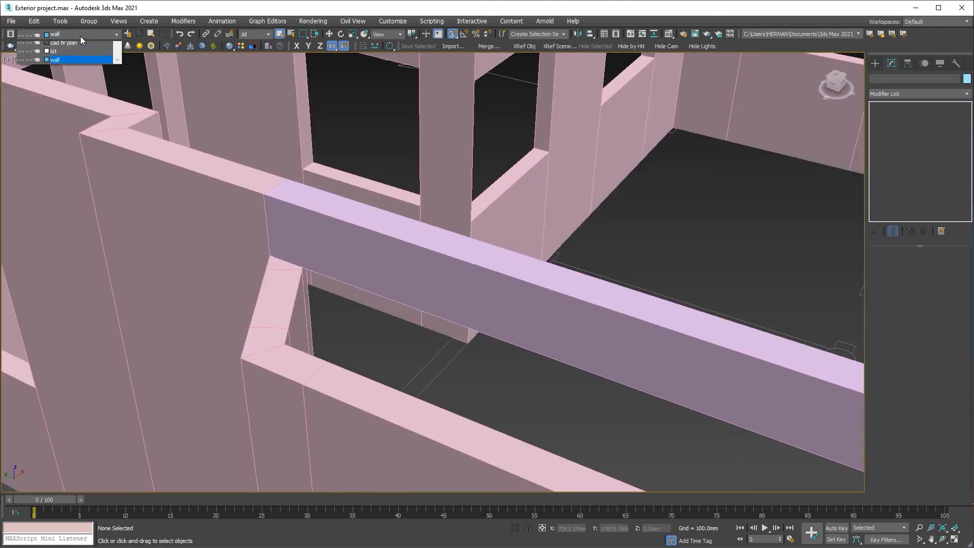
key("ctrl")
key("ctrl")
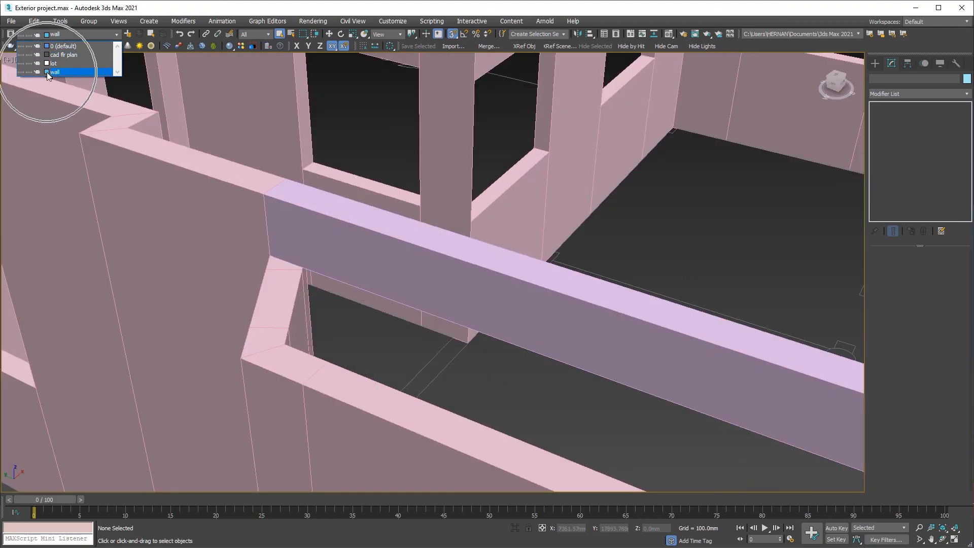
left_click(131, 87)
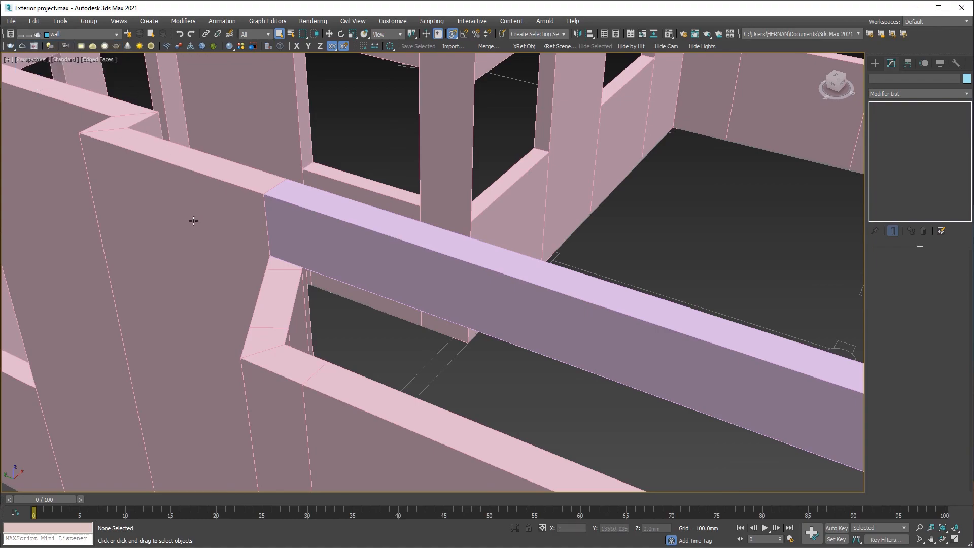
Make the bay-top wall pieces, main wall and bay window walls take their display color from the wall layer, then deselect them.
scroll(194, 220, "down", 5)
middle_click_drag(592, 362, 507, 319)
scroll(533, 274, "up", 4)
left_click(532, 217)
scroll(536, 221, "down", 3)
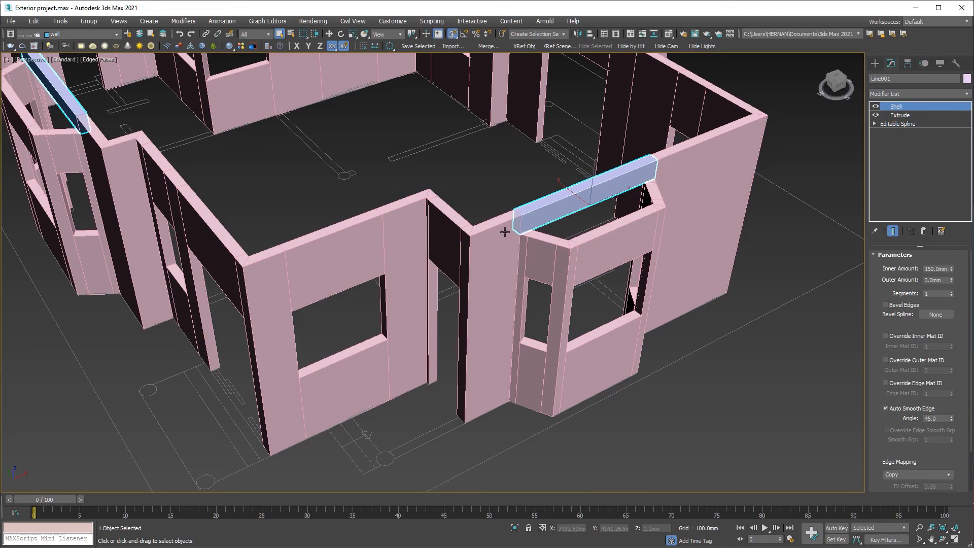
left_click(495, 238, "ctrl")
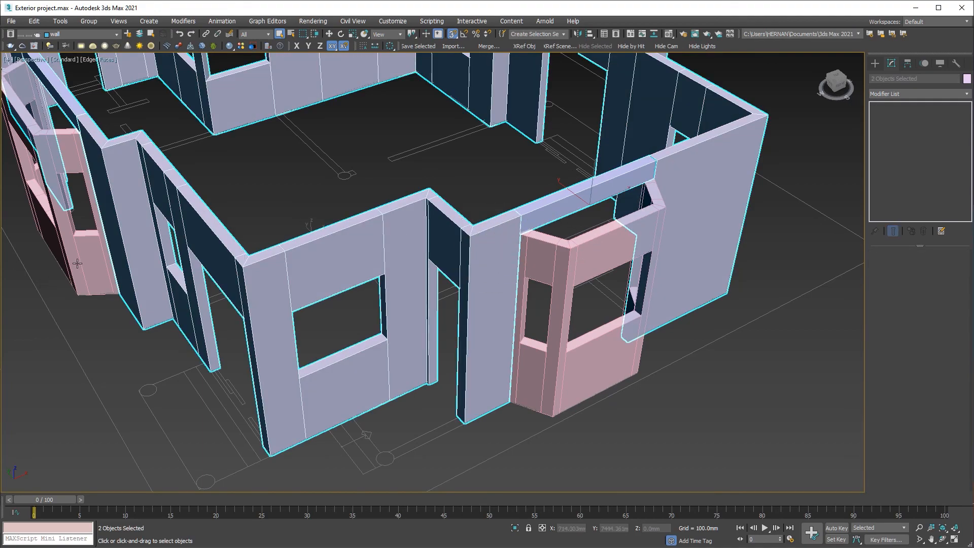
left_click(77, 261, "ctrl")
scroll(271, 303, "down", 4)
middle_click_drag(296, 297, 312, 314)
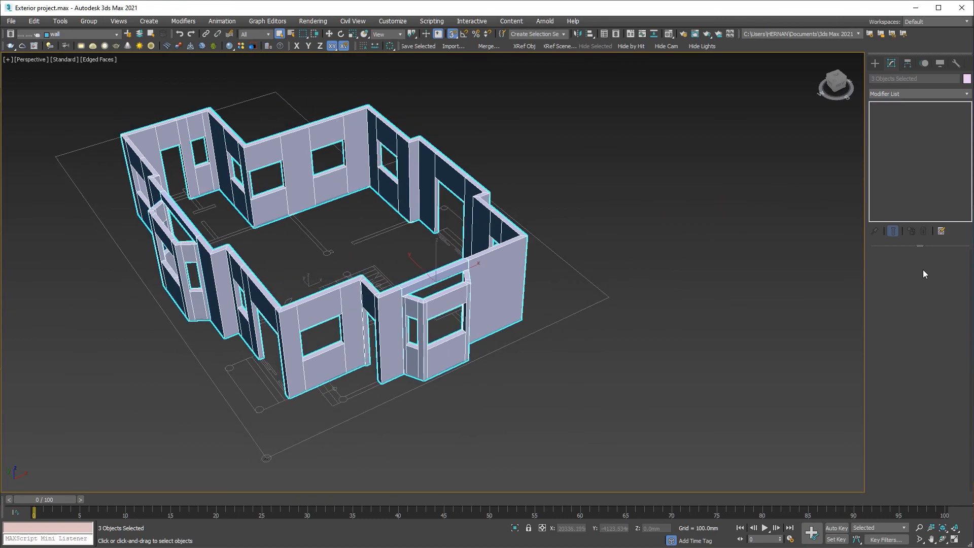
left_click(967, 80)
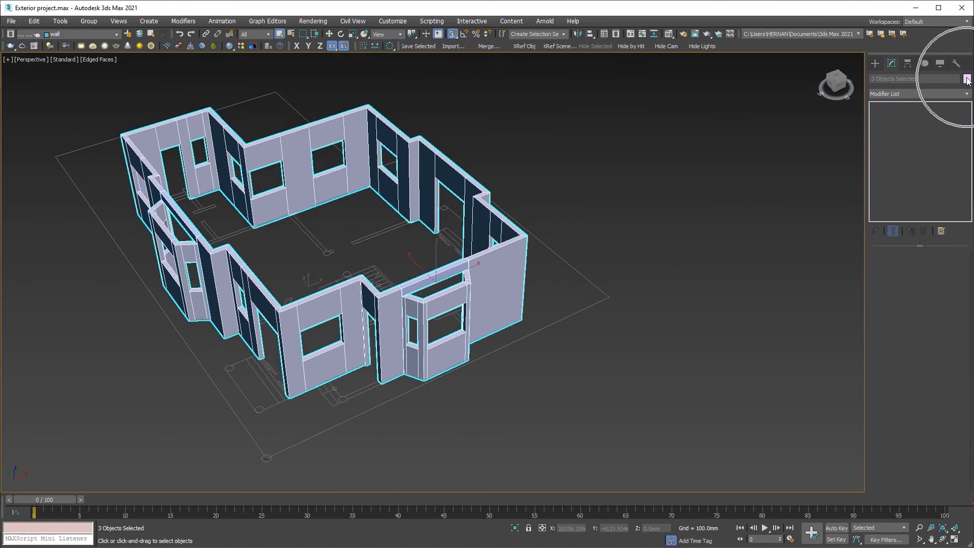
left_click(967, 81)
left_click(968, 83)
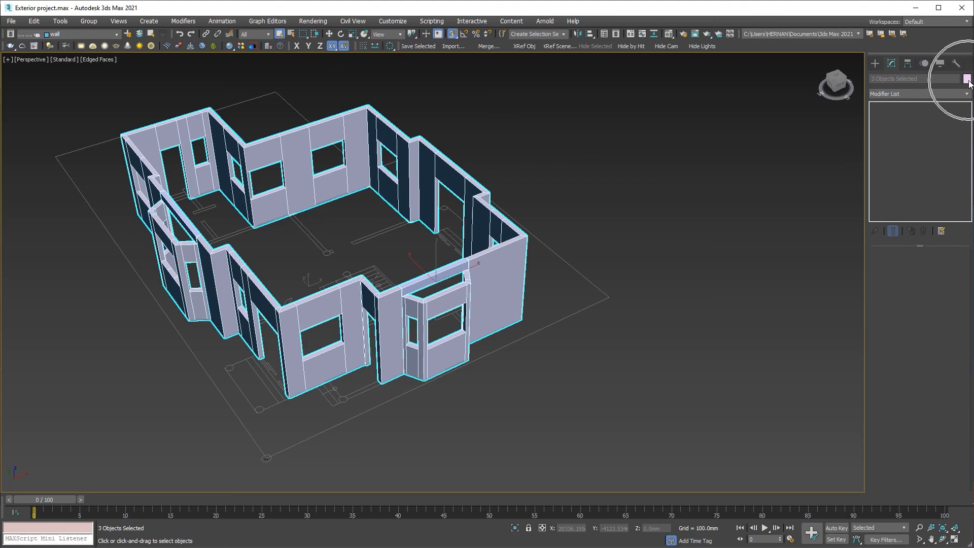
left_click(968, 83)
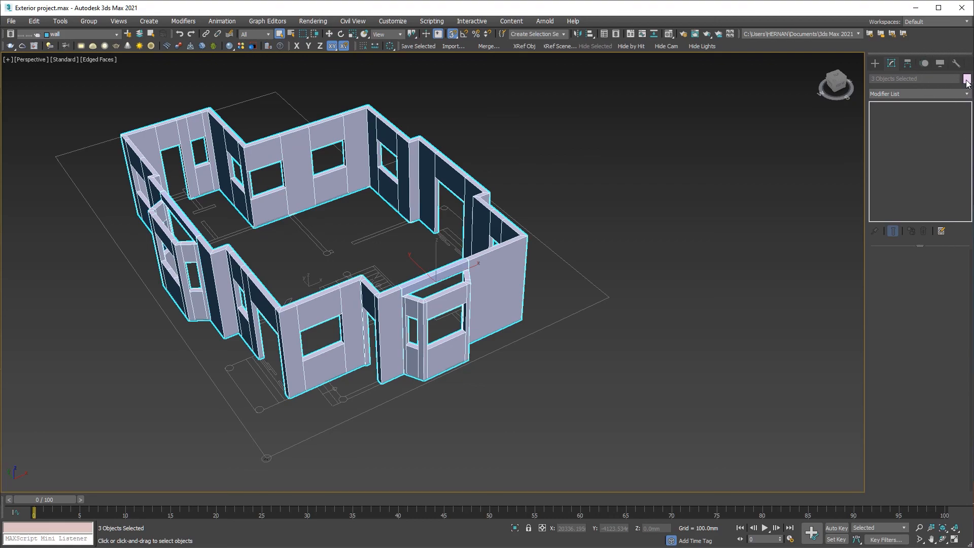
left_click(628, 320)
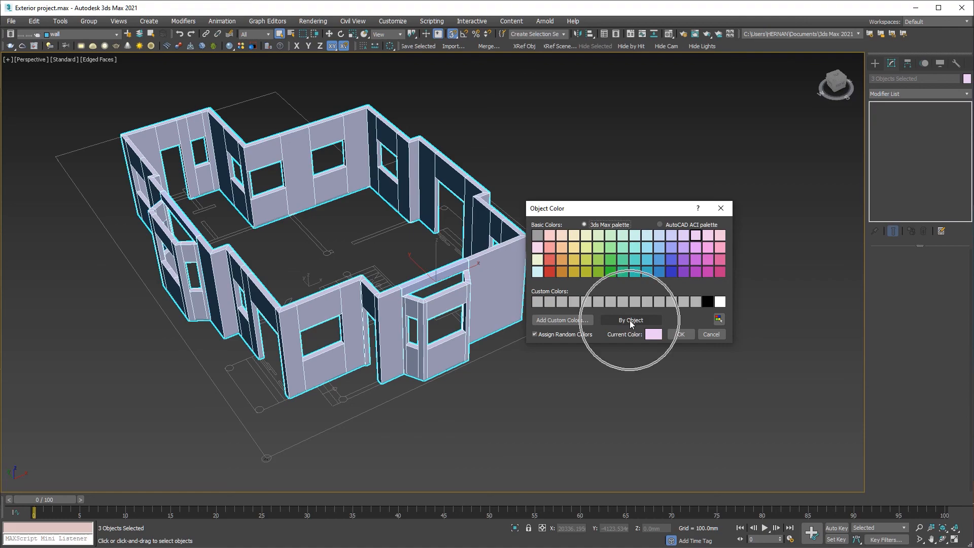
left_click(628, 320)
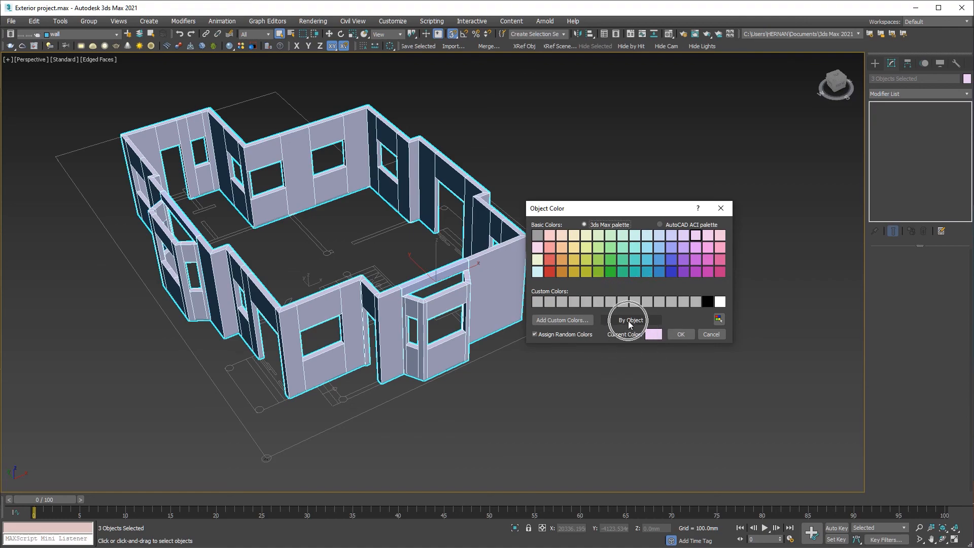
left_click(682, 334)
left_click(640, 364)
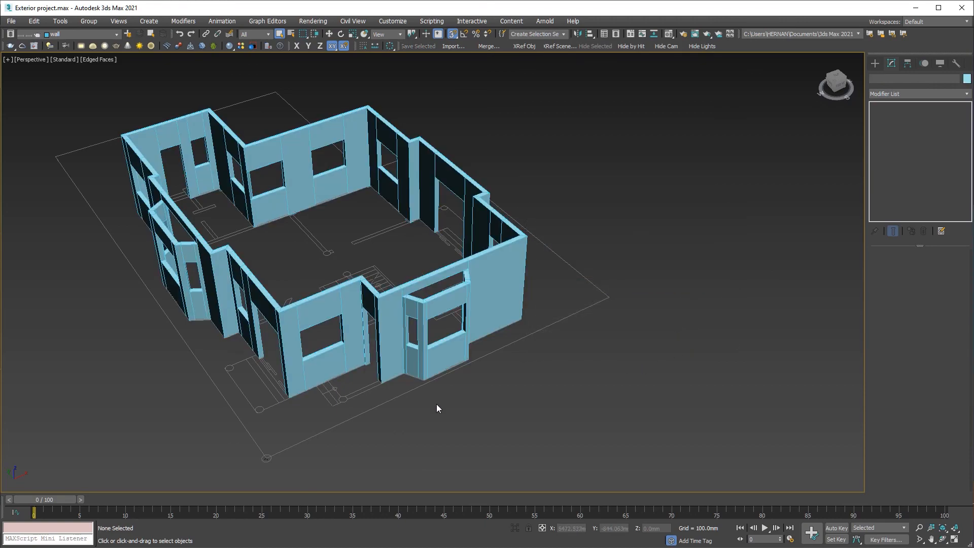
middle_click_drag(373, 389, 456, 340, "alt")
scroll(325, 287, "up", 3)
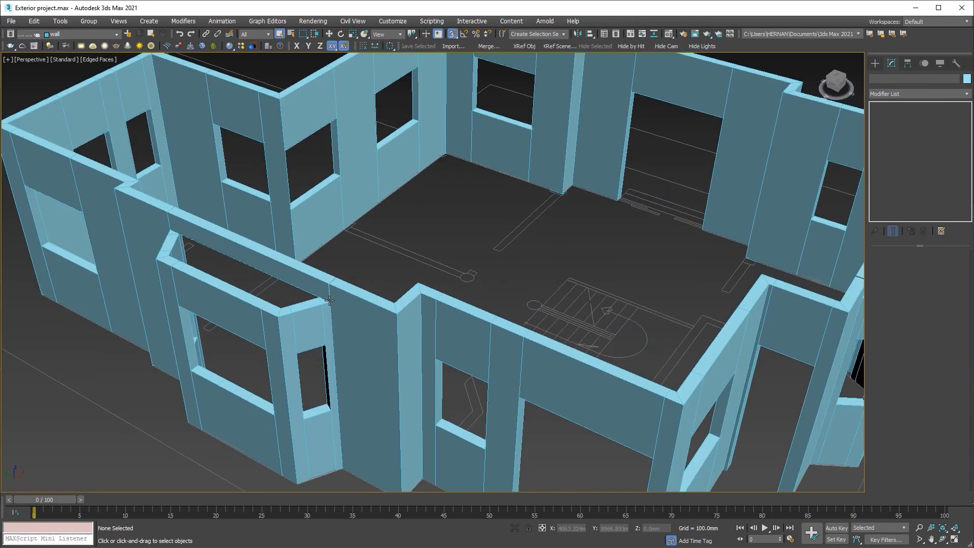
left_click(90, 33)
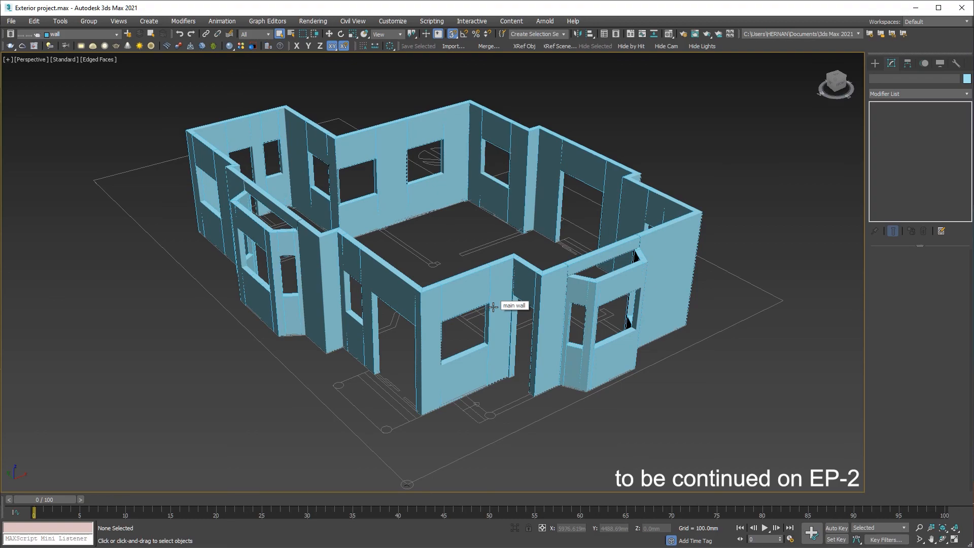
middle_click_drag(444, 317, 482, 335, "alt")
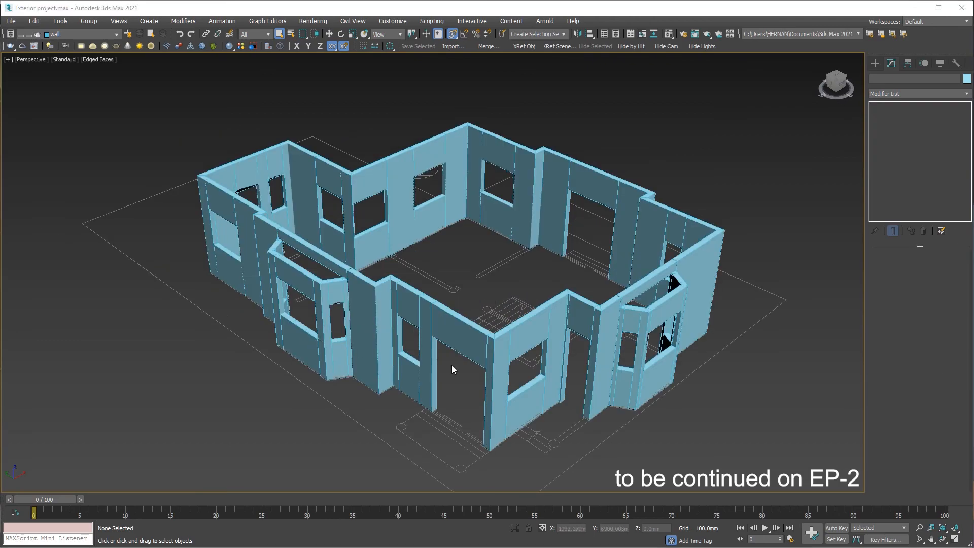